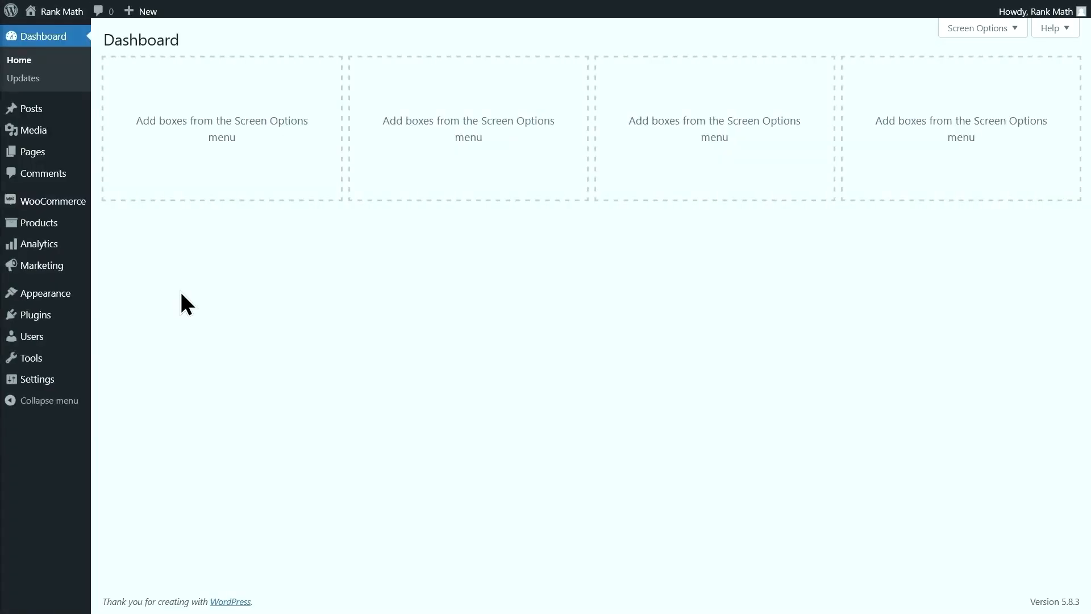
# Install the Rank Math SEO plugin from Add New and finish its setup wizard
pyautogui.moveTo(69, 314)
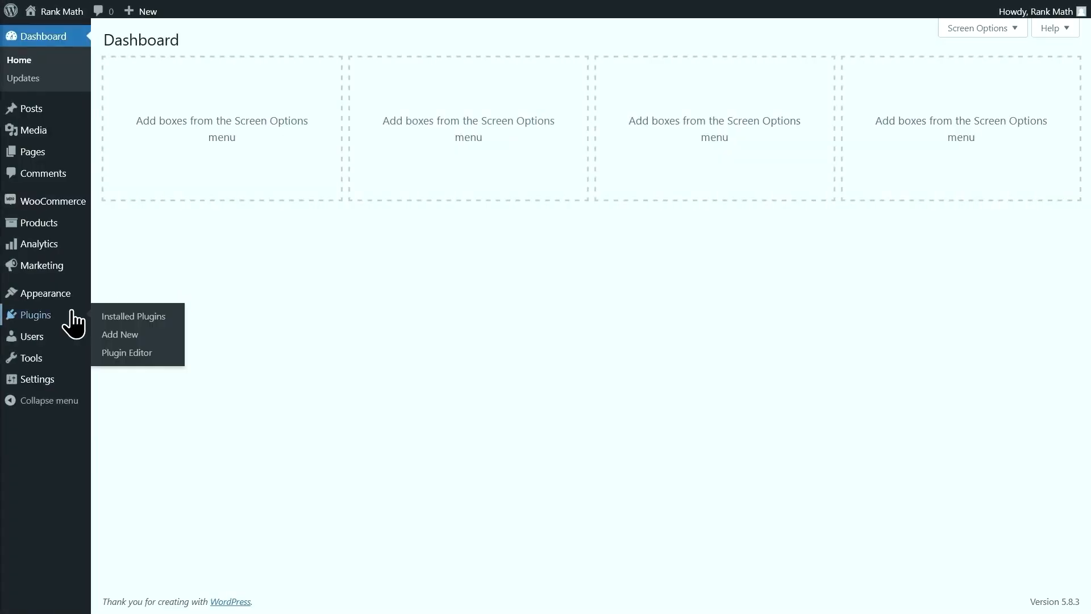
pyautogui.click(121, 335)
pyautogui.click(960, 86)
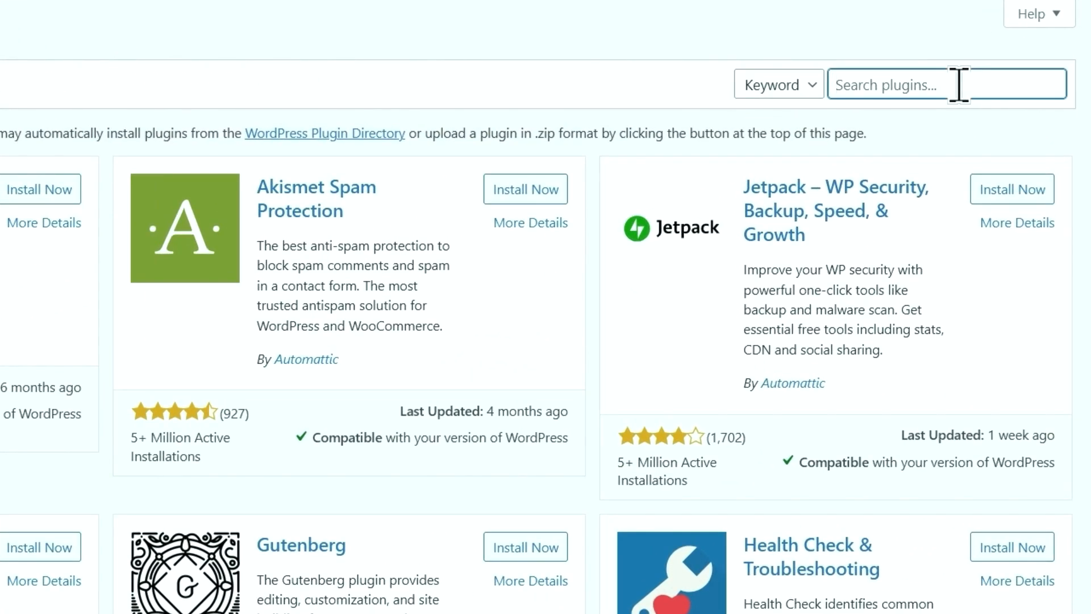
pyautogui.write('rank math')
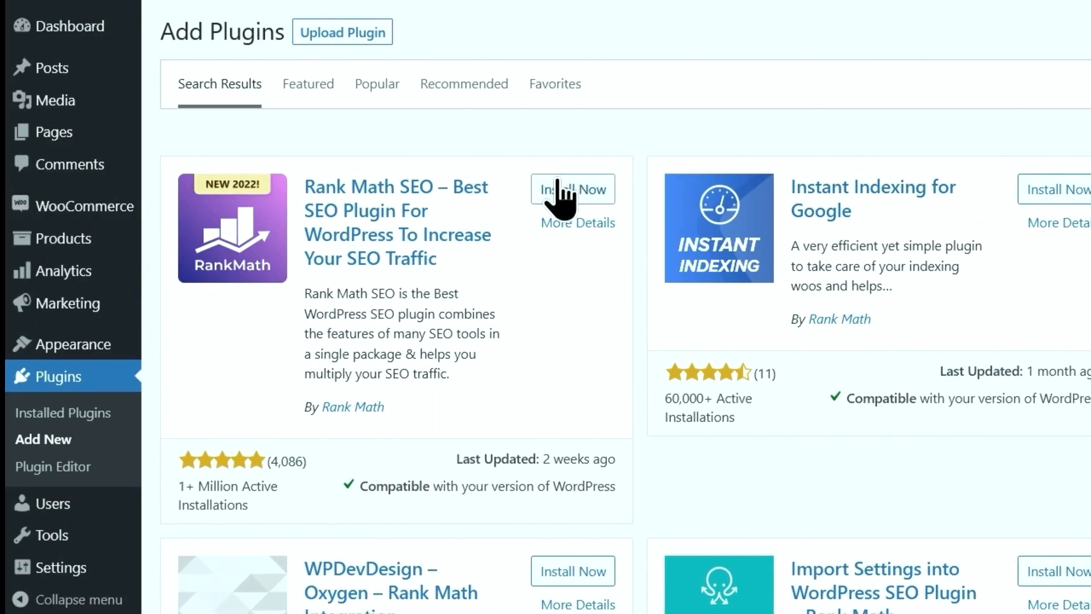
pyautogui.click(563, 194)
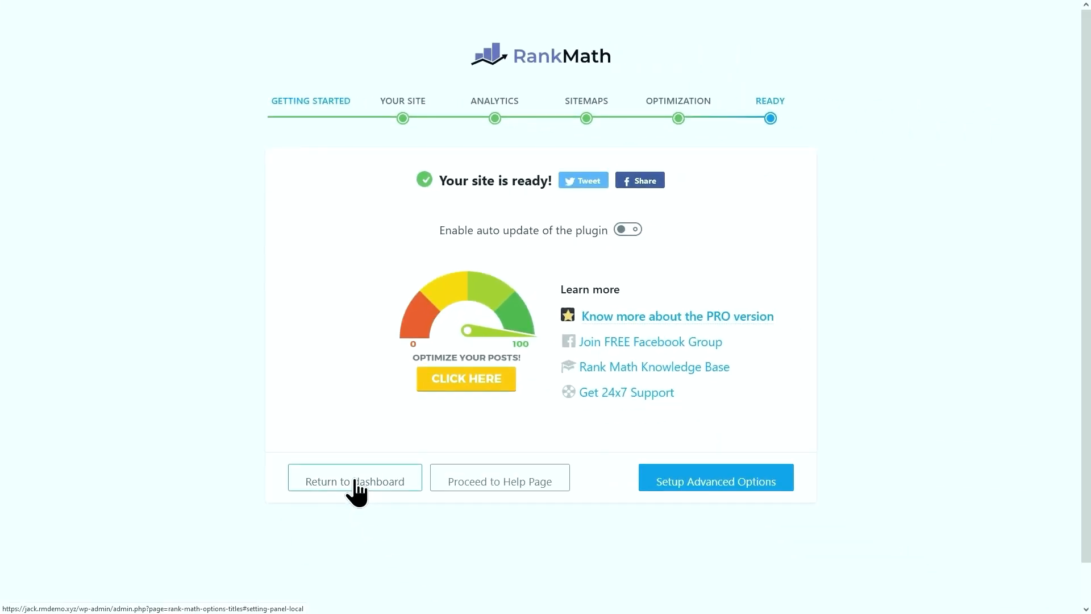
pyautogui.click(355, 480)
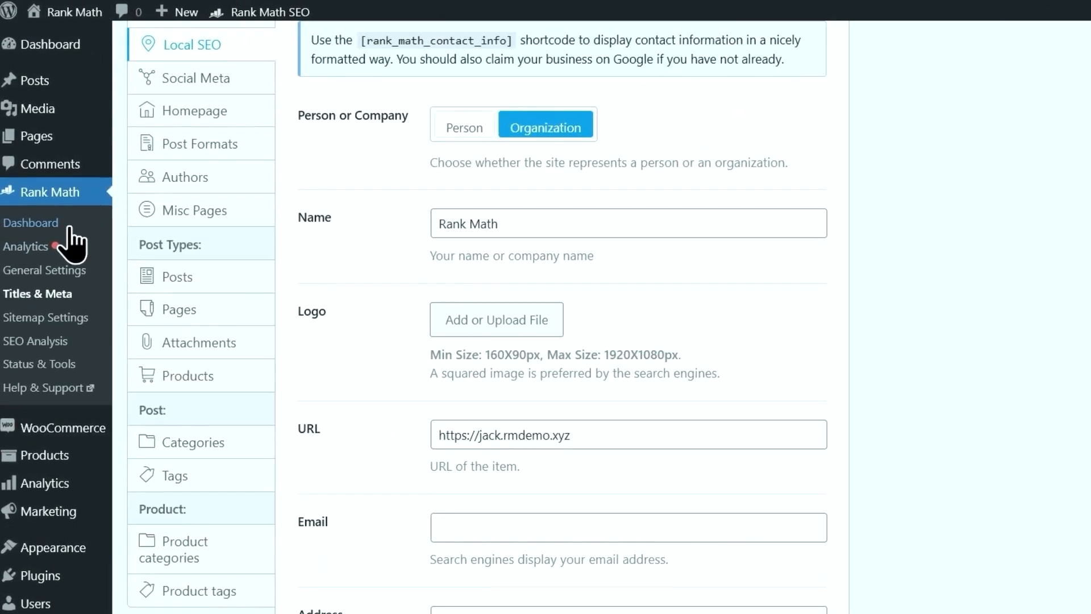
# Browse the Rank Math modules dashboard
pyautogui.click(68, 228)
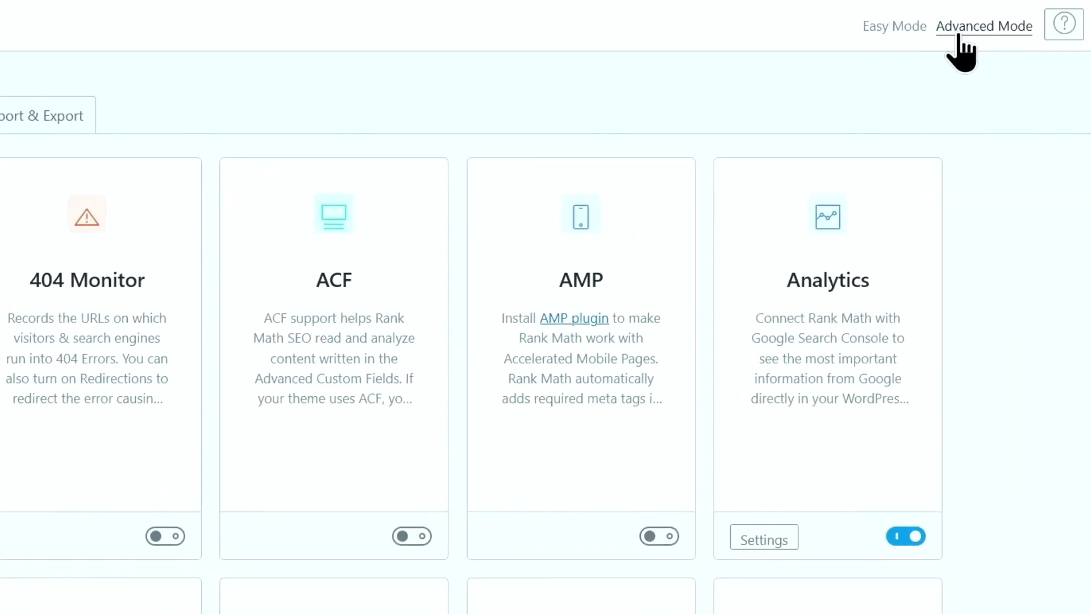
pyautogui.scroll(-5, 966, 79)
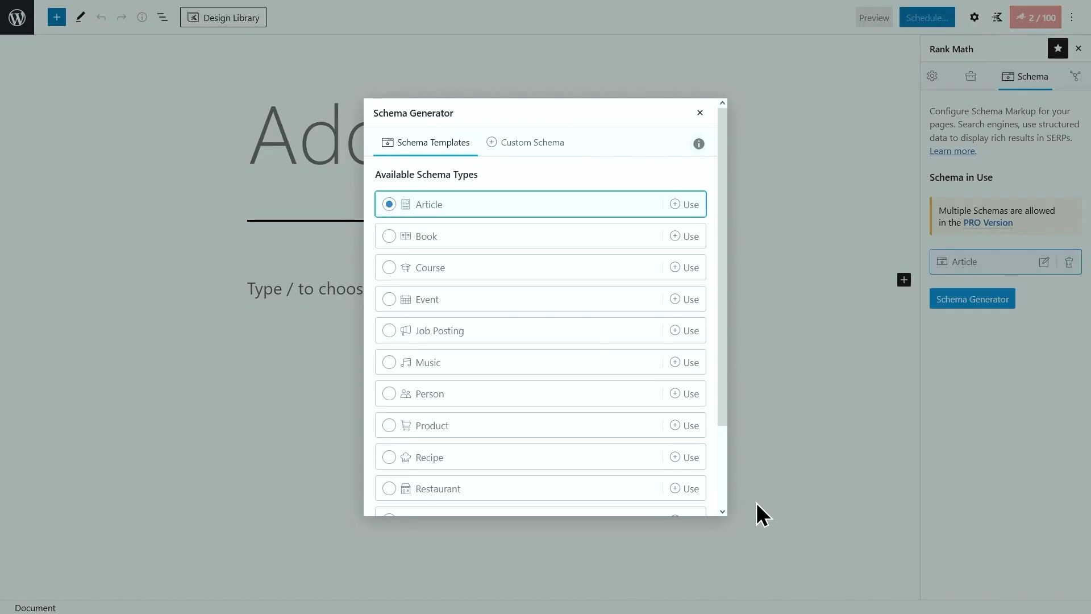
pyautogui.scroll(-2, 725, 369)
pyautogui.moveTo(724, 389)
pyautogui.mouseDown()
pyautogui.moveTo(722, 446)
pyautogui.moveTo(716, 390)
pyautogui.mouseUp()
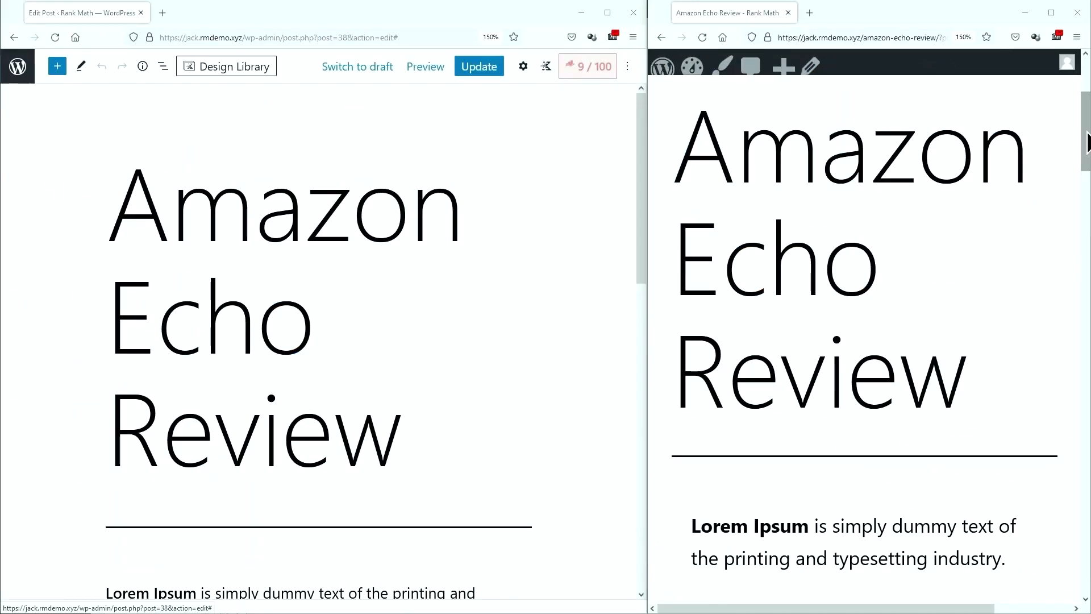
pyautogui.moveTo(1087, 142); pyautogui.dragTo(1075, 254)
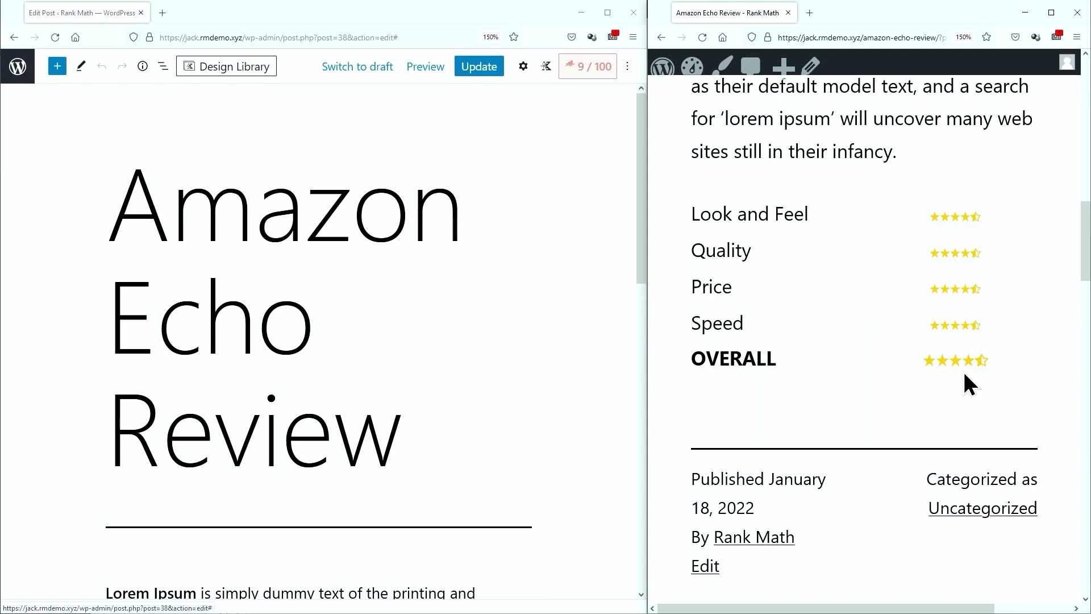
pyautogui.moveTo(642, 210); pyautogui.dragTo(623, 403)
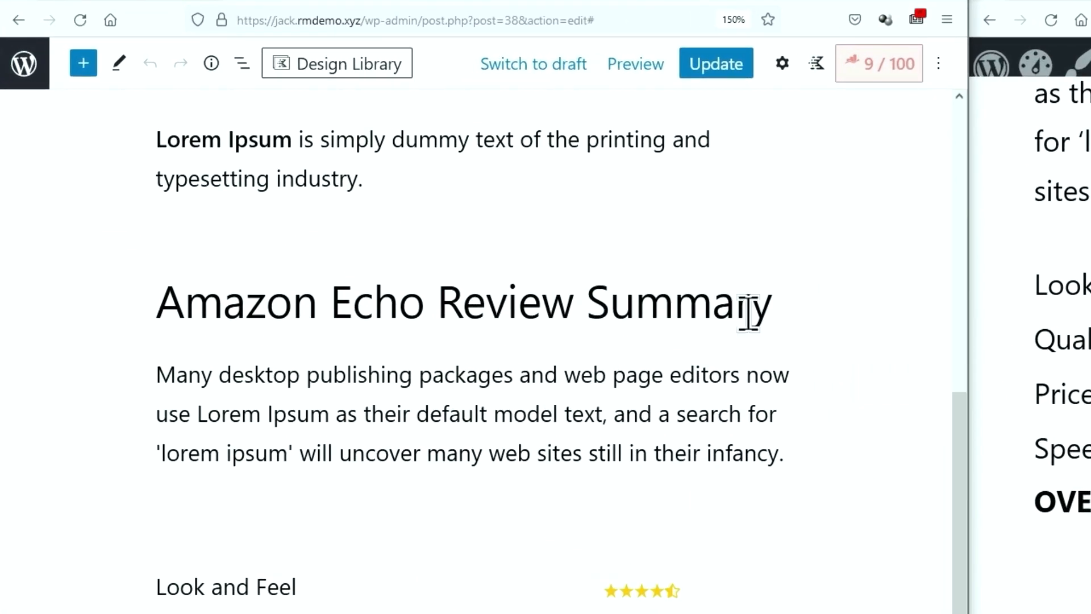
# From the Rank Math Schema tab, pick Product in Schema Generator and save it for this post
pyautogui.click(905, 63)
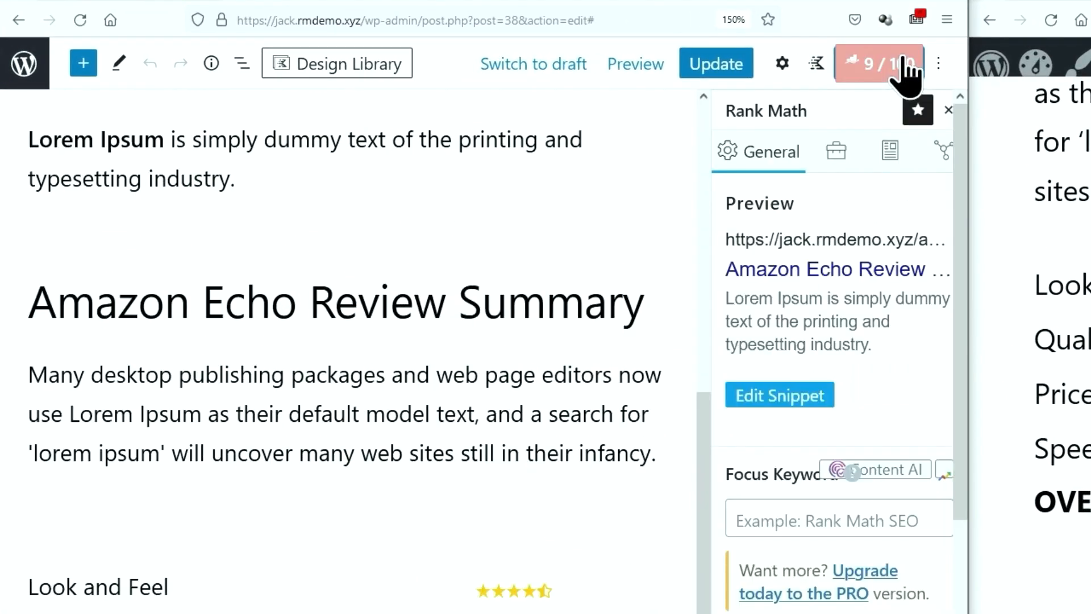
pyautogui.click(892, 158)
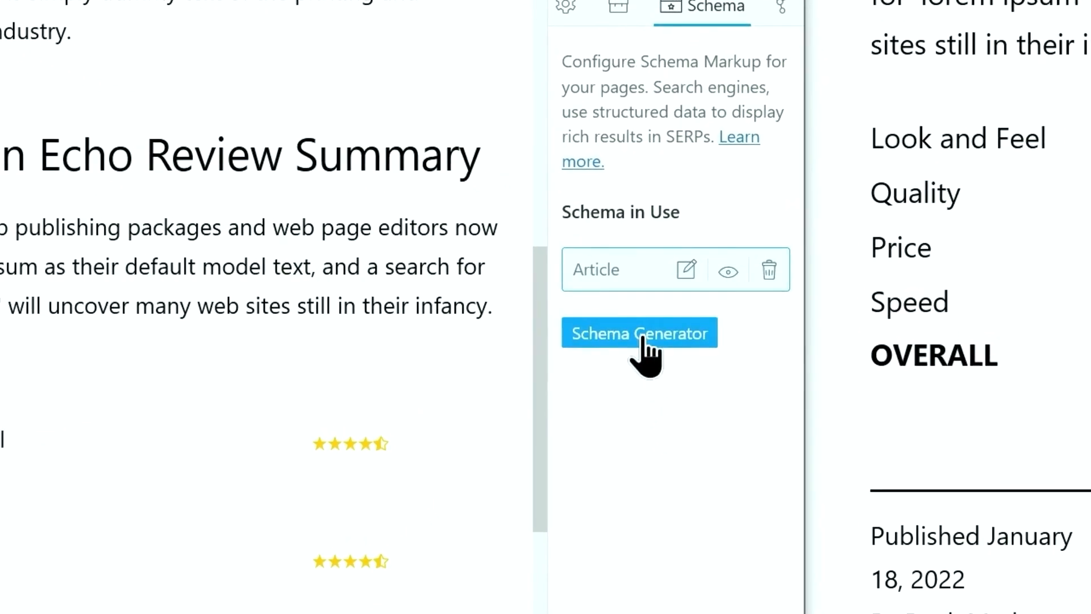
pyautogui.click(642, 335)
pyautogui.moveTo(588, 276); pyautogui.dragTo(587, 506)
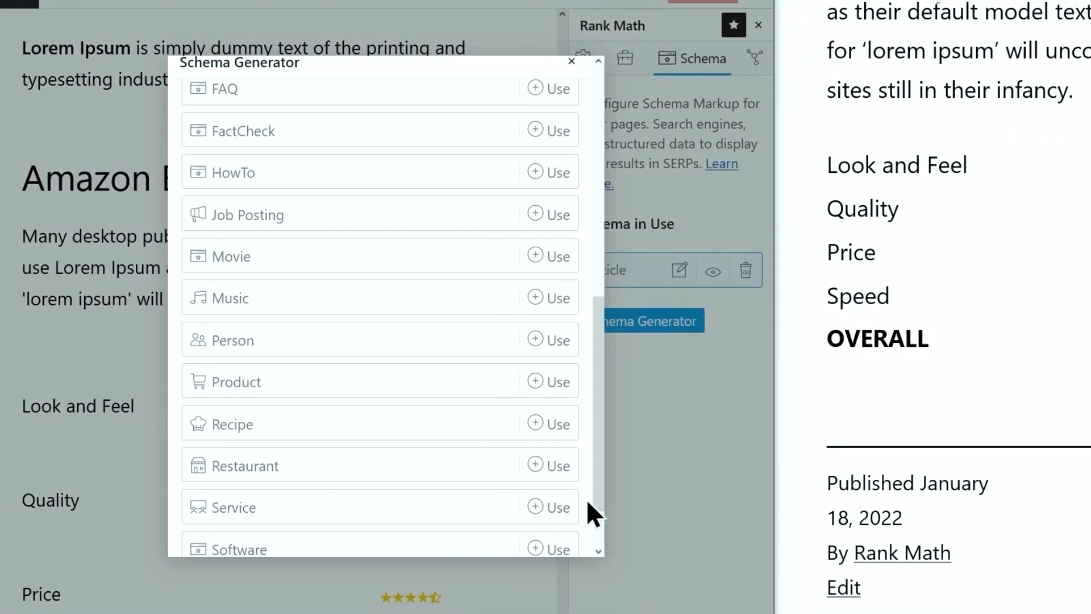
pyautogui.click(396, 382)
pyautogui.scroll(-10, 594, 199)
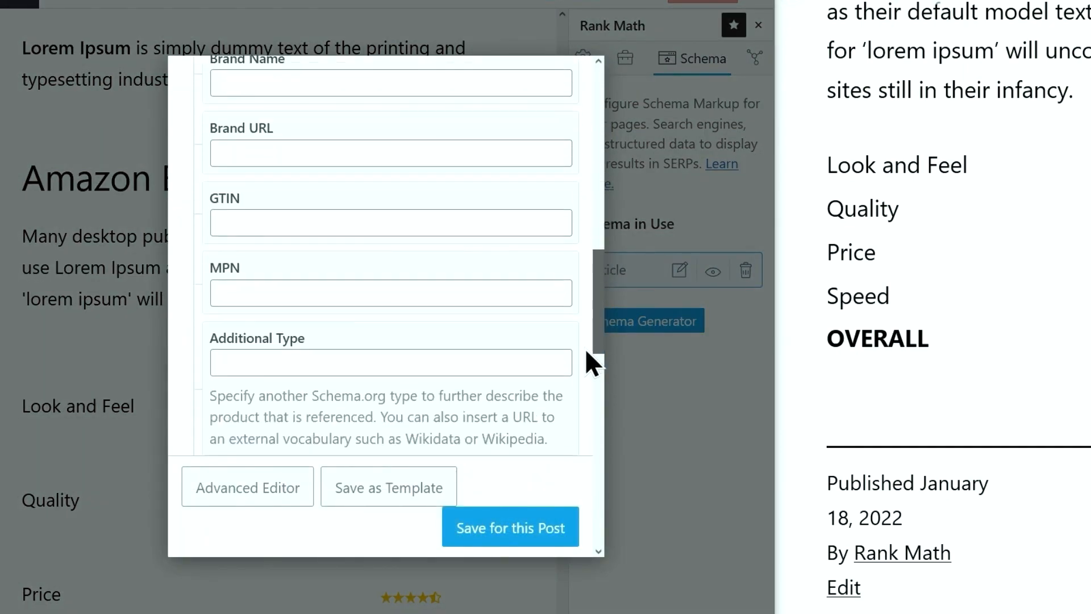
pyautogui.moveTo(584, 348); pyautogui.dragTo(591, 148)
pyautogui.click(540, 536)
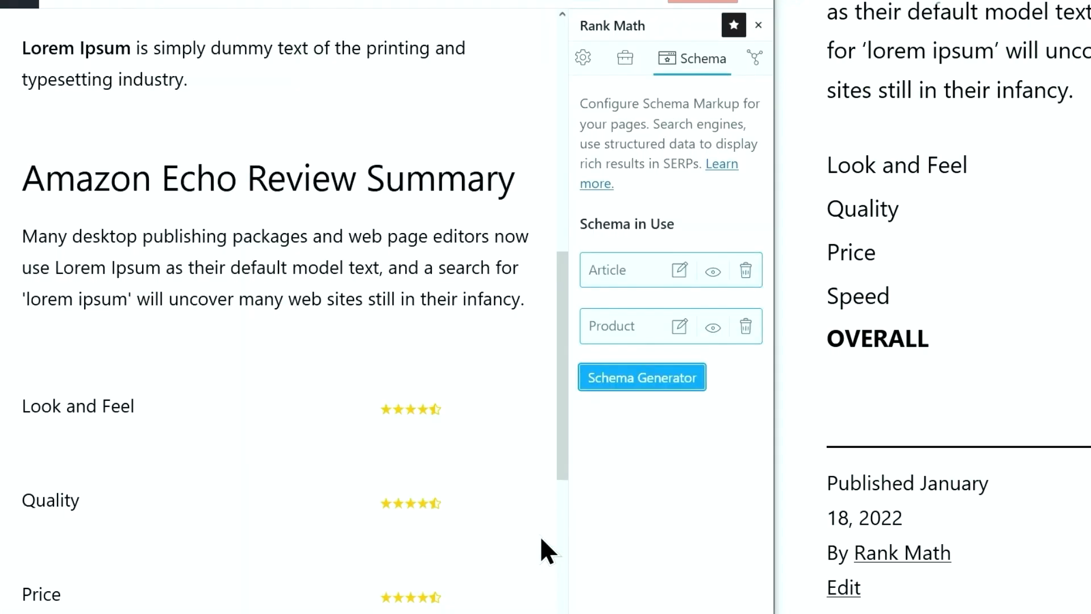
# Name the Product schema 'Amazon Echo' and paste the Amazon product page address as its Product URL
pyautogui.click(680, 327)
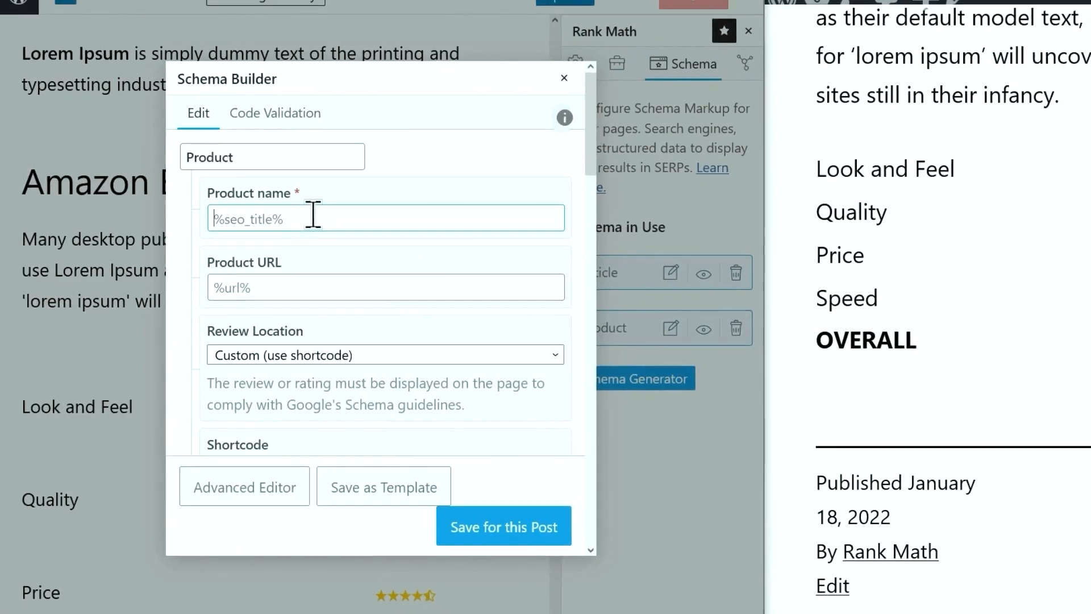
pyautogui.scroll(15, 789, 324)
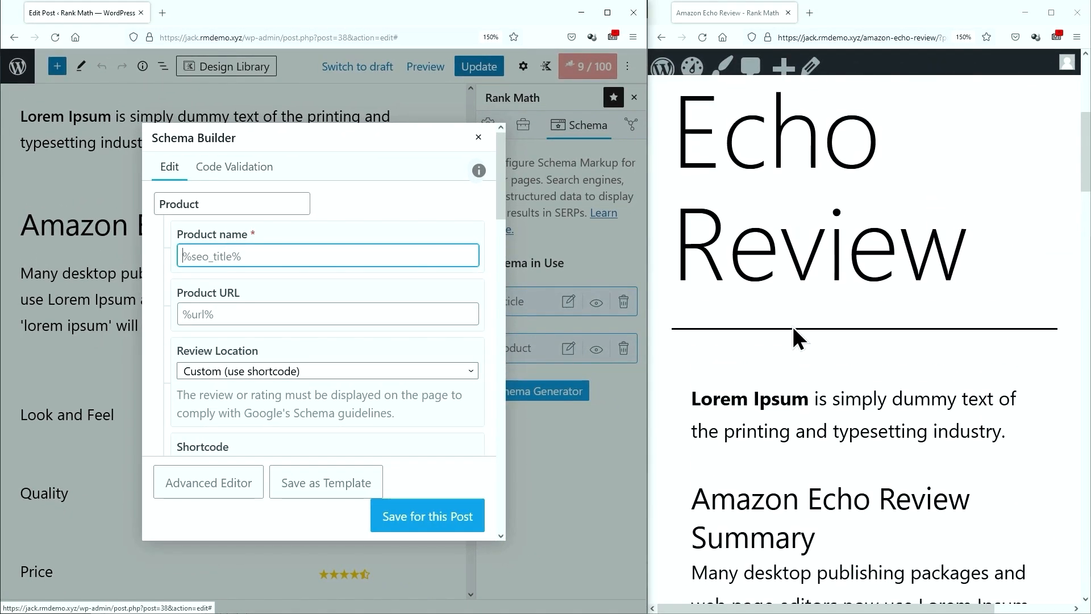
pyautogui.scroll(-2, 792, 324)
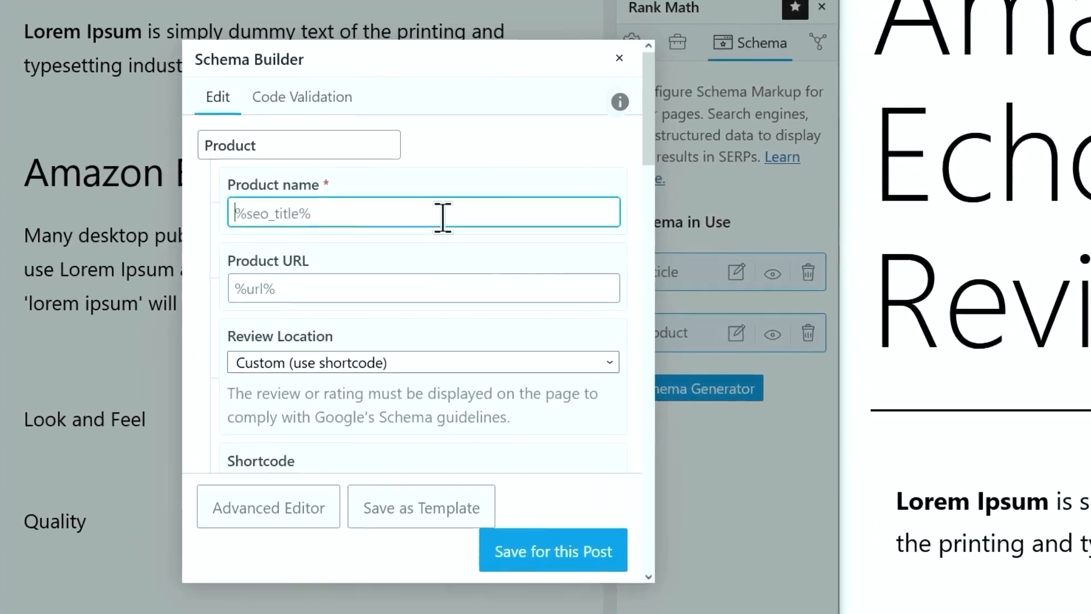
pyautogui.write('Amazon')
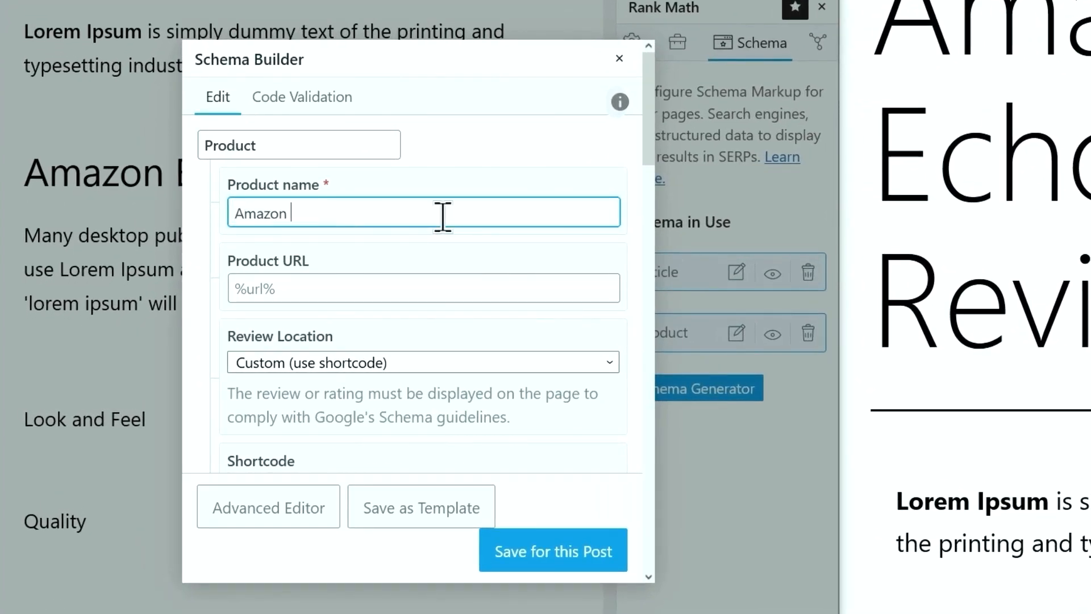
pyautogui.write(' Echo')
pyautogui.click(473, 288)
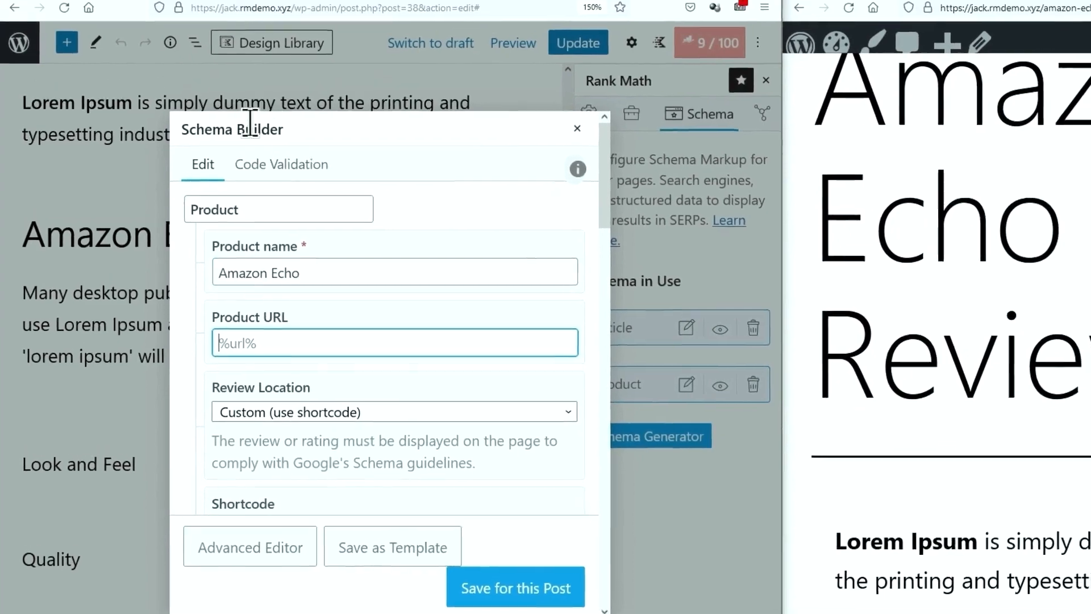
pyautogui.click(261, 2)
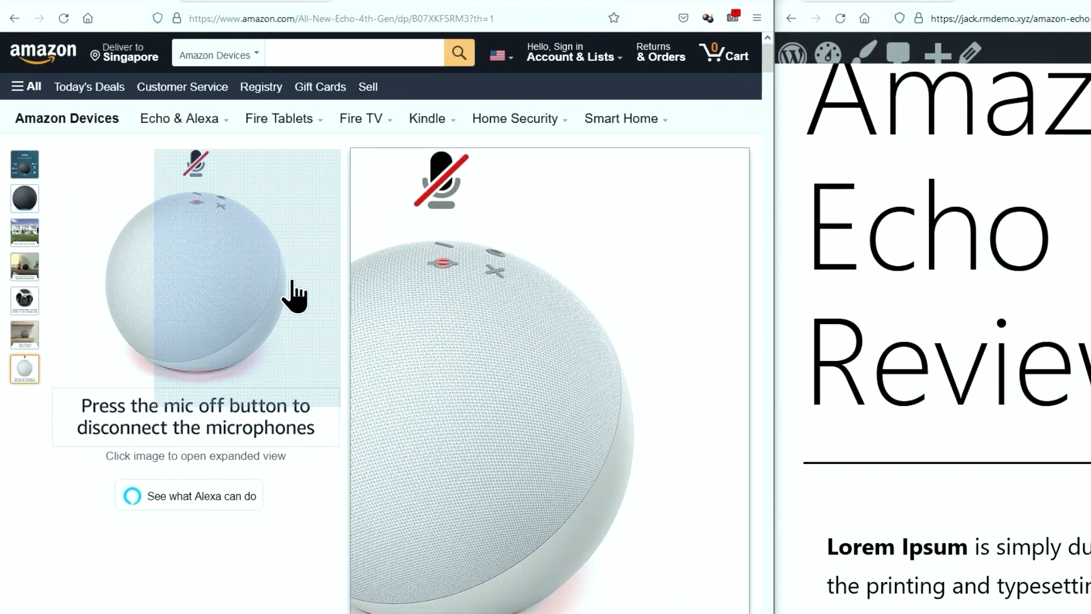
pyautogui.click(333, 20)
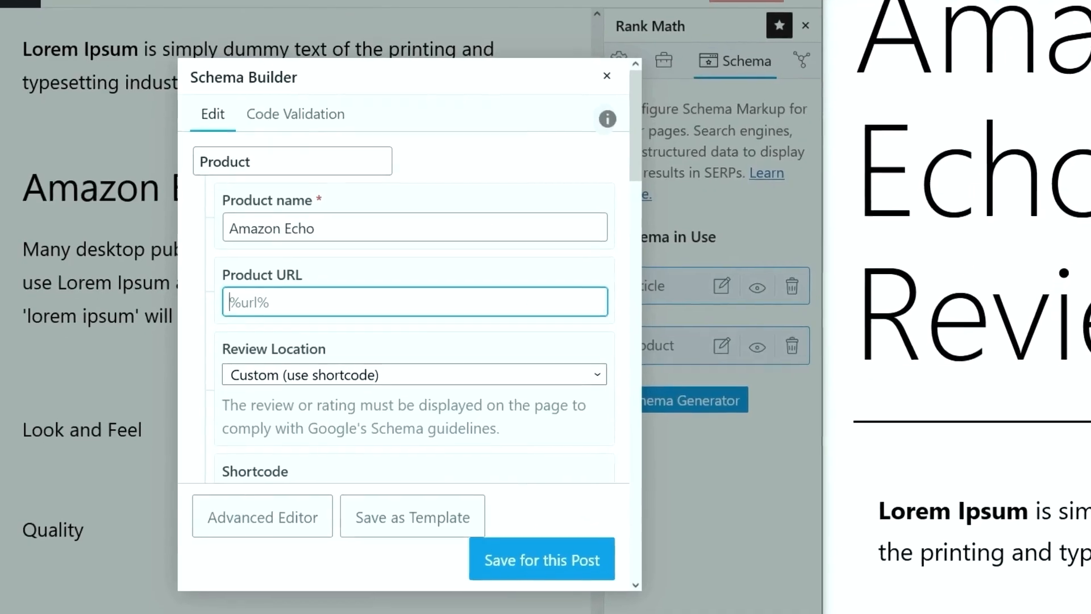
pyautogui.write('https://www.amazon.com/All-New-Echo-4th-Gen/dp/B07XKF5RM3?th=1')
pyautogui.scroll(-4, 263, 279)
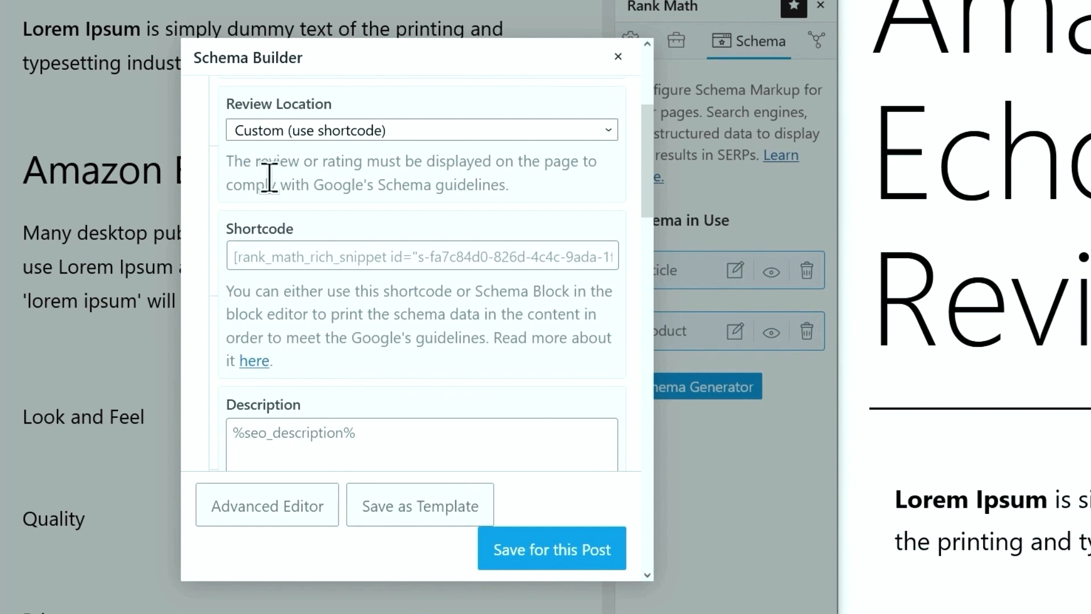
pyautogui.click(279, 130)
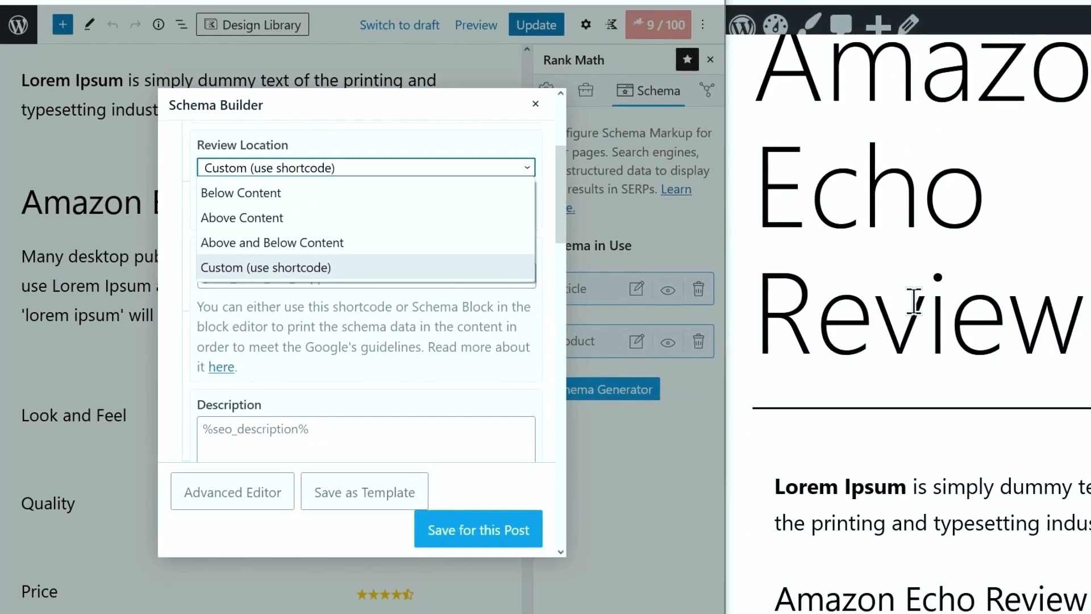
pyautogui.scroll(-7, 1072, 287)
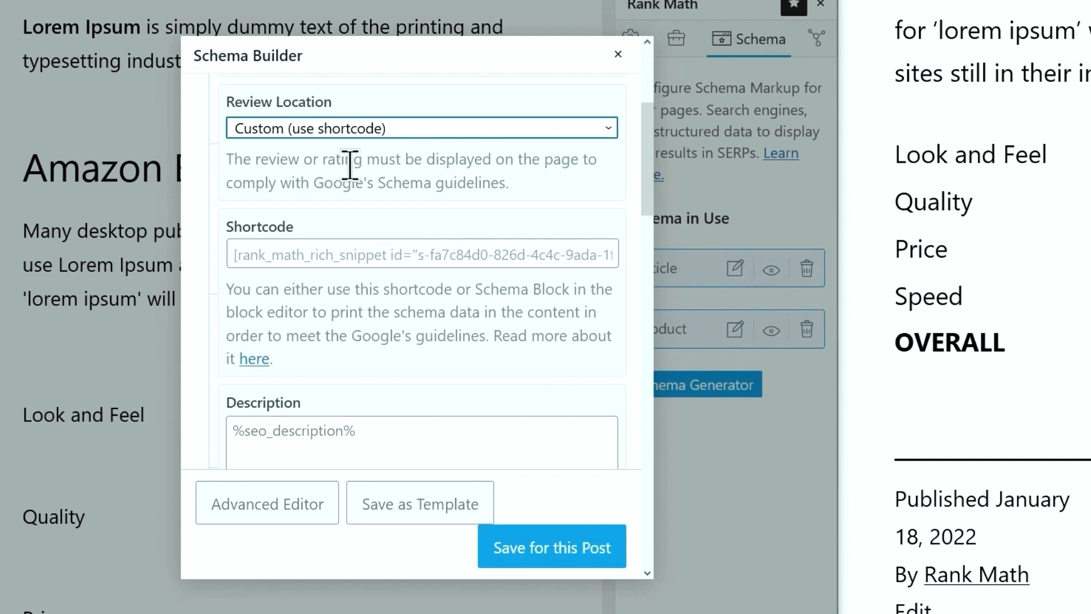
pyautogui.click(354, 133)
pyautogui.click(346, 245)
pyautogui.scroll(-4, 355, 252)
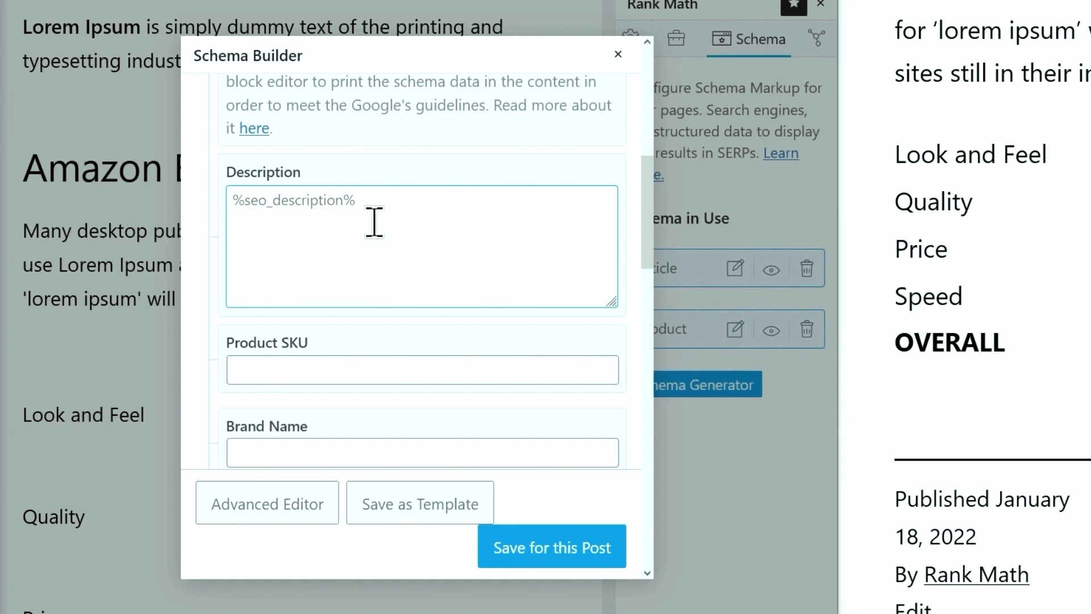
# Set the Product schema's Brand Name to Amazon
pyautogui.scroll(-2, 369, 228)
pyautogui.click(354, 248)
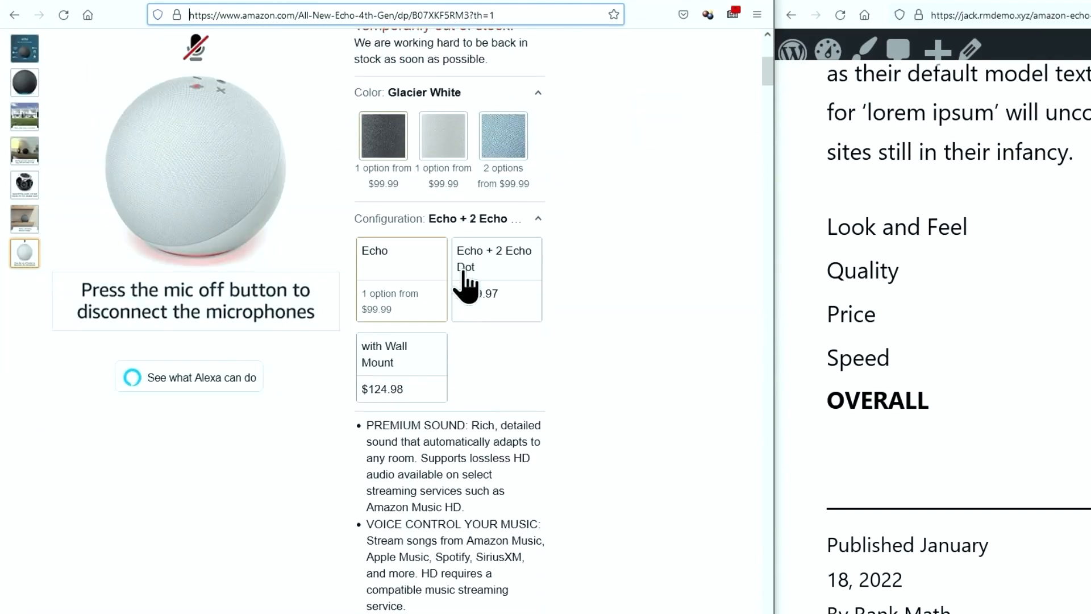
pyautogui.scroll(-10, 466, 287)
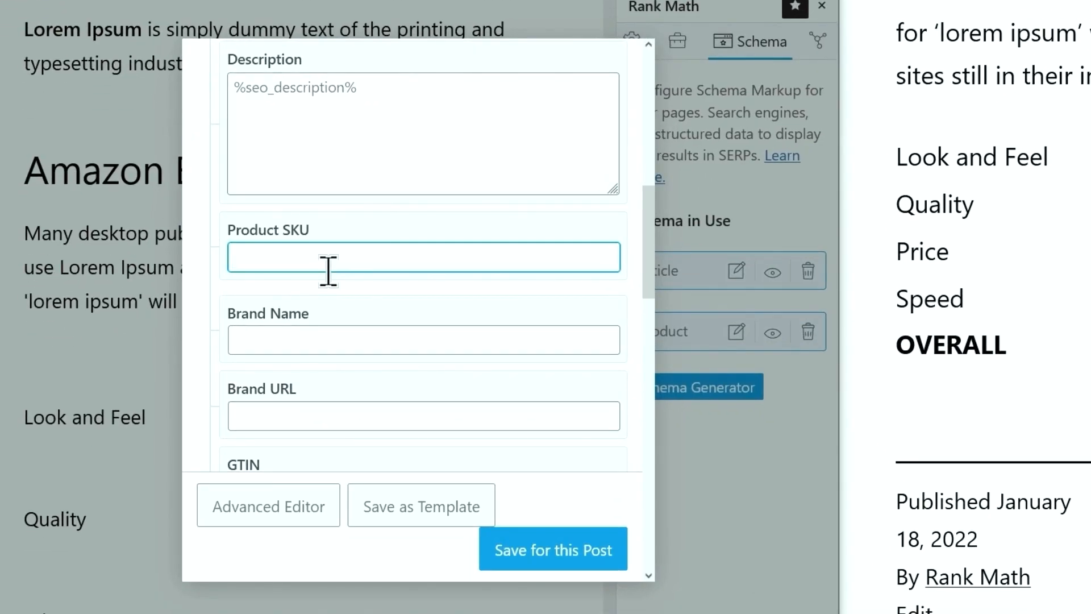
pyautogui.scroll(-2, 328, 271)
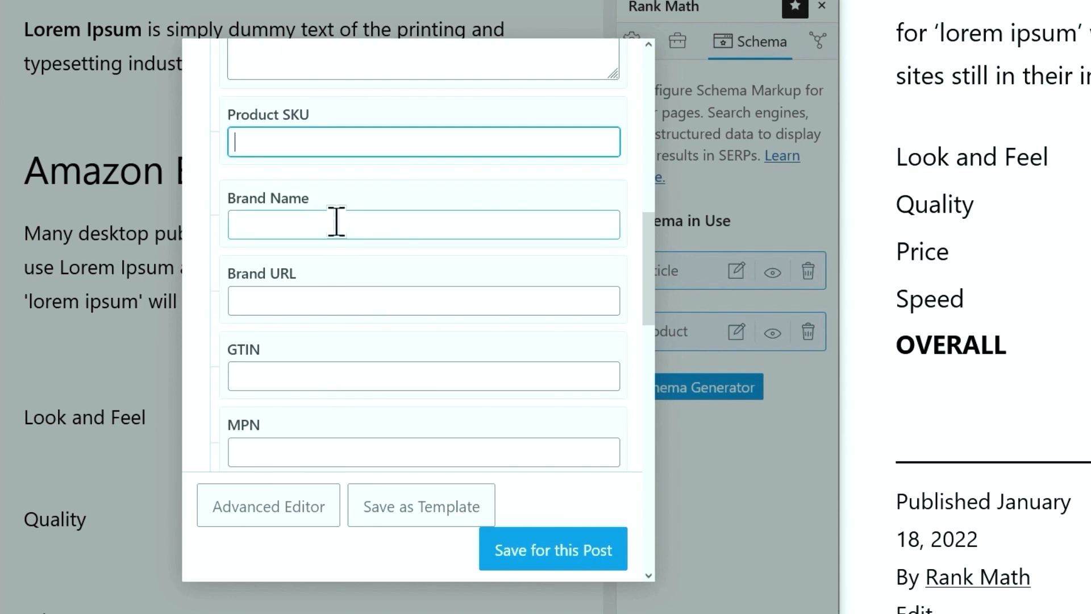
pyautogui.click(336, 222)
pyautogui.write('A')
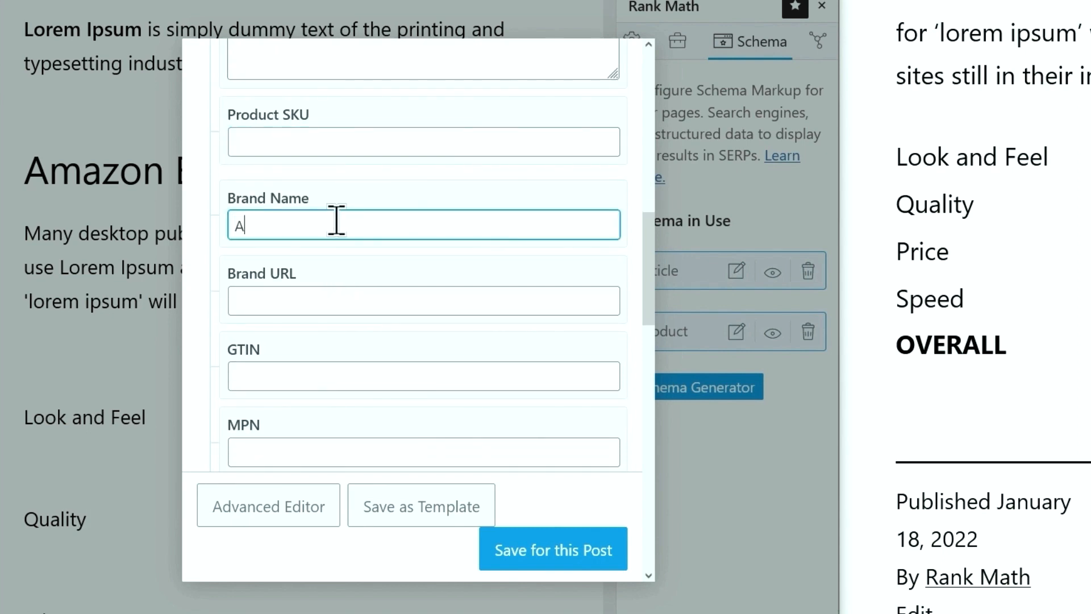
pyautogui.write('mazon')
# Copy the 'Brand: Amazon' link from the Amazon product page for the Brand URL
pyautogui.click(322, 301)
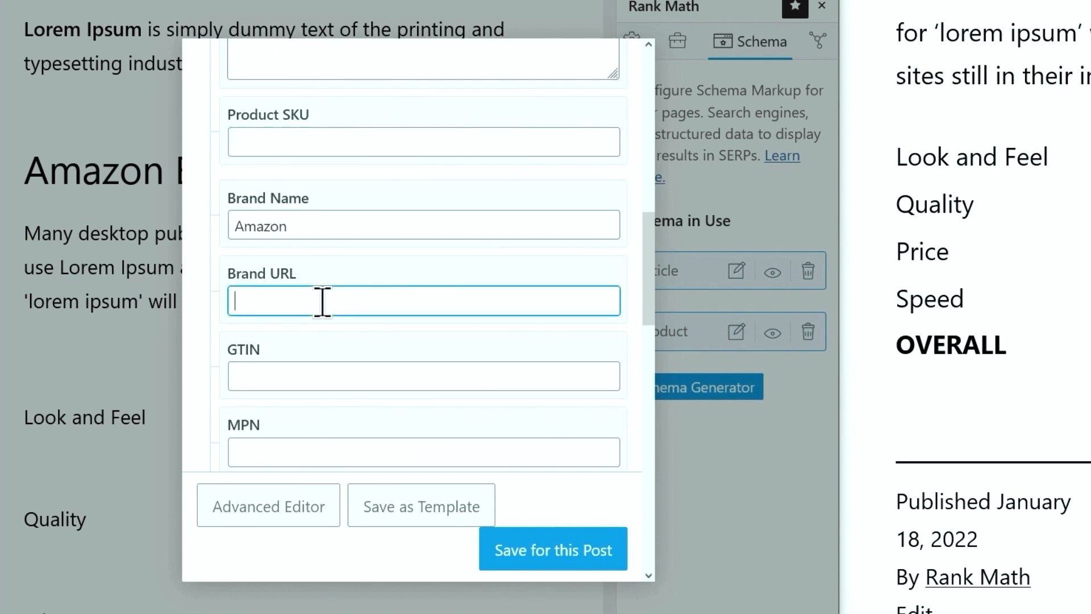
pyautogui.click(268, 11)
pyautogui.scroll(5, 289, 106)
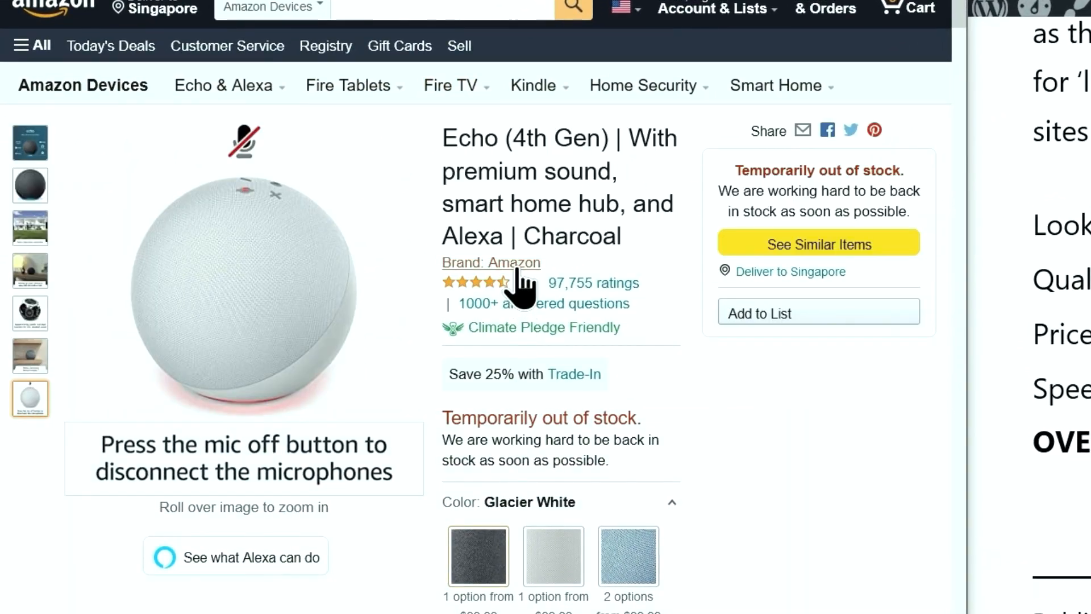
pyautogui.rightClick(518, 272)
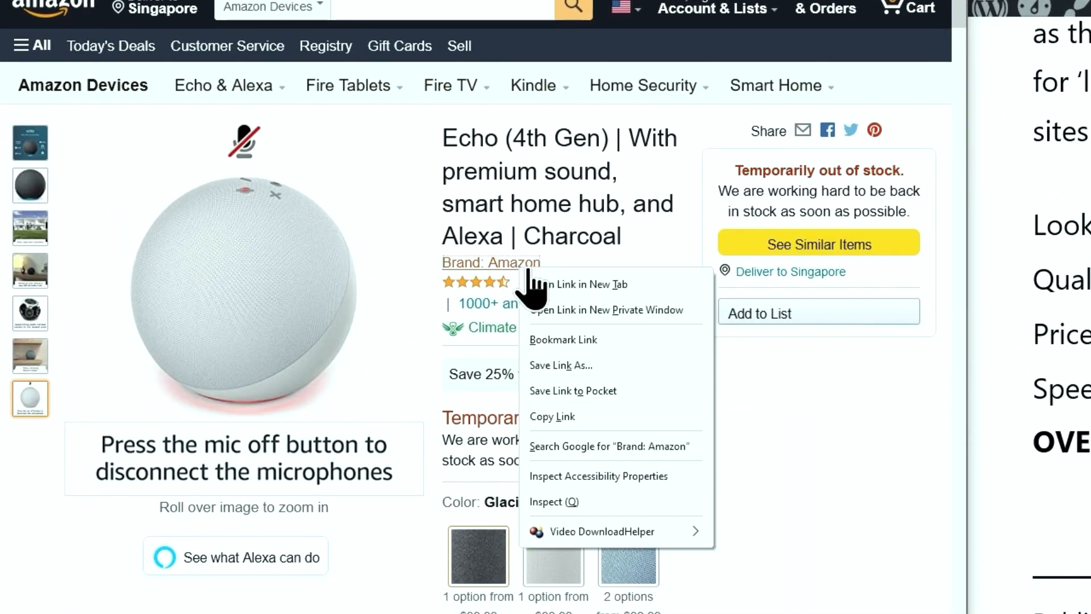
pyautogui.click(576, 416)
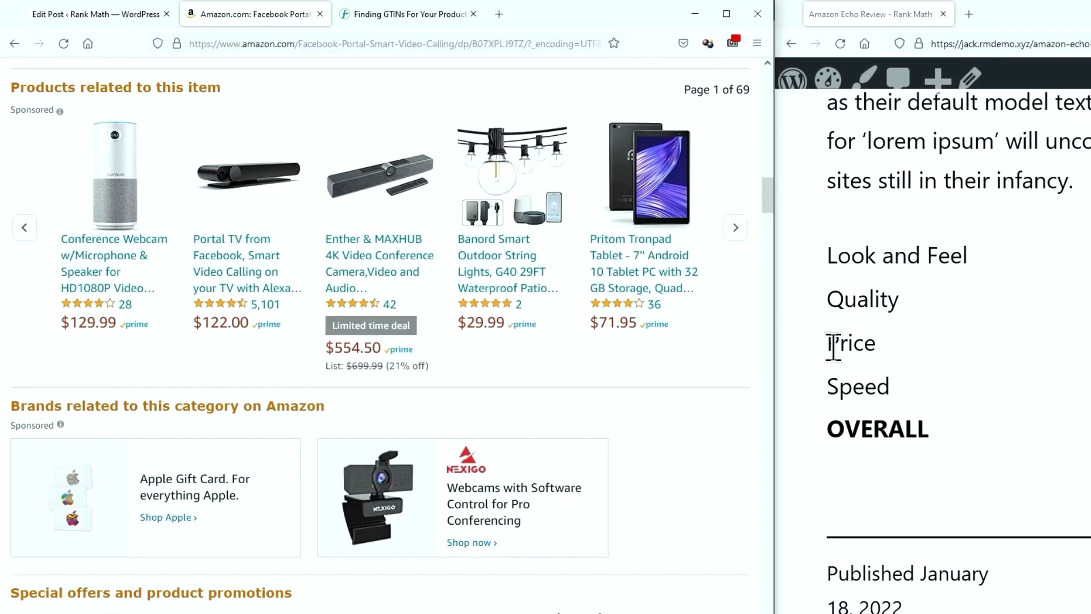
# Find the ASIN on the product page and paste B07XPLJ9TZ as the GTIN
pyautogui.hotkey('ctrl', 'f')
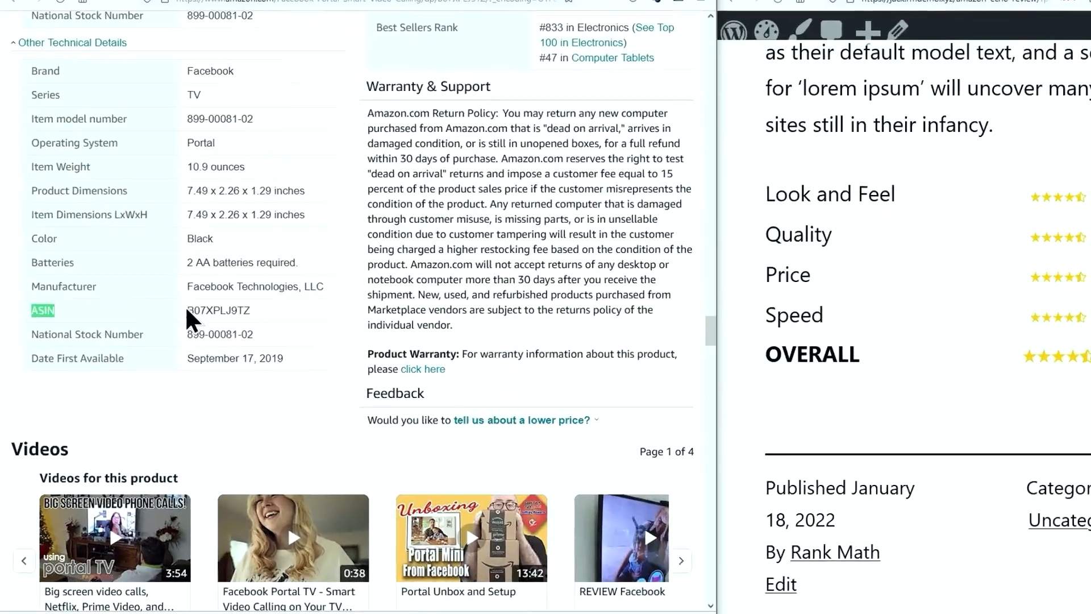
pyautogui.moveTo(277, 57); pyautogui.dragTo(364, 58)
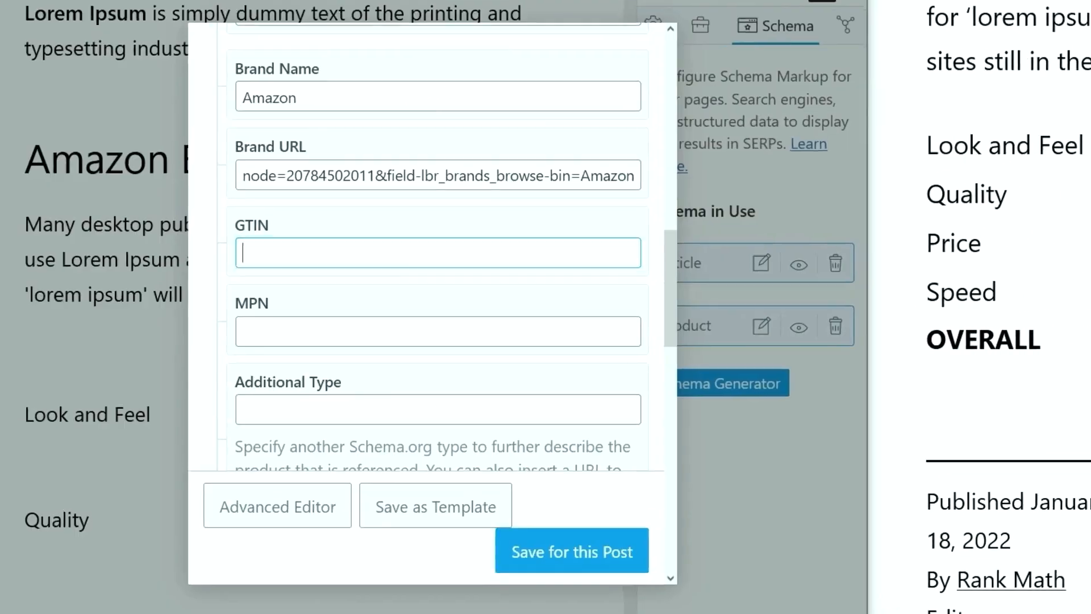
pyautogui.click(272, 250)
pyautogui.hotkey('ctrl', 'v')
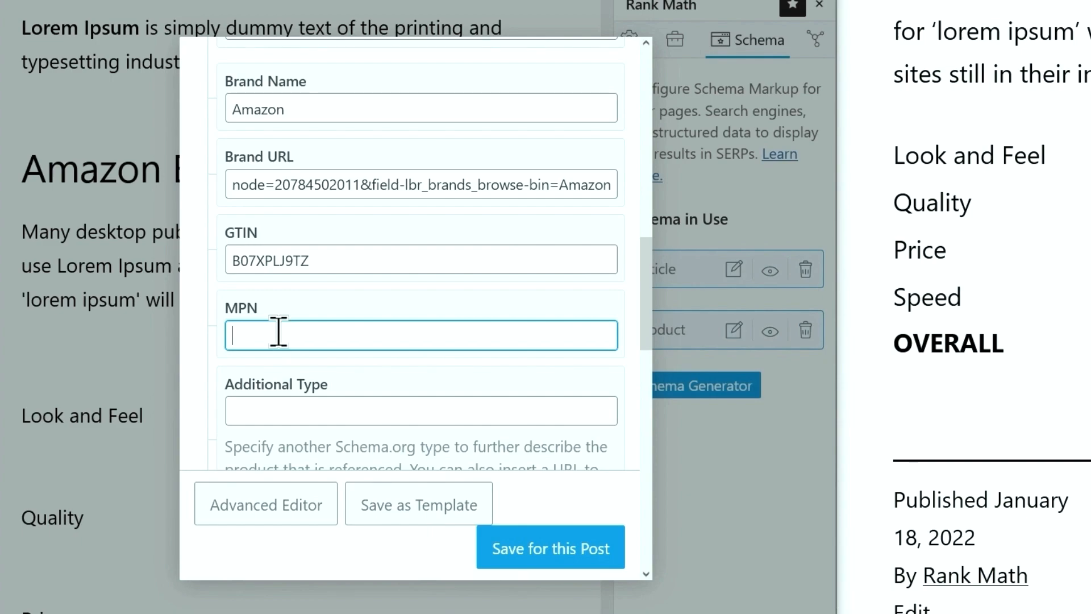
pyautogui.click(250, 13)
pyautogui.scroll(5, 233, 157)
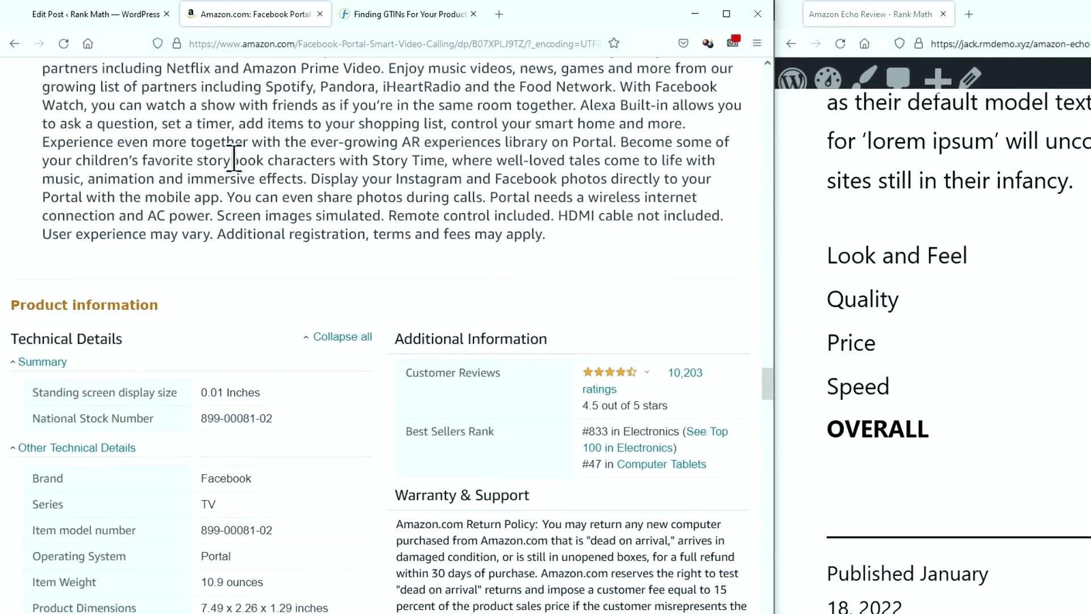
pyautogui.scroll(-2, 233, 158)
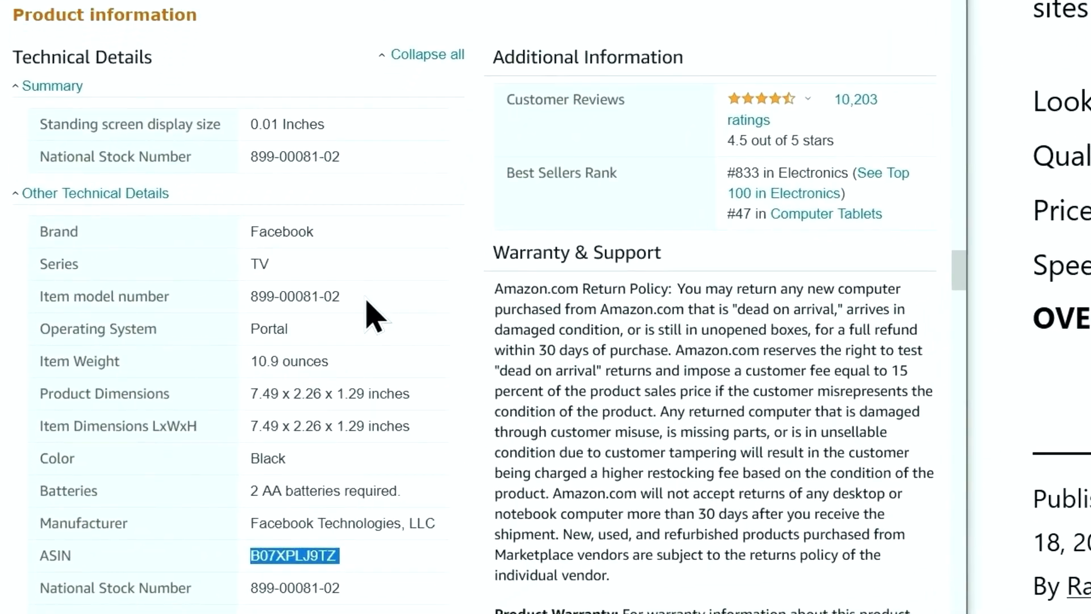
pyautogui.click(366, 315)
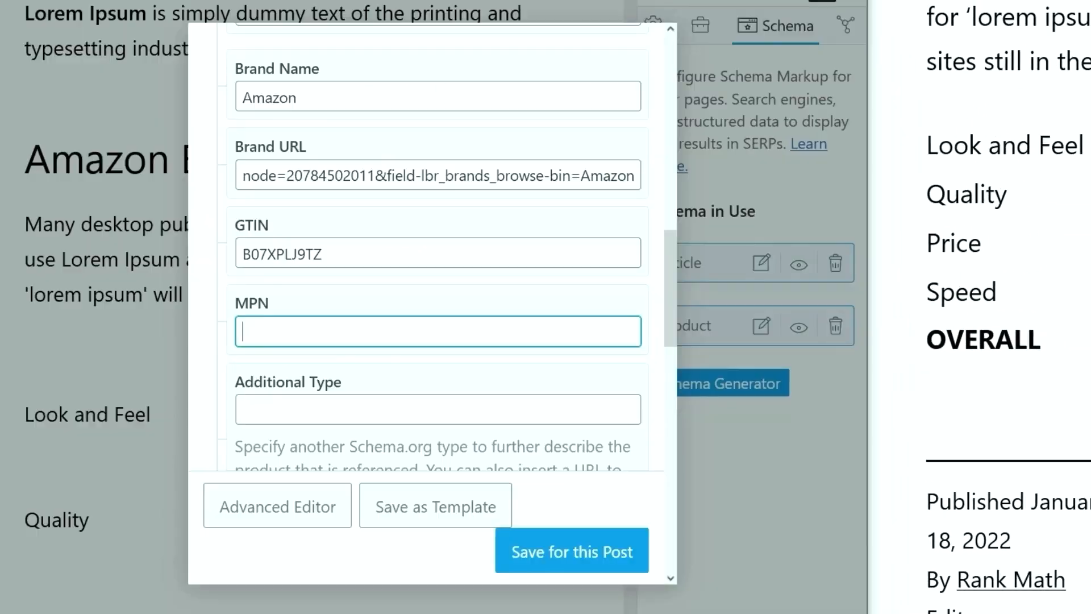
pyautogui.hotkey('ctrl', 'v')
pyautogui.scroll(-4, 341, 356)
pyautogui.click(325, 193)
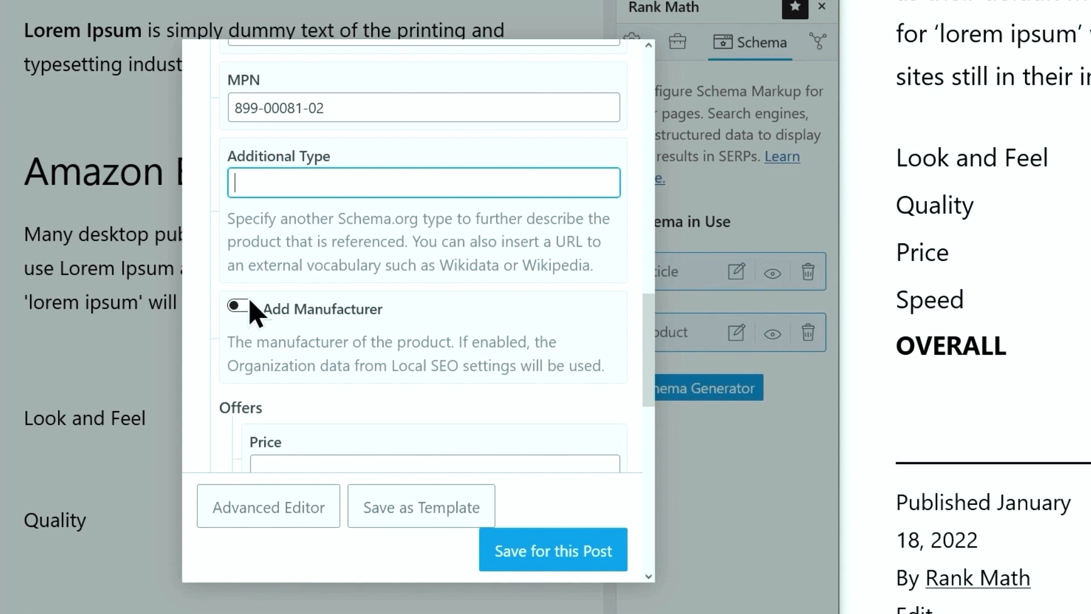
# Enter 4.5 as the review rating score
pyautogui.scroll(-4, 254, 312)
pyautogui.click(298, 236)
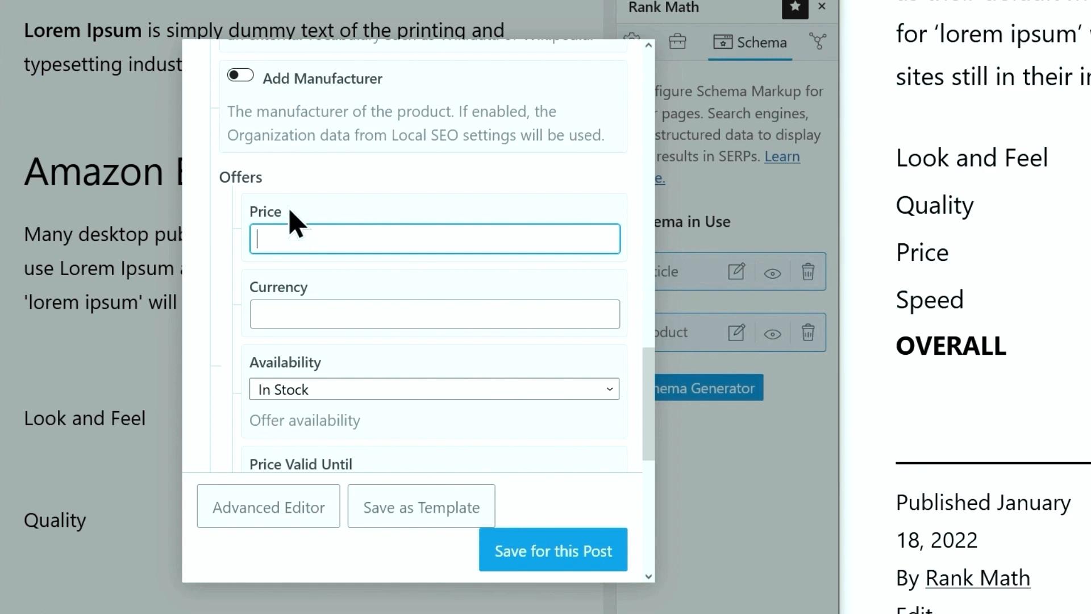
pyautogui.scroll(-6, 316, 304)
pyautogui.scroll(-2, 323, 306)
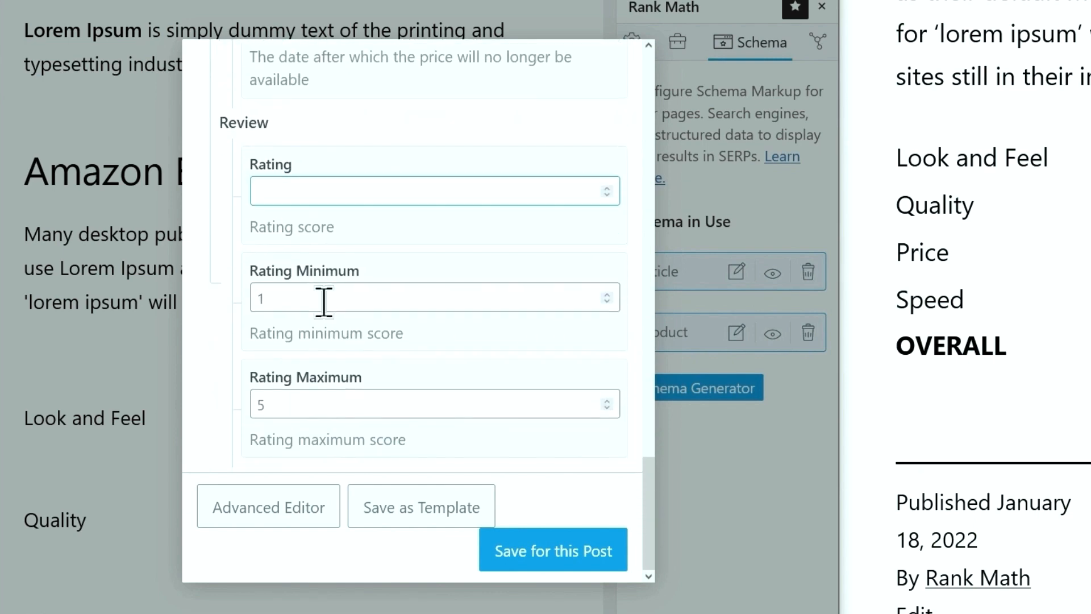
pyautogui.click(320, 190)
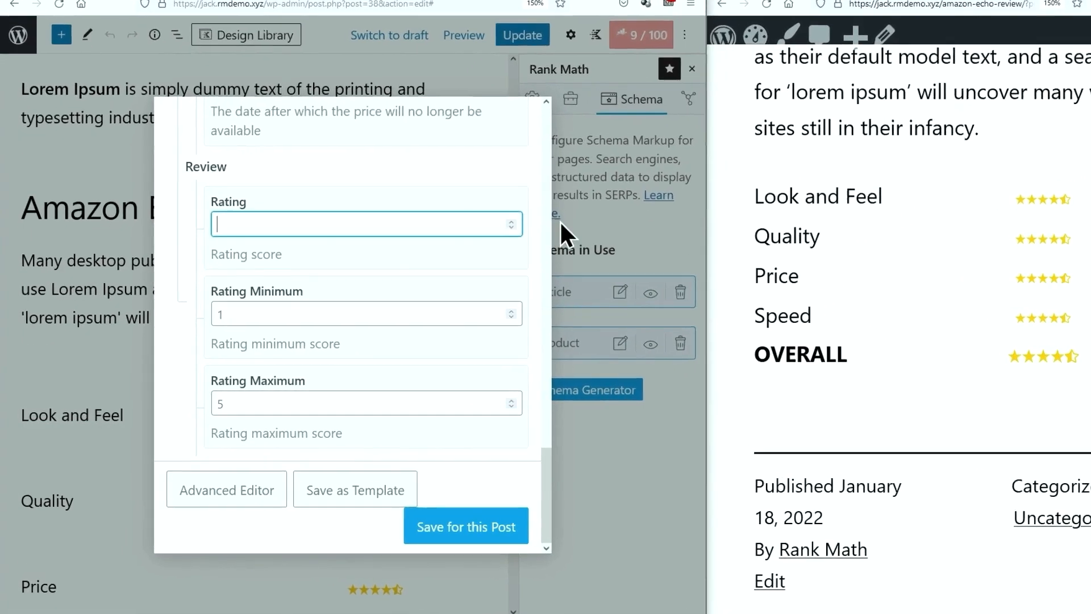
pyautogui.write('4.5')
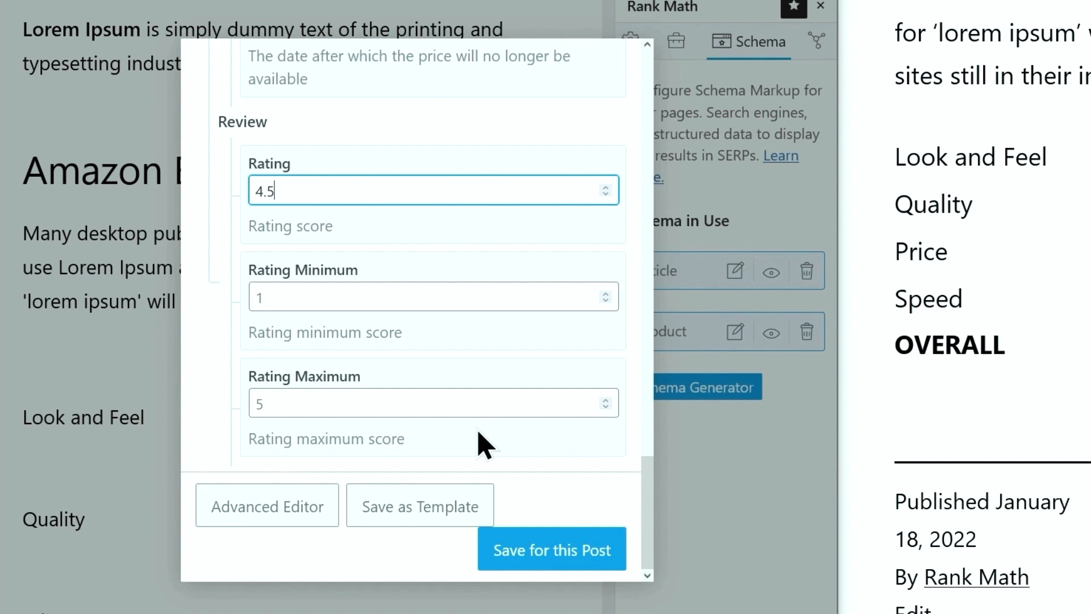
# Select and copy the schema's rich snippet shortcode
pyautogui.scroll(10, 477, 290)
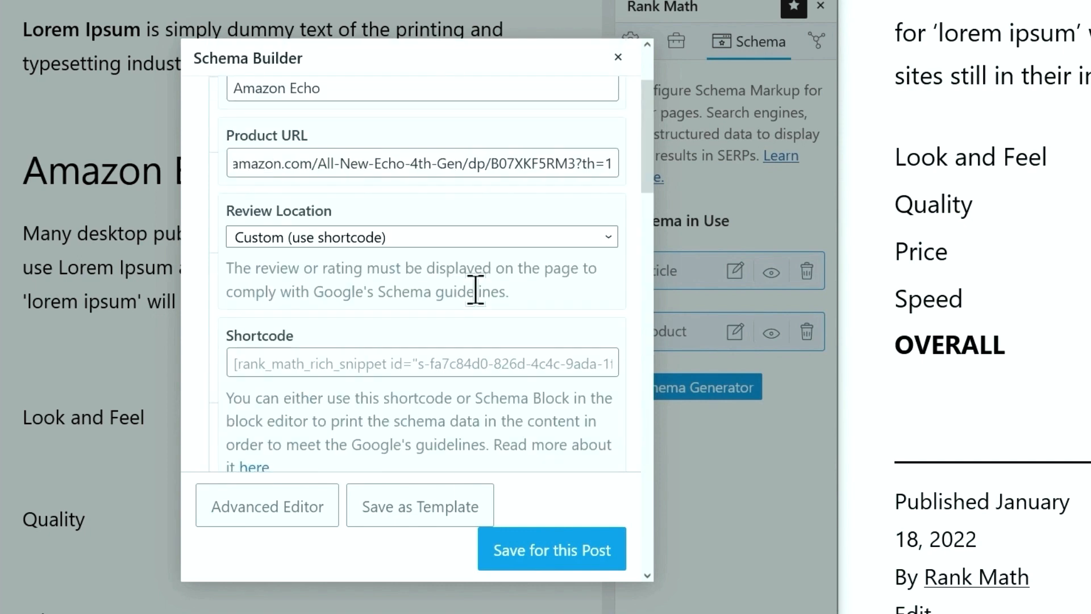
pyautogui.scroll(2, 476, 287)
pyautogui.scroll(-4, 470, 284)
pyautogui.click(470, 260)
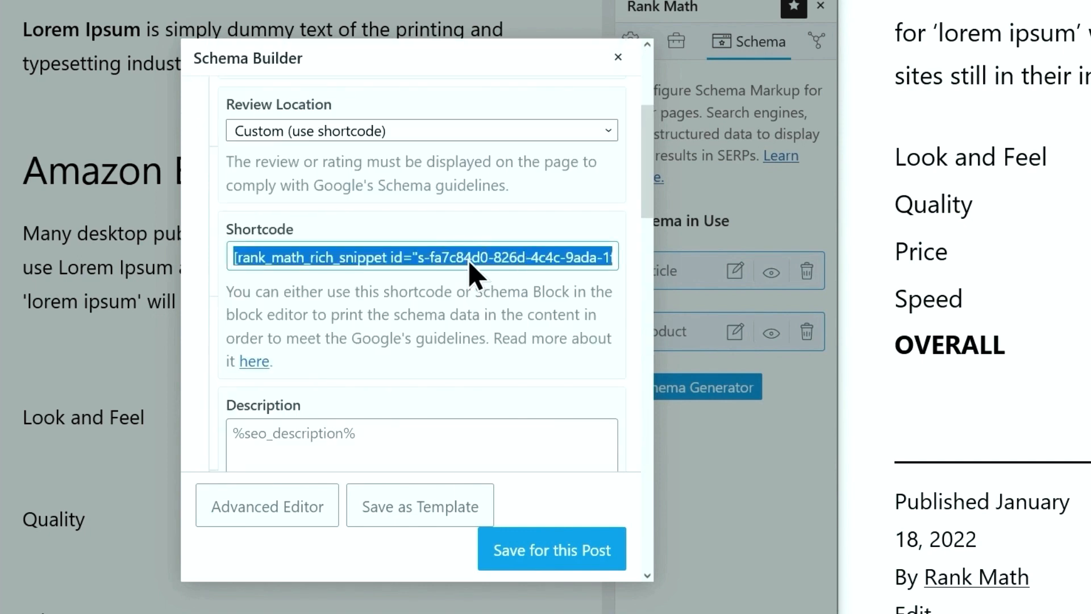
pyautogui.rightClick(470, 260)
pyautogui.click(500, 336)
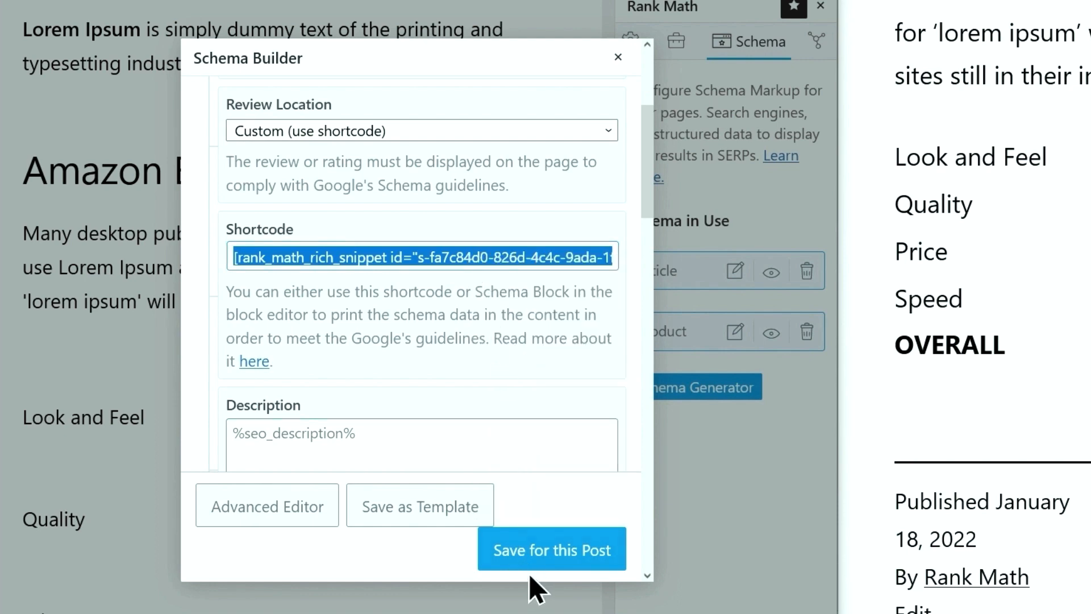
# Save the Product schema and paste its shortcode as a block after the opening paragraph
pyautogui.click(540, 550)
pyautogui.scroll(4, 535, 546)
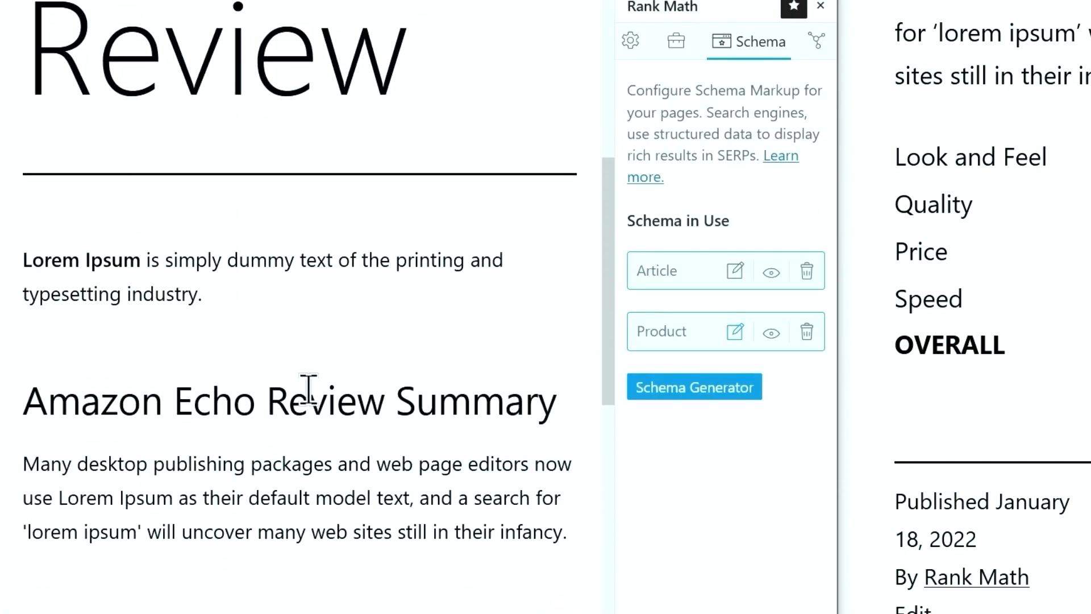
pyautogui.click(236, 341)
pyautogui.click(340, 305)
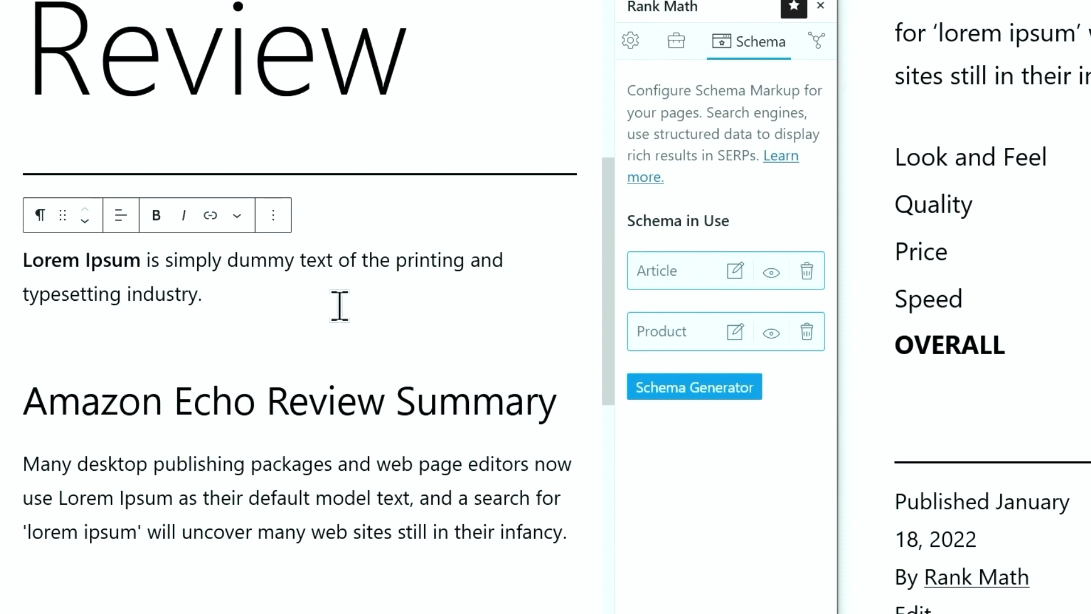
pyautogui.press('Return')
pyautogui.rightClick(324, 305)
pyautogui.click(358, 427)
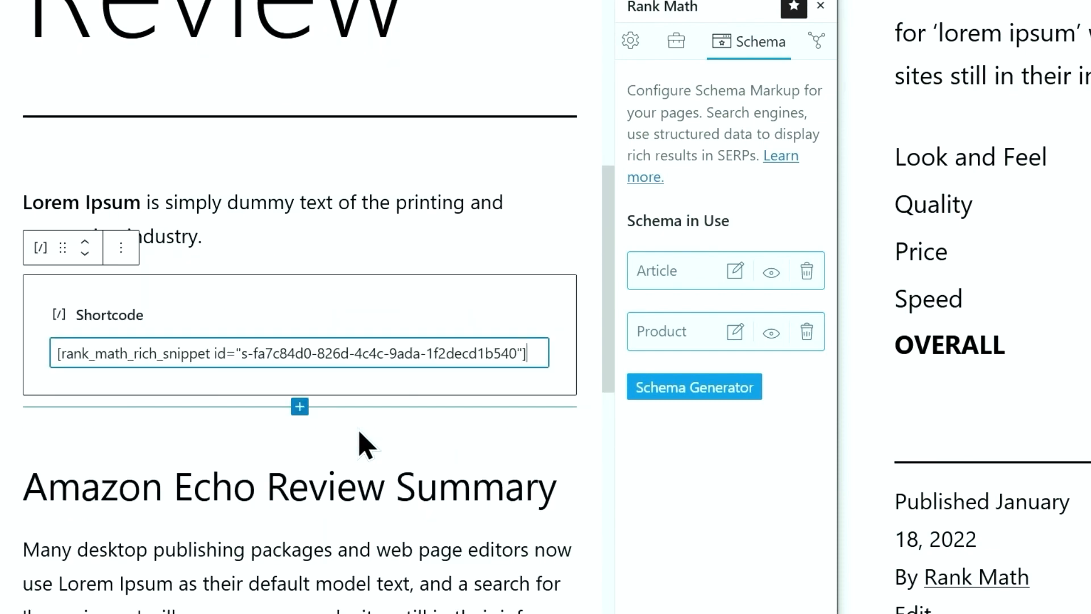
# Update the published post and reload the review preview full screen
pyautogui.click(475, 67)
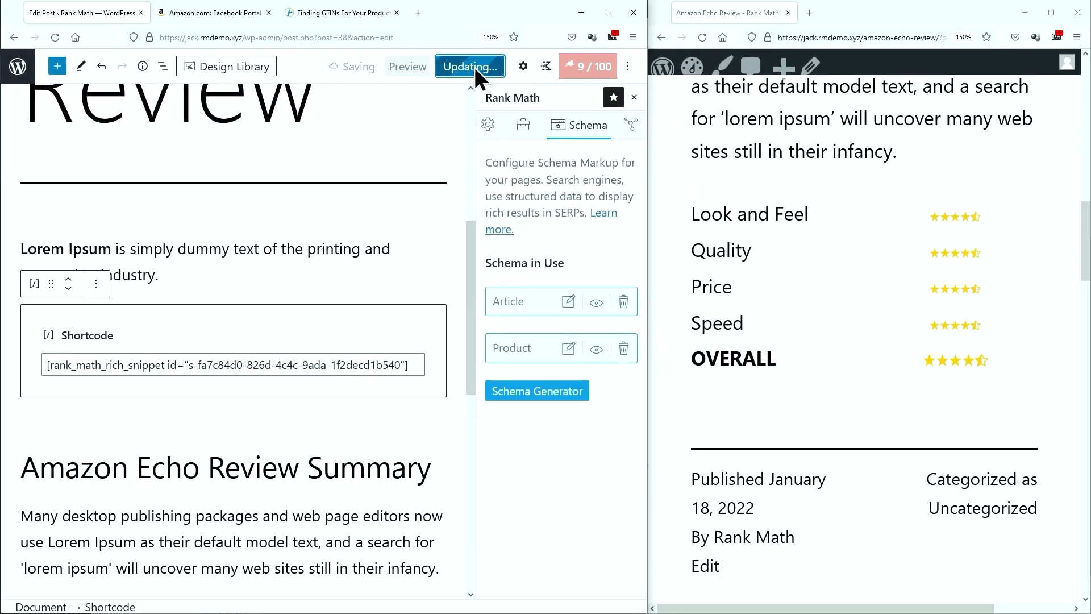
pyautogui.click(703, 37)
pyautogui.scroll(3, 755, 165)
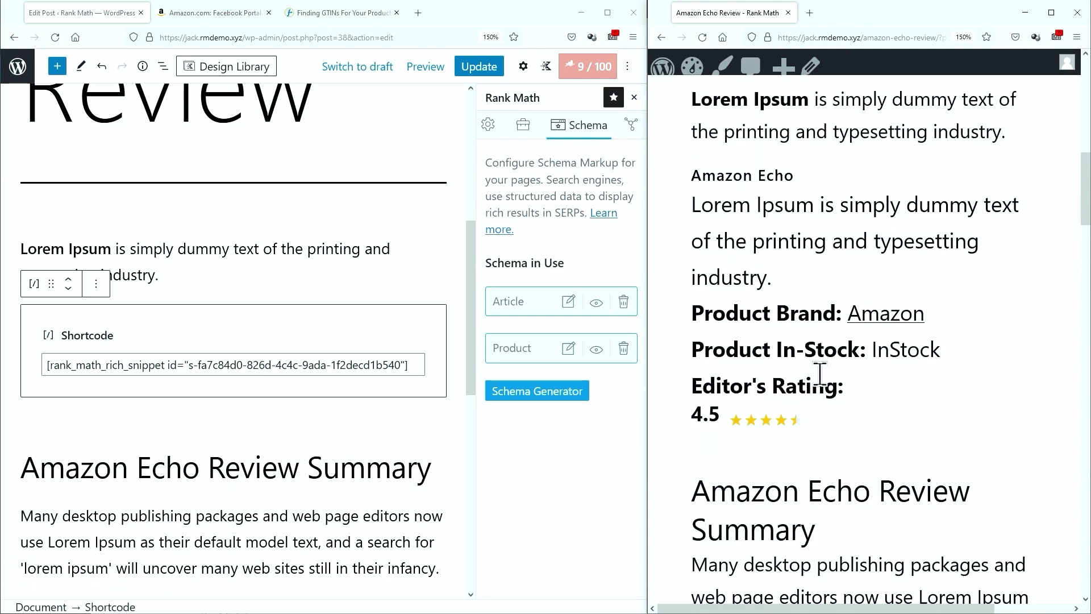
pyautogui.click(1043, 12)
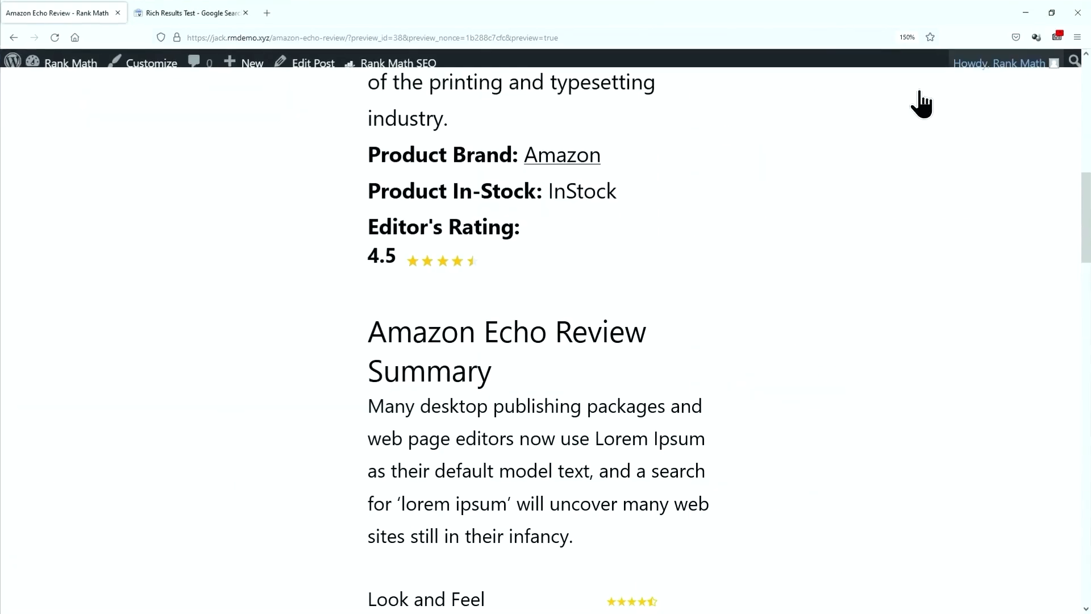
# View the preview page's HTML source and select all of it
pyautogui.rightClick(703, 212)
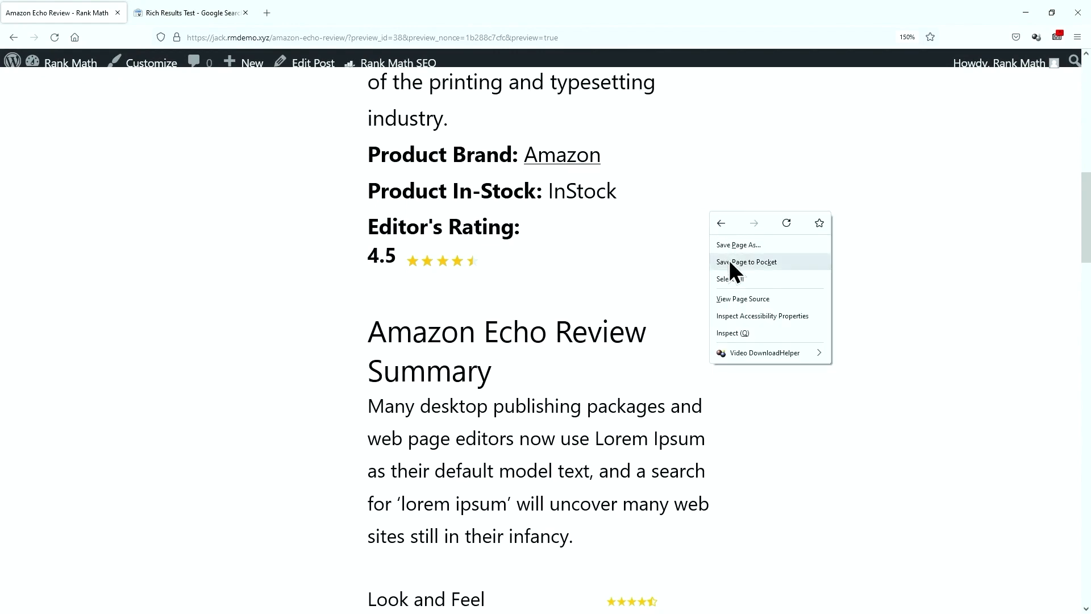
pyautogui.click(747, 296)
pyautogui.hotkey('ctrl', 'a')
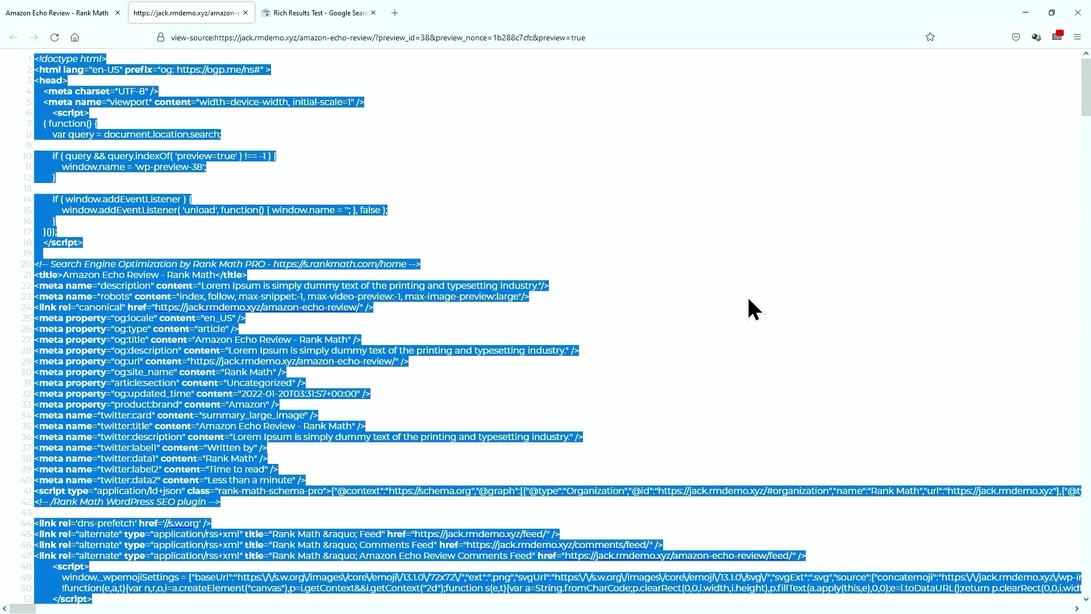
# Run Google Rich Results Test on the pasted page source and open the Products warnings
pyautogui.click(358, 15)
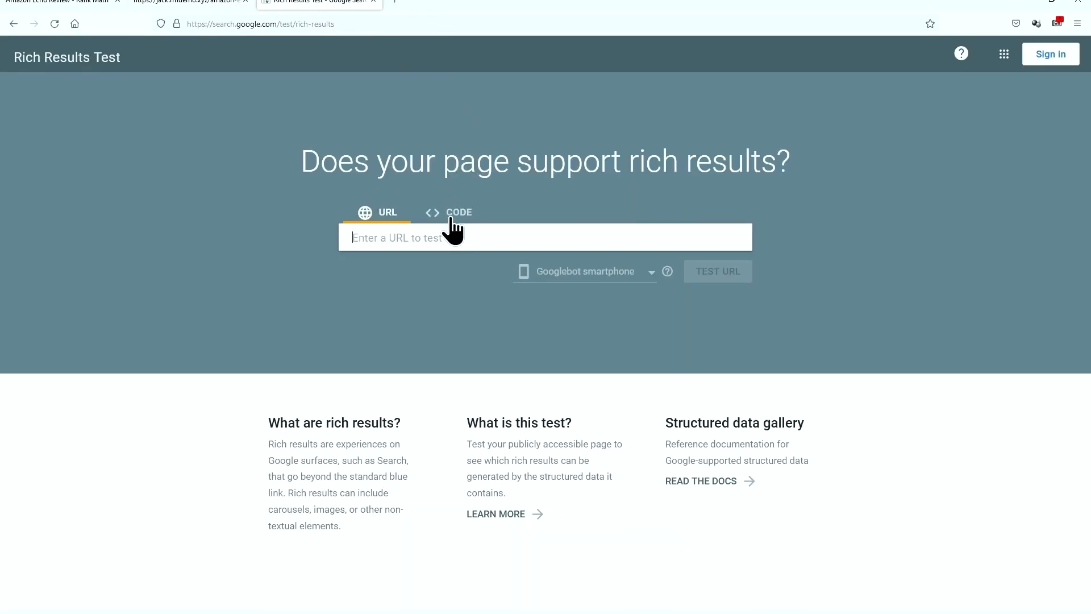
pyautogui.click(456, 178)
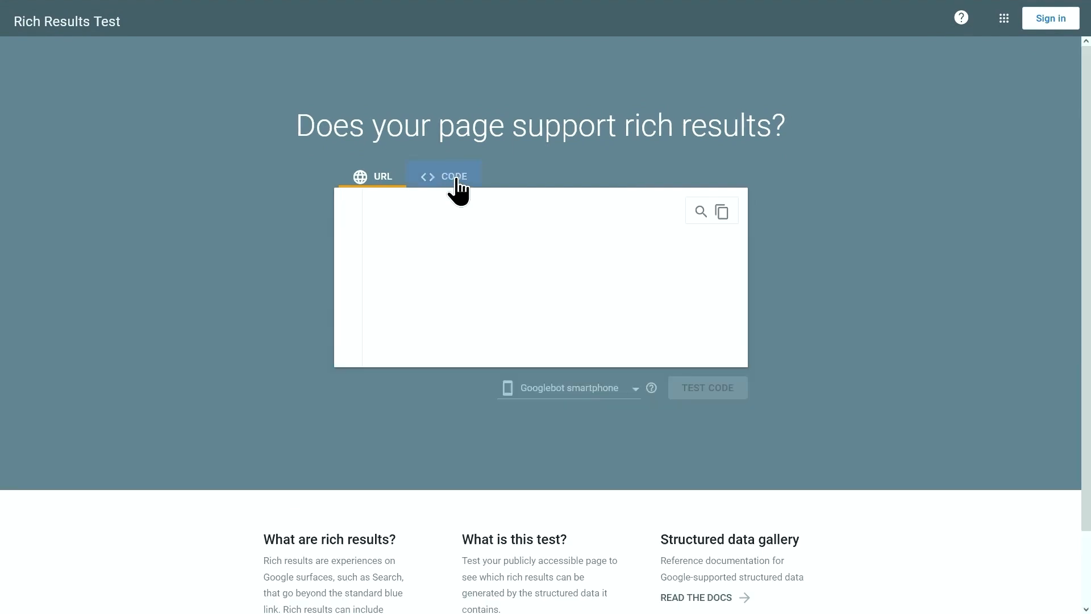
pyautogui.rightClick(460, 208)
pyautogui.click(478, 290)
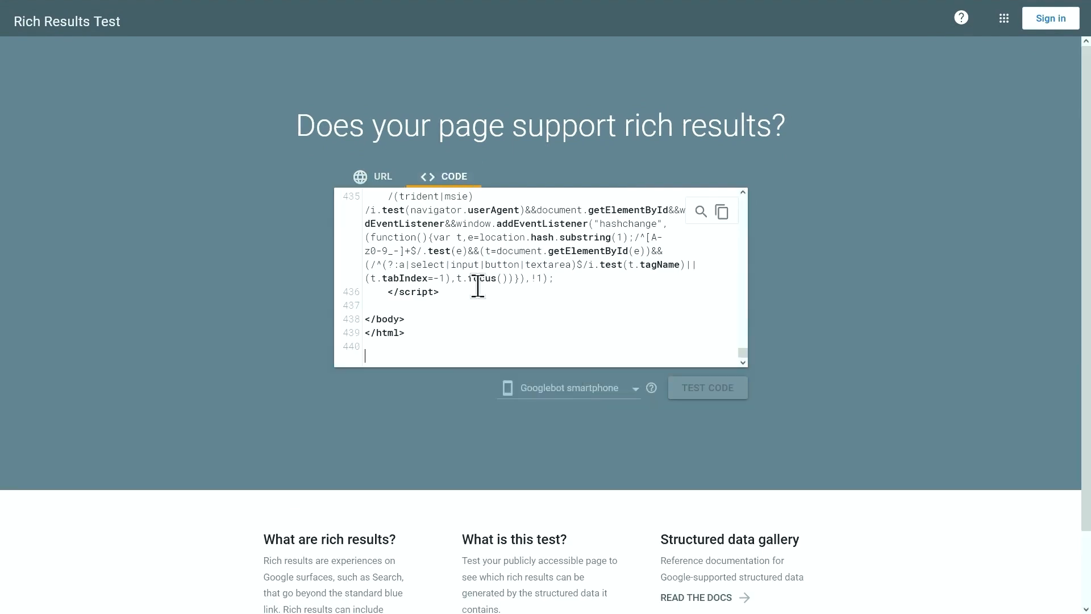
pyautogui.click(693, 380)
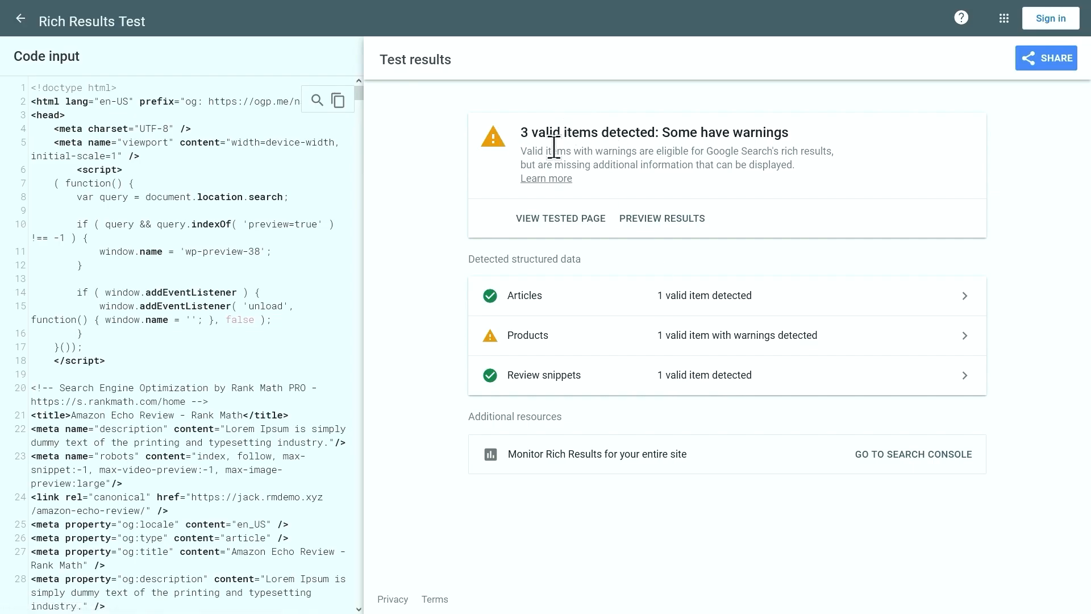
pyautogui.moveTo(520, 150); pyautogui.dragTo(808, 162)
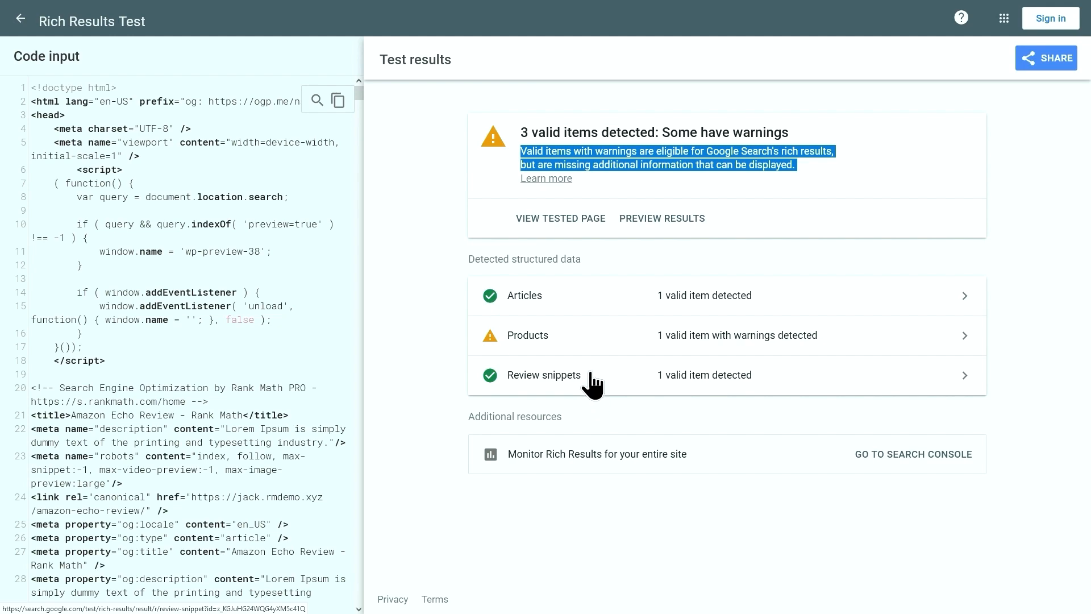
pyautogui.click(579, 335)
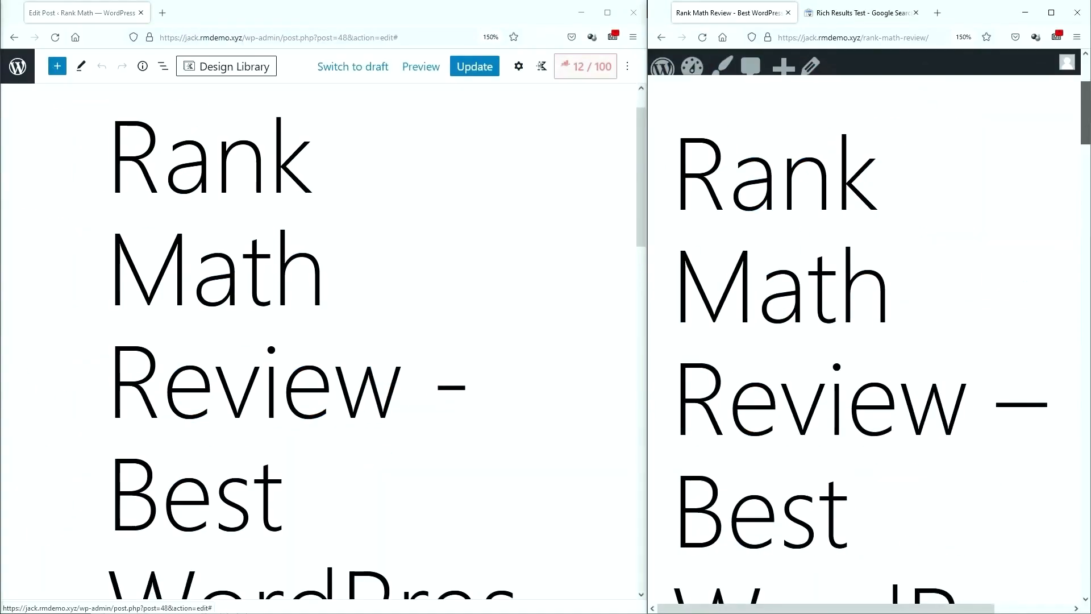
# Open Rank Math's Schema tab for the Rank Math Review post and launch Schema Generator
pyautogui.scroll(-15, 864, 341)
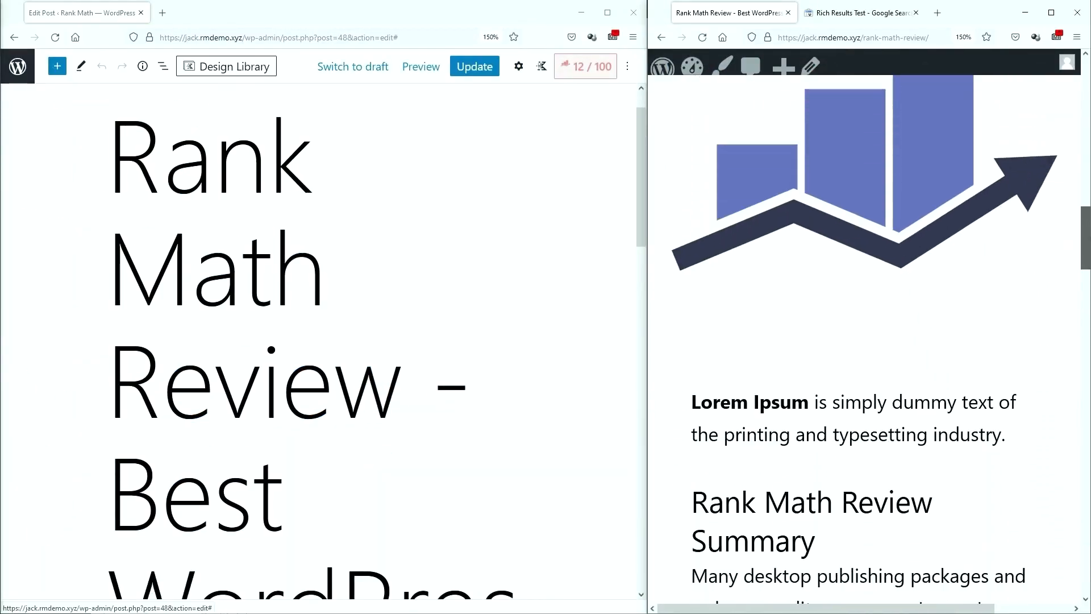
pyautogui.scroll(-8, 864, 341)
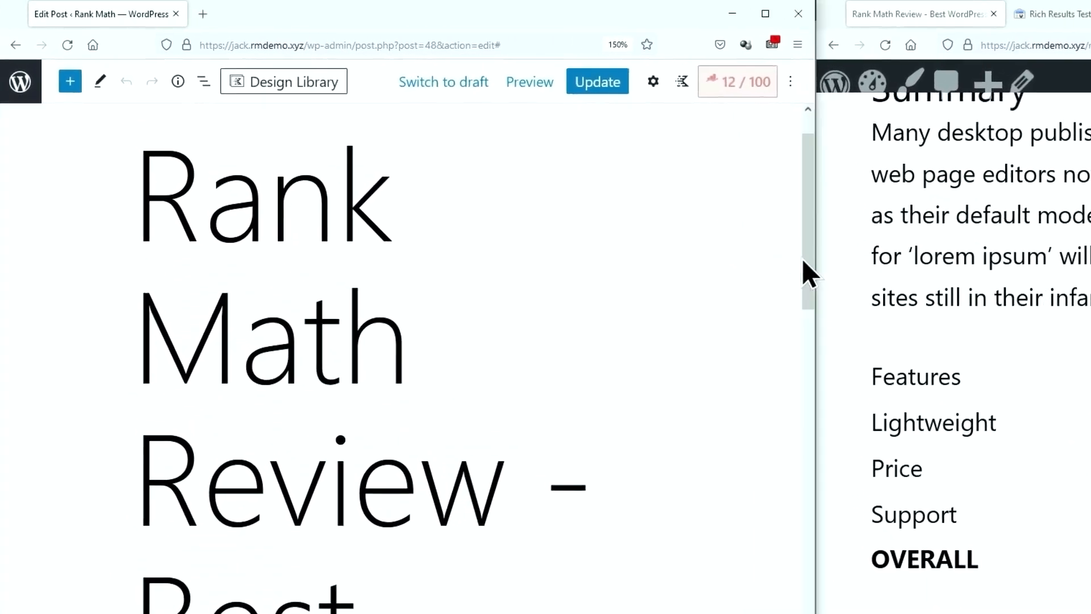
pyautogui.click(768, 93)
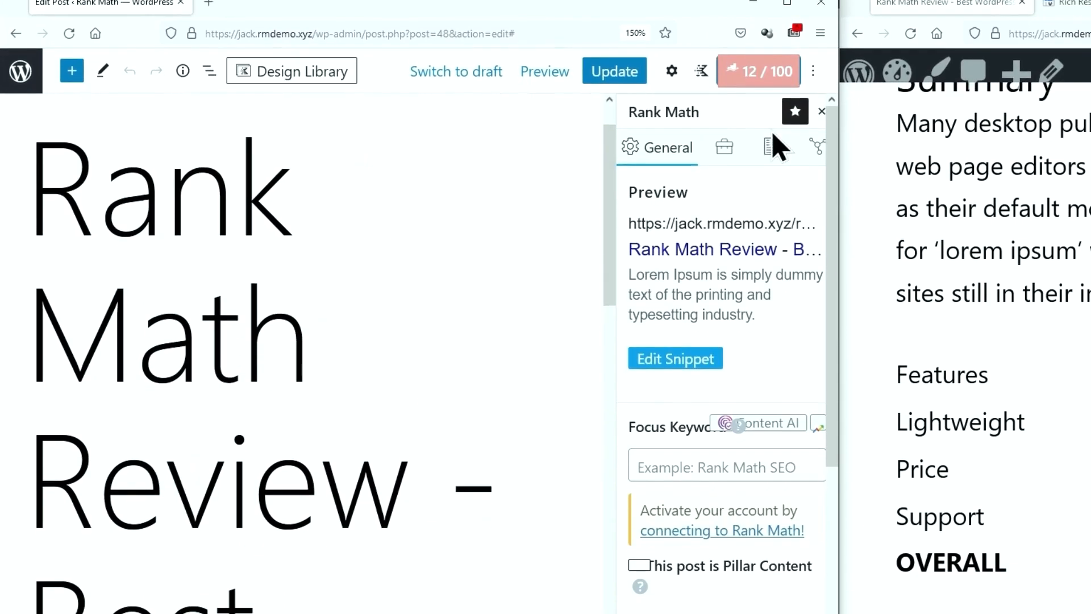
pyautogui.click(773, 163)
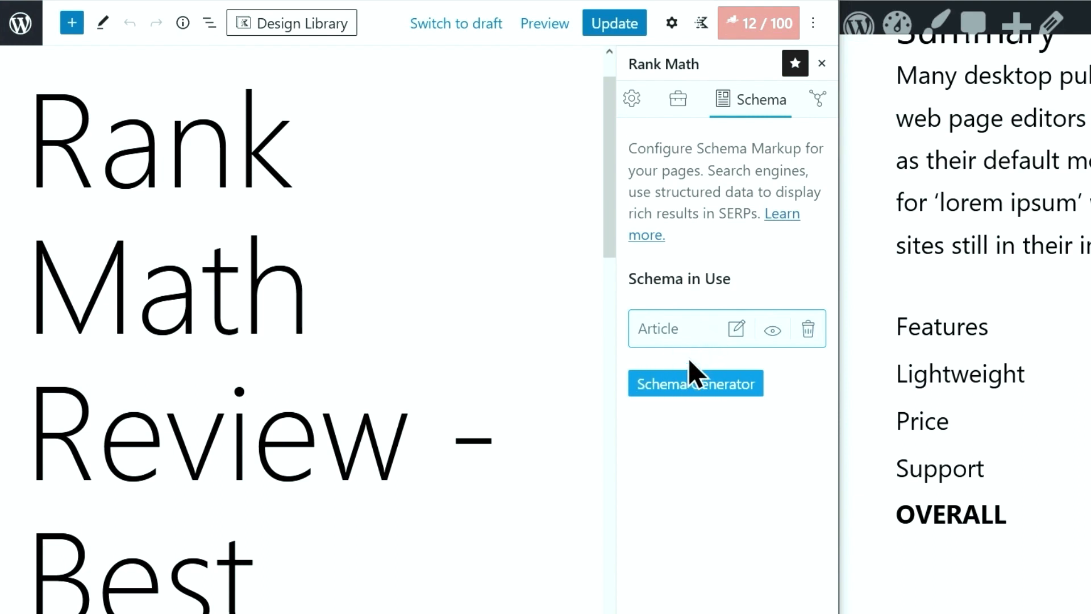
pyautogui.click(691, 384)
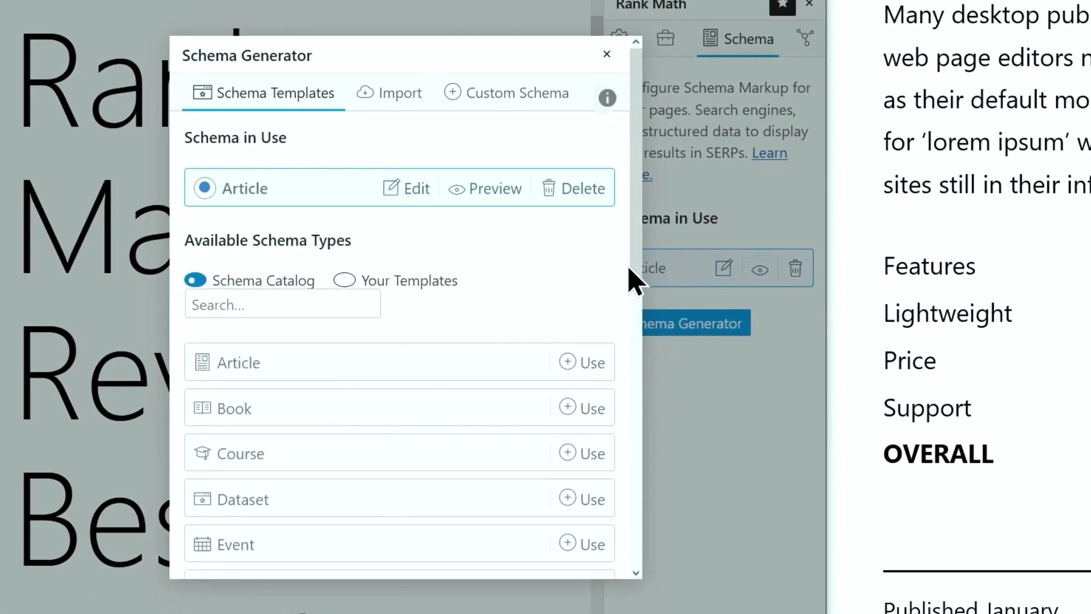
pyautogui.moveTo(631, 273); pyautogui.dragTo(639, 545)
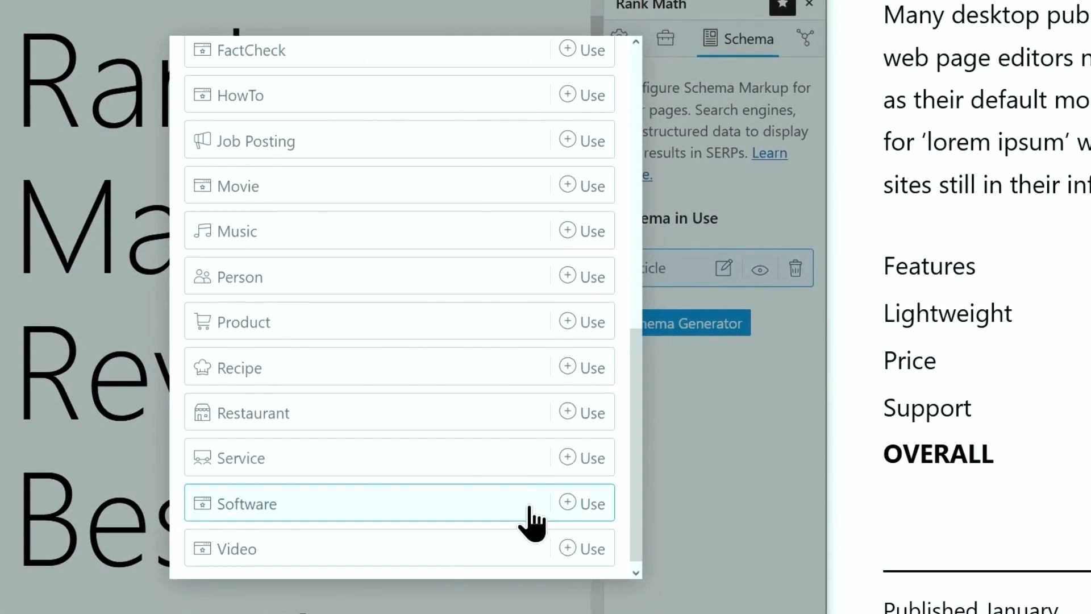
# Choose the Software schema and set its headline to 'Rank Math Review'
pyautogui.click(525, 517)
pyautogui.click(365, 209)
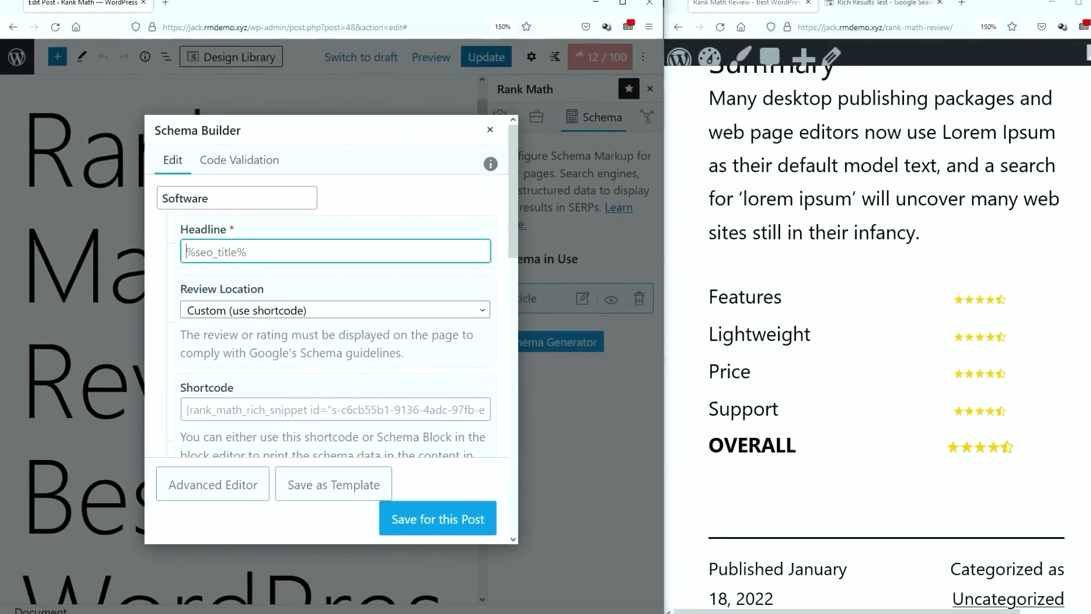
pyautogui.moveTo(1084, 363); pyautogui.dragTo(1084, 156)
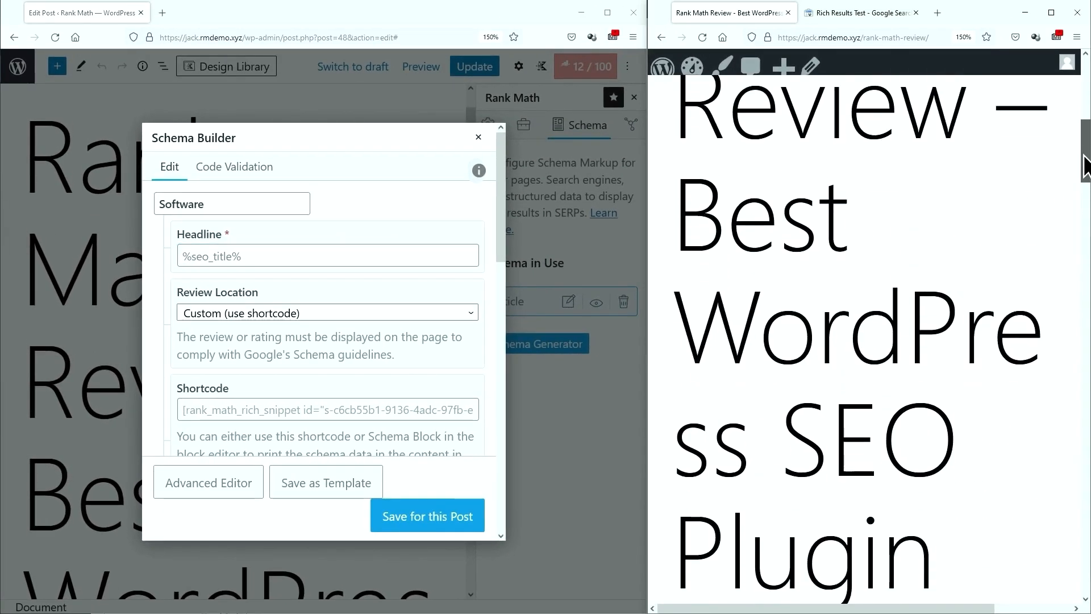
pyautogui.scroll(6, 828, 299)
pyautogui.scroll(-3, 830, 302)
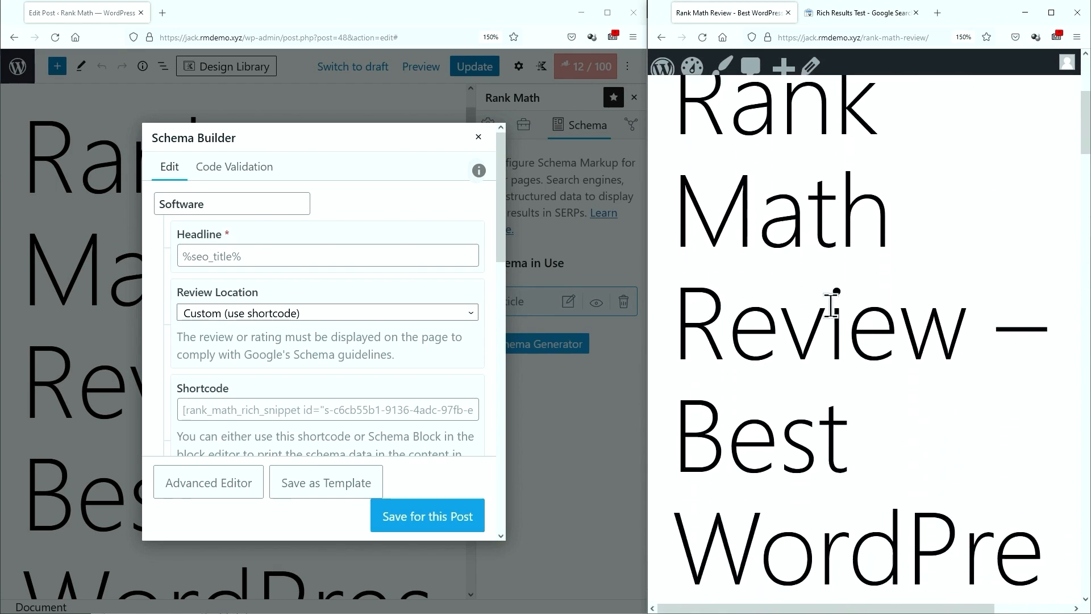
pyautogui.scroll(-5, 832, 306)
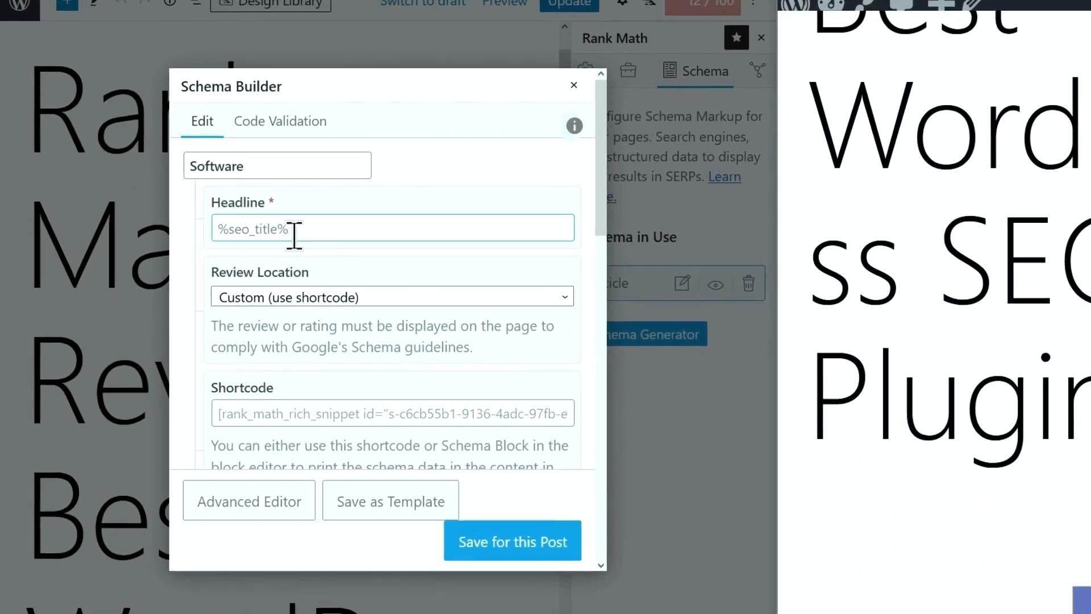
pyautogui.click(250, 257)
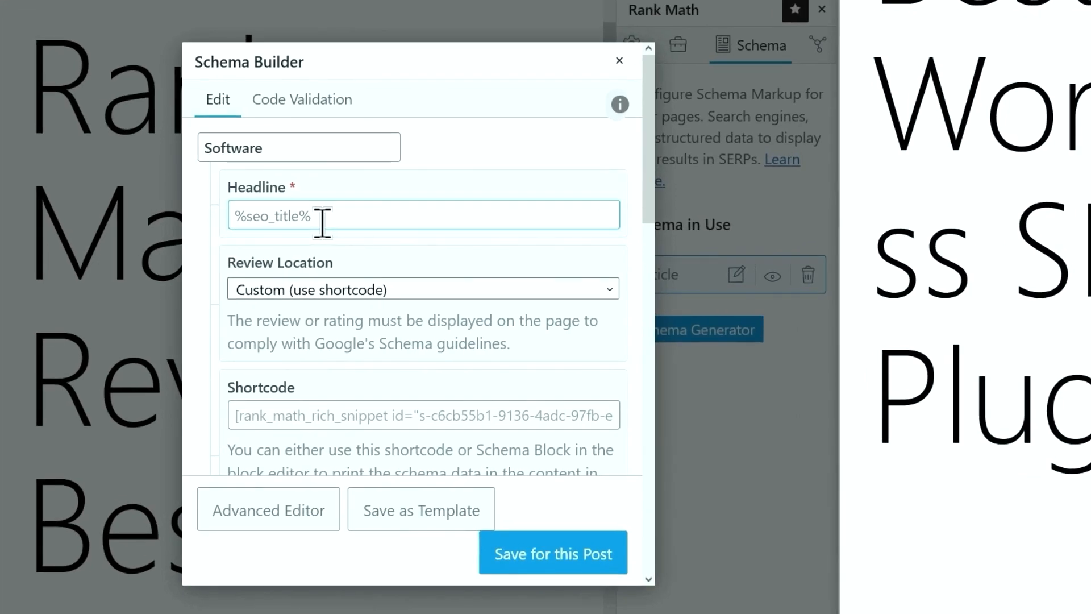
pyautogui.write('R')
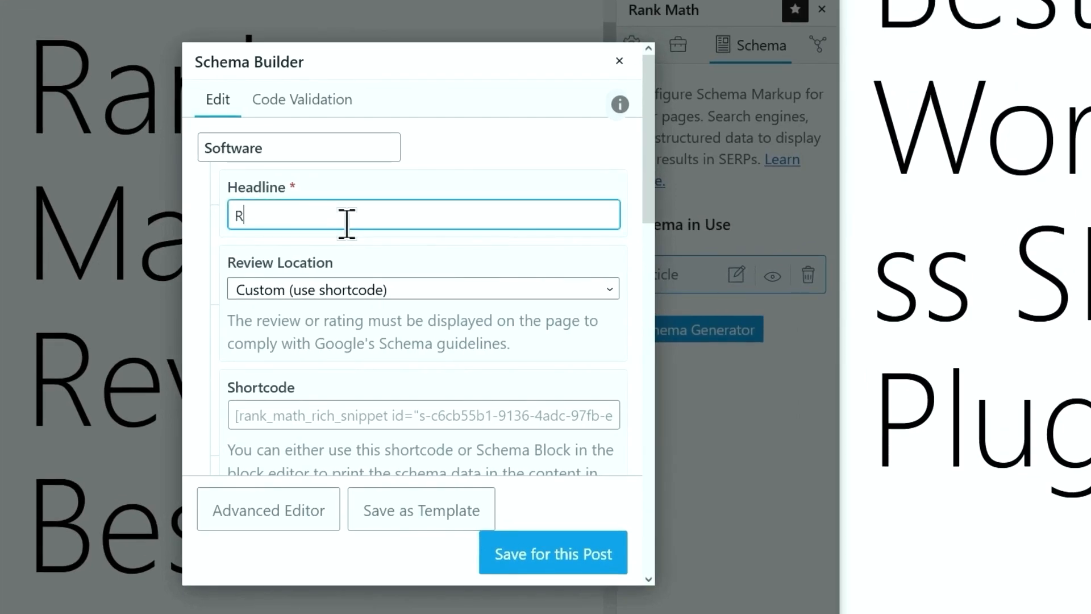
pyautogui.write('ank Math Review')
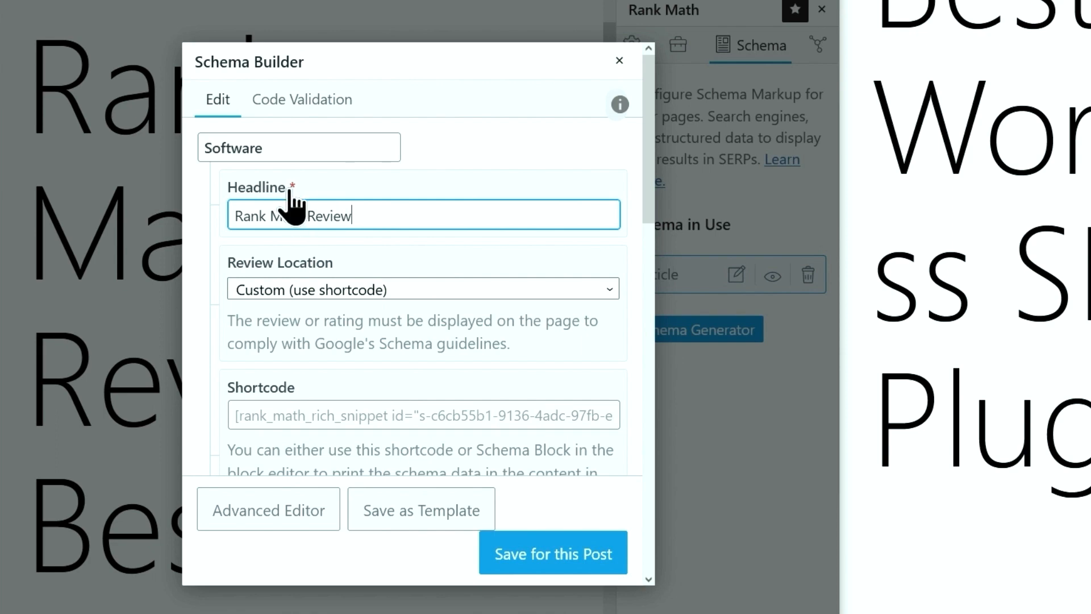
# Check the Review Location options, leaving it on Custom (use shortcode)
pyautogui.scroll(-10, 288, 187)
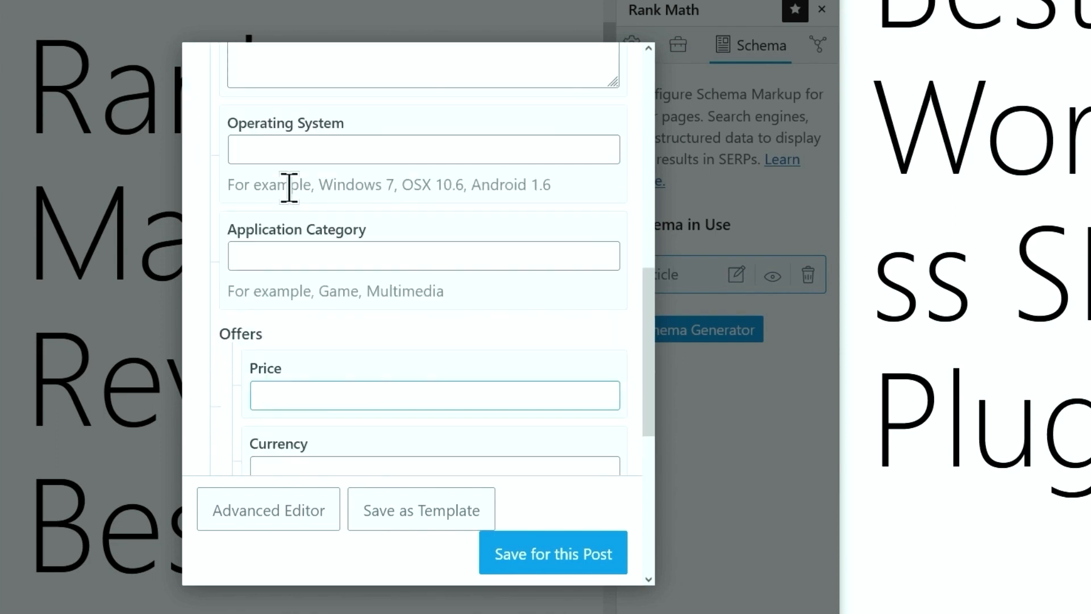
pyautogui.scroll(10, 290, 199)
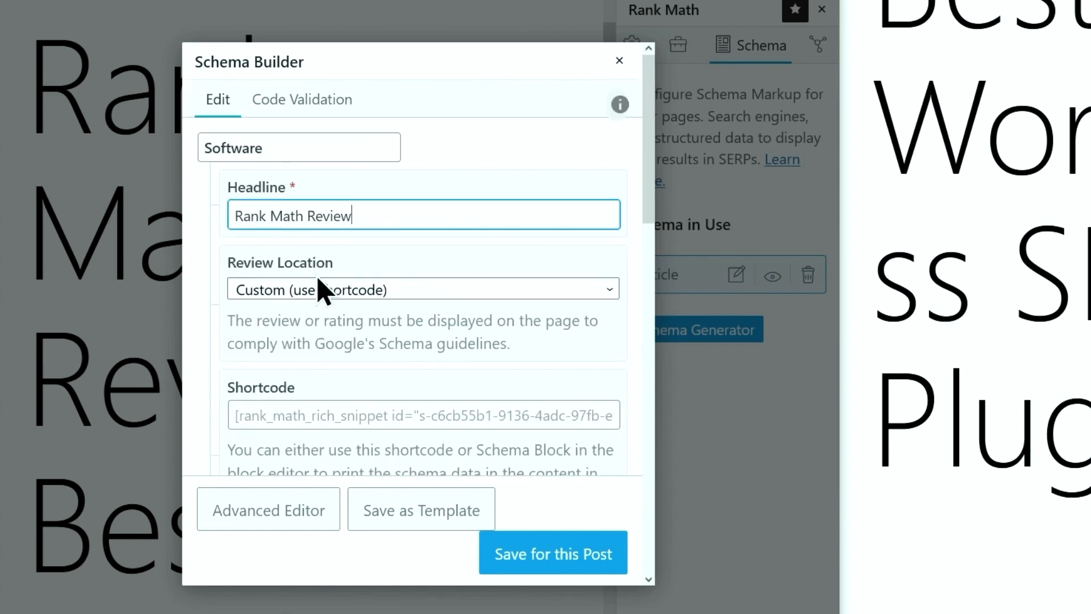
pyautogui.click(319, 288)
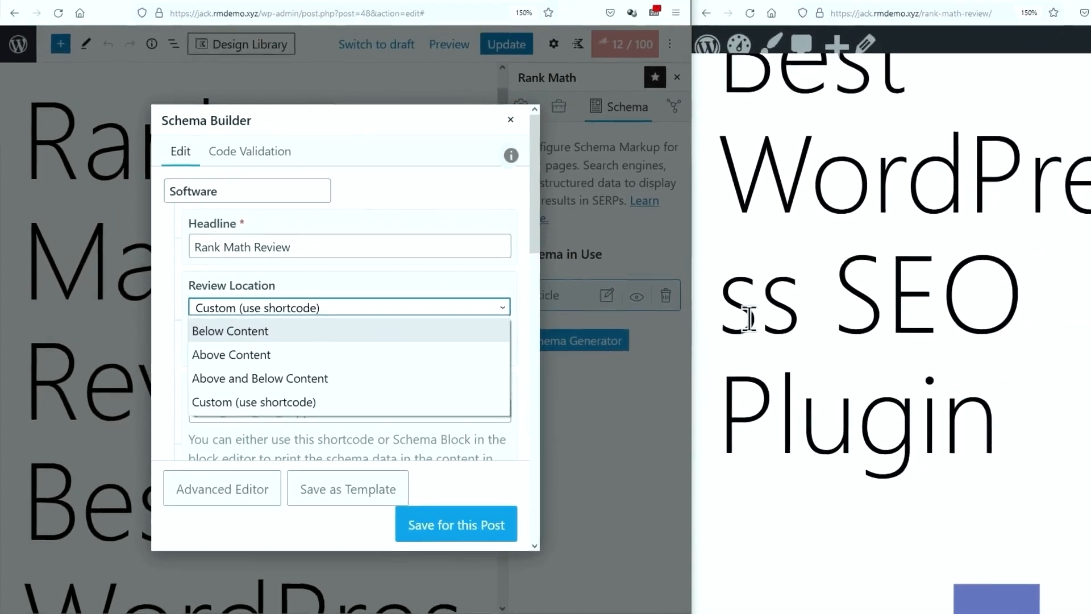
pyautogui.click(764, 311)
pyautogui.scroll(-10, 764, 311)
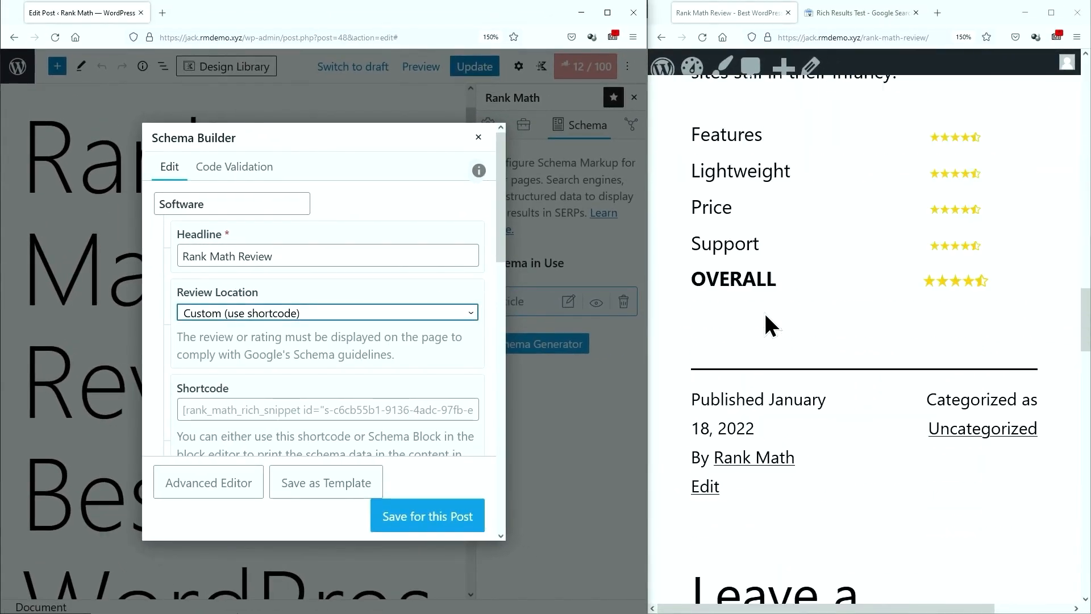
pyautogui.scroll(3, 764, 312)
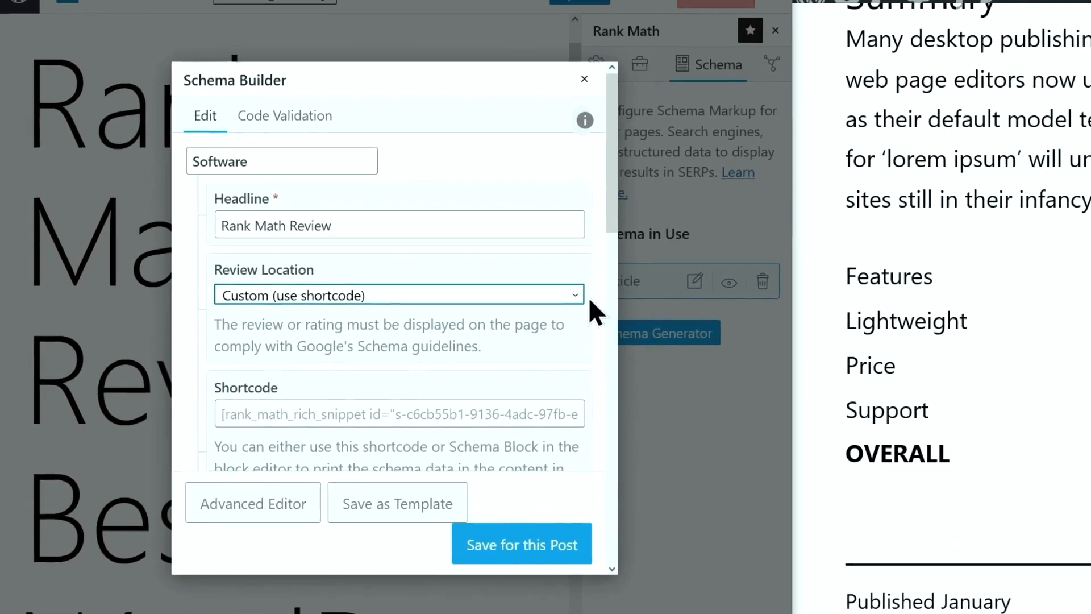
pyautogui.click(471, 313)
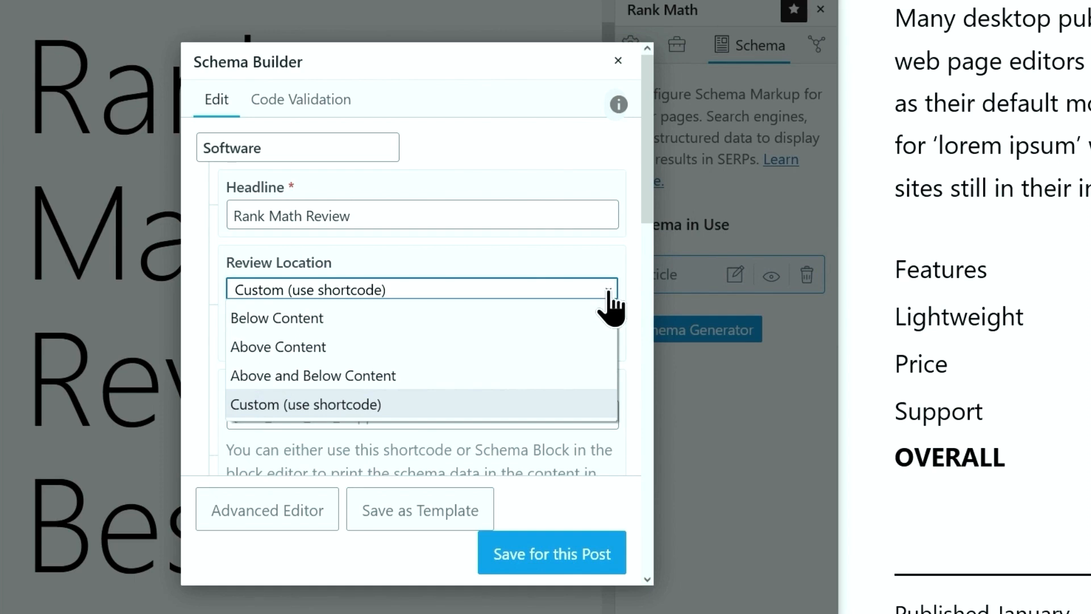
# Keep the review location as Custom and paste the post's summary paragraph as the Software schema description
pyautogui.click(574, 408)
pyautogui.scroll(-3, 571, 407)
pyautogui.scroll(-3, 571, 407)
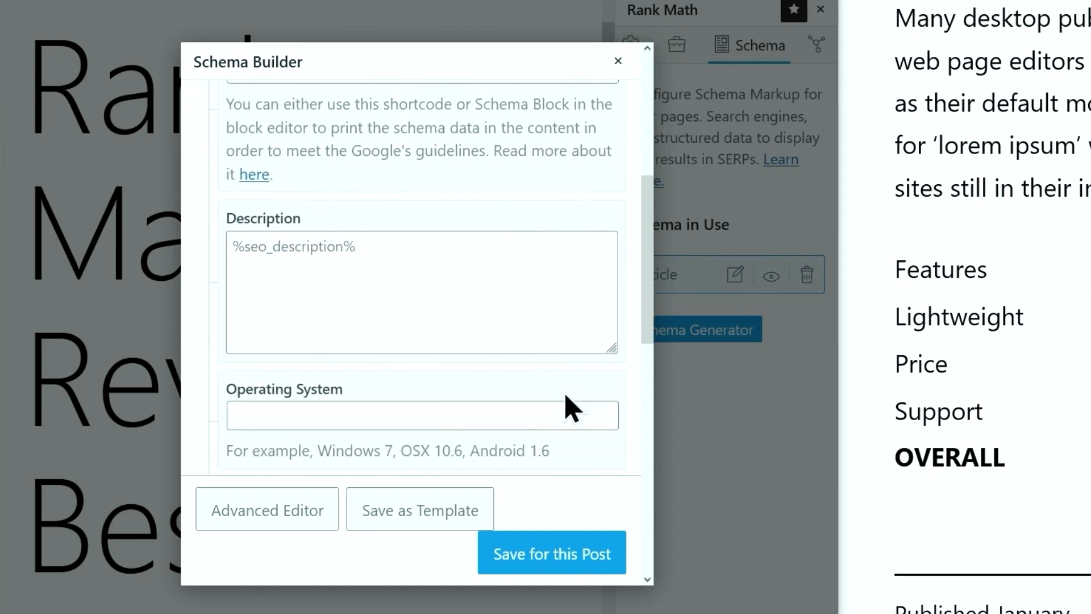
pyautogui.click(511, 302)
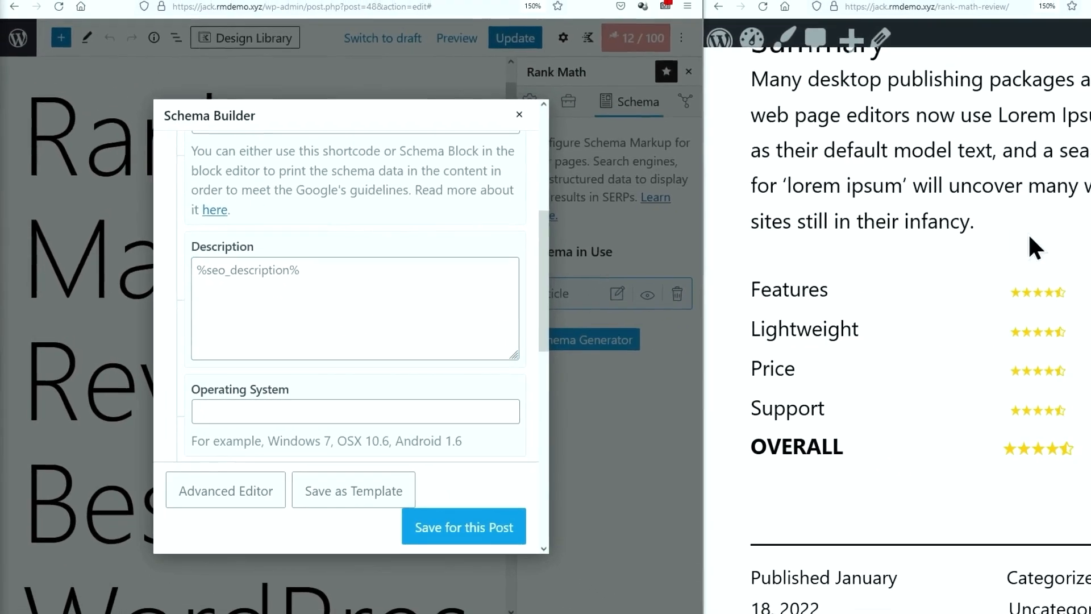
pyautogui.scroll(10, 946, 272)
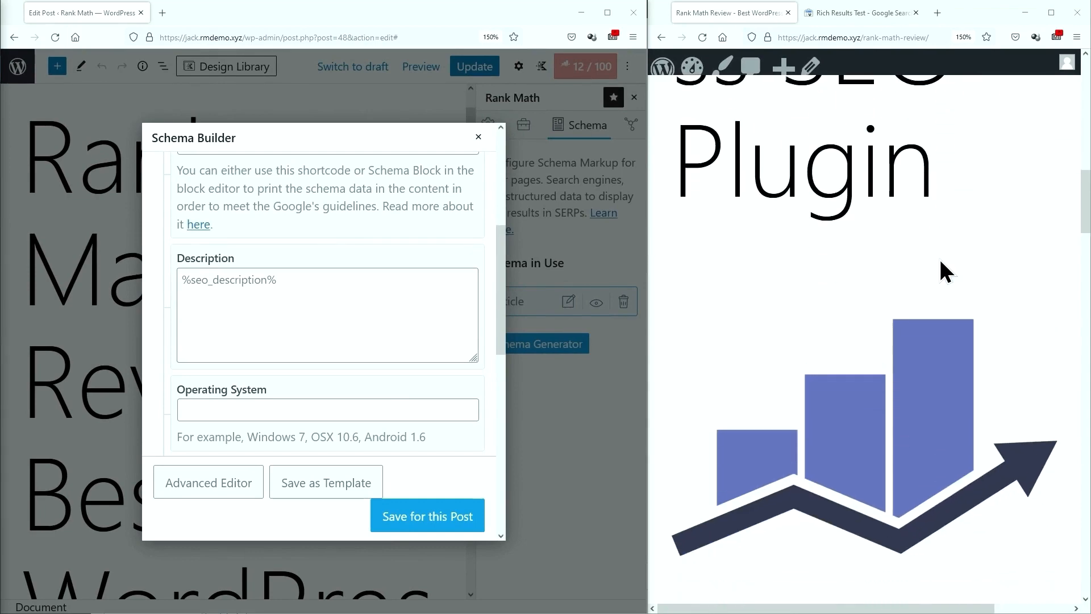
pyautogui.scroll(-10, 939, 270)
pyautogui.moveTo(692, 185); pyautogui.dragTo(1022, 219)
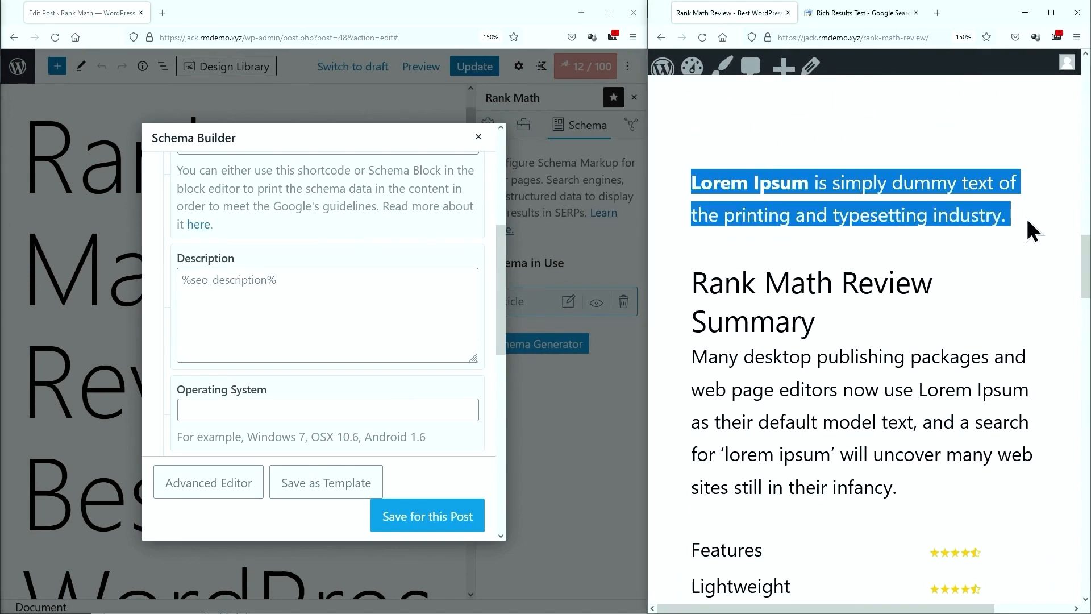
pyautogui.click(358, 288)
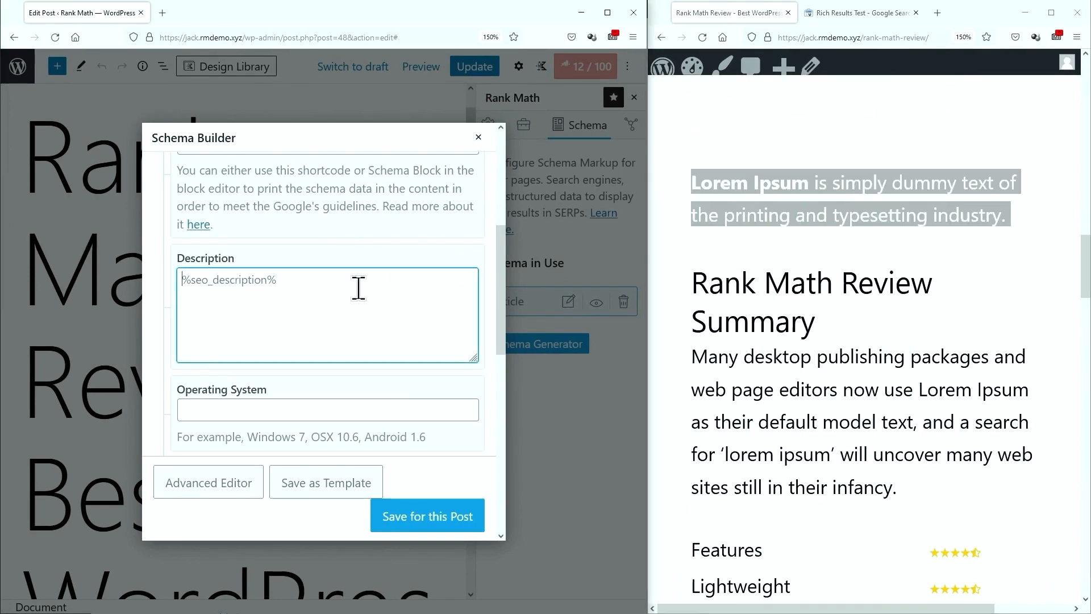
pyautogui.moveTo(692, 356); pyautogui.dragTo(922, 481)
pyautogui.hotkey('ctrl', 'c')
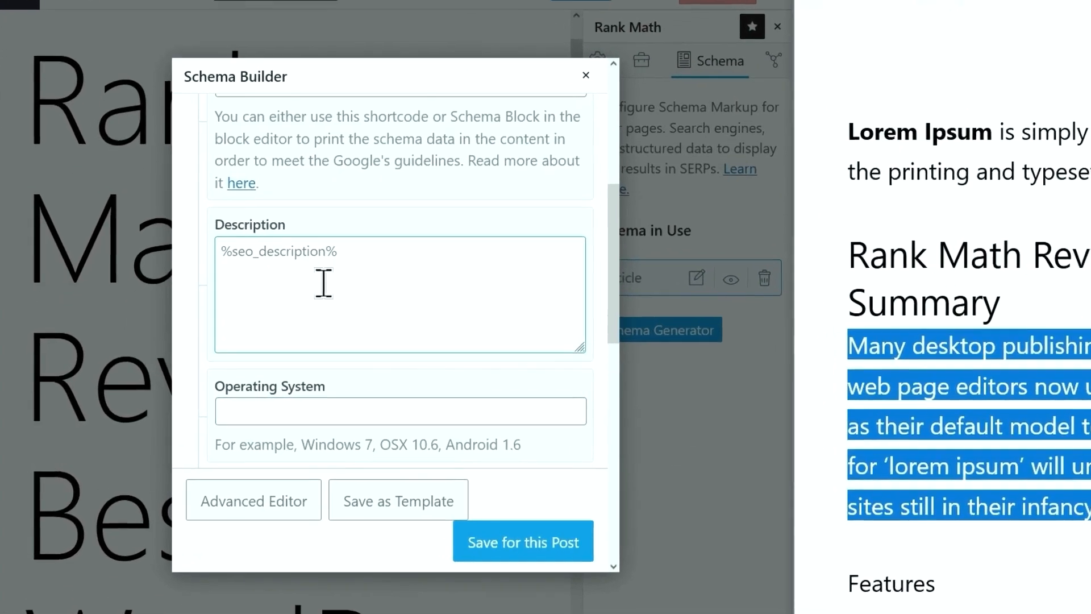
pyautogui.click(265, 307)
pyautogui.hotkey('ctrl', 'v')
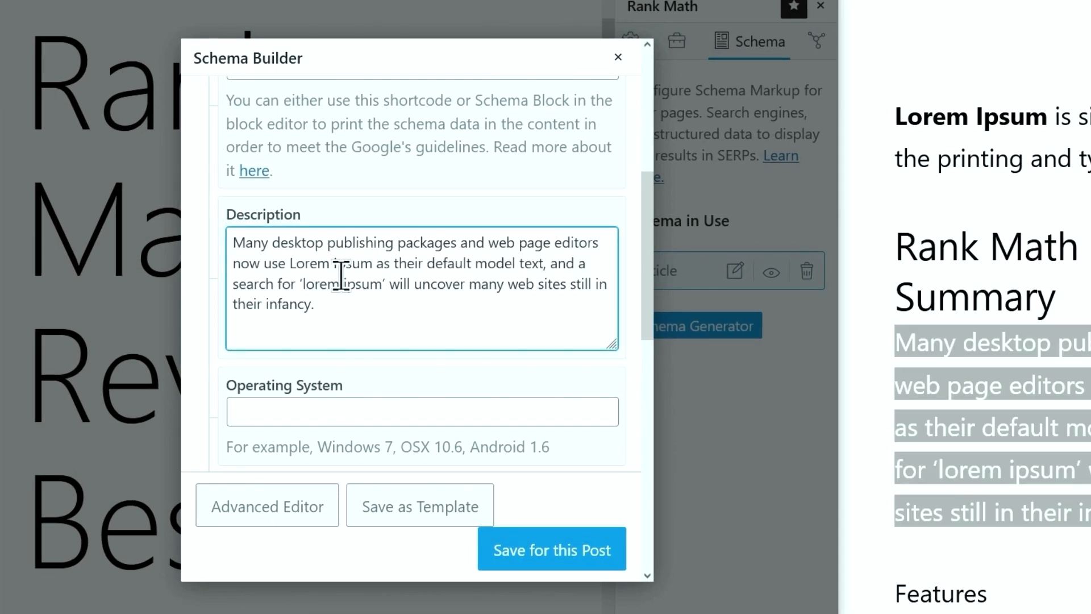
pyautogui.scroll(-2, 341, 275)
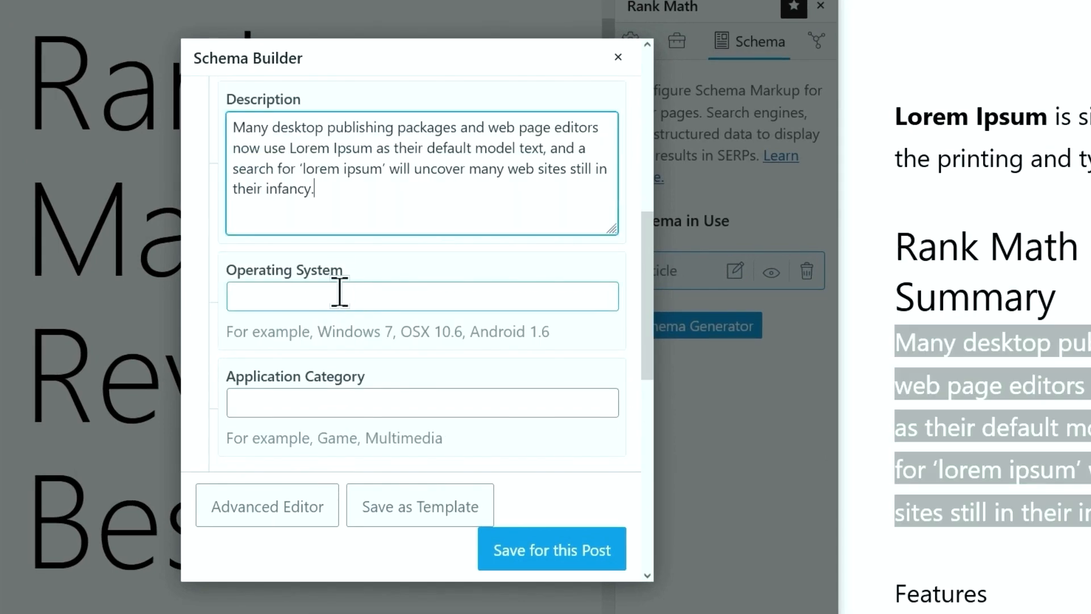
# Set application category BusinessApplication, price 0 and currency USD in the Software schema
pyautogui.click(341, 292)
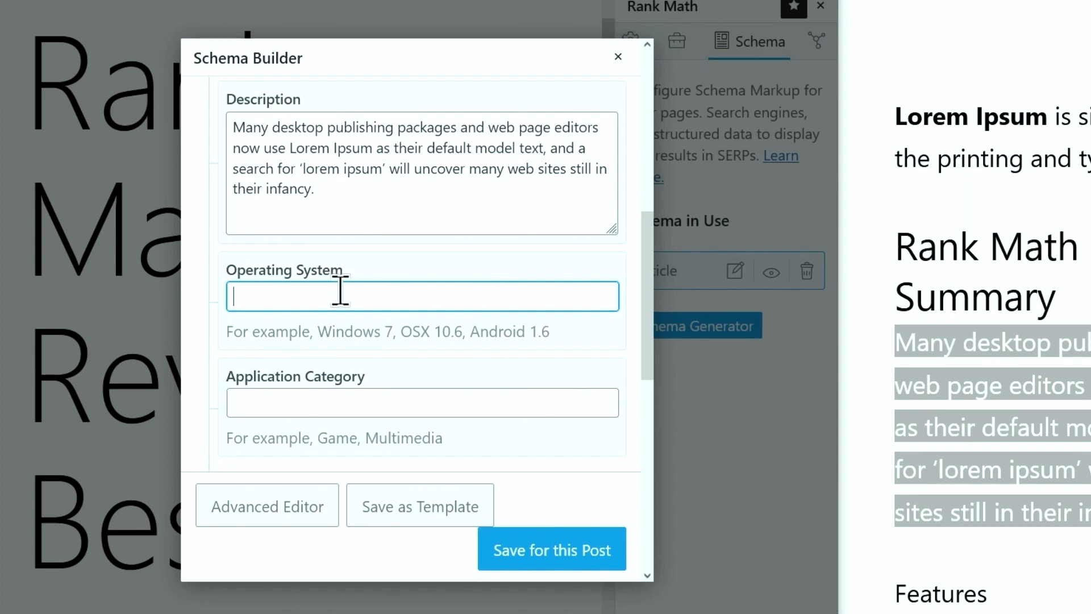
pyautogui.scroll(-2, 342, 292)
pyautogui.click(344, 290)
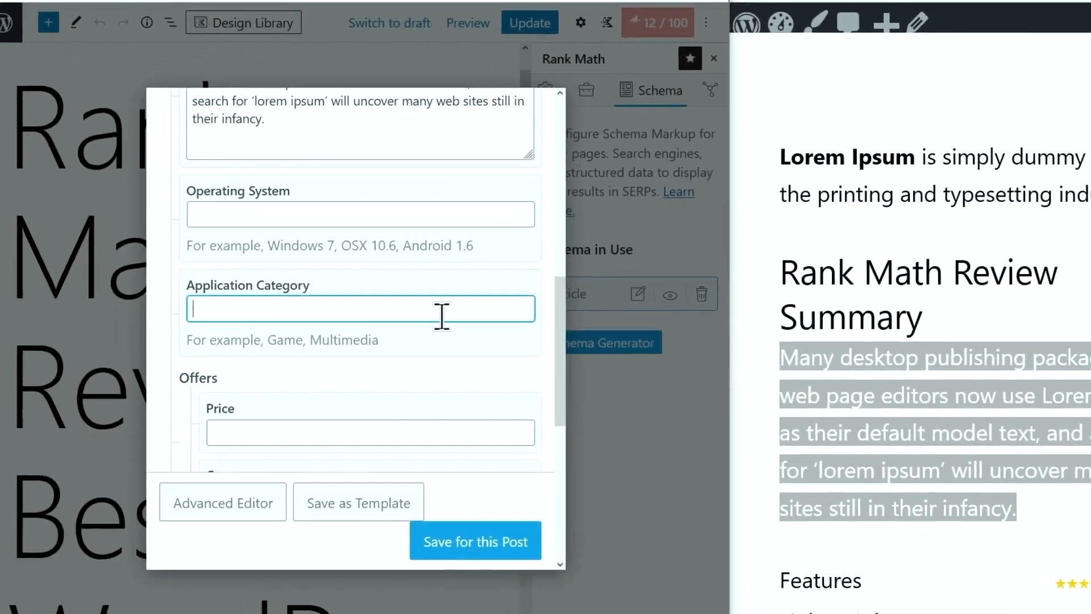
pyautogui.write('BusinessApplication')
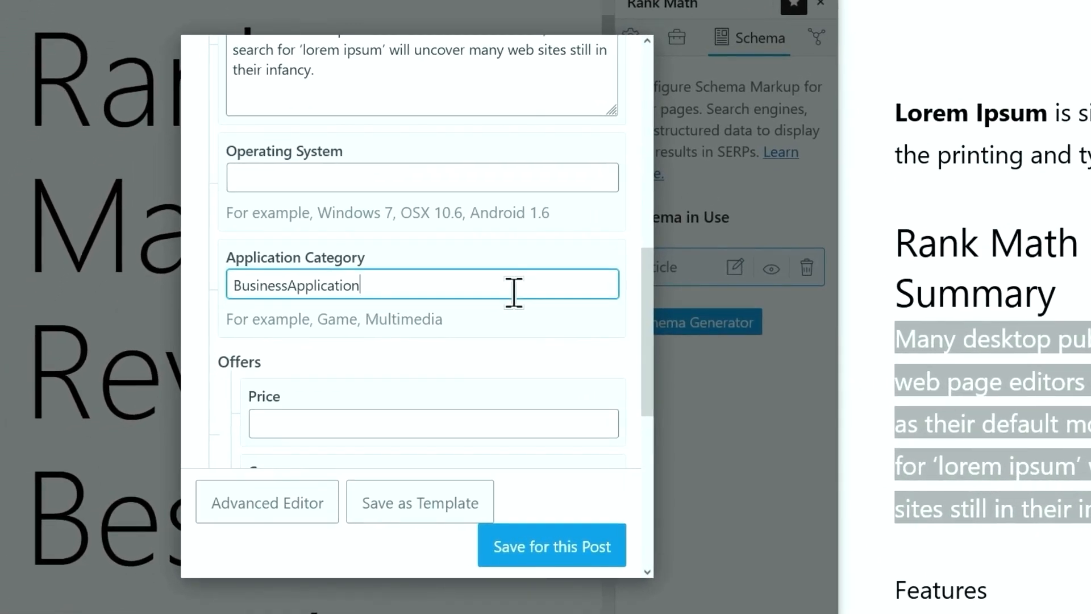
pyautogui.scroll(-4, 495, 293)
pyautogui.click(319, 187)
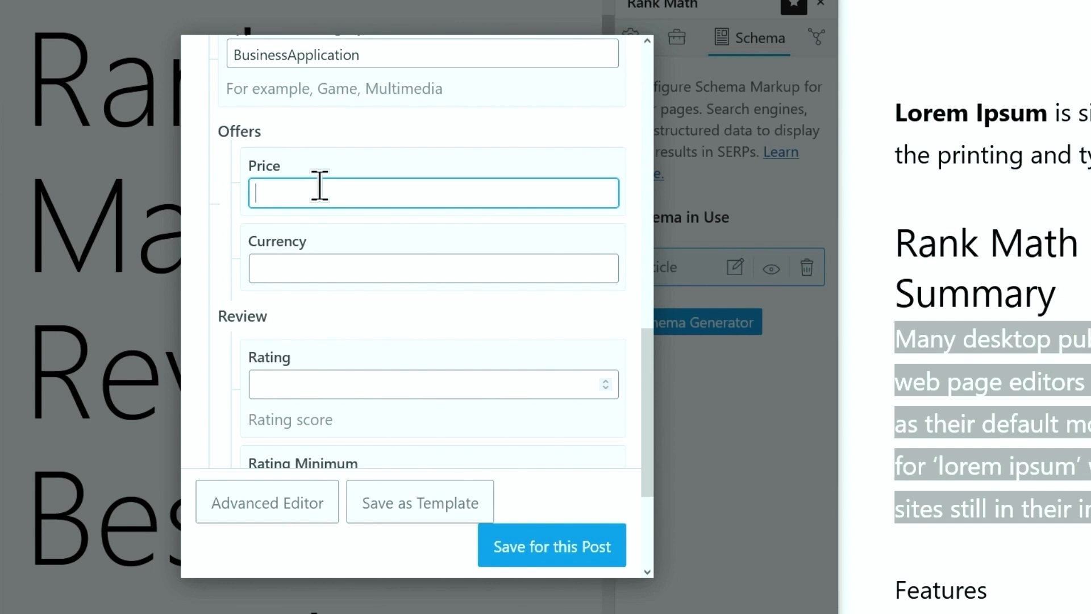
pyautogui.click(326, 260)
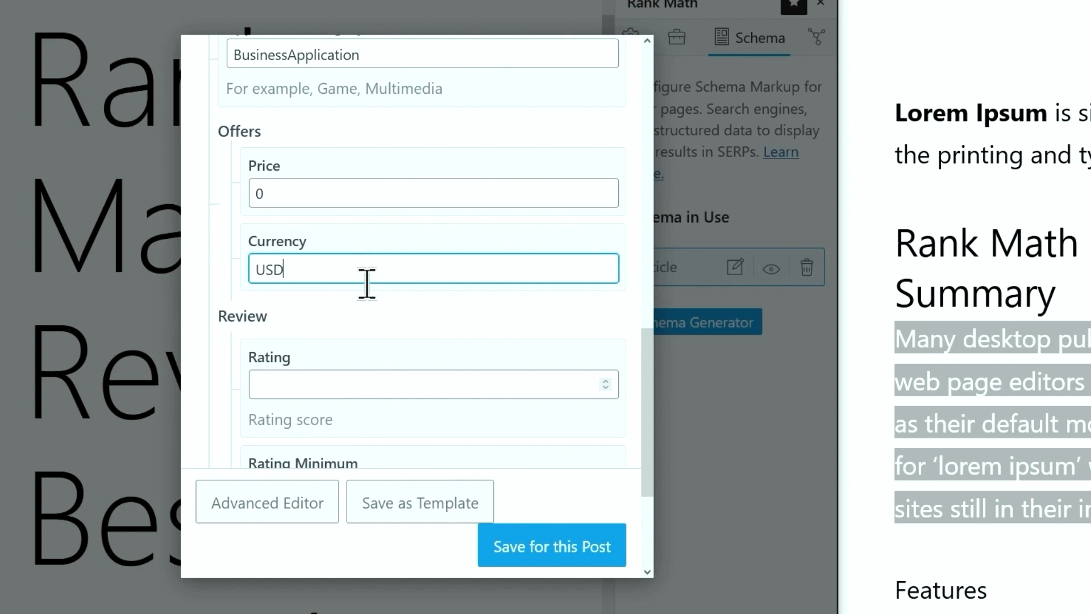
pyautogui.write('USD')
pyautogui.middleClick(286, 298)
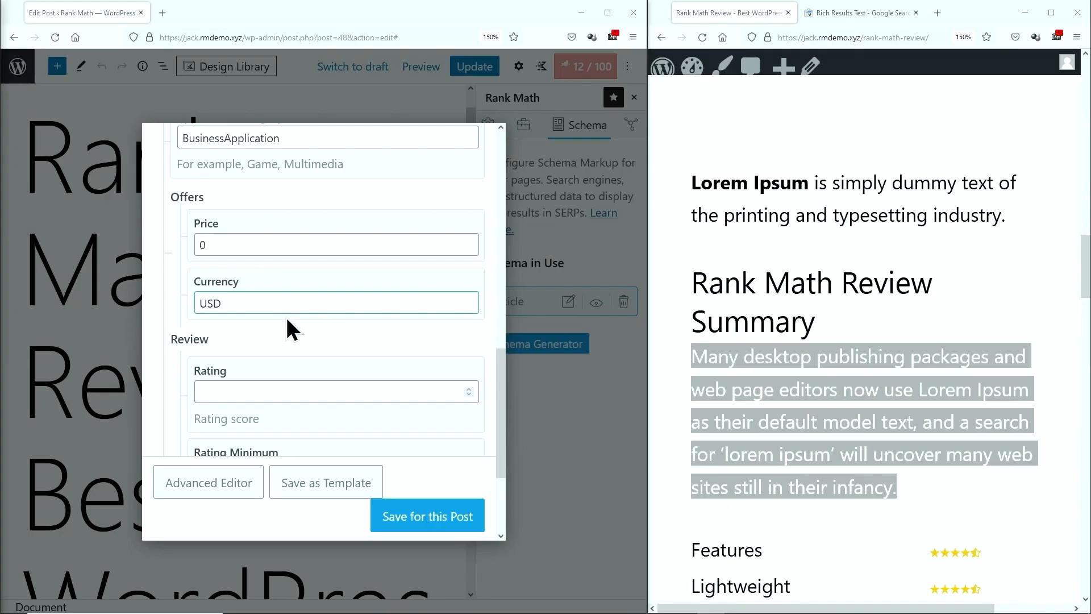
pyautogui.scroll(-1, 335, 312)
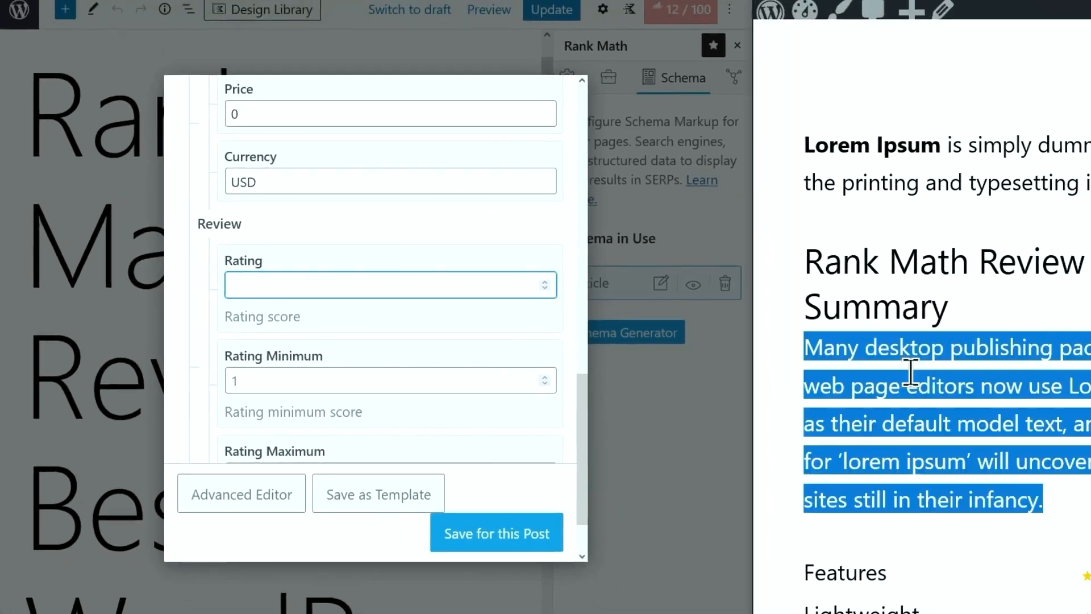
pyautogui.scroll(-5, 1026, 379)
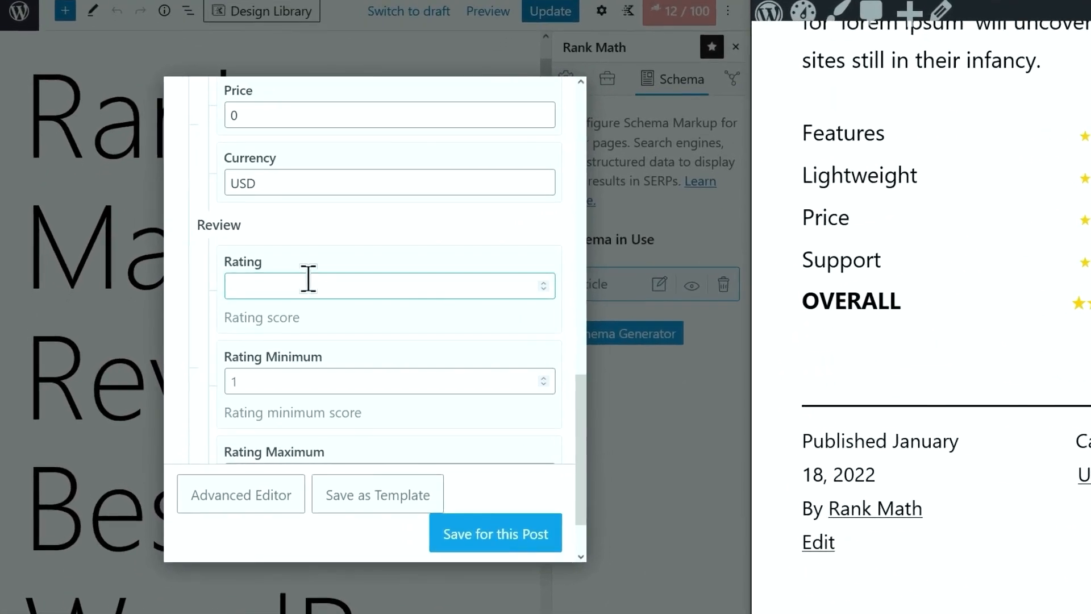
# Give the Software schema a 4.5 rating, save it for this post, and update the post
pyautogui.click(269, 301)
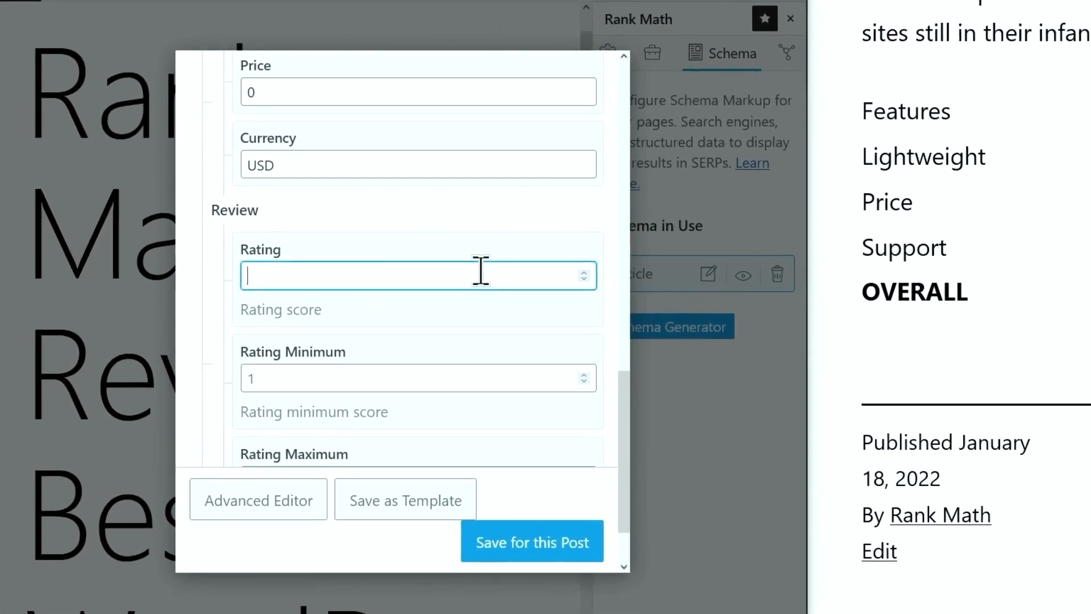
pyautogui.write('4')
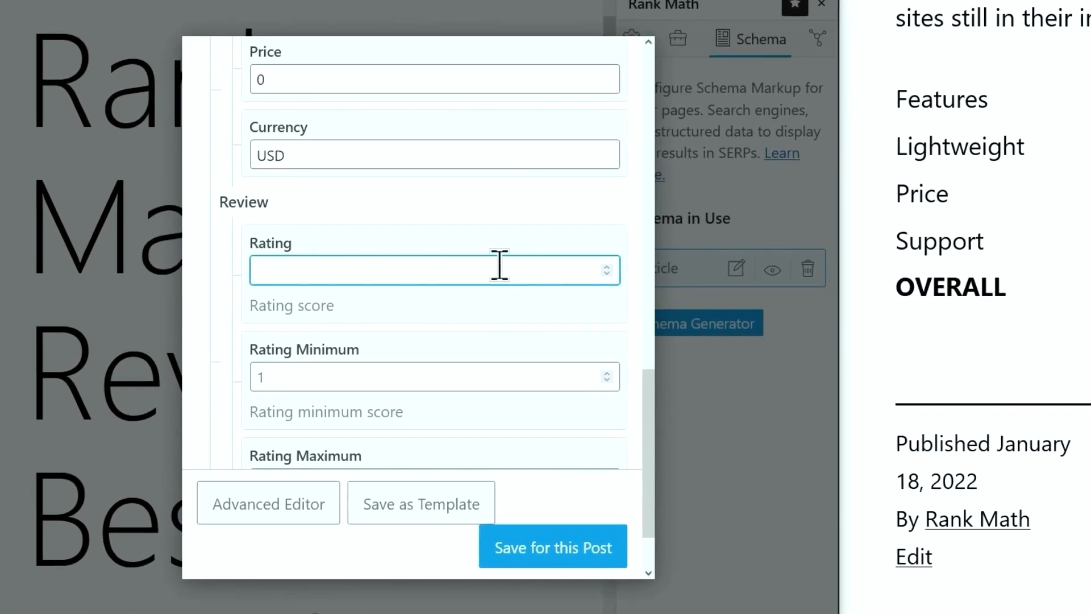
pyautogui.write('.5')
pyautogui.click(481, 334)
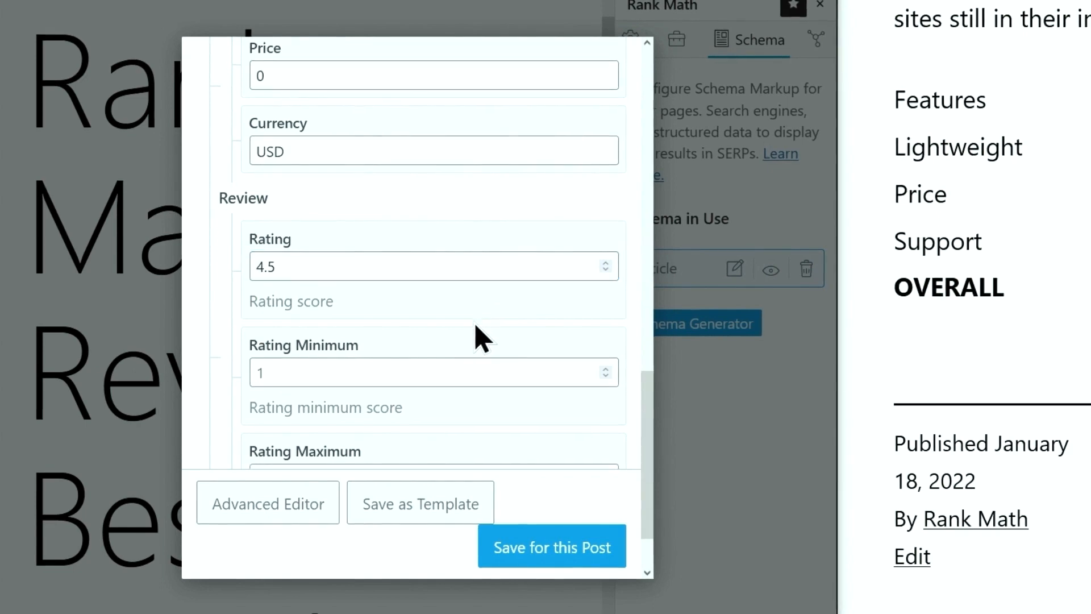
pyautogui.scroll(-1, 432, 313)
pyautogui.click(411, 290)
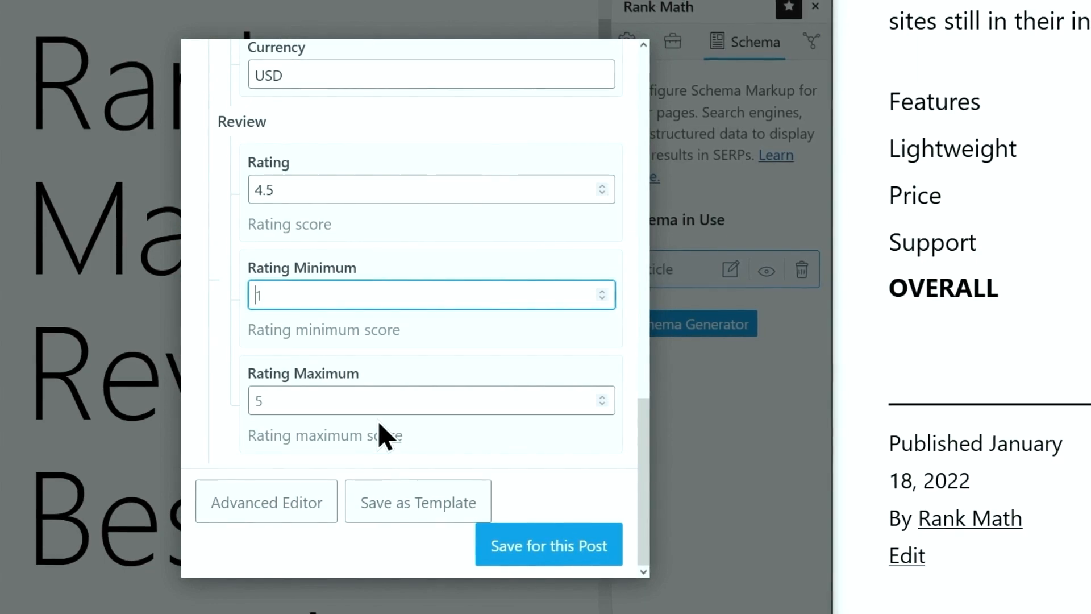
pyautogui.click(523, 548)
pyautogui.click(468, 68)
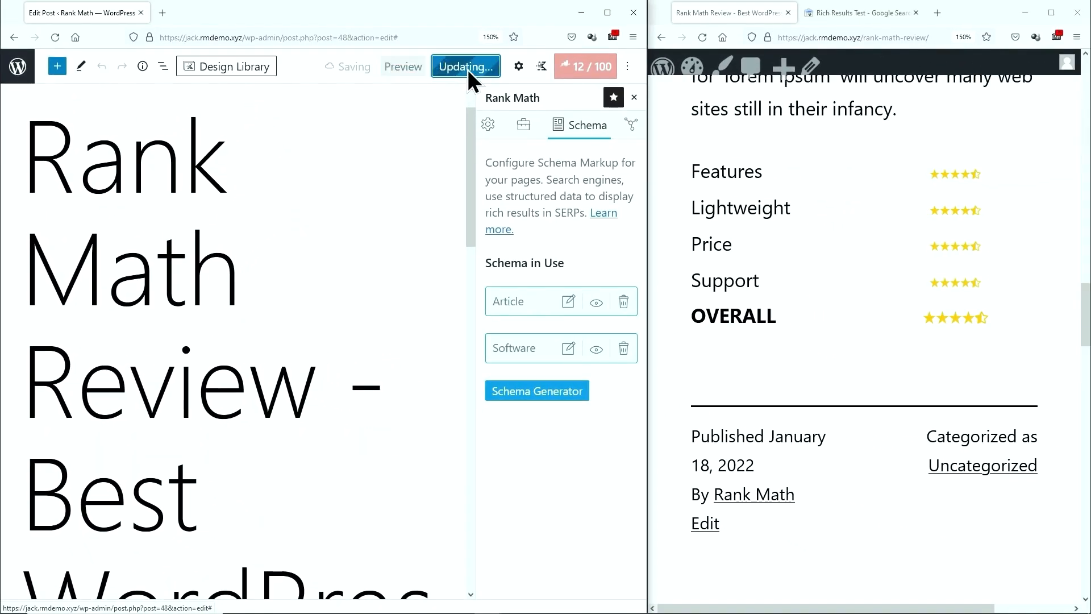
# Reload and maximize the live review page, then open its HTML source and select all of it
pyautogui.click(703, 38)
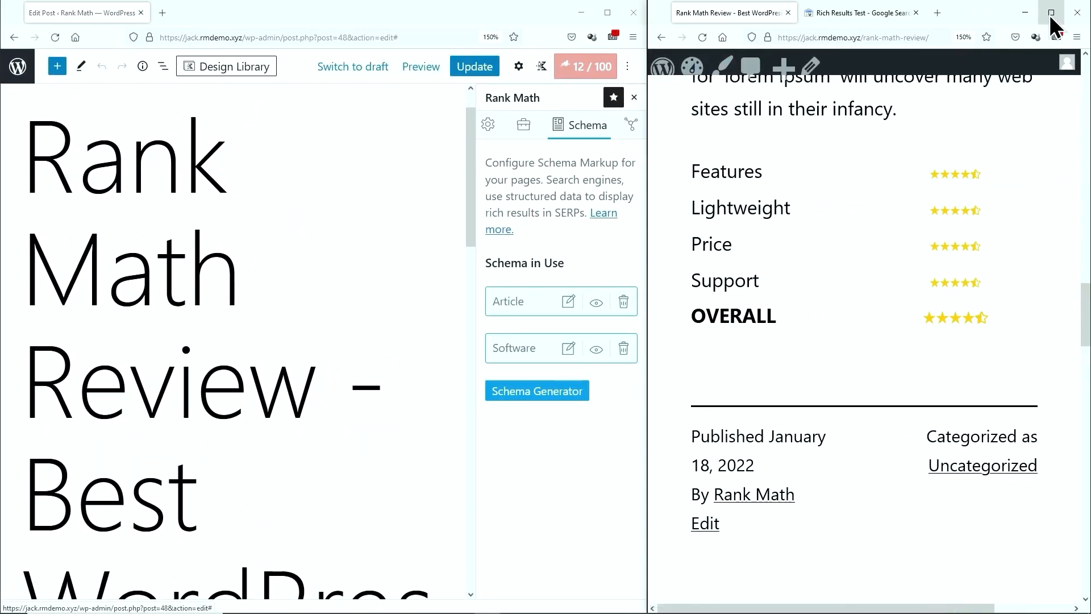
pyautogui.click(1051, 13)
pyautogui.rightClick(695, 170)
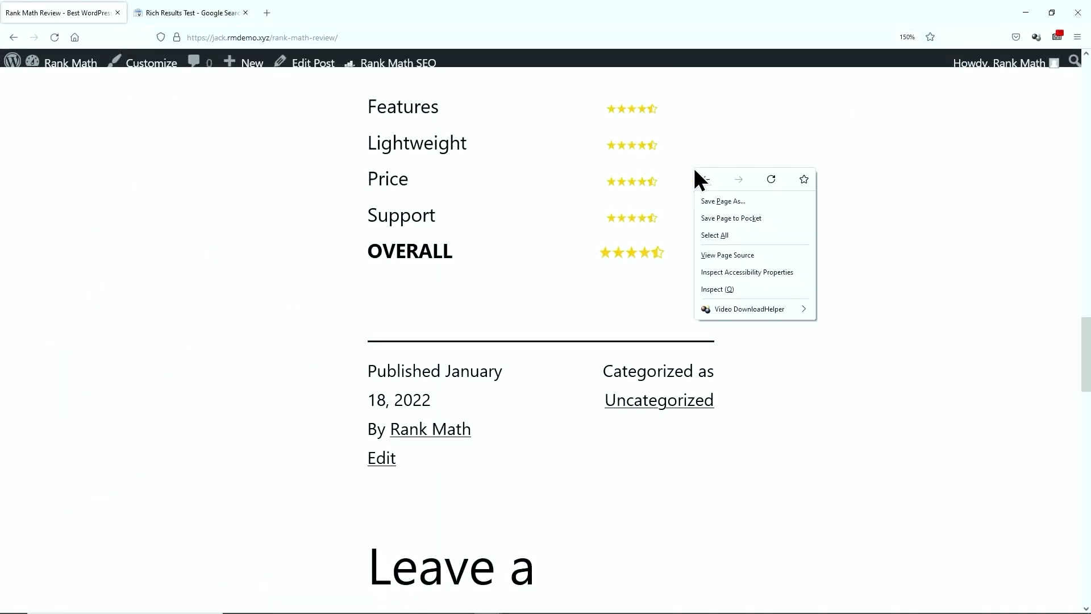
pyautogui.click(711, 257)
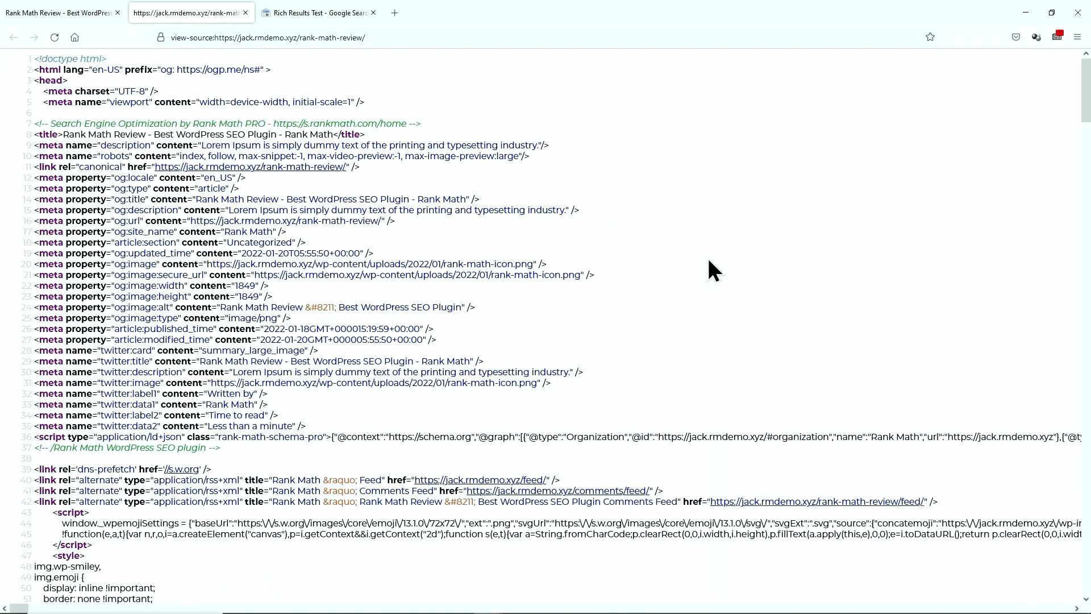
pyautogui.hotkey('ctrl', 'a')
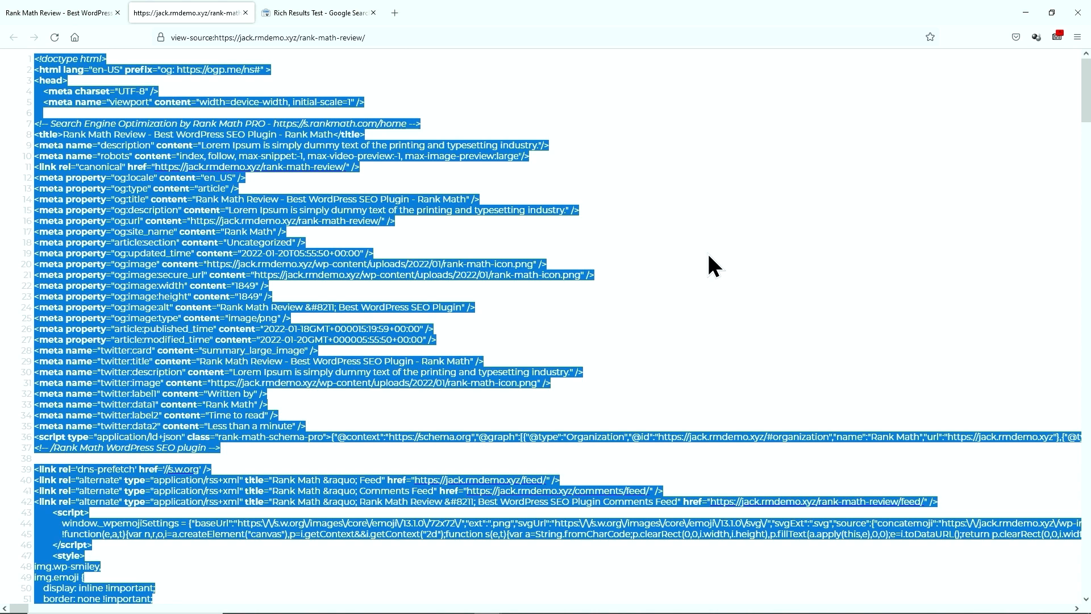
pyautogui.click(337, 20)
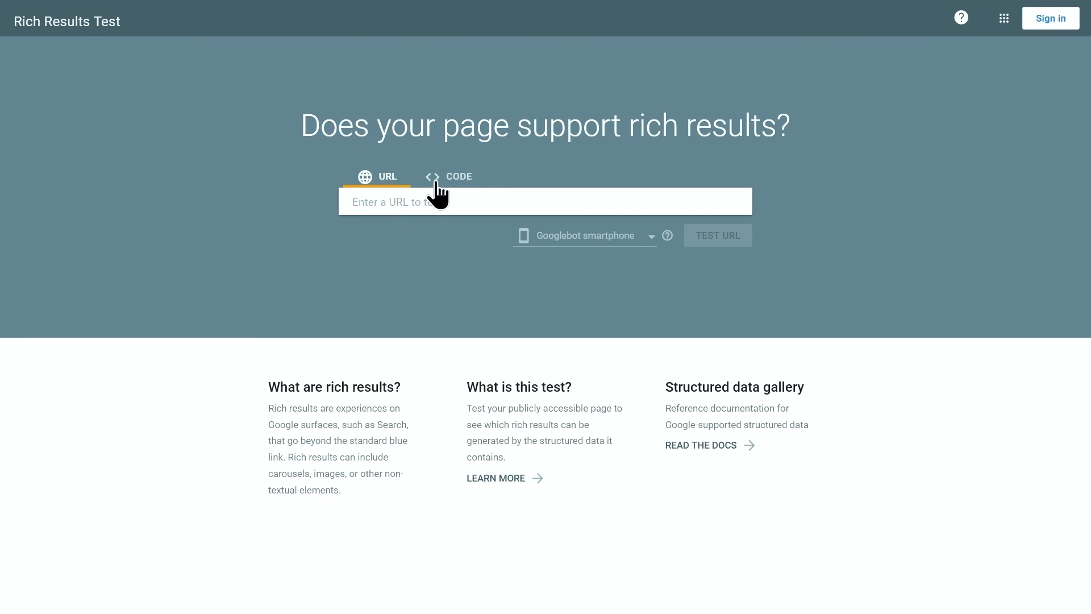
# Test the pasted page source as code in the Rich Results Test and open the Software Apps result
pyautogui.click(444, 177)
pyautogui.rightClick(447, 203)
pyautogui.click(481, 283)
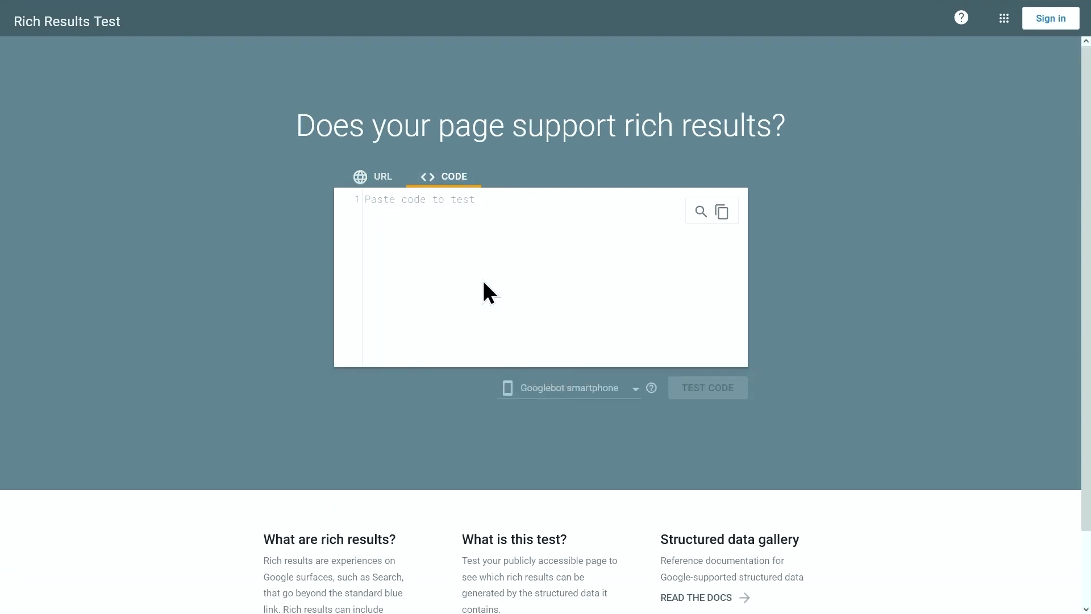
pyautogui.click(685, 386)
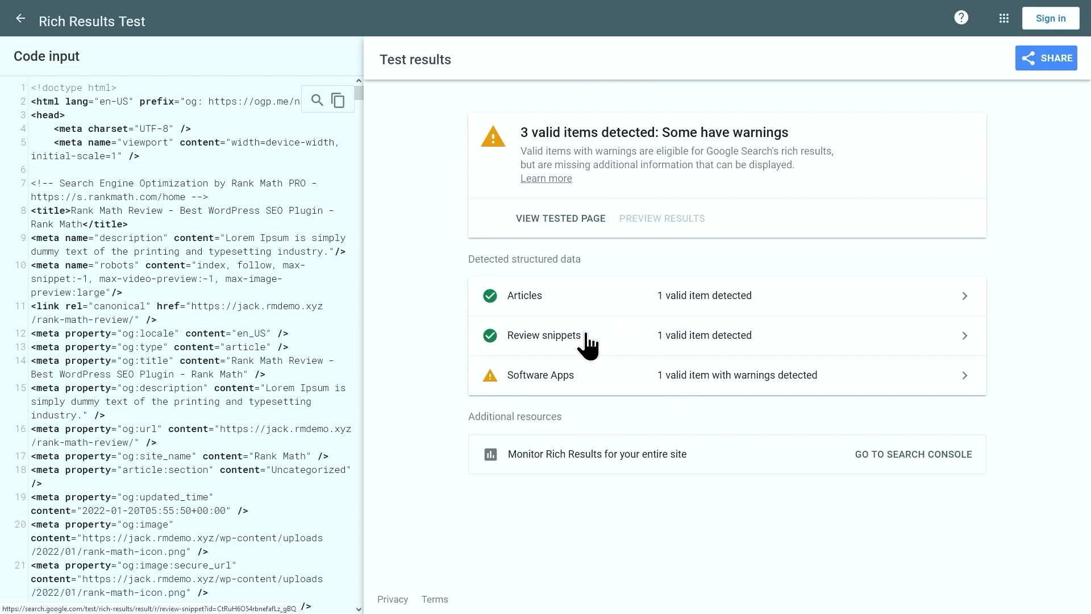
pyautogui.click(585, 380)
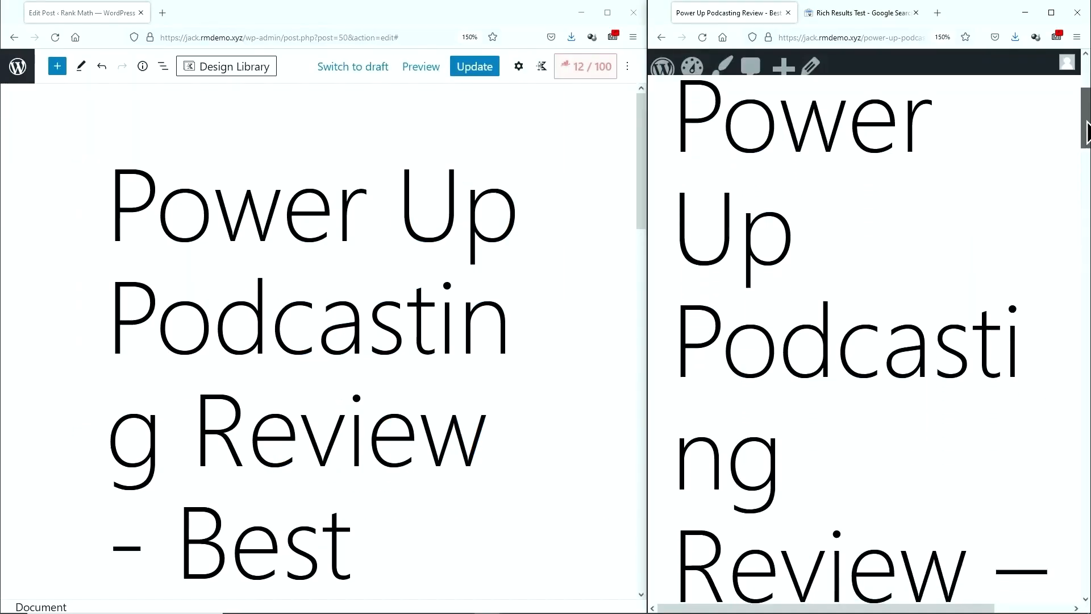
# Scroll through the Power-Up Podcasting course page to look over the course
pyautogui.moveTo(1083, 114); pyautogui.dragTo(1083, 338)
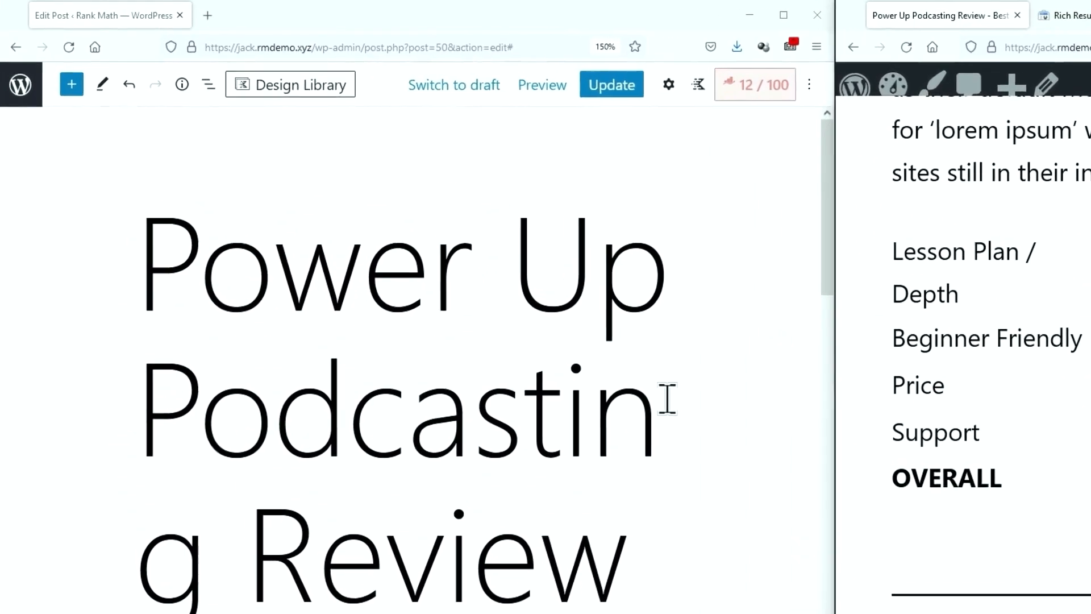
# Show Rank Math's Schema tab for the Power Up Podcasting Review post, listing only Article
pyautogui.click(782, 91)
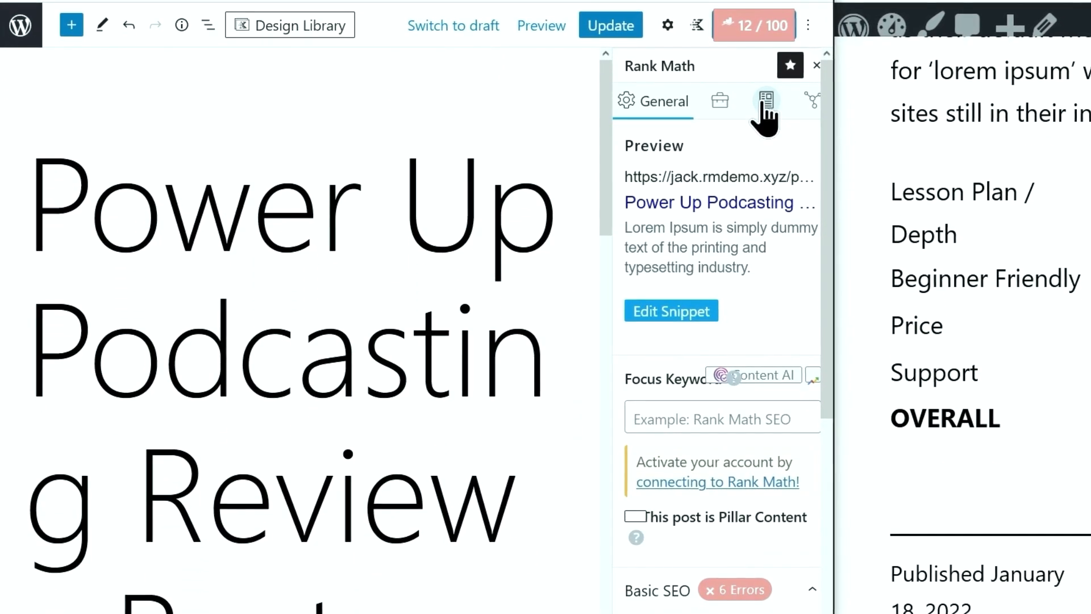
pyautogui.click(765, 105)
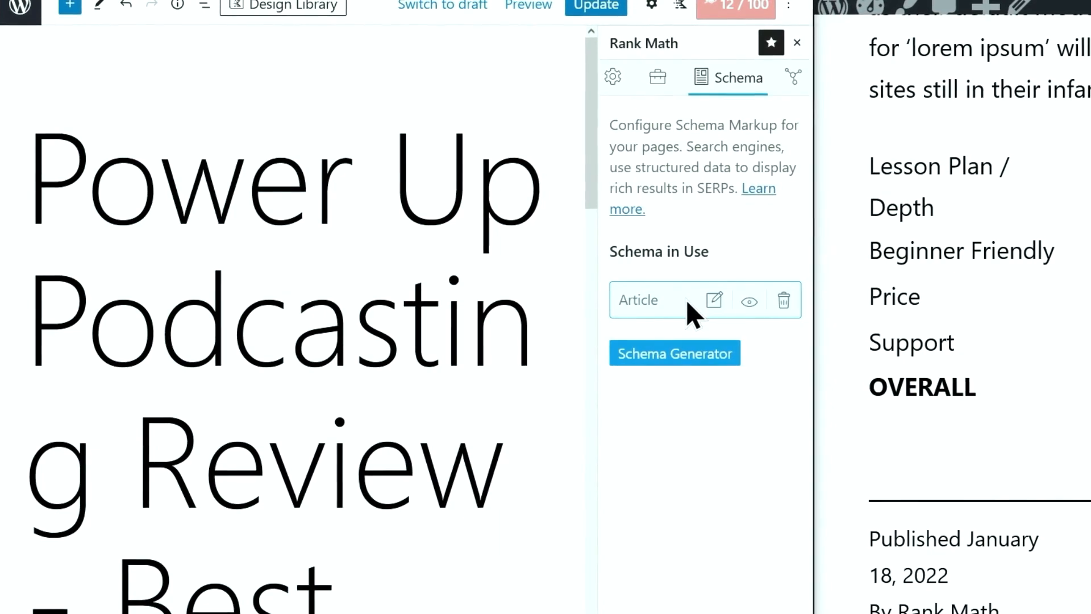
pyautogui.scroll(-10, 469, 301)
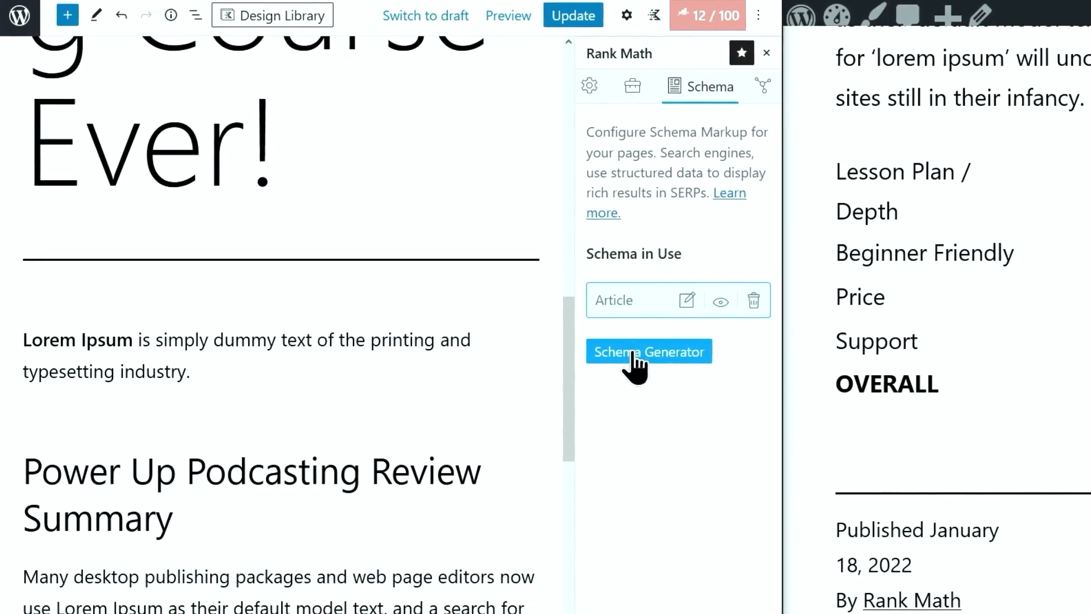
# Add a Course schema to the post from Rank Math's schema catalogue
pyautogui.click(632, 354)
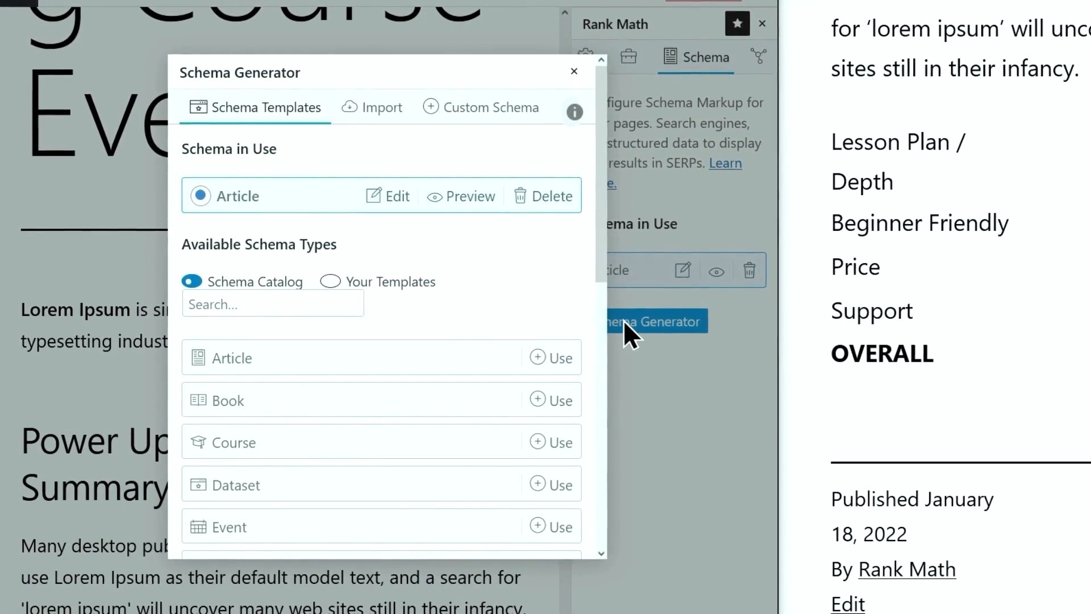
pyautogui.click(460, 450)
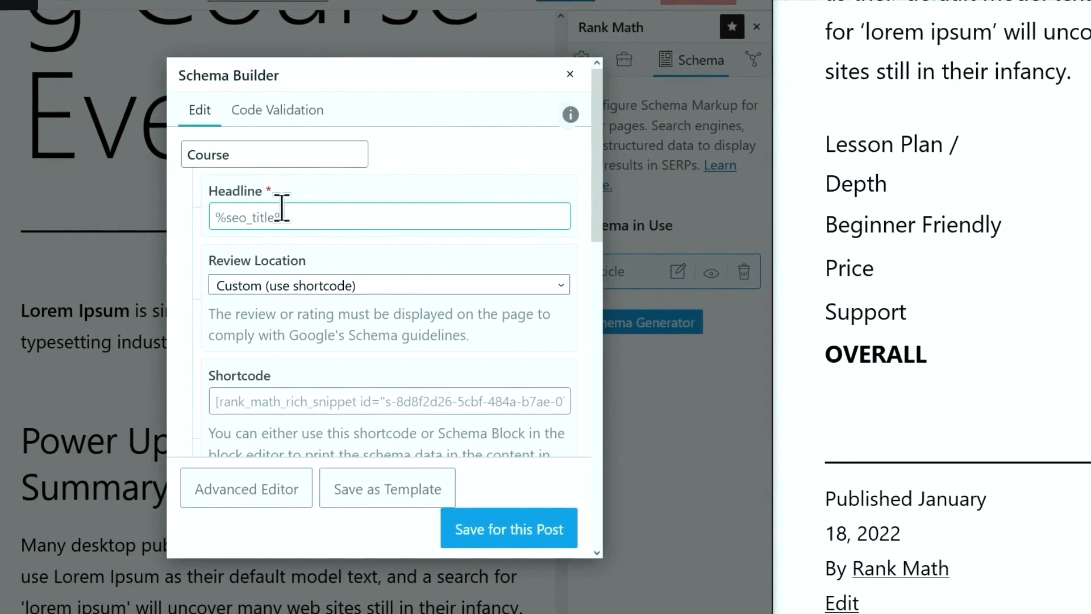
pyautogui.scroll(-2, 307, 257)
pyautogui.scroll(-2, 305, 254)
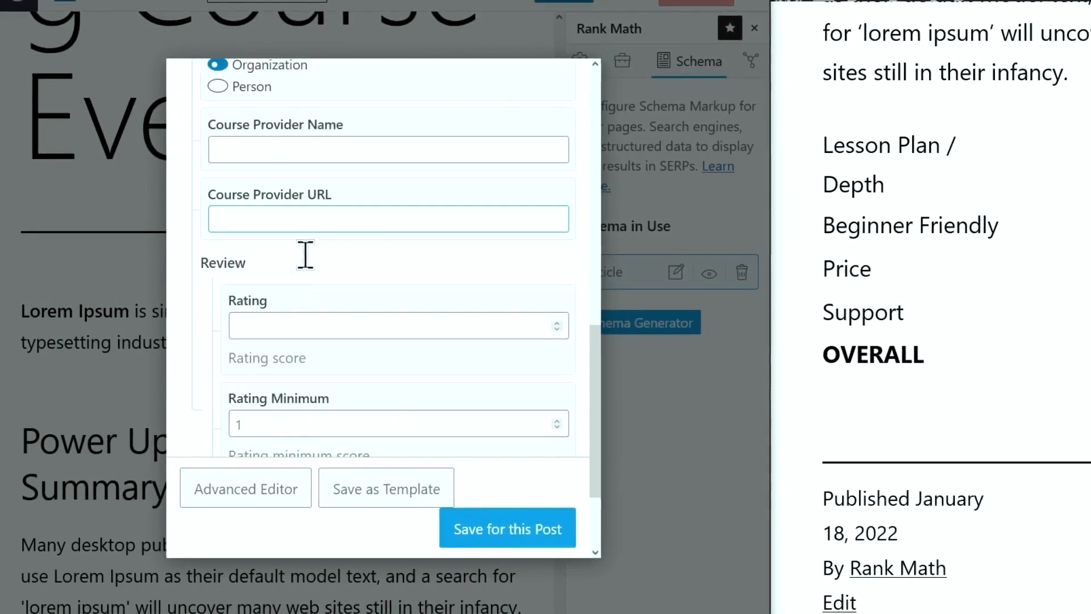
pyautogui.scroll(5, 307, 264)
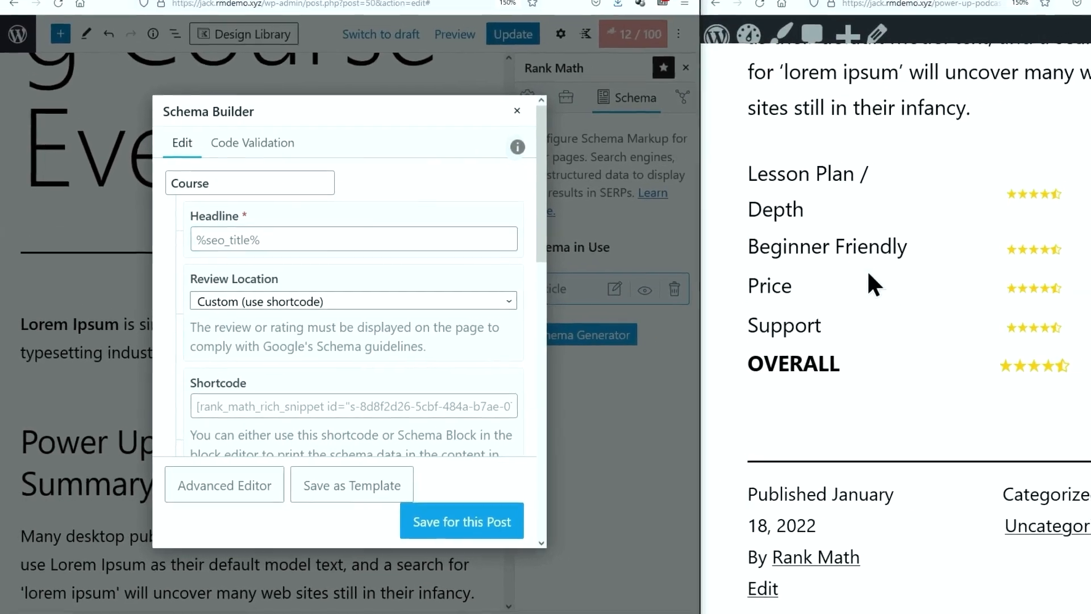
pyautogui.scroll(10, 1018, 245)
pyautogui.scroll(8, 955, 328)
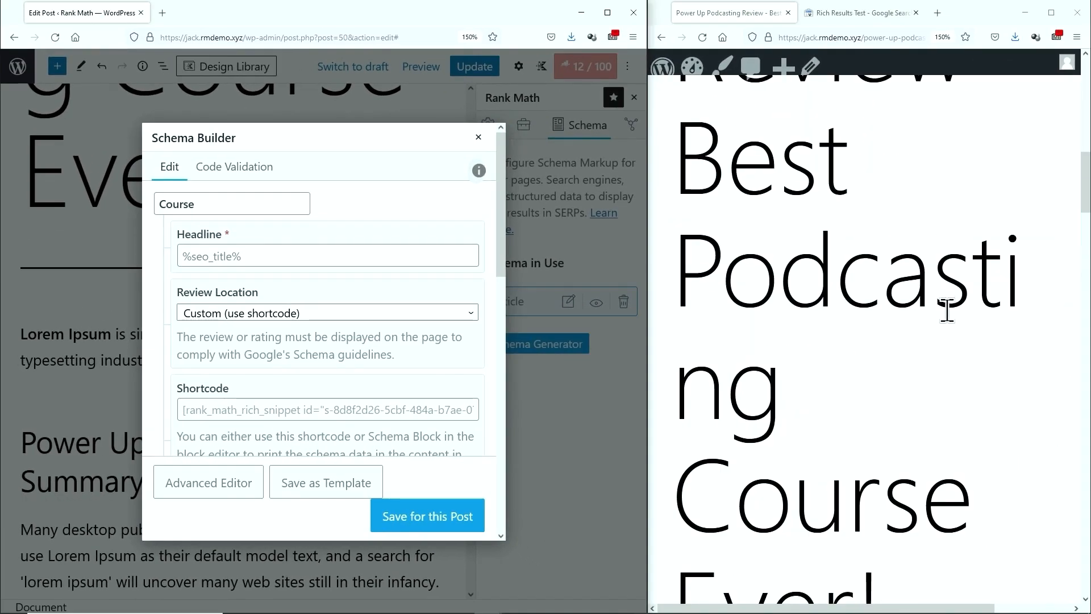
pyautogui.scroll(-4, 796, 273)
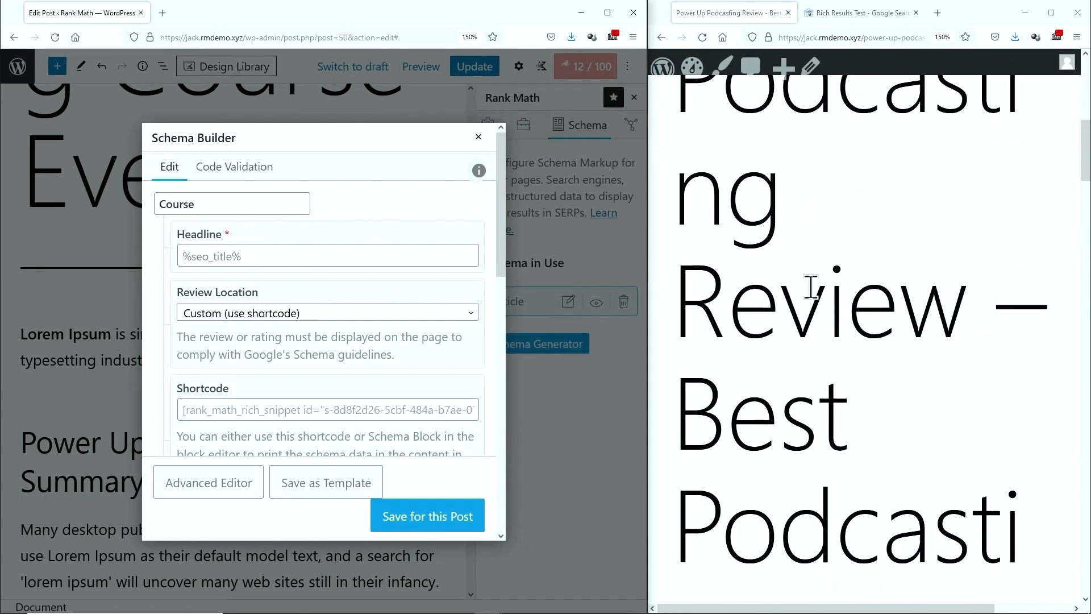
pyautogui.scroll(-2, 810, 283)
pyautogui.scroll(-4, 810, 283)
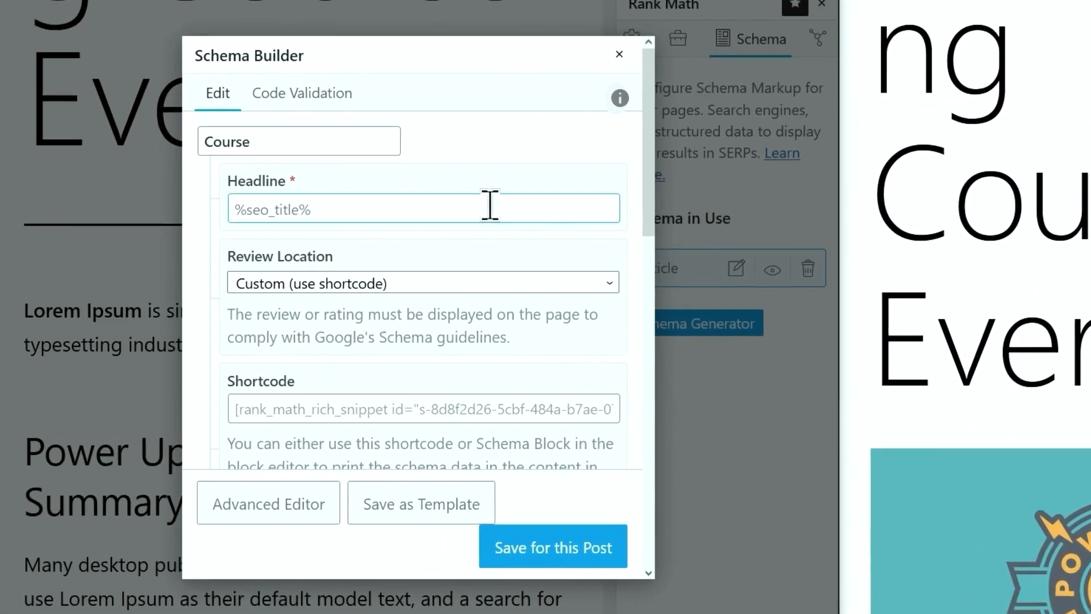
# Set the Course headline to 'Power Up Podcasting Review - My Honest Opinion' and select it
pyautogui.click(490, 208)
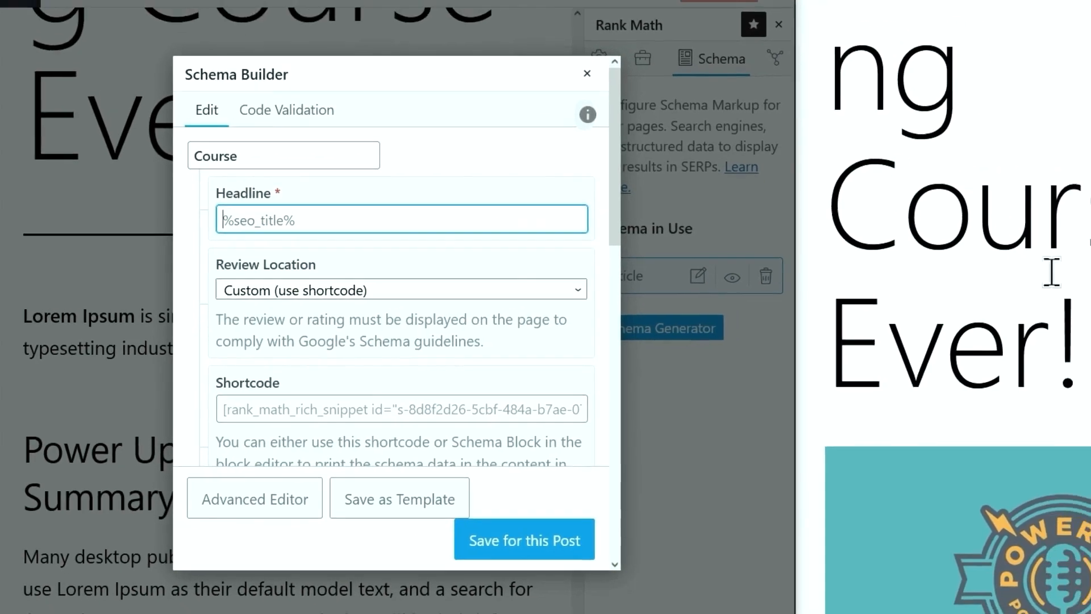
pyautogui.scroll(5, 1052, 273)
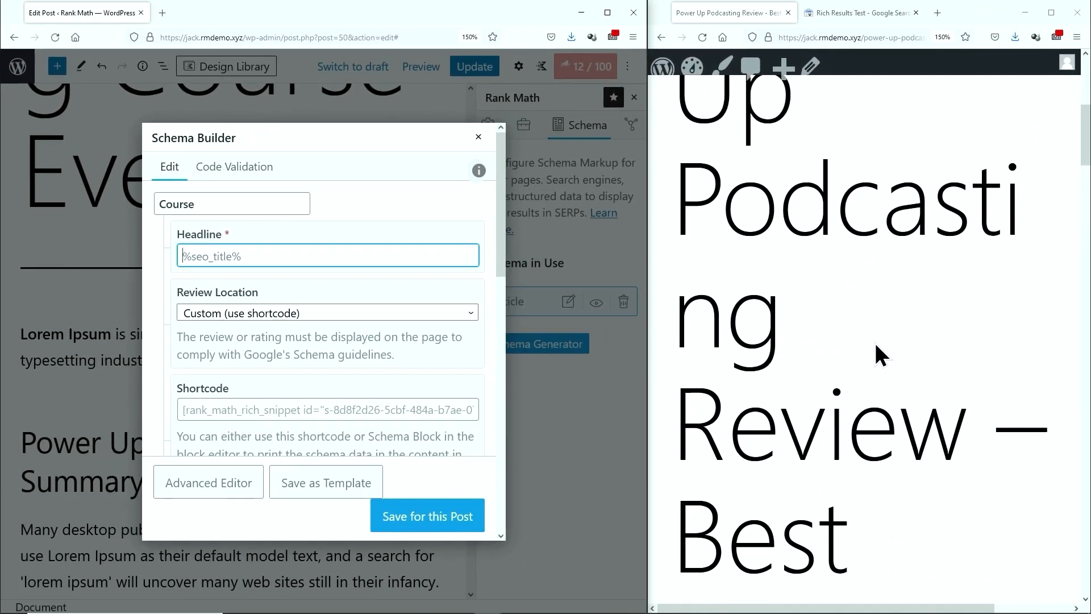
pyautogui.scroll(-5, 876, 345)
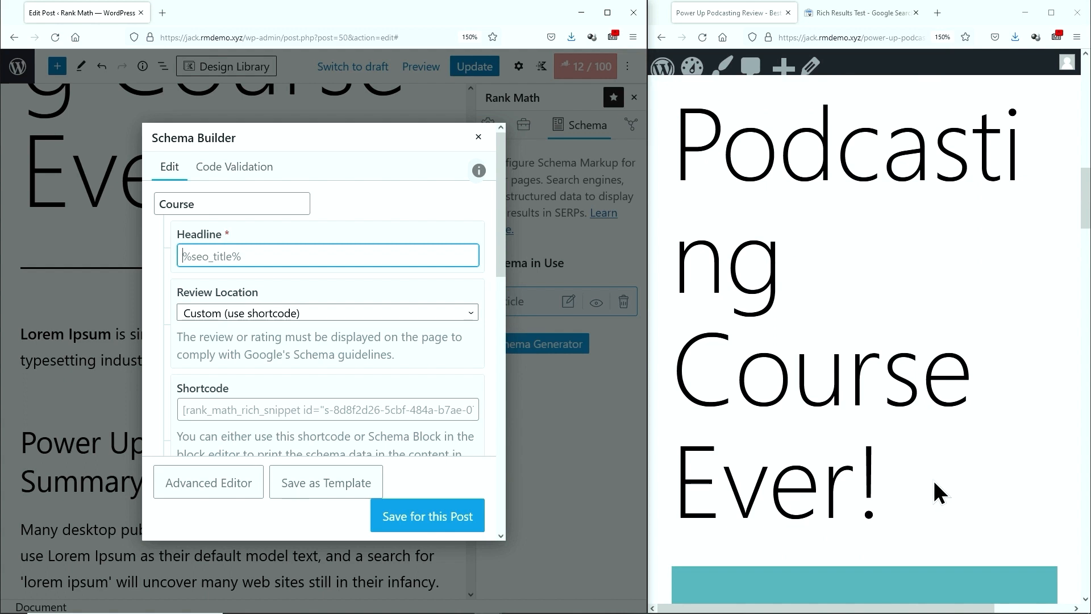
pyautogui.scroll(7, 935, 486)
pyautogui.moveTo(967, 434); pyautogui.dragTo(675, 79)
pyautogui.hotkey('ctrl', 'c')
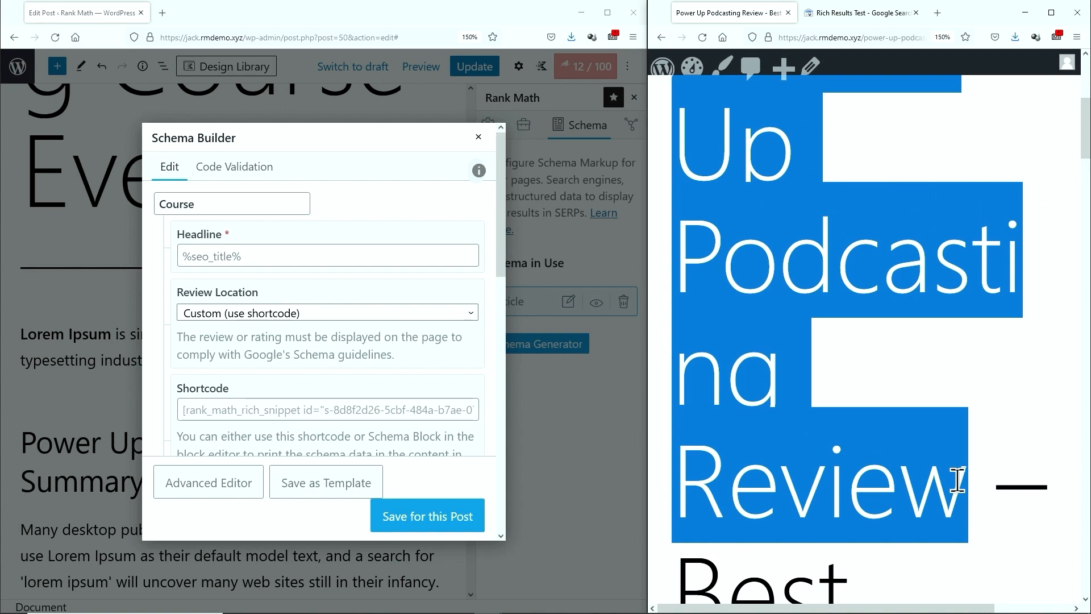
pyautogui.click(358, 250)
pyautogui.hotkey('ctrl', 'v')
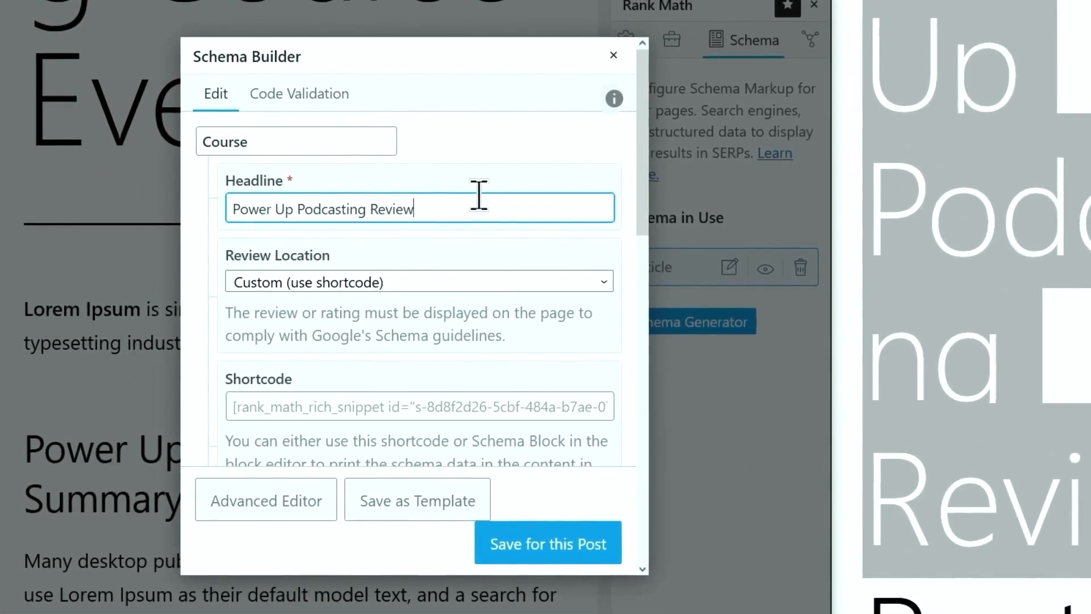
pyautogui.write('- My Honest Opinion')
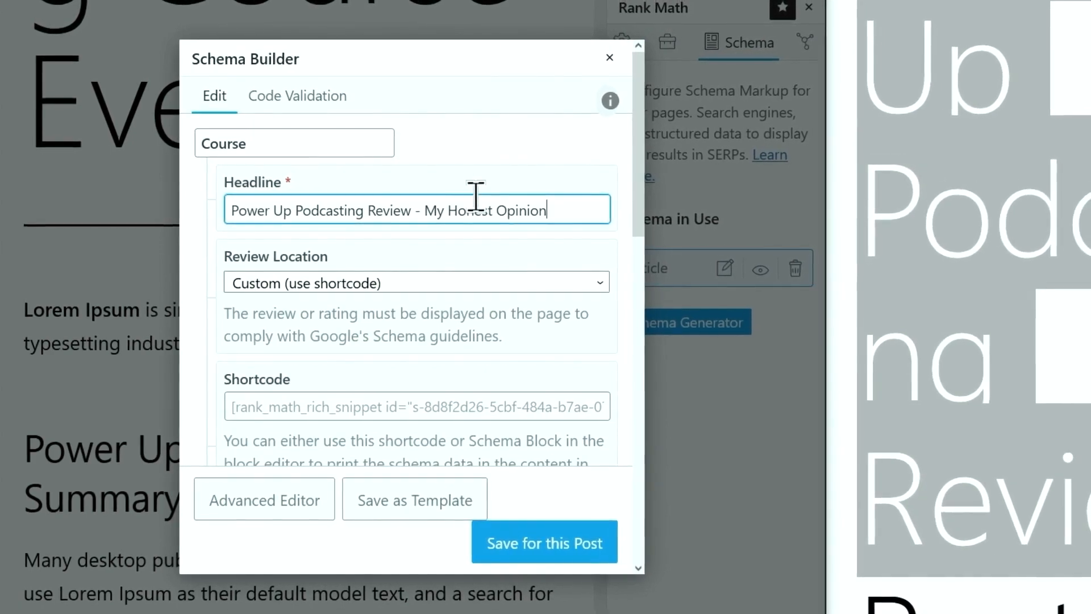
pyautogui.moveTo(548, 212); pyautogui.dragTo(164, 214)
pyautogui.hotkey('ctrl', 'c')
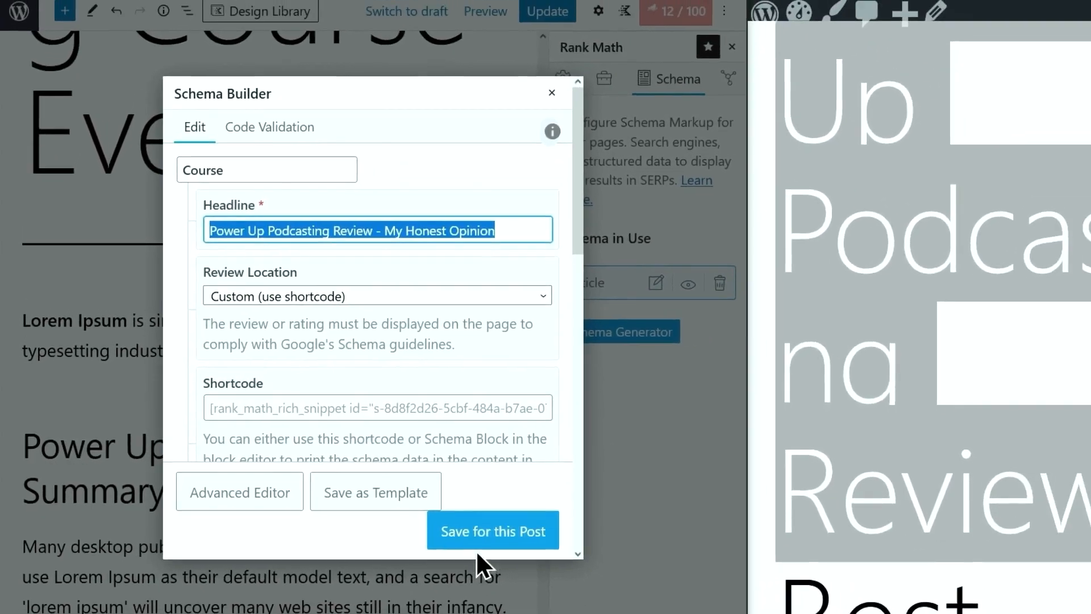
# Save the Course schema and replace the post title with the copied headline
pyautogui.click(534, 546)
pyautogui.scroll(3, 180, 219)
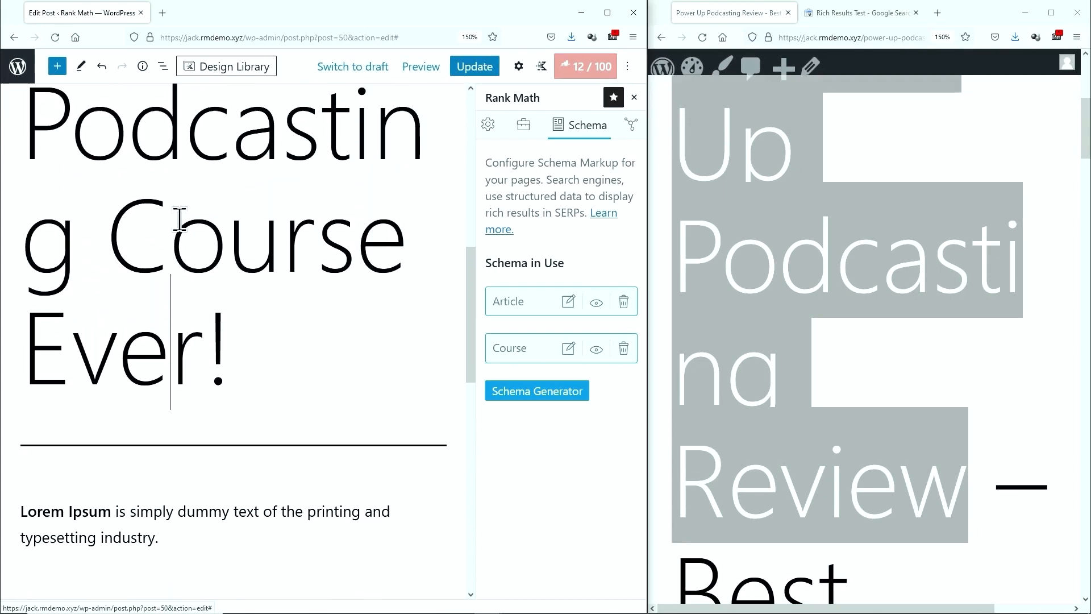
pyautogui.scroll(2, 216, 393)
pyautogui.moveTo(237, 458); pyautogui.dragTo(44, 188)
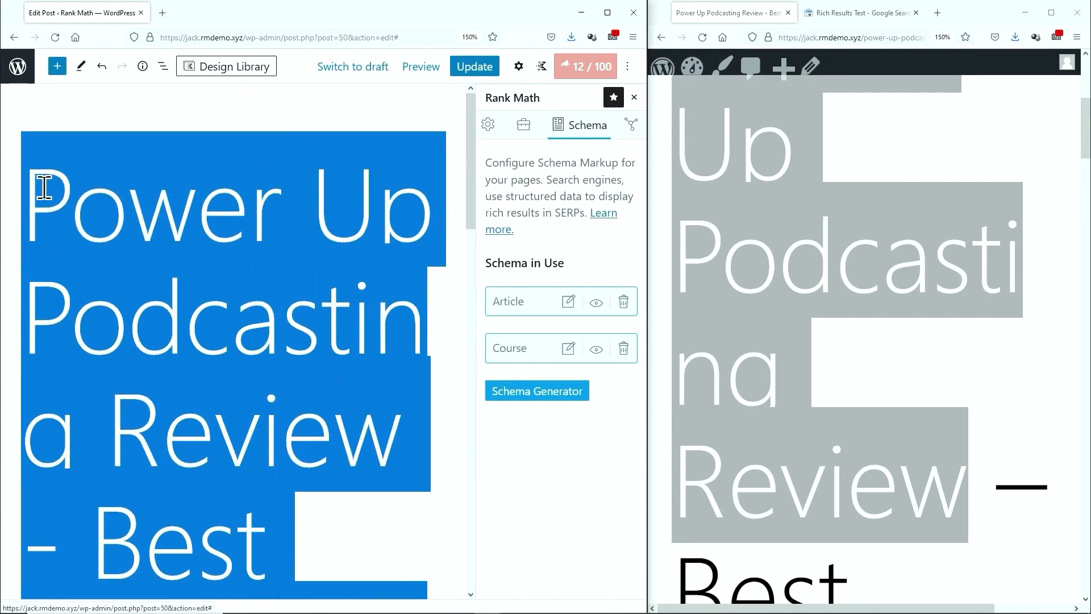
pyautogui.hotkey('ctrl', 'v')
# Reopen the Course schema and paste the review summary paragraph as the course description
pyautogui.click(568, 348)
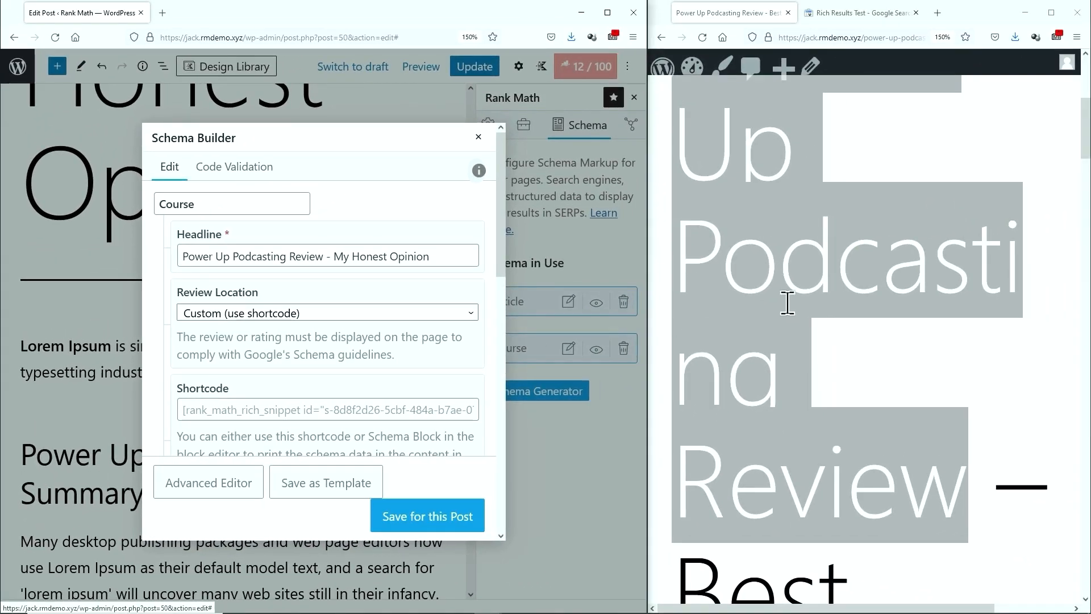
pyautogui.scroll(-7, 1023, 266)
pyautogui.scroll(-10, 800, 288)
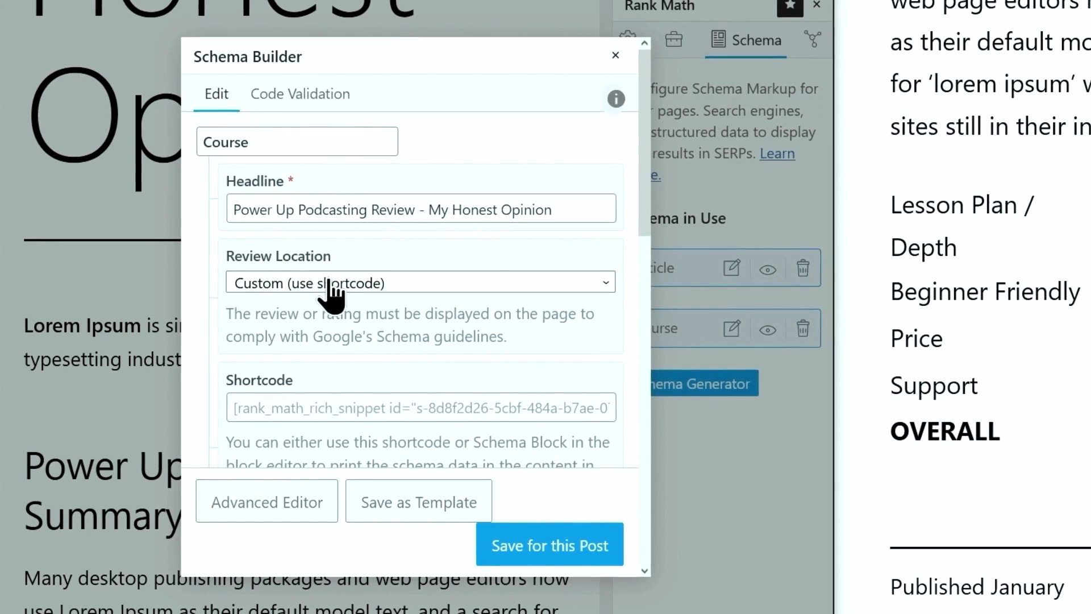
pyautogui.scroll(-5, 330, 306)
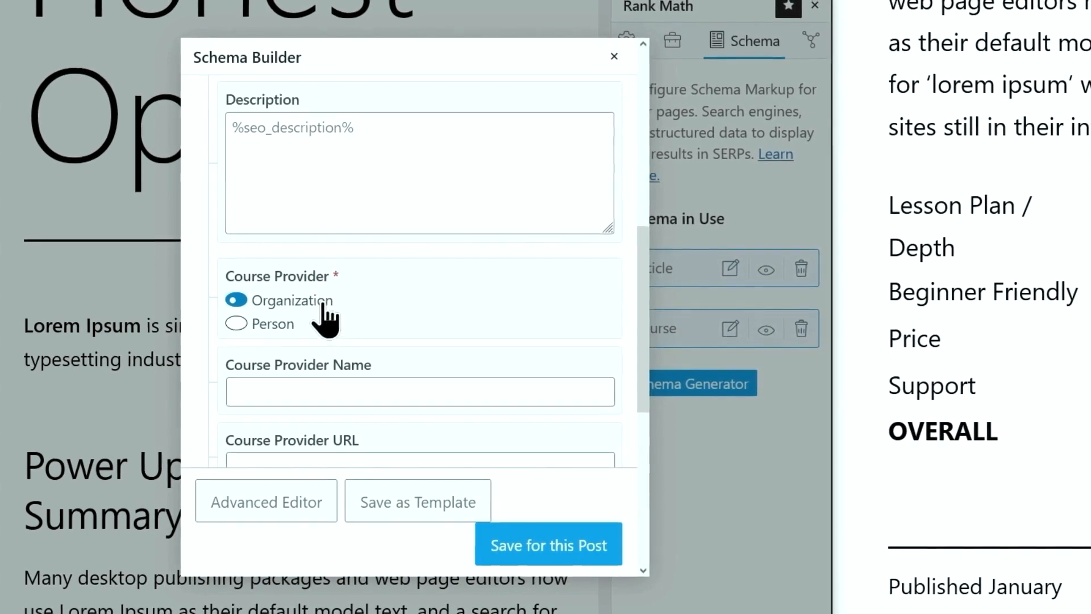
pyautogui.scroll(2, 324, 312)
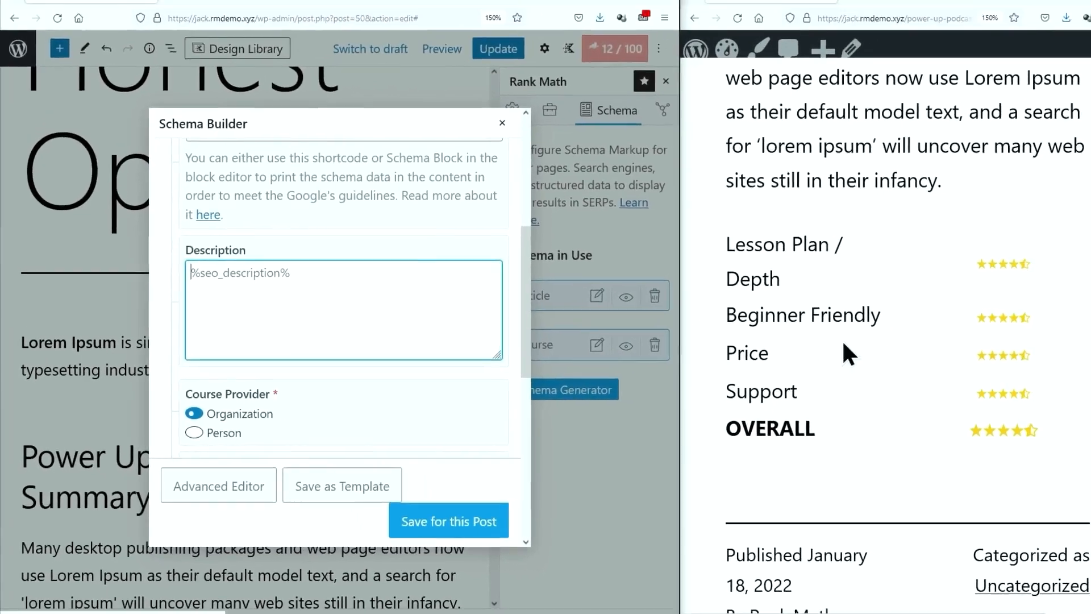
pyautogui.scroll(5, 1011, 333)
pyautogui.moveTo(828, 293); pyautogui.dragTo(1090, 421)
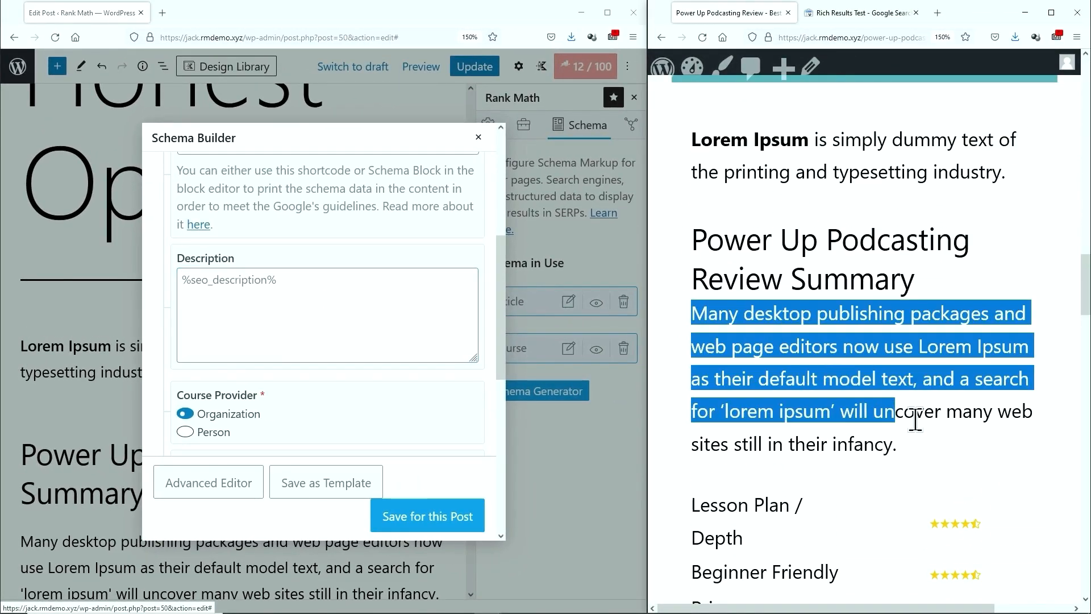
pyautogui.moveTo(915, 420); pyautogui.dragTo(898, 445)
pyautogui.hotkey('ctrl', 'c')
pyautogui.click(295, 312)
pyautogui.hotkey('ctrl', 'v')
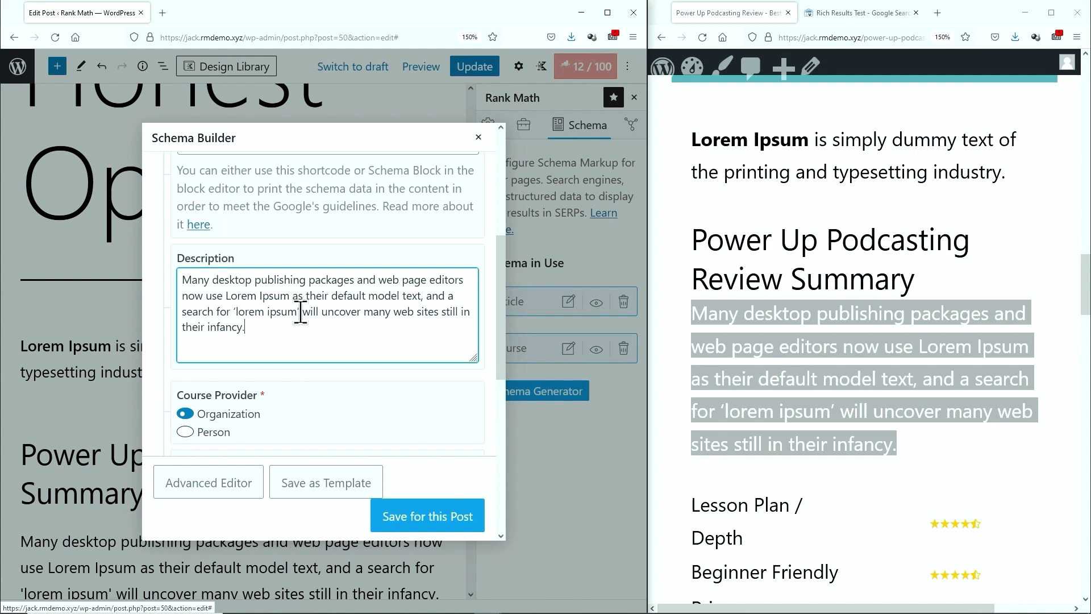
# Set course provider name SPI Media LLC and provider URL to the power-up-podcasting course page
pyautogui.scroll(-3, 301, 312)
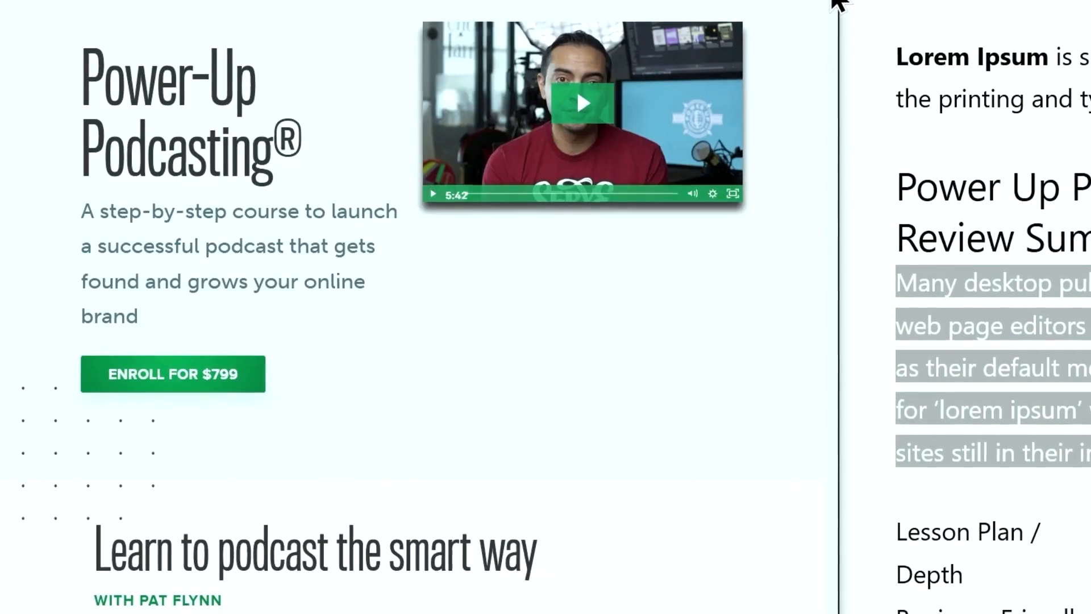
pyautogui.moveTo(839, 3); pyautogui.dragTo(840, 611)
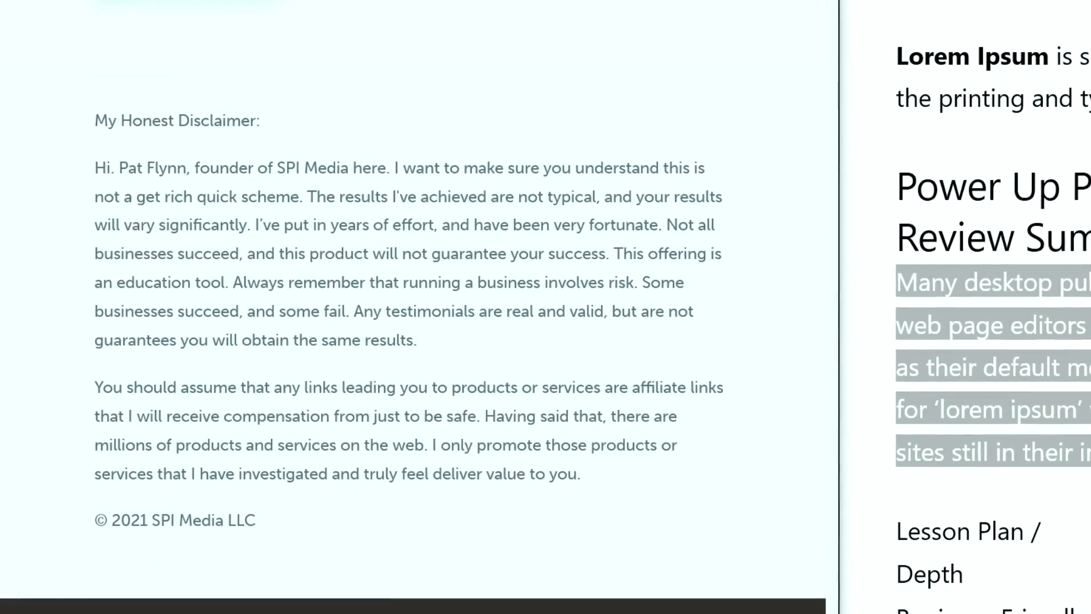
pyautogui.moveTo(153, 519); pyautogui.dragTo(257, 519)
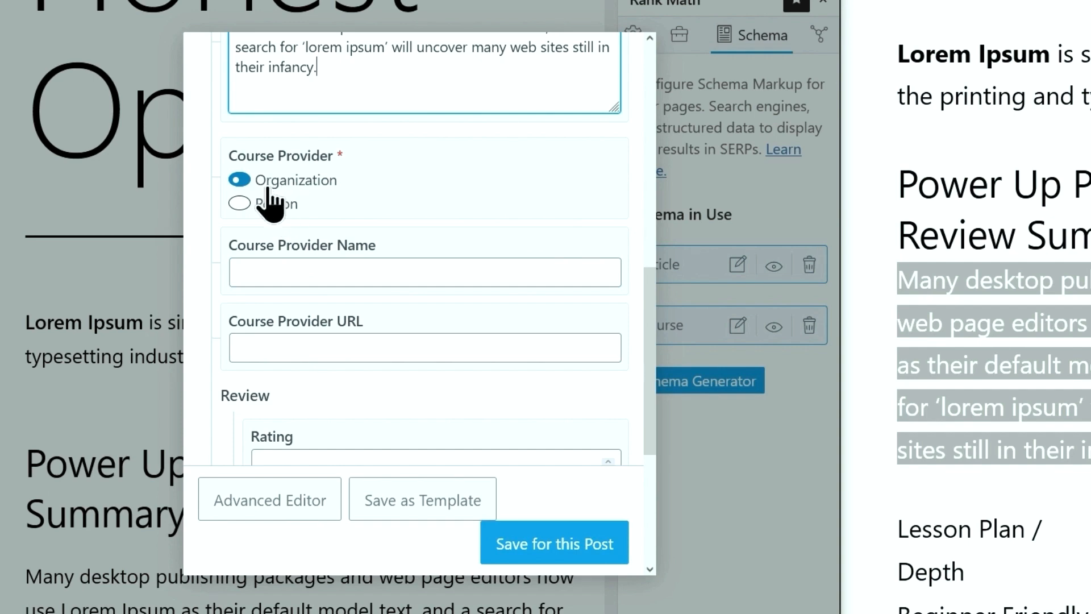
pyautogui.click(295, 277)
pyautogui.hotkey('ctrl', 'v')
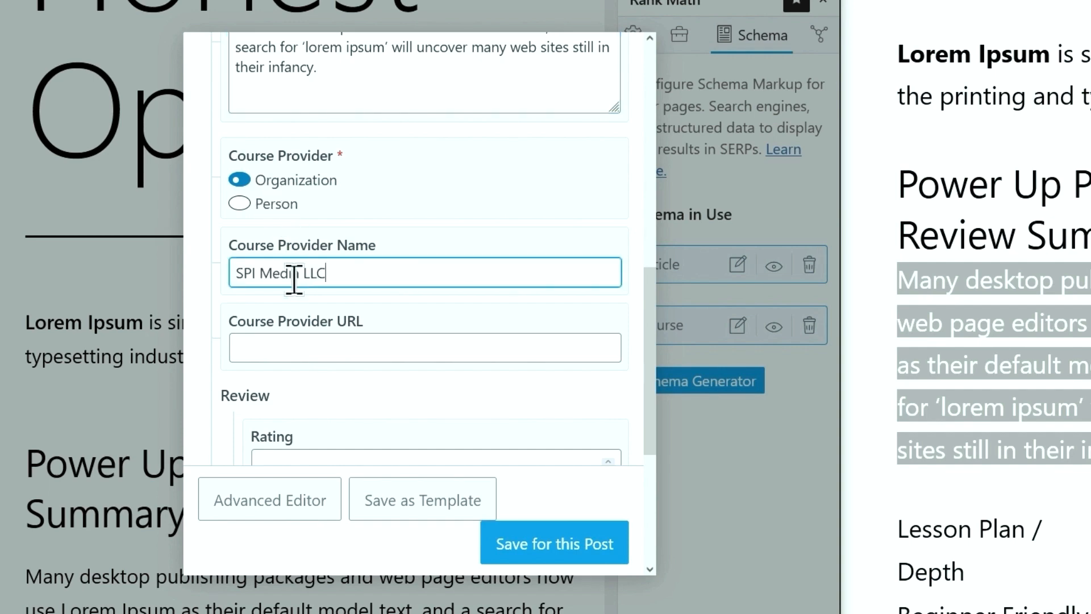
pyautogui.click(312, 345)
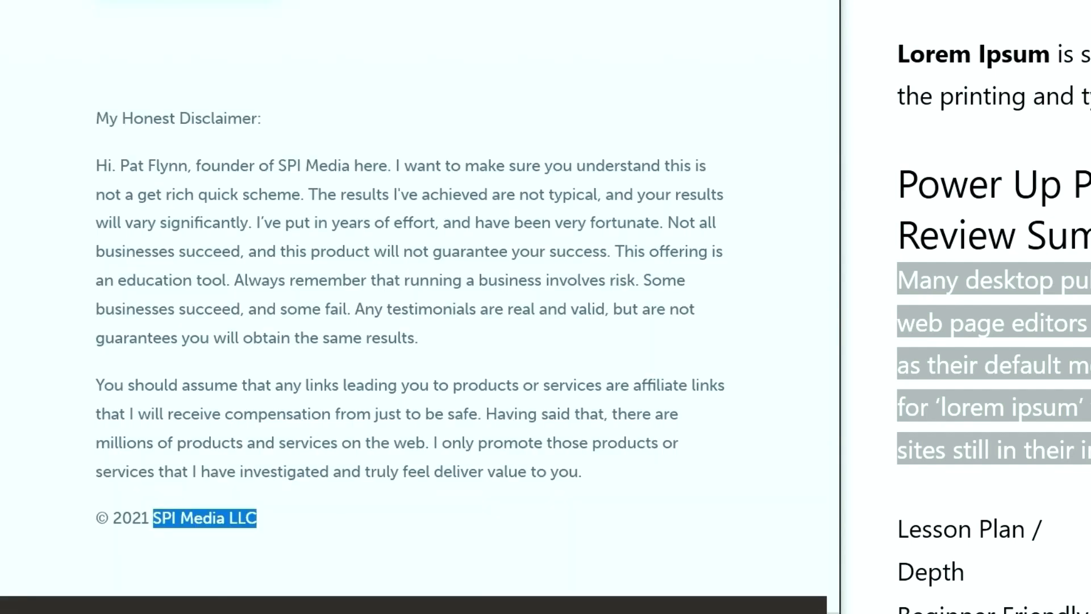
pyautogui.hotkey('ctrl', 'l')
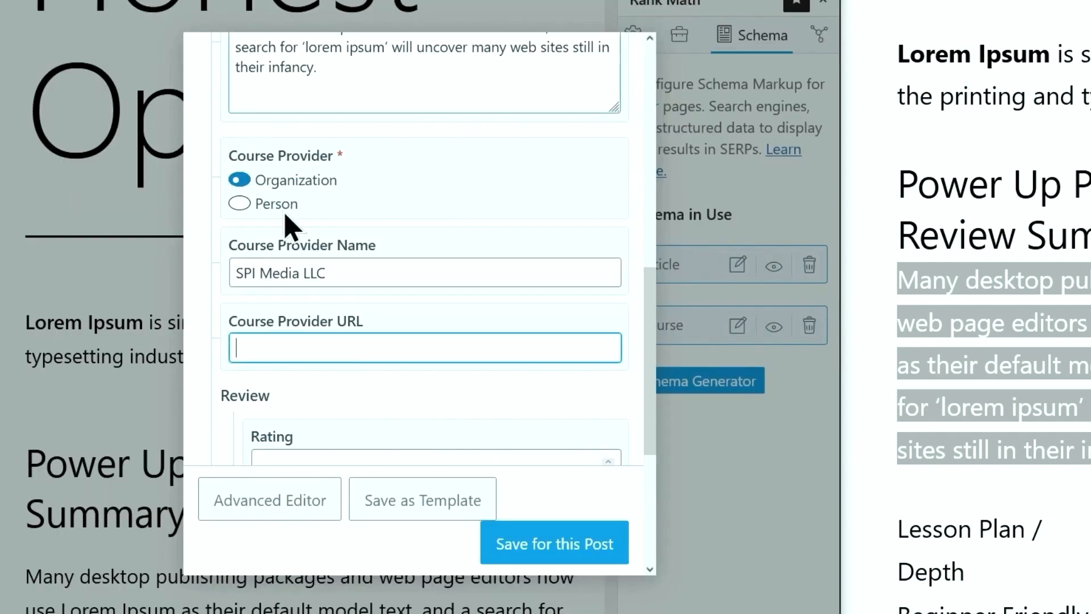
pyautogui.hotkey('ctrl', 'v')
pyautogui.scroll(-1, 330, 348)
pyautogui.scroll(-3, 331, 348)
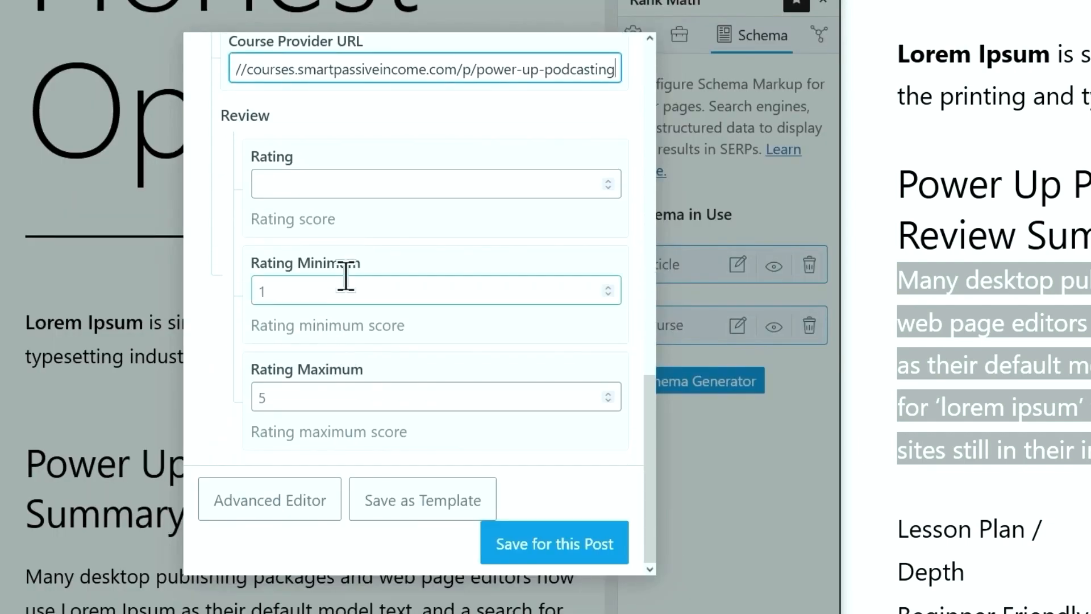
pyautogui.click(341, 182)
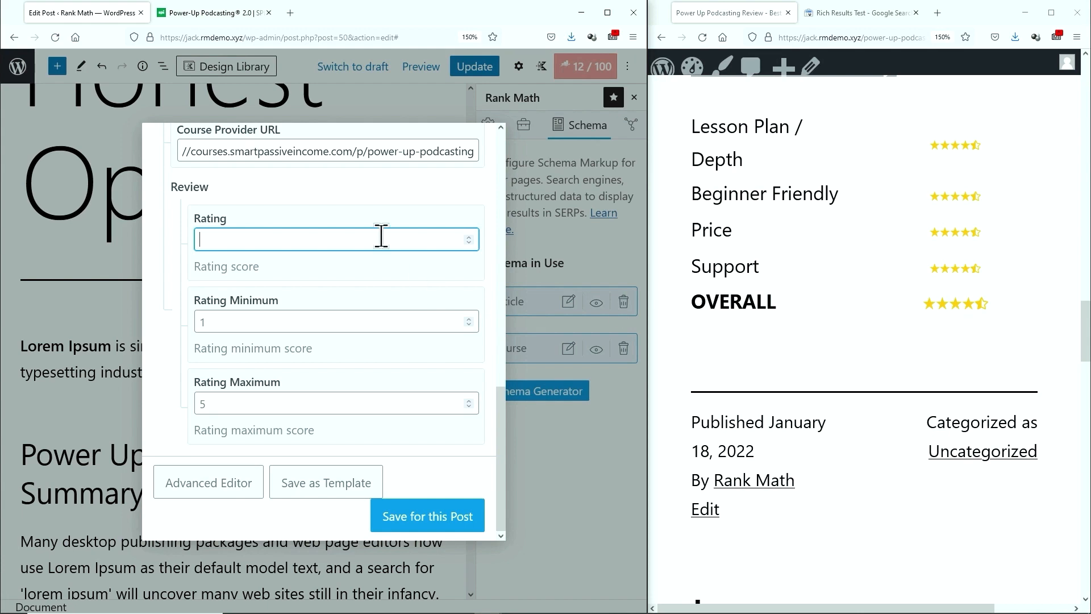
# Enter a 4.5 review rating on the Course schema and save it to the post
pyautogui.write('4.5')
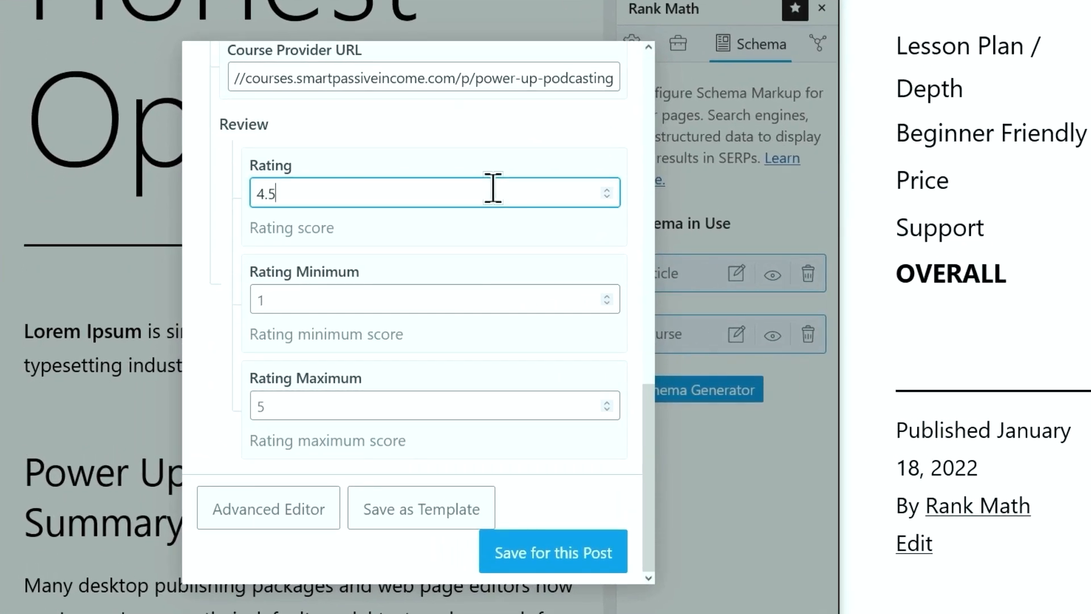
pyautogui.click(420, 269)
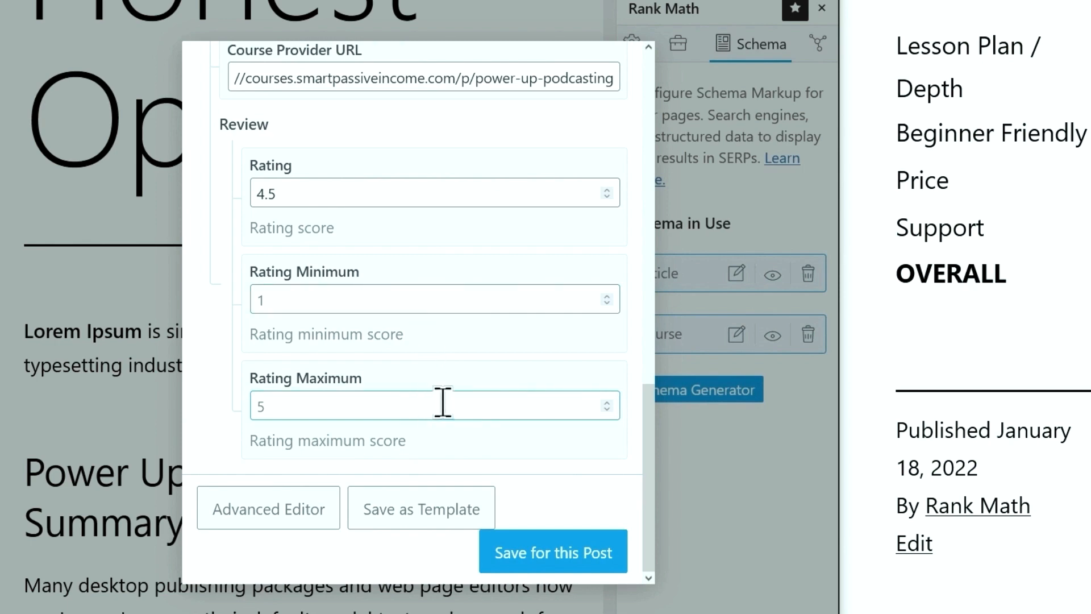
pyautogui.click(550, 552)
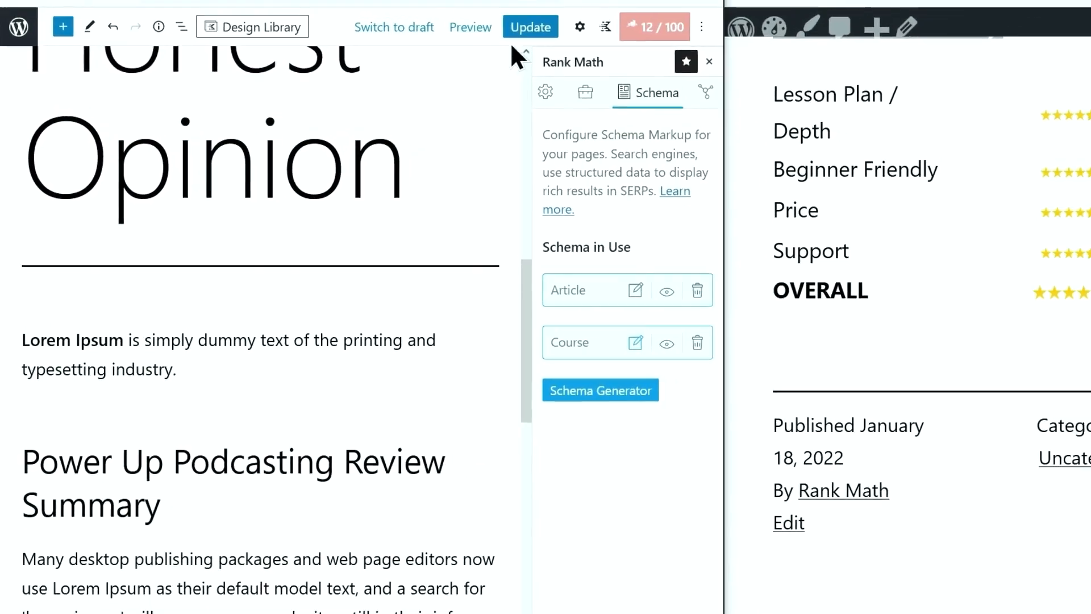
# Update the post, reload and maximize the live page, and select its entire HTML source
pyautogui.click(530, 27)
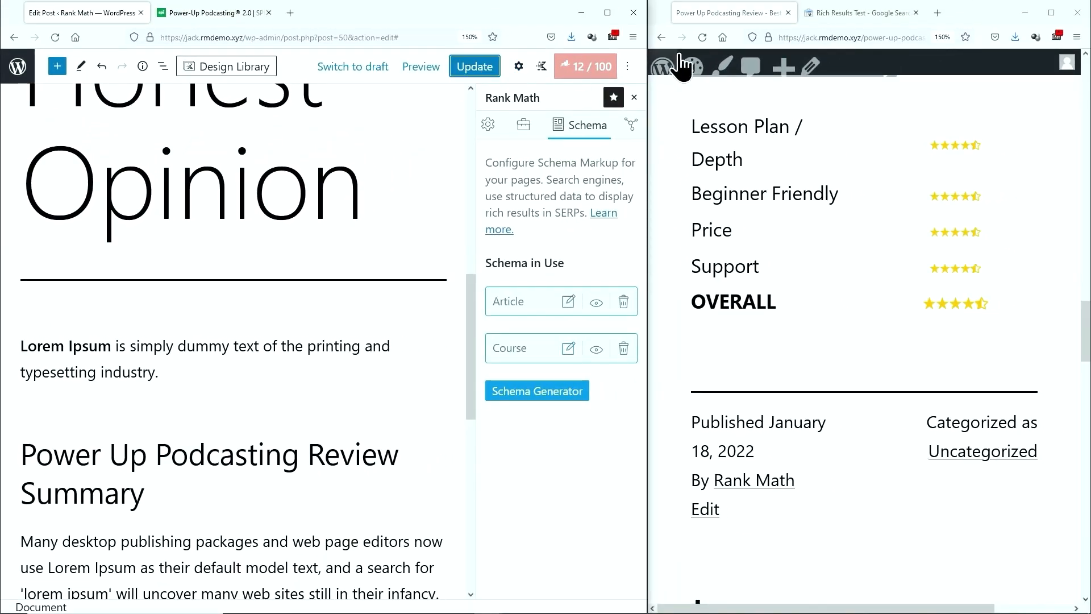
pyautogui.click(702, 38)
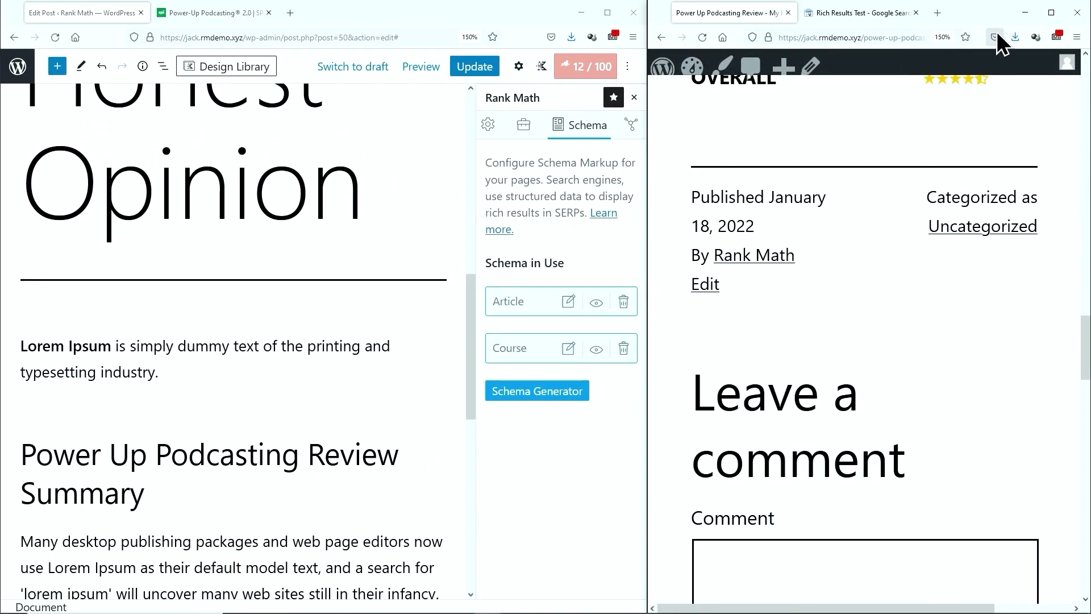
pyautogui.click(1042, 15)
pyautogui.rightClick(818, 146)
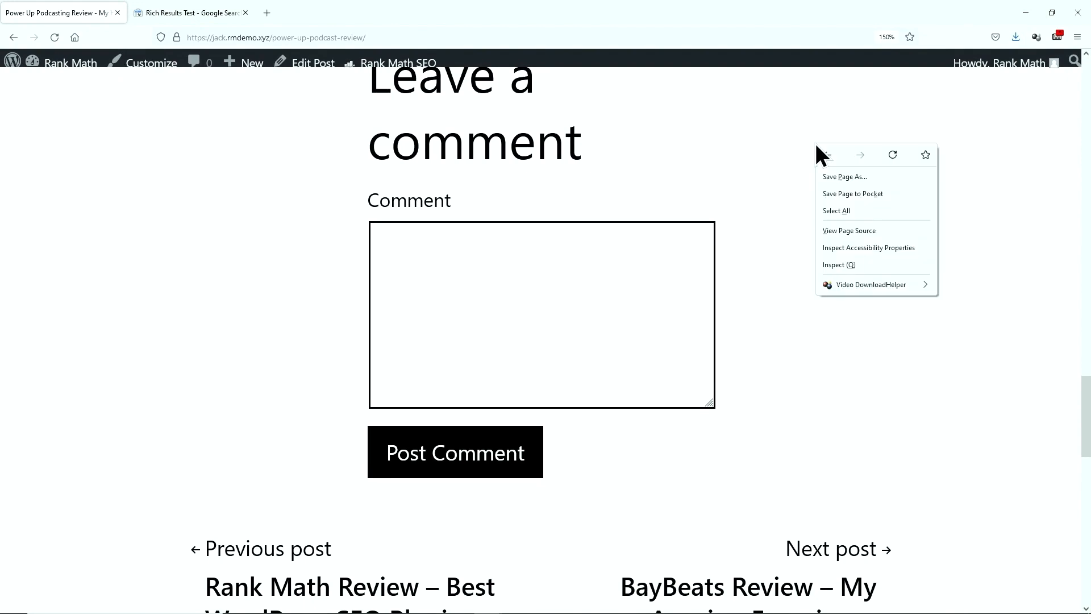
pyautogui.click(849, 230)
pyautogui.hotkey('ctrl', 'a')
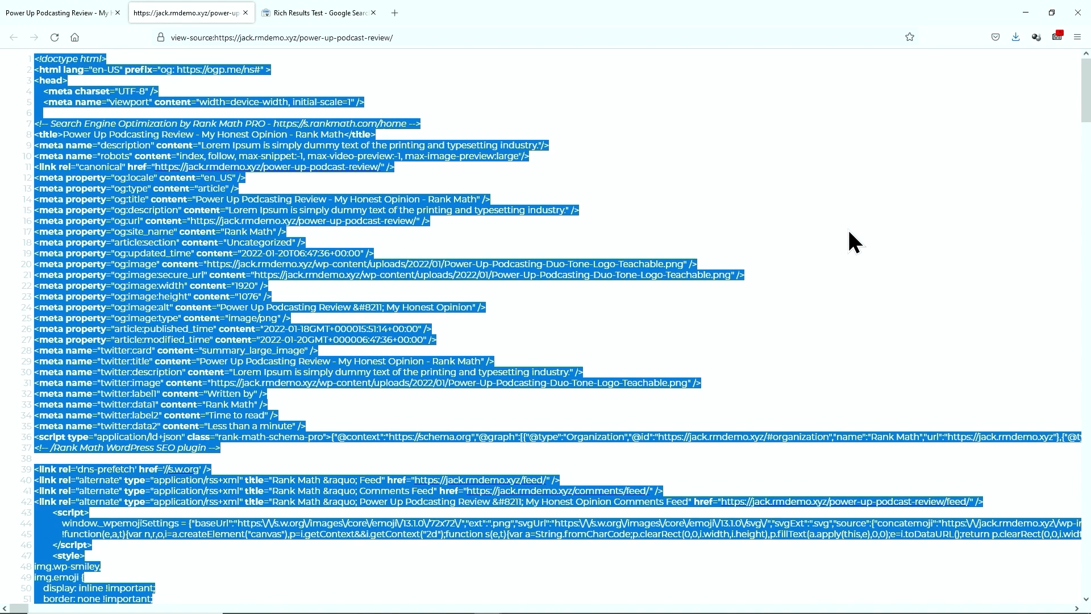
# Paste the page source into the Rich Results Test code box and run the test
pyautogui.click(299, 21)
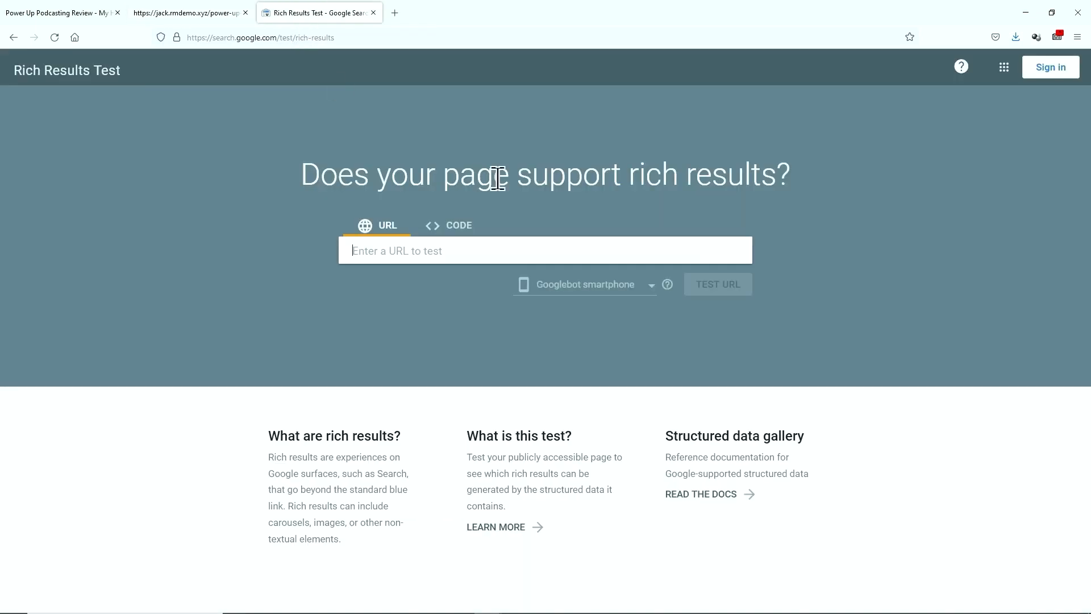
pyautogui.press('F11')
pyautogui.click(455, 181)
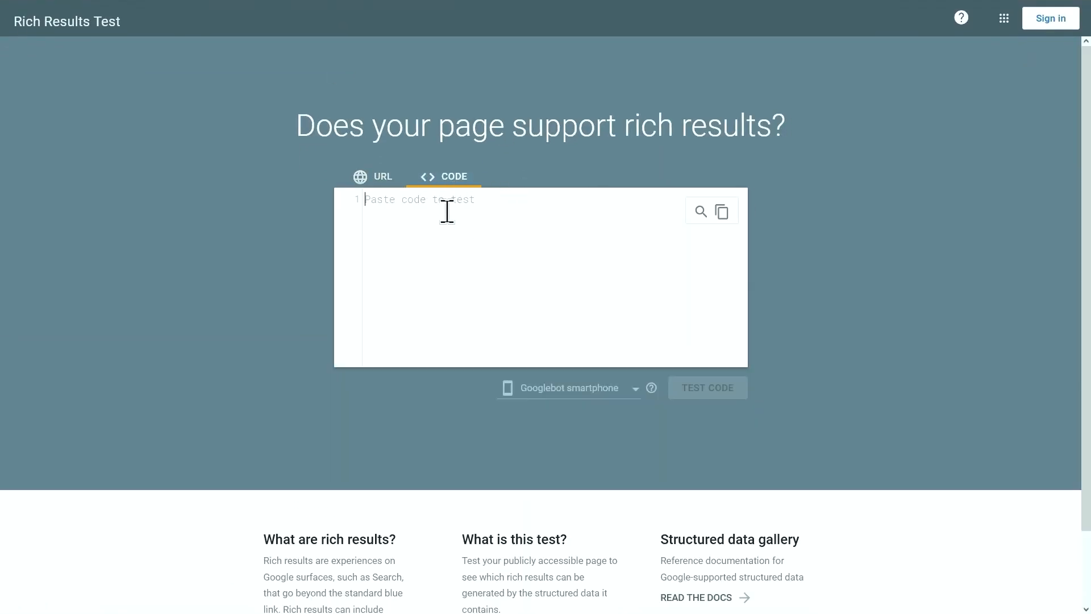
pyautogui.rightClick(449, 212)
pyautogui.click(475, 296)
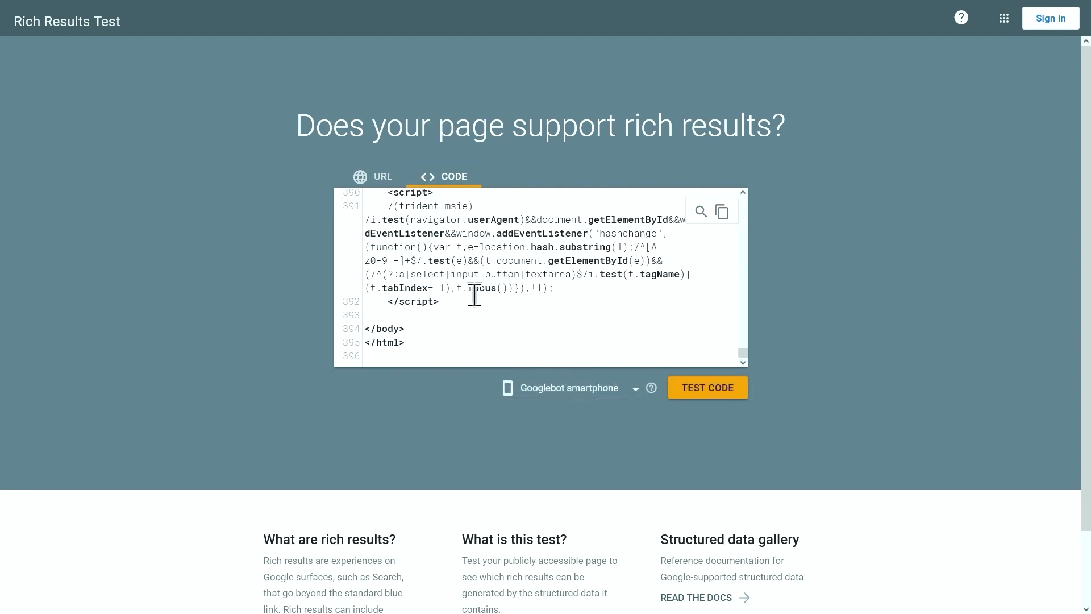
pyautogui.click(692, 392)
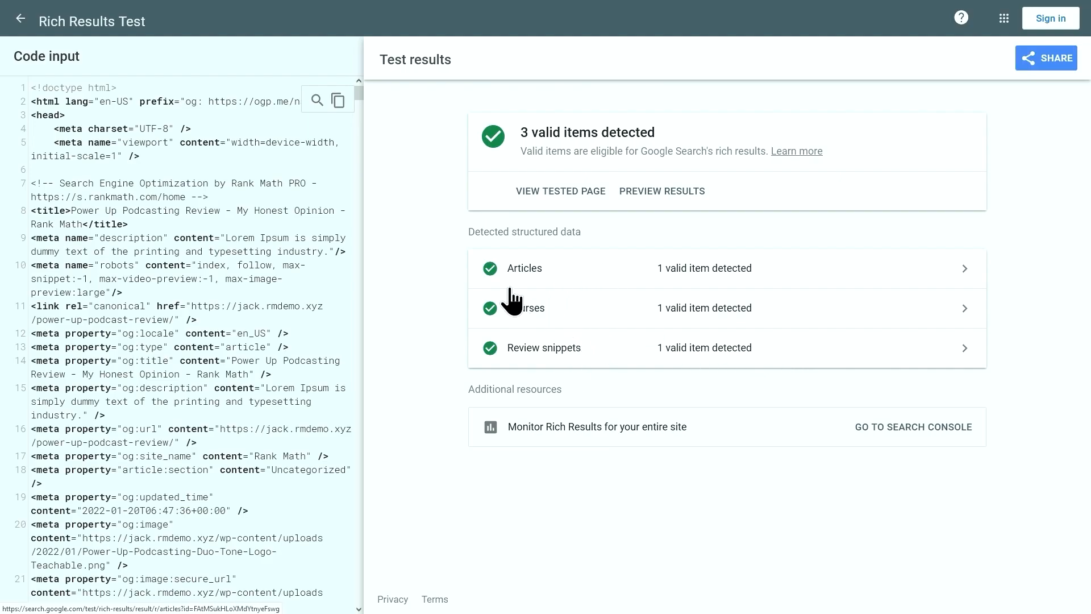
# Check the Review snippets item shows a 4.5 reviewRating, then return to the test results summary
pyautogui.click(581, 362)
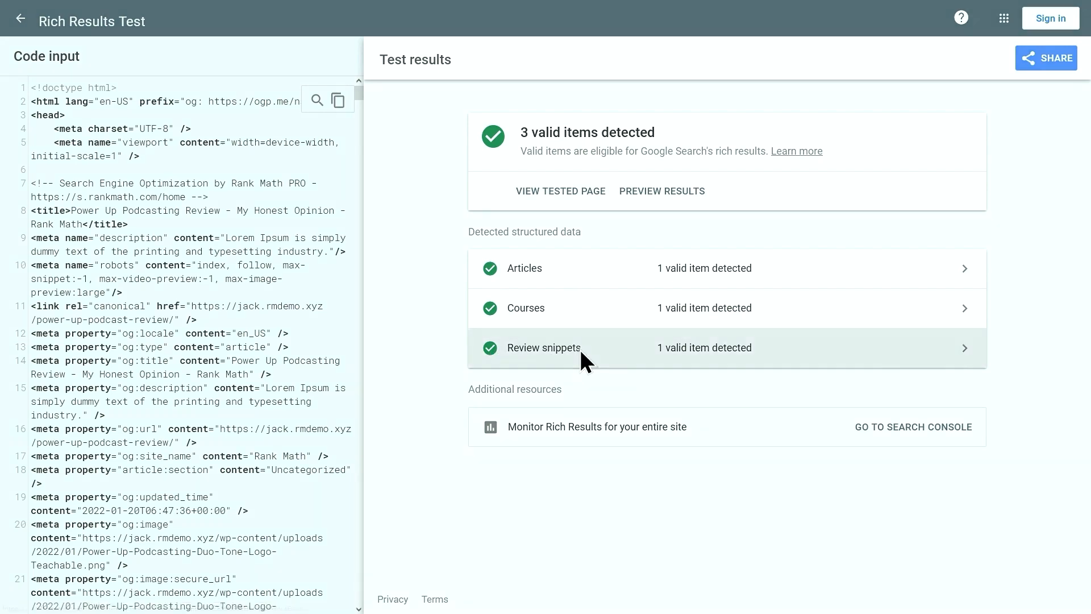
pyautogui.click(589, 296)
pyautogui.scroll(-5, 684, 515)
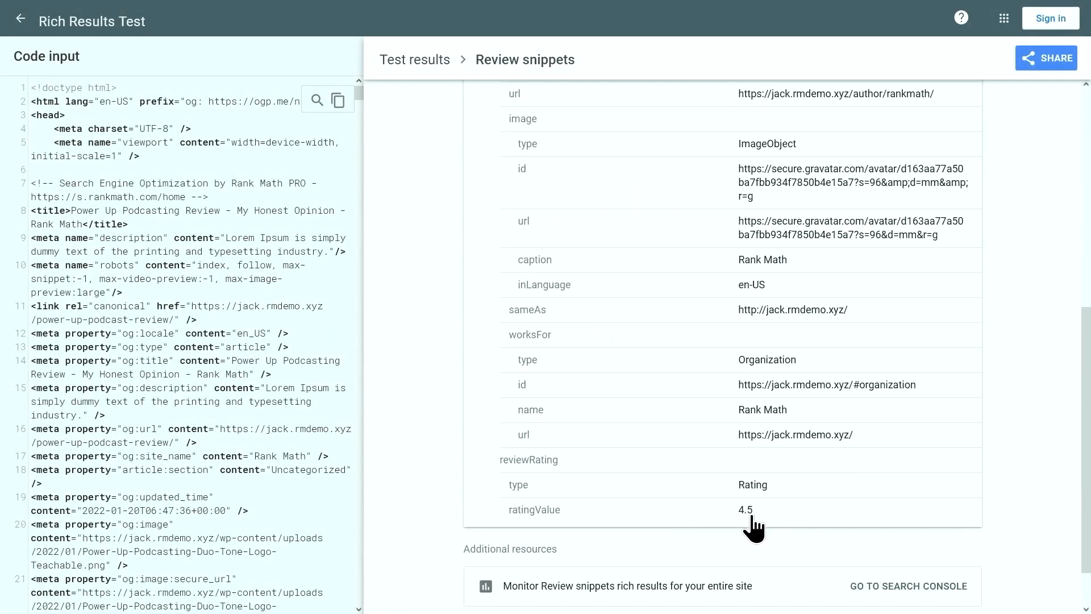
pyautogui.click(415, 60)
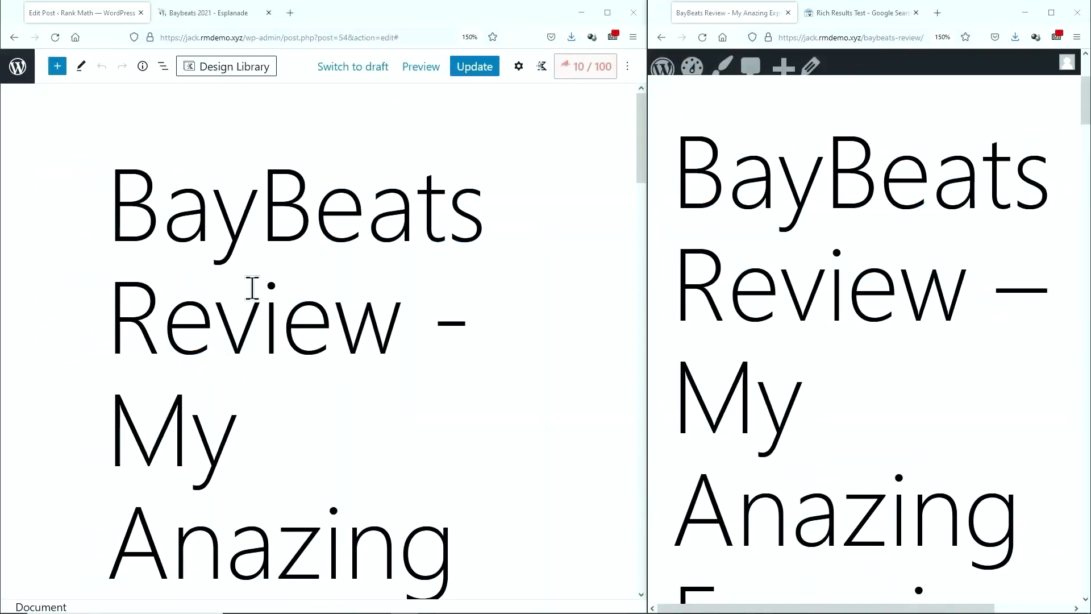
# Show the BayBeats post's Rank Math schema settings, where only Article schema is in use
pyautogui.click(677, 76)
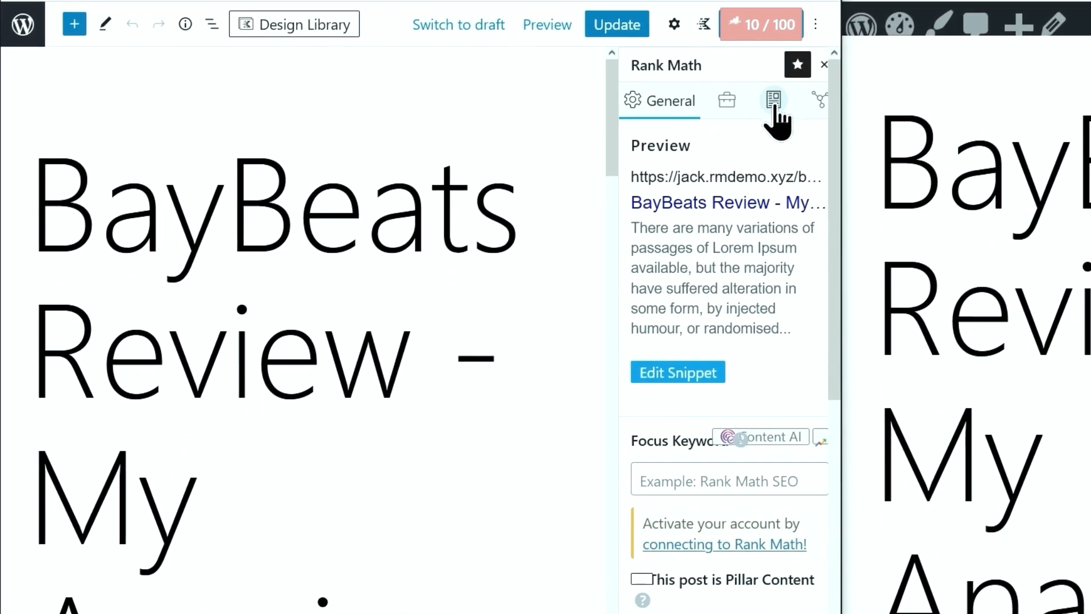
pyautogui.click(774, 105)
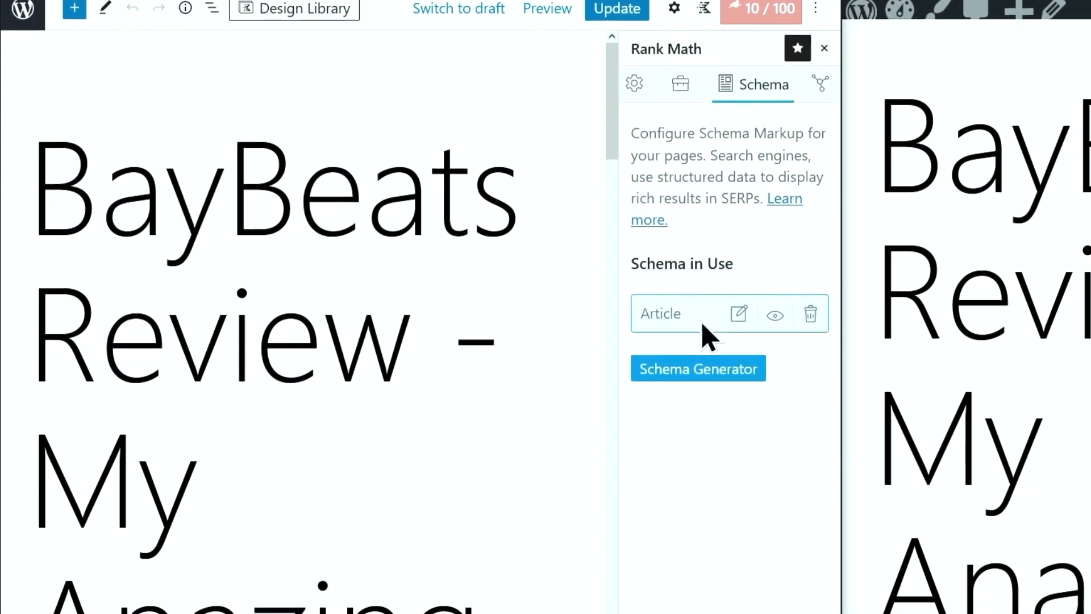
pyautogui.scroll(-10, 366, 394)
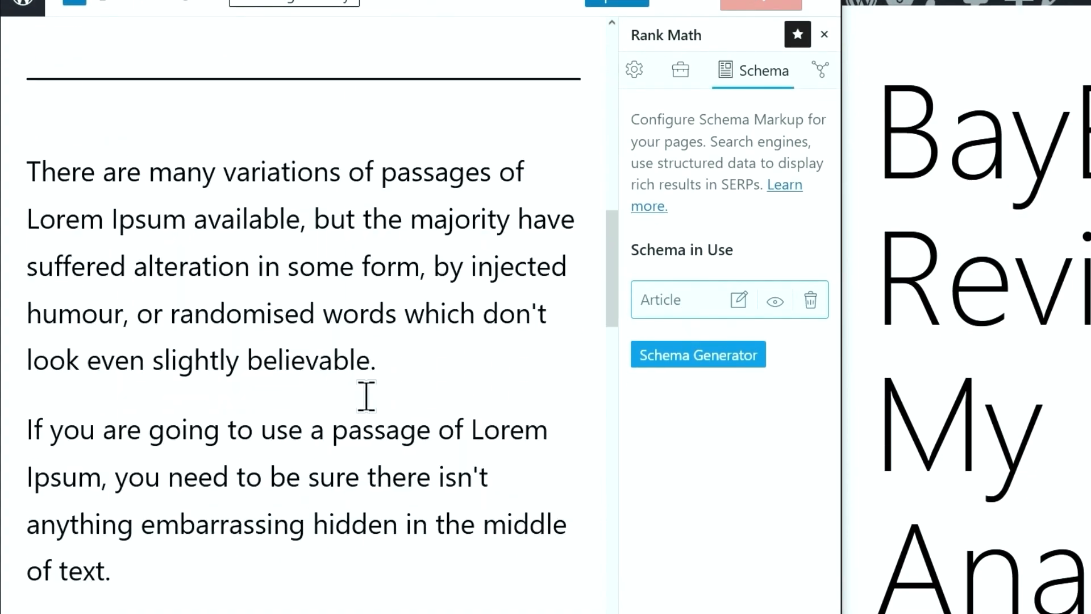
pyautogui.scroll(5, 367, 394)
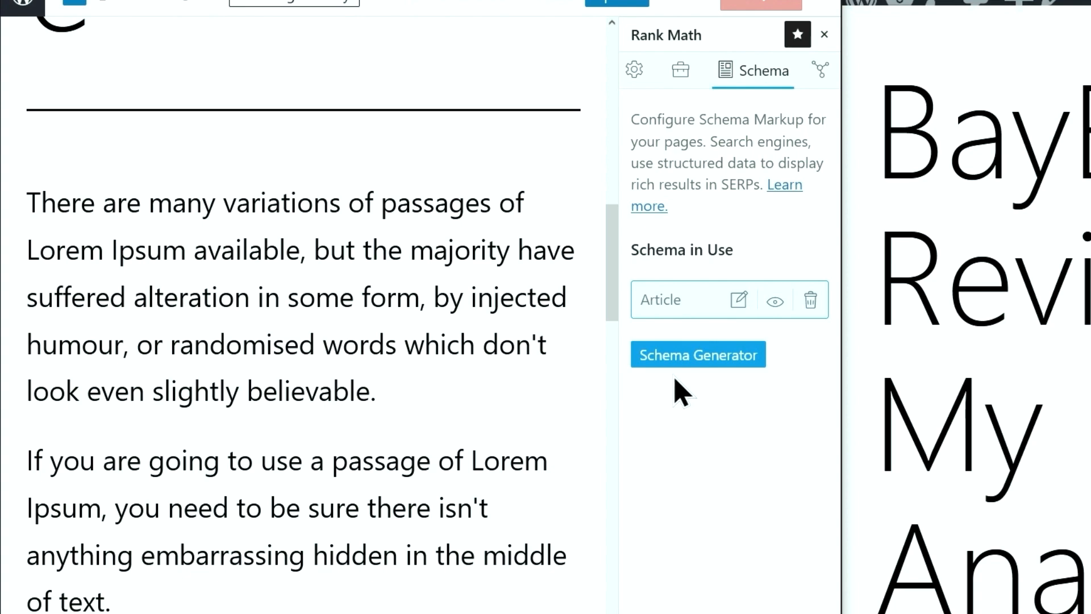
# Choose Event from the Rank Math Schema Generator
pyautogui.click(678, 357)
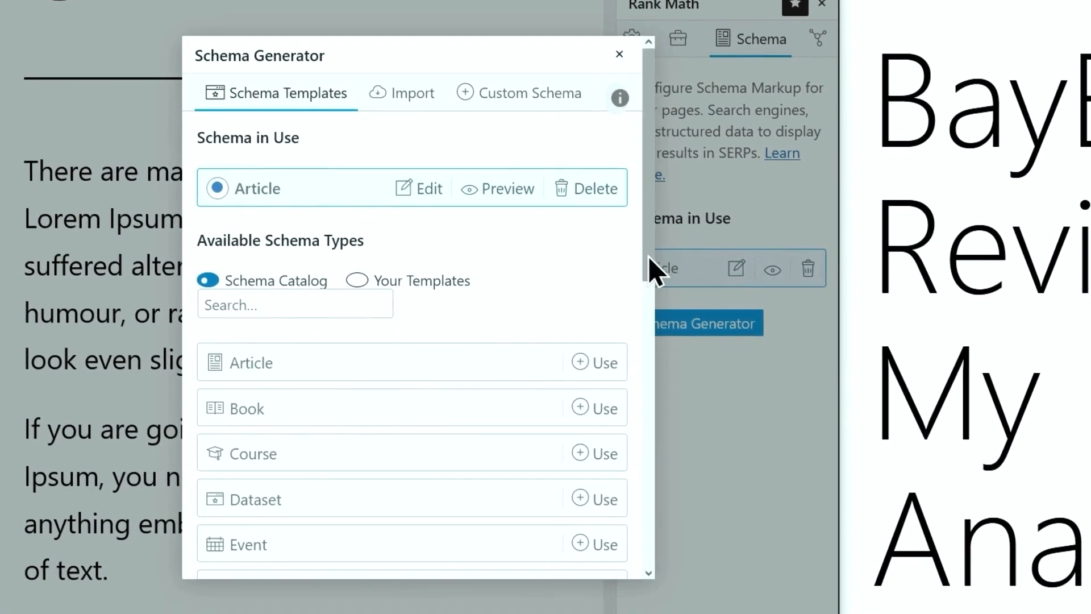
pyautogui.moveTo(651, 261); pyautogui.dragTo(650, 395)
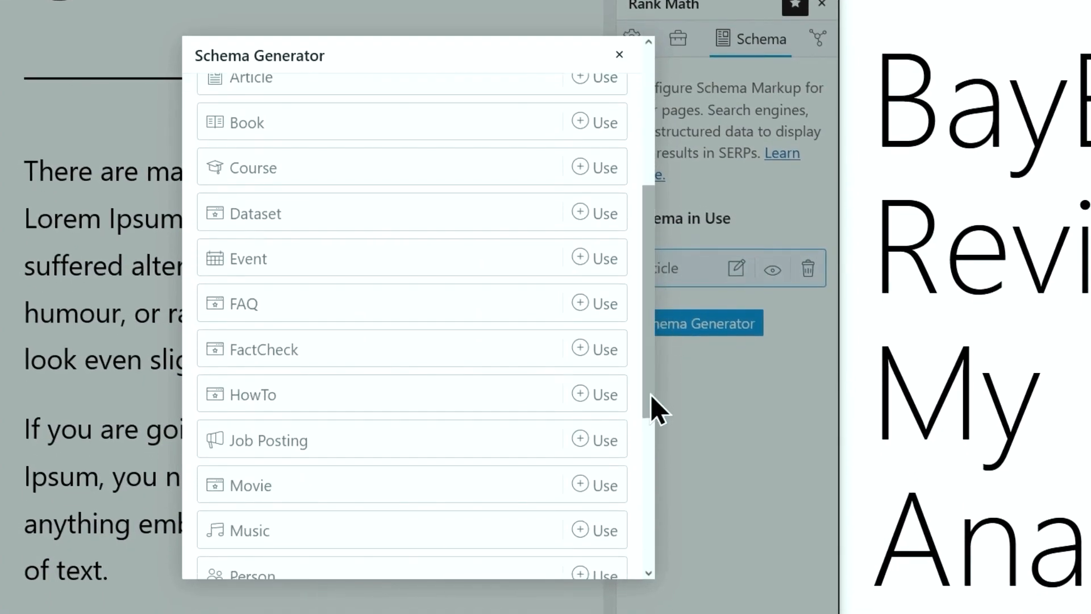
pyautogui.click(471, 261)
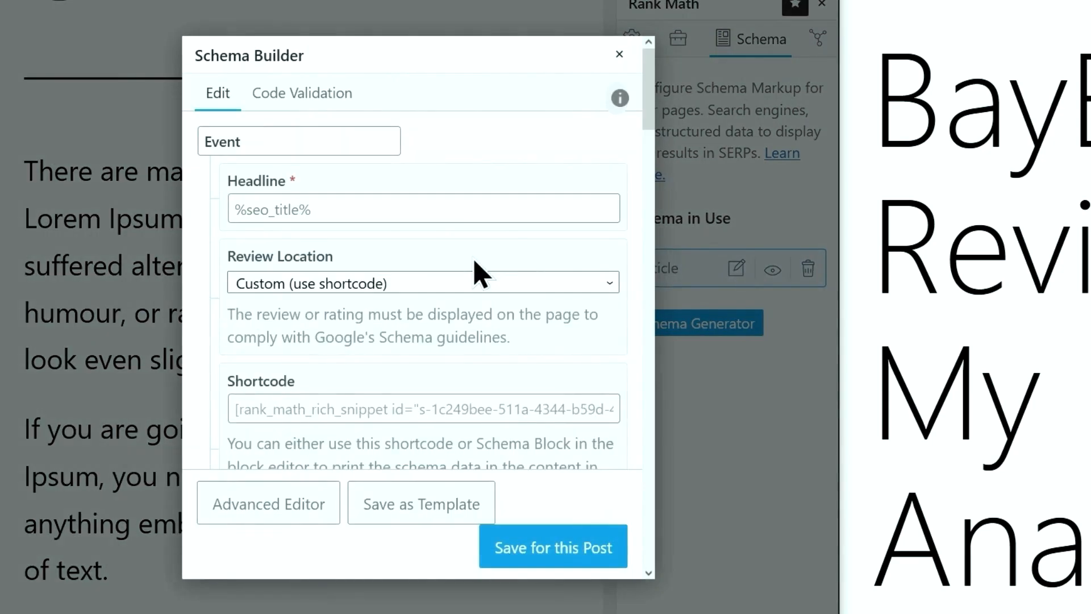
# Set the schema headline to 'Baybeats Review' and keep review location as Custom (use shortcode)
pyautogui.click(456, 211)
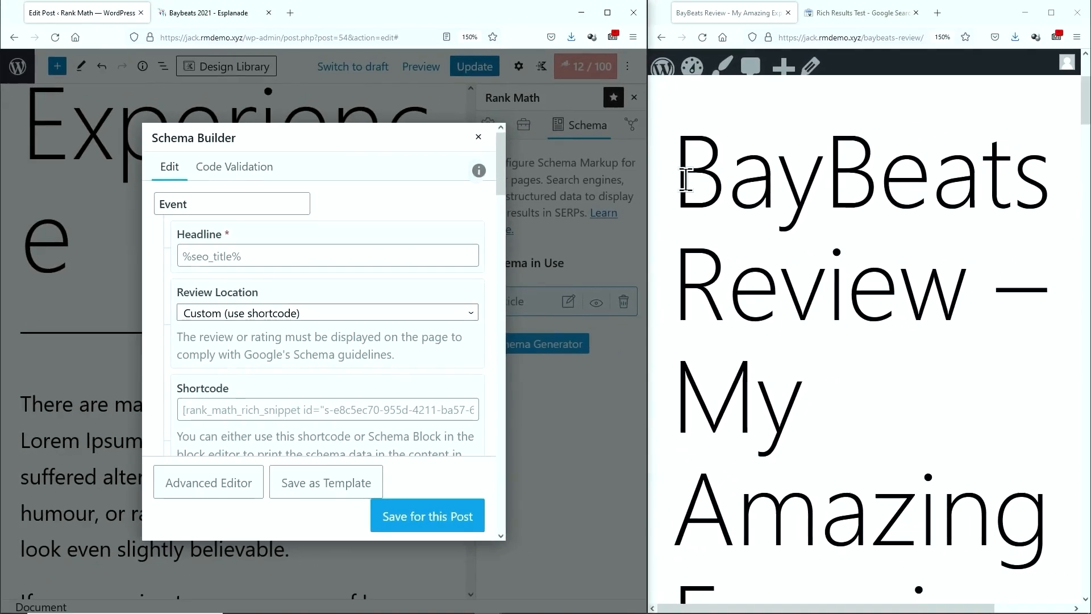
pyautogui.moveTo(685, 181); pyautogui.dragTo(969, 304)
pyautogui.scroll(-5, 857, 336)
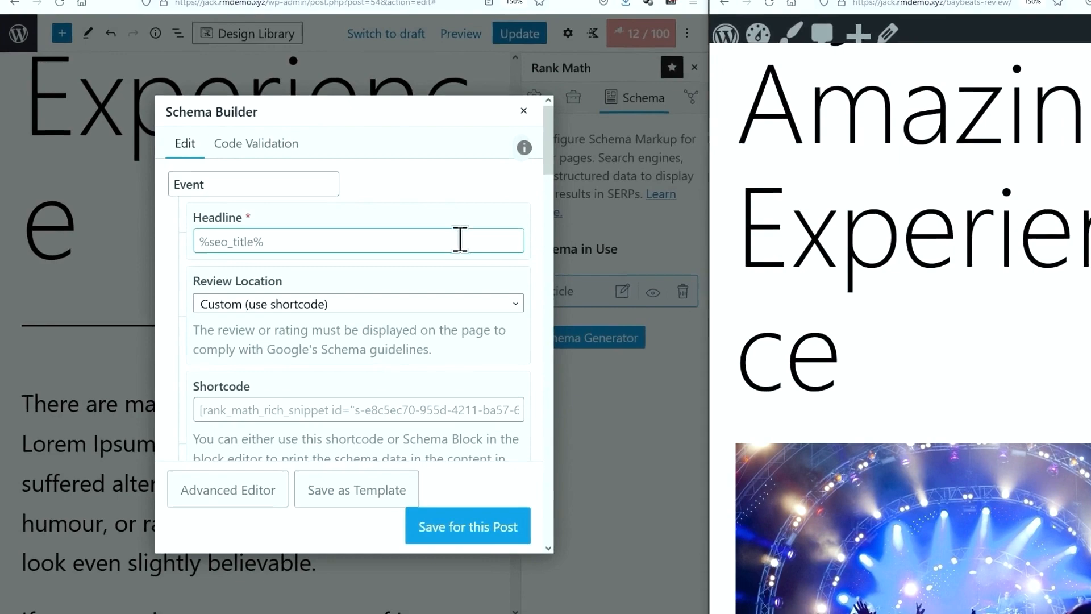
pyautogui.click(412, 255)
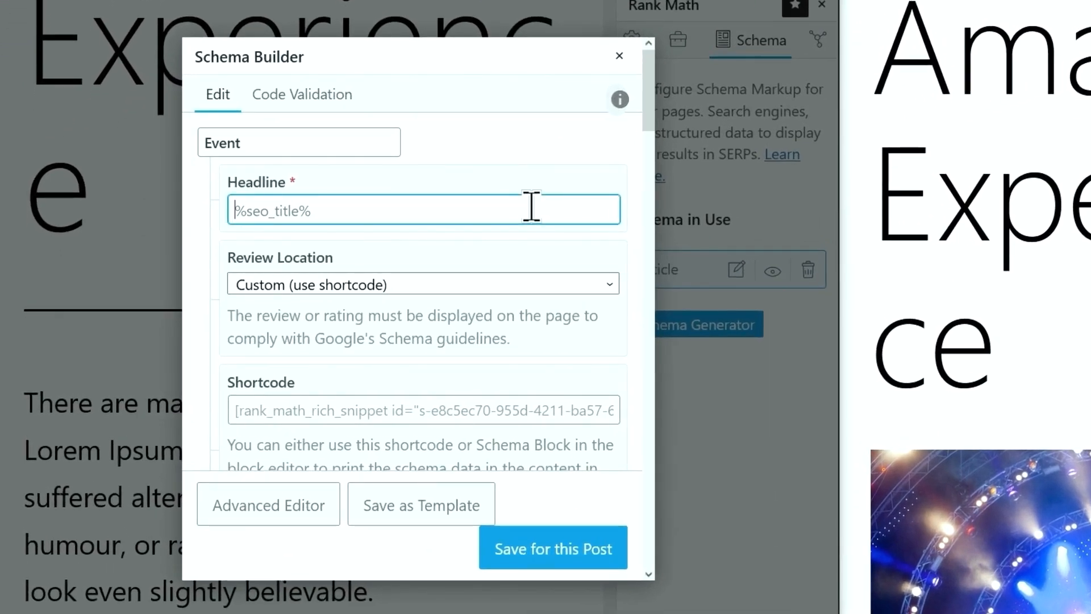
pyautogui.write('Baybeats Review')
pyautogui.scroll(-2, 397, 173)
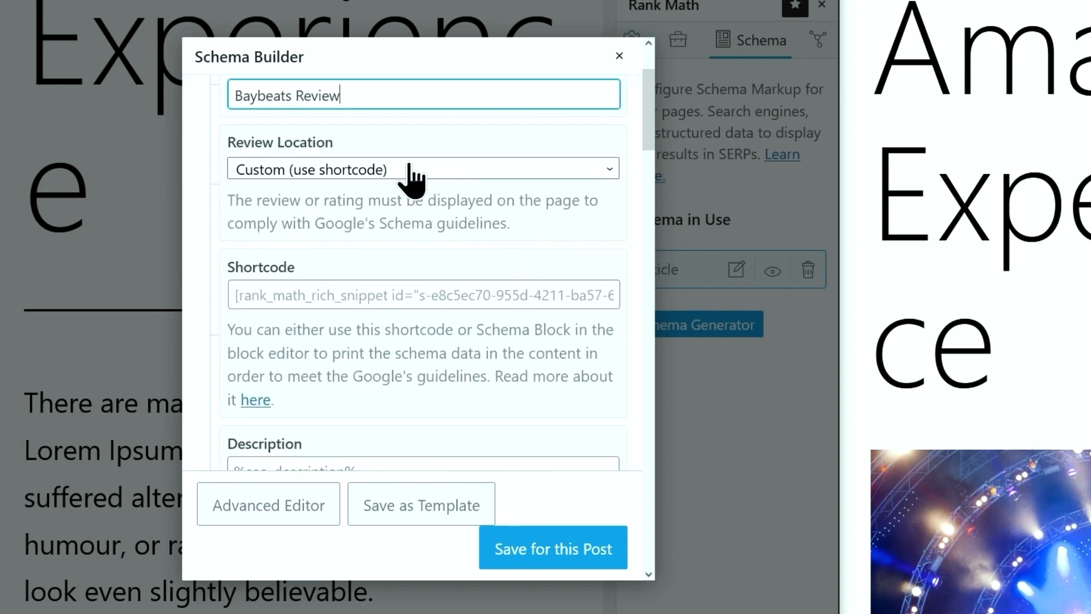
pyautogui.click(411, 168)
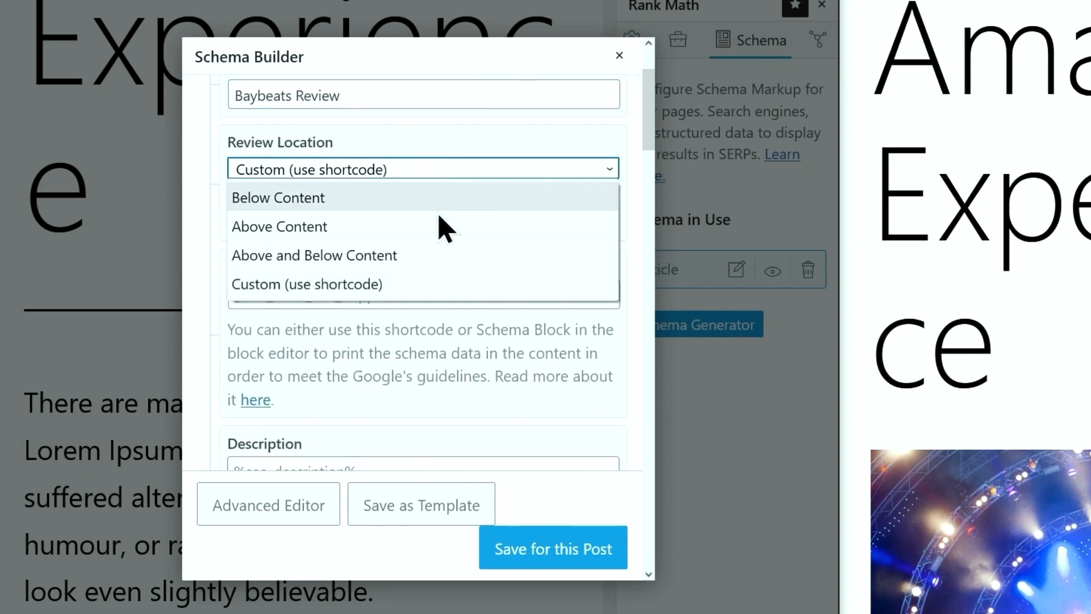
pyautogui.click(436, 284)
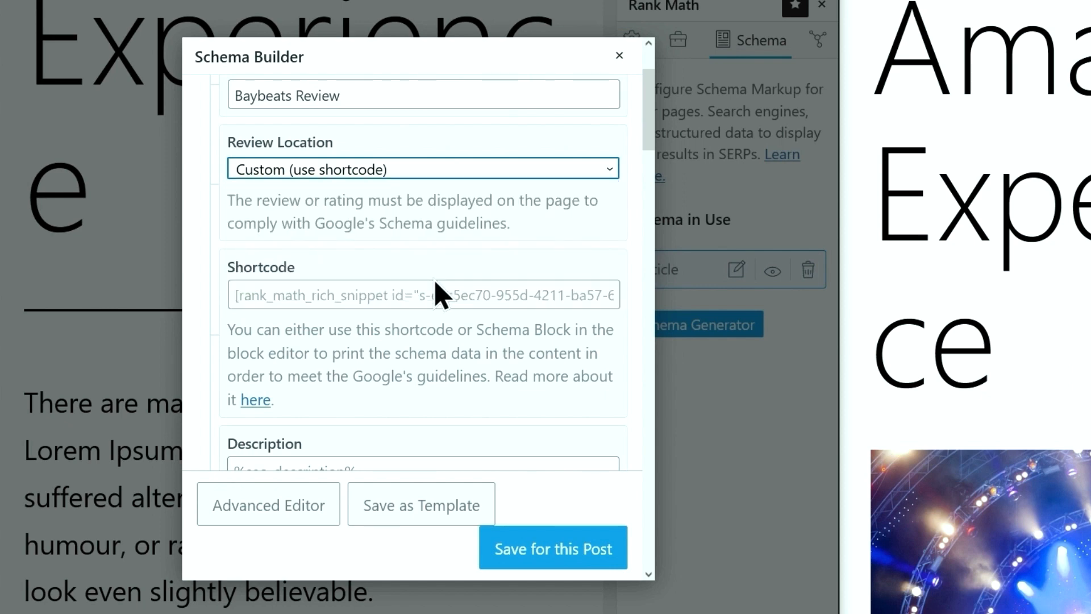
pyautogui.scroll(-4, 436, 294)
pyautogui.click(436, 251)
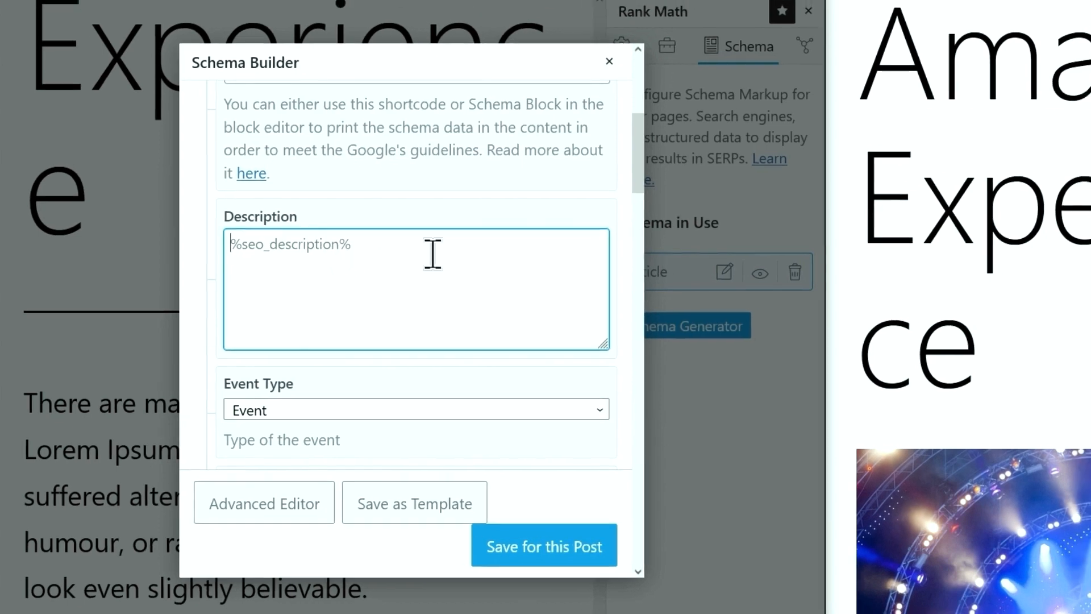
# Paste the post paragraph beginning 'It uses a dictionary' as the schema description
pyautogui.scroll(-5, 1018, 297)
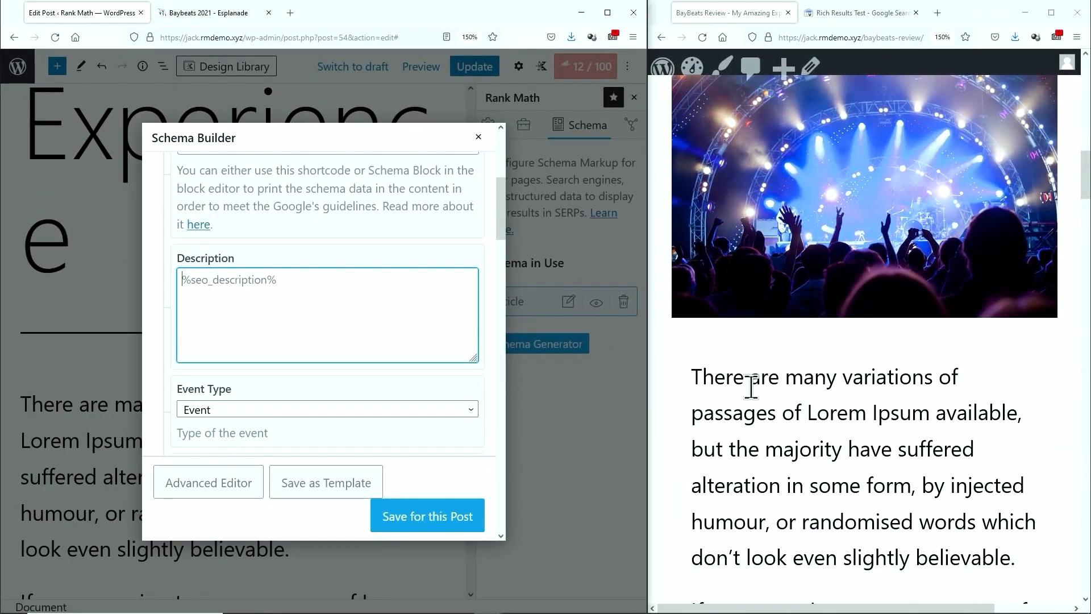
pyautogui.scroll(-10, 752, 388)
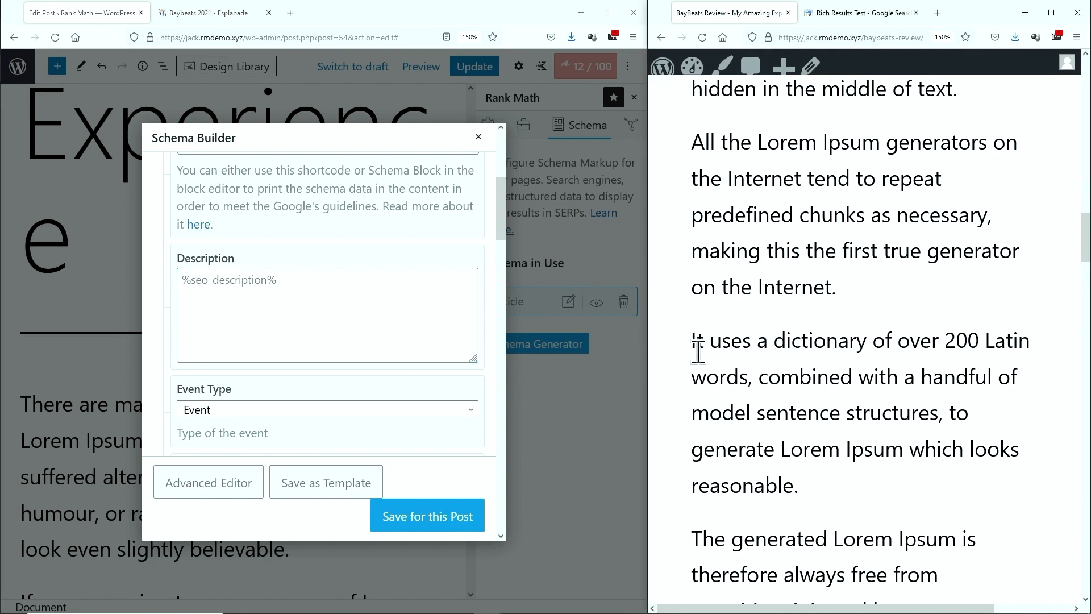
pyautogui.moveTo(692, 341); pyautogui.dragTo(814, 502)
pyautogui.hotkey('ctrl', 'c')
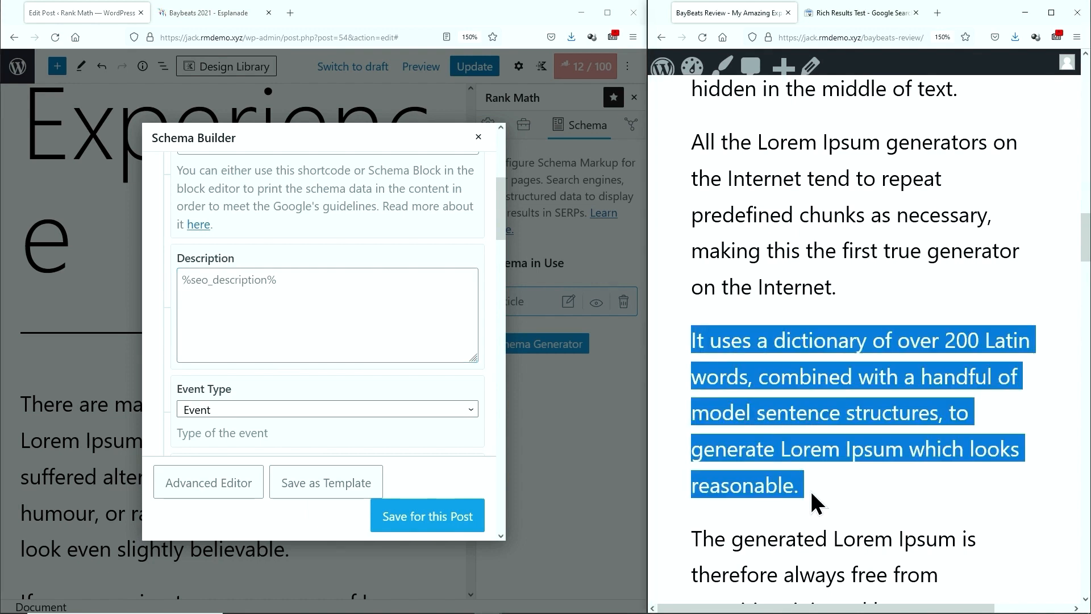
pyautogui.click(329, 297)
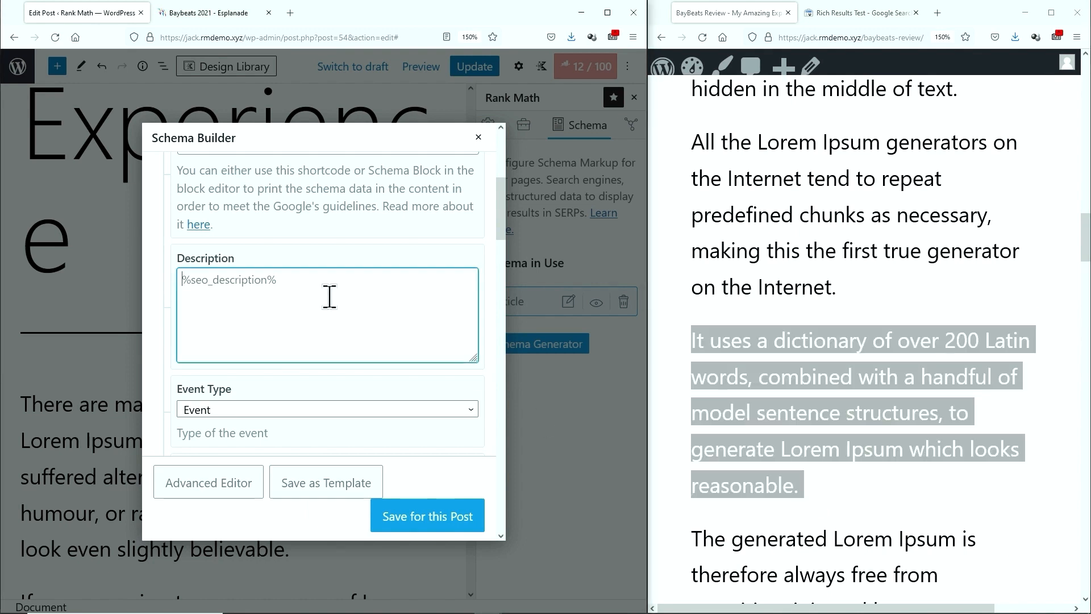
pyautogui.hotkey('ctrl', 'v')
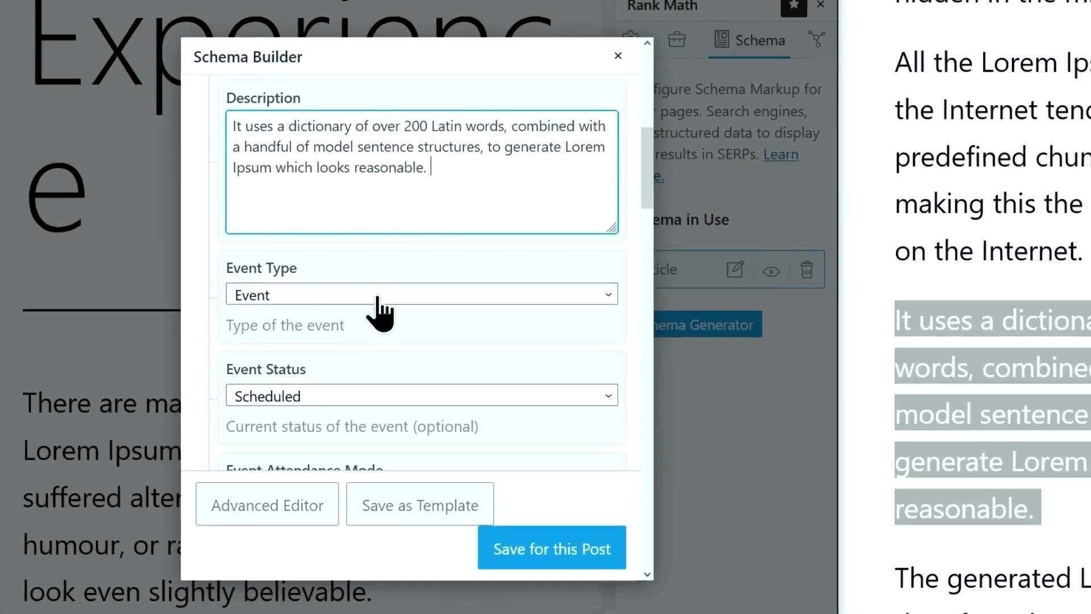
# Set the Event Type to Music Event
pyautogui.click(378, 298)
pyautogui.click(382, 288)
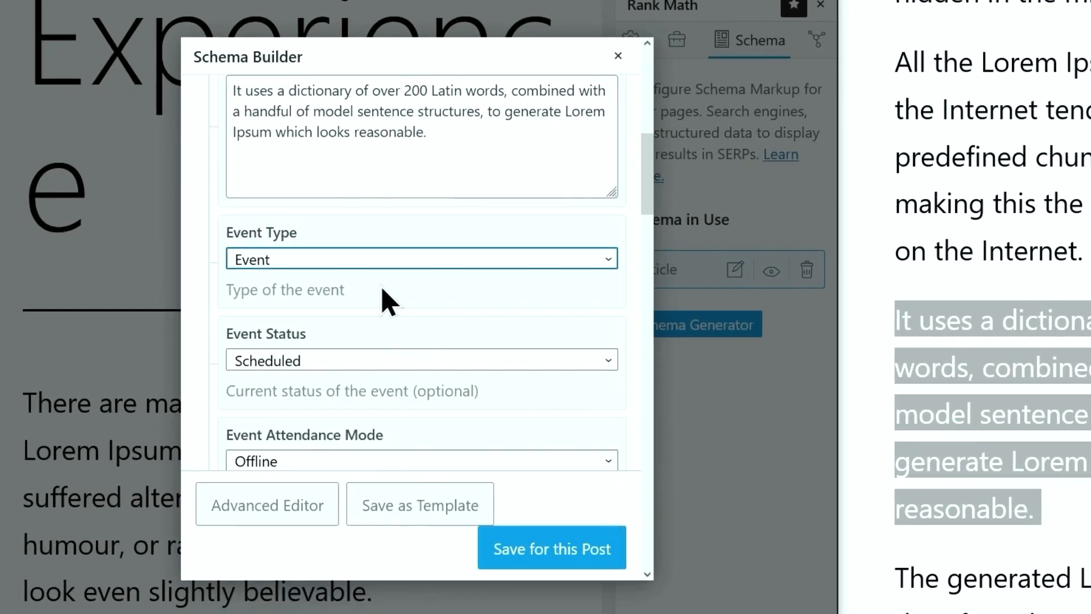
pyautogui.scroll(-1, 390, 283)
pyautogui.click(406, 180)
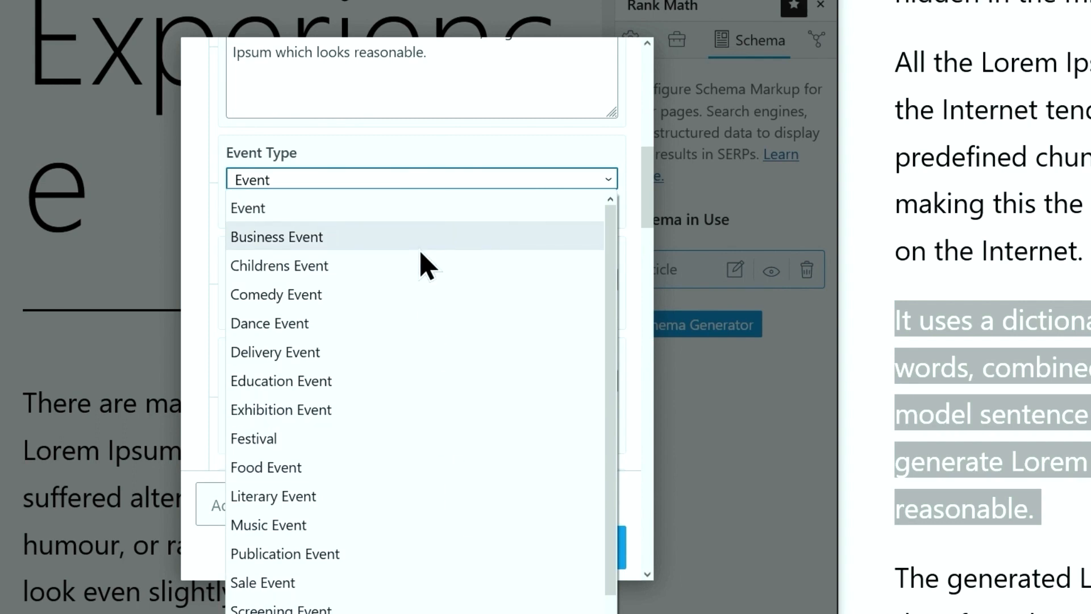
pyautogui.scroll(-1, 425, 273)
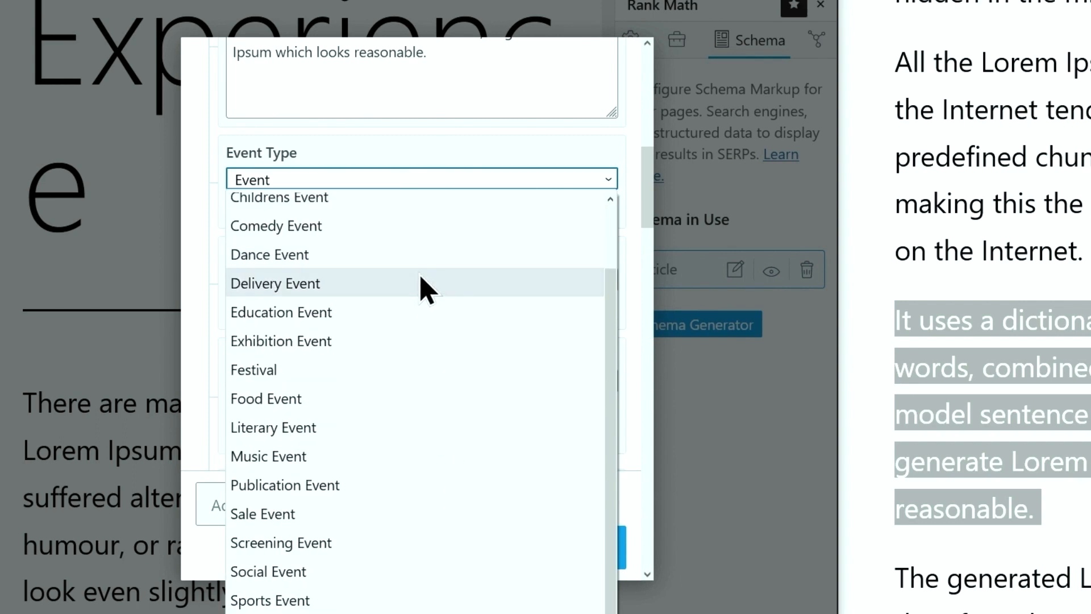
pyautogui.click(384, 456)
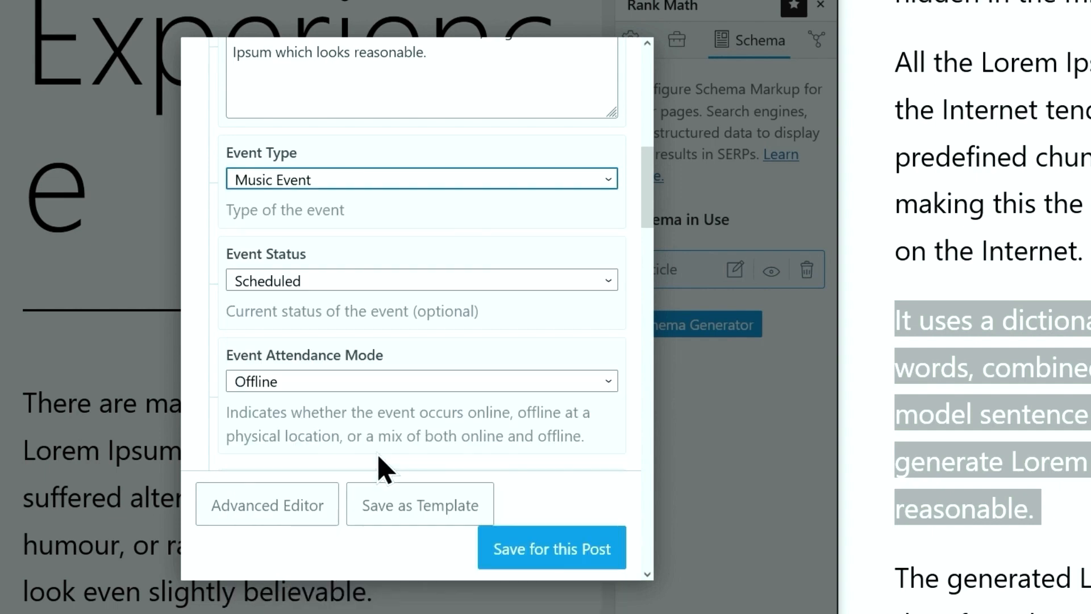
# Keep the event status as Scheduled and the attendance mode as Offline
pyautogui.click(329, 283)
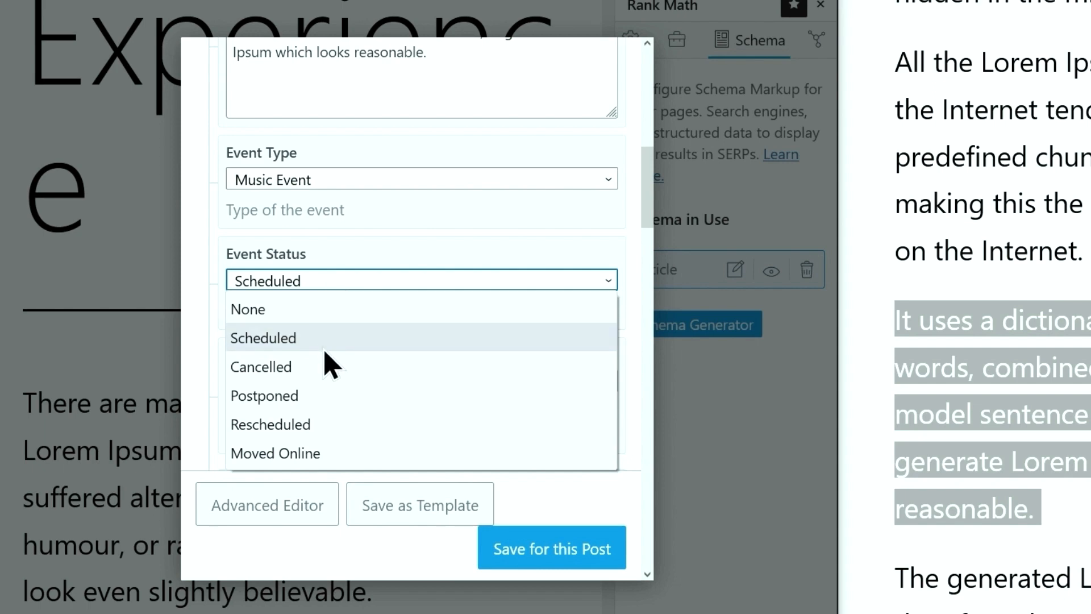
pyautogui.click(325, 346)
pyautogui.click(328, 284)
pyautogui.click(329, 309)
pyautogui.click(322, 284)
pyautogui.click(309, 341)
pyautogui.scroll(-2, 313, 350)
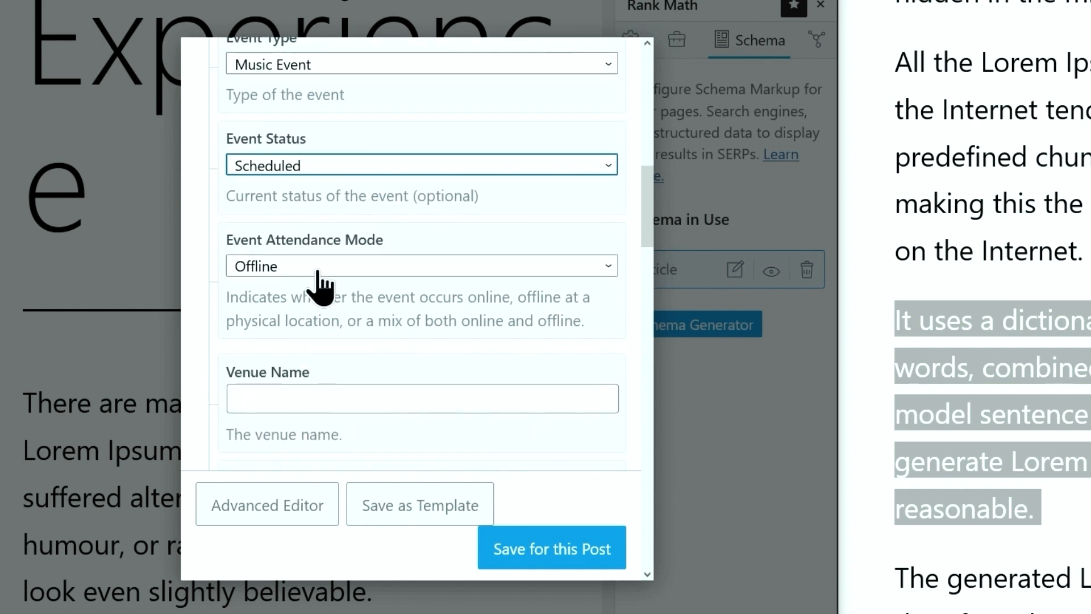
pyautogui.click(324, 270)
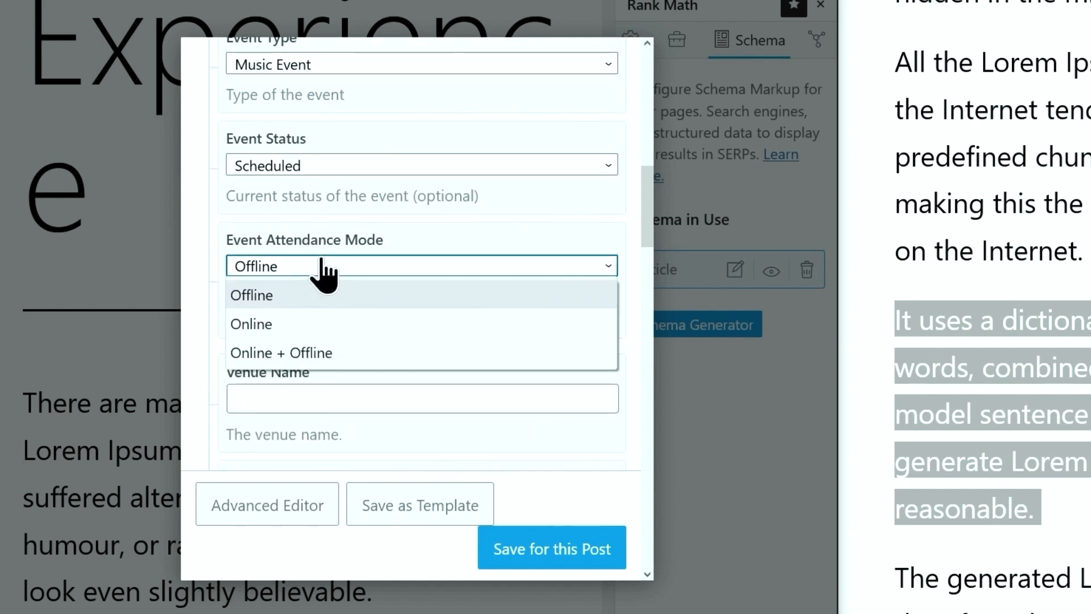
pyautogui.click(341, 301)
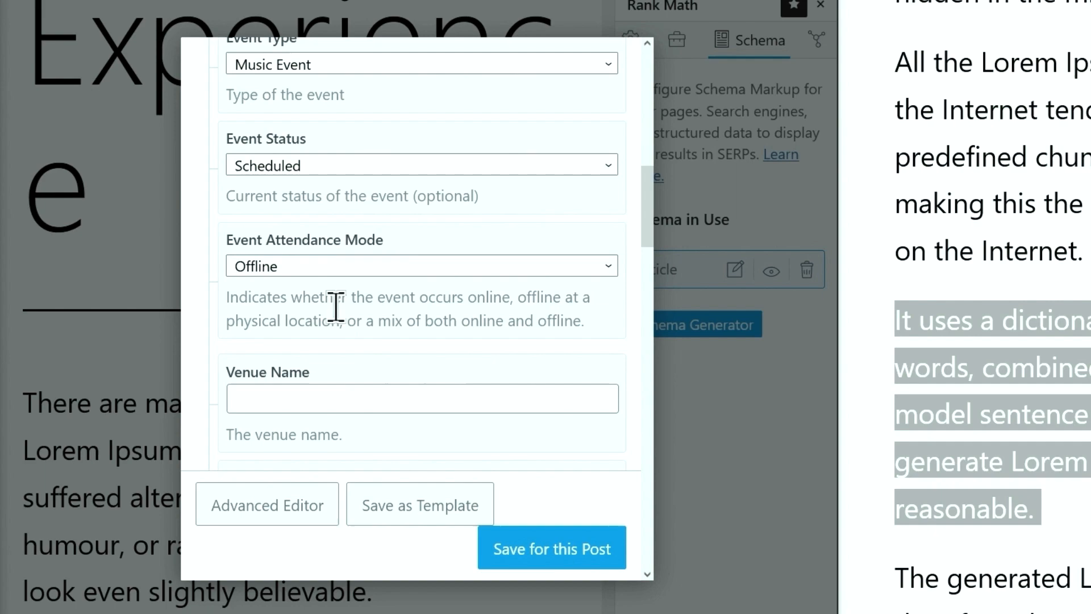
# Enter The Esplanade as venue name and the Esplanade page address as venue URL
pyautogui.click(323, 393)
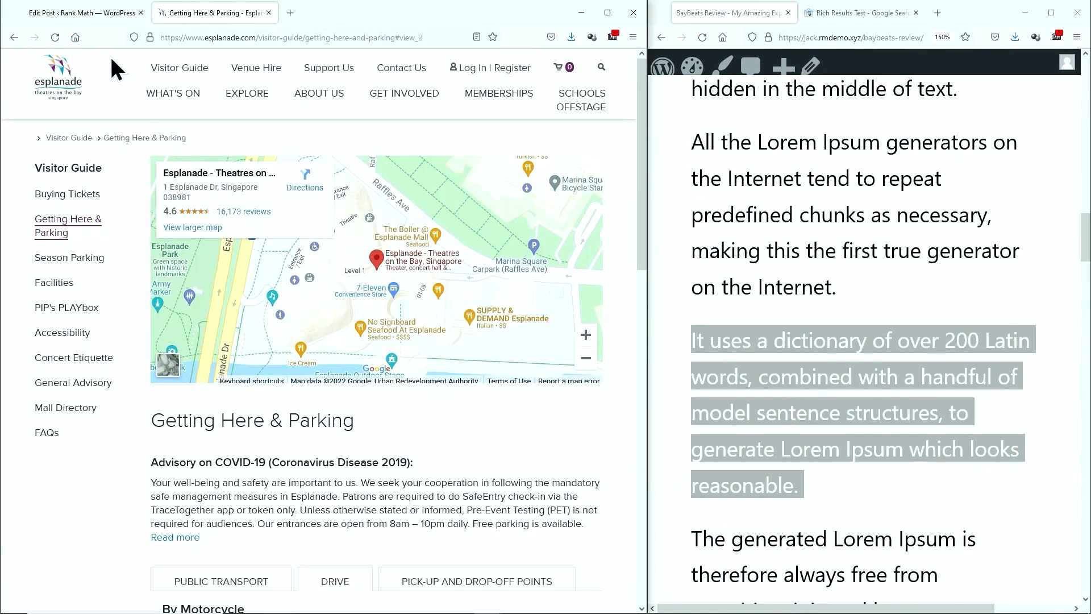
pyautogui.click(86, 13)
pyautogui.write('The Esplanade')
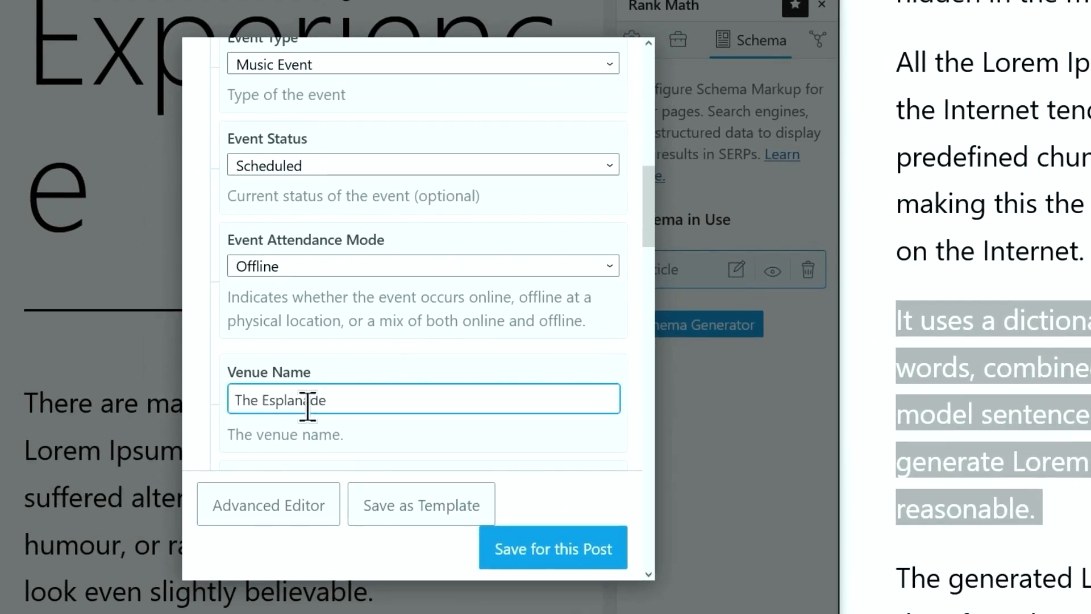
pyautogui.scroll(-4, 304, 359)
pyautogui.click(280, 275)
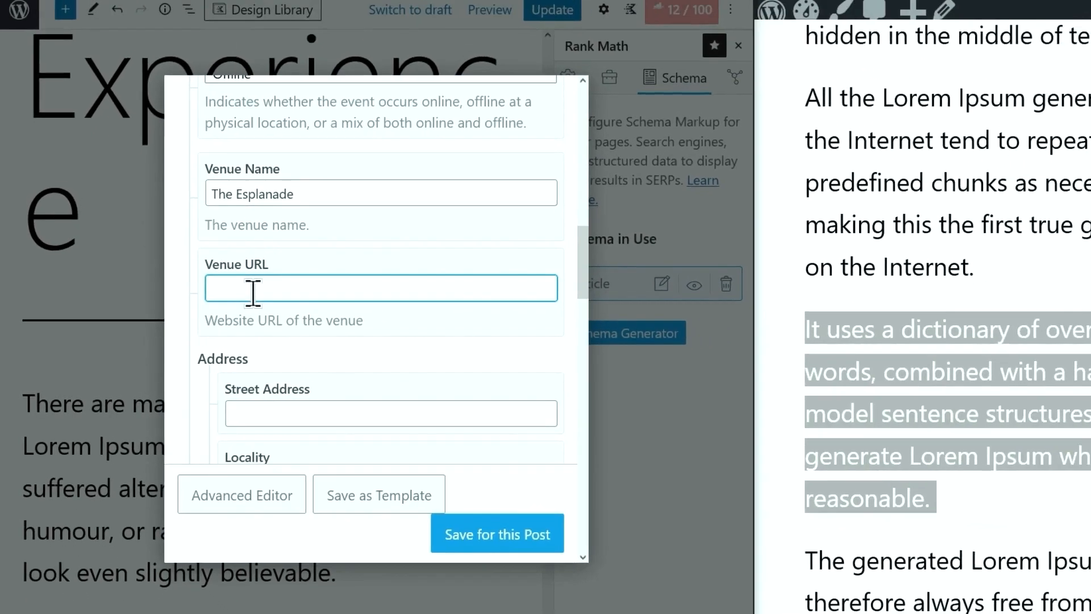
pyautogui.click(216, 12)
pyautogui.click(219, 35)
pyautogui.hotkey('ctrl', 'c')
pyautogui.click(85, 13)
pyautogui.hotkey('ctrl', 'v')
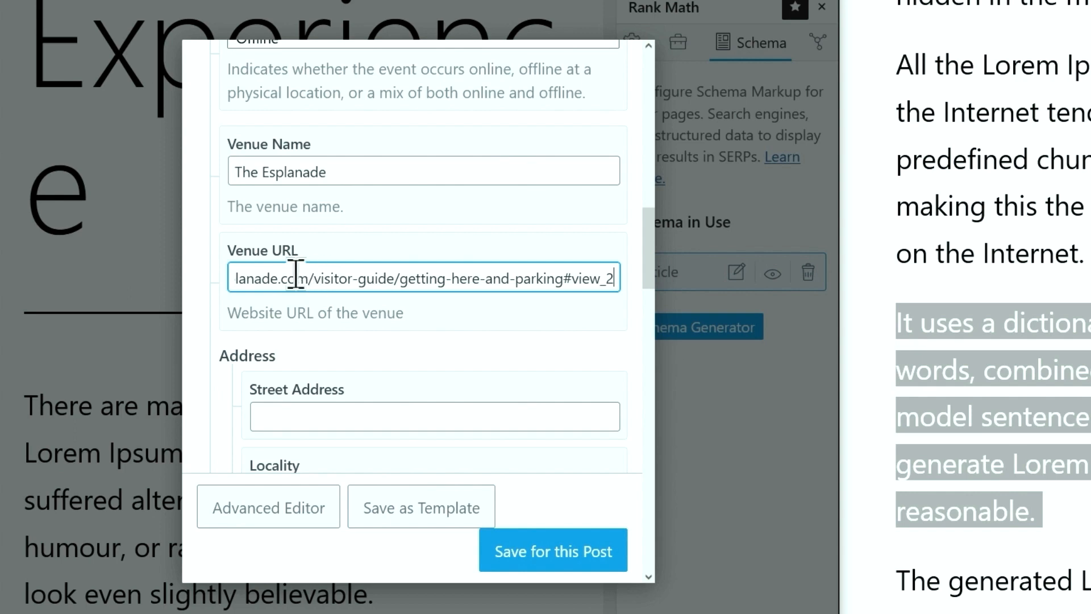
# Fill in the venue's street address, with Singapore as locality and region
pyautogui.scroll(-3, 312, 275)
pyautogui.scroll(1, 312, 273)
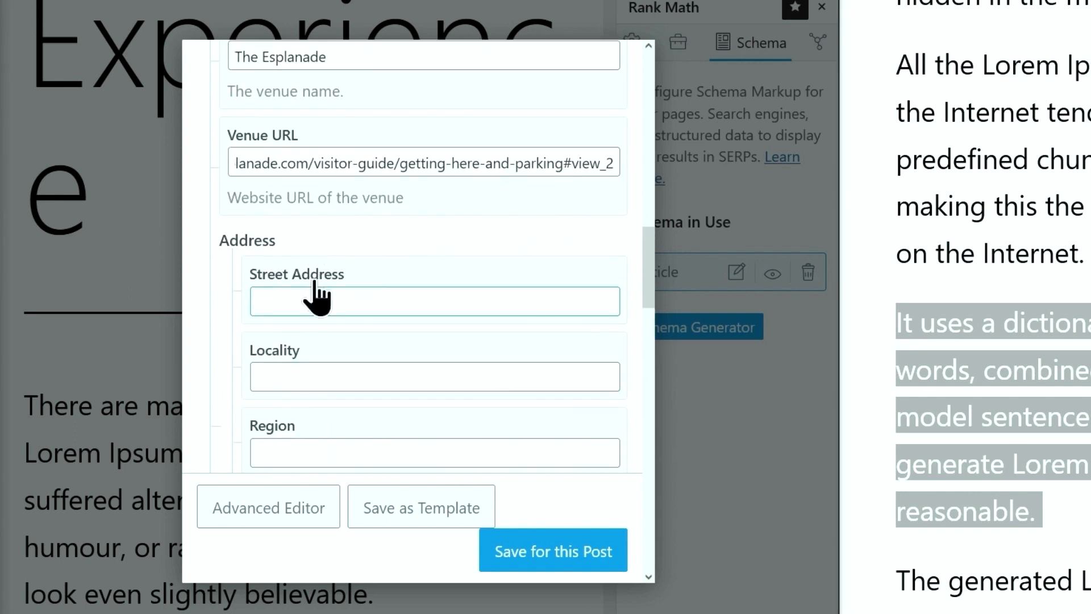
pyautogui.click(338, 301)
pyautogui.hotkey('ctrl', 'v')
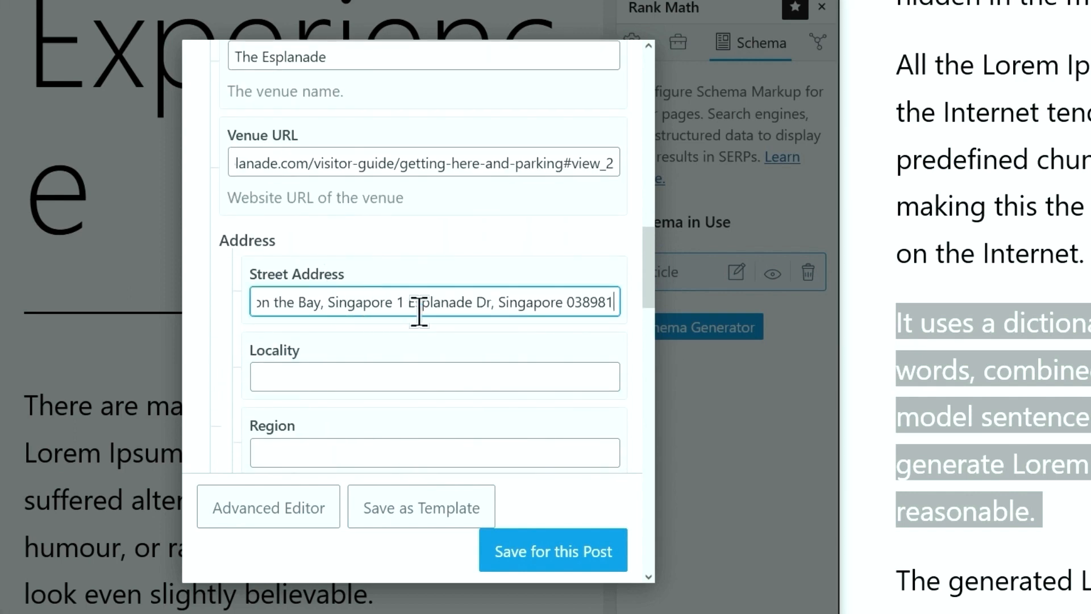
pyautogui.moveTo(492, 307); pyautogui.dragTo(656, 313)
pyautogui.hotkey('ctrl', 'x')
pyautogui.click(511, 375)
pyautogui.write('Singapore')
pyautogui.press('Tab')
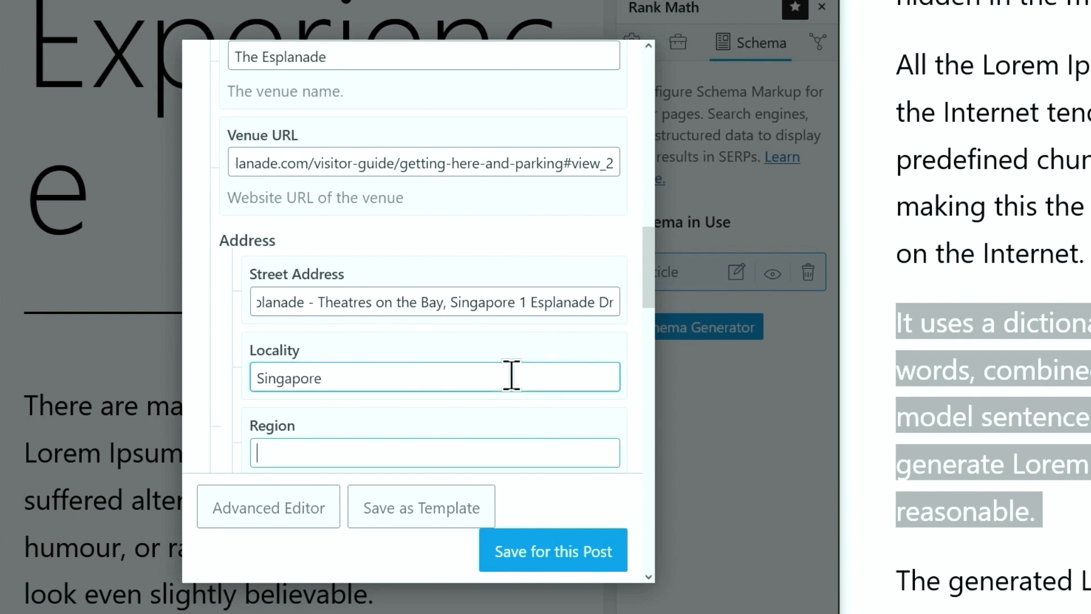
pyautogui.write('Singapore')
# Set the venue postal code to 038981 and the country to Singapore
pyautogui.scroll(-2, 361, 414)
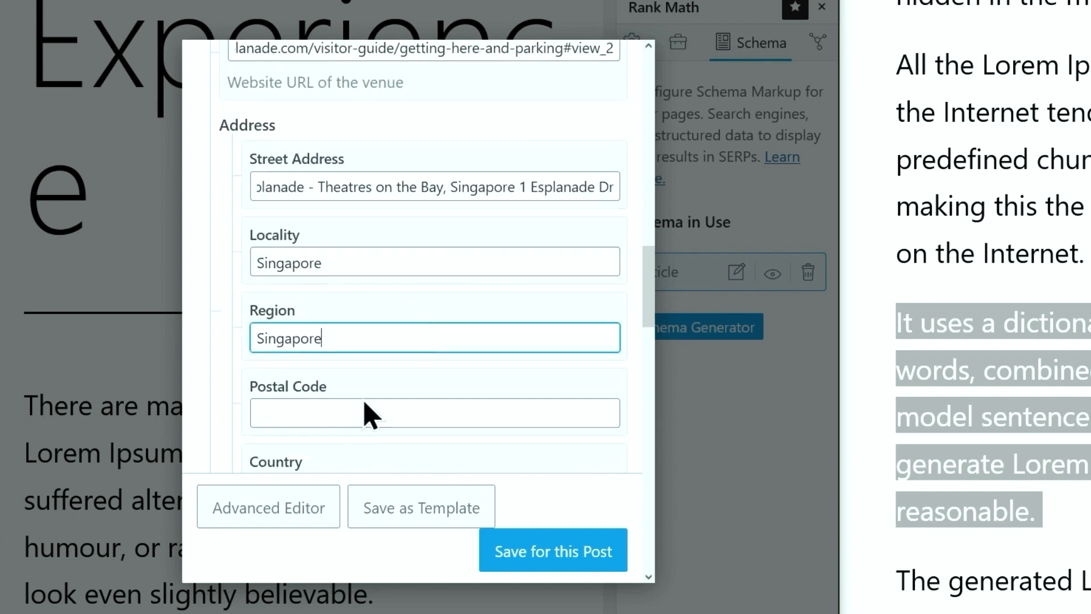
pyautogui.click(333, 414)
pyautogui.hotkey('ctrl', 'v')
pyautogui.moveTo(333, 414); pyautogui.dragTo(207, 431)
pyautogui.press('BackSpace')
pyautogui.scroll(-2, 358, 449)
pyautogui.click(358, 375)
pyautogui.write('Singapore')
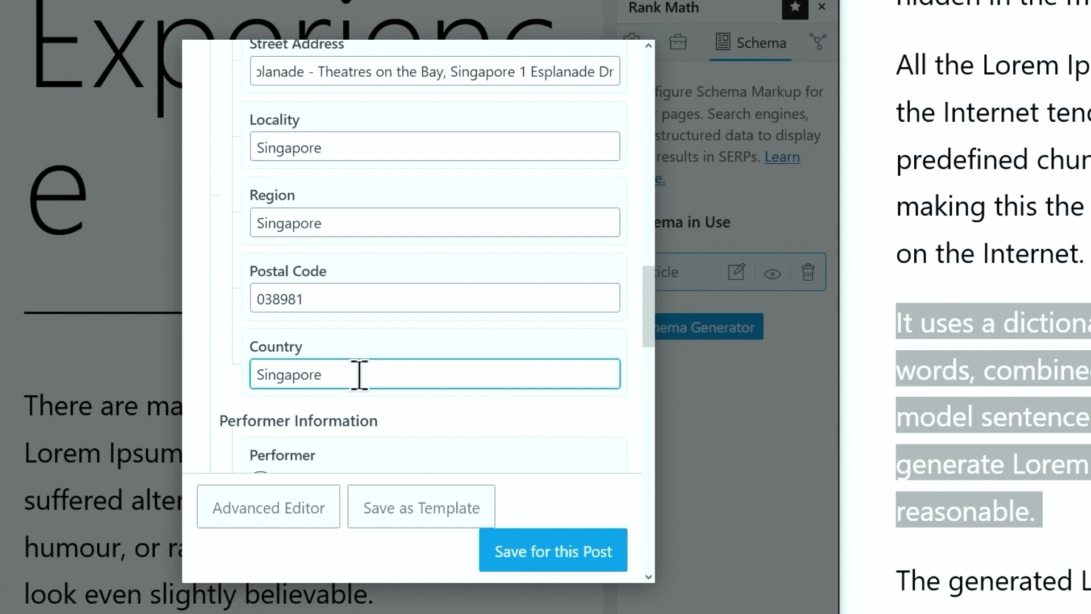
pyautogui.scroll(-3, 359, 375)
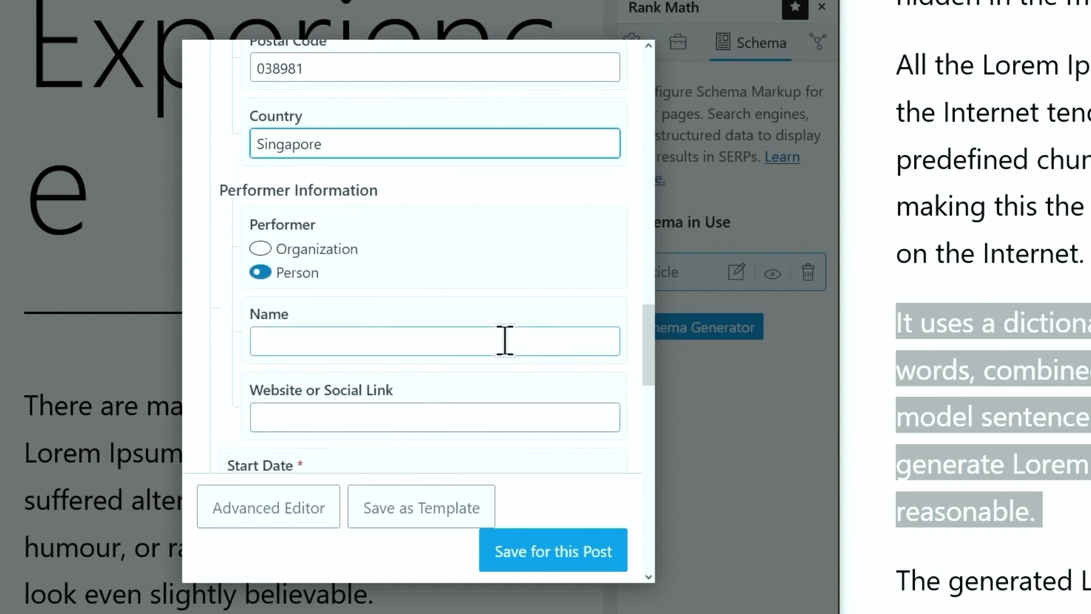
pyautogui.click(329, 252)
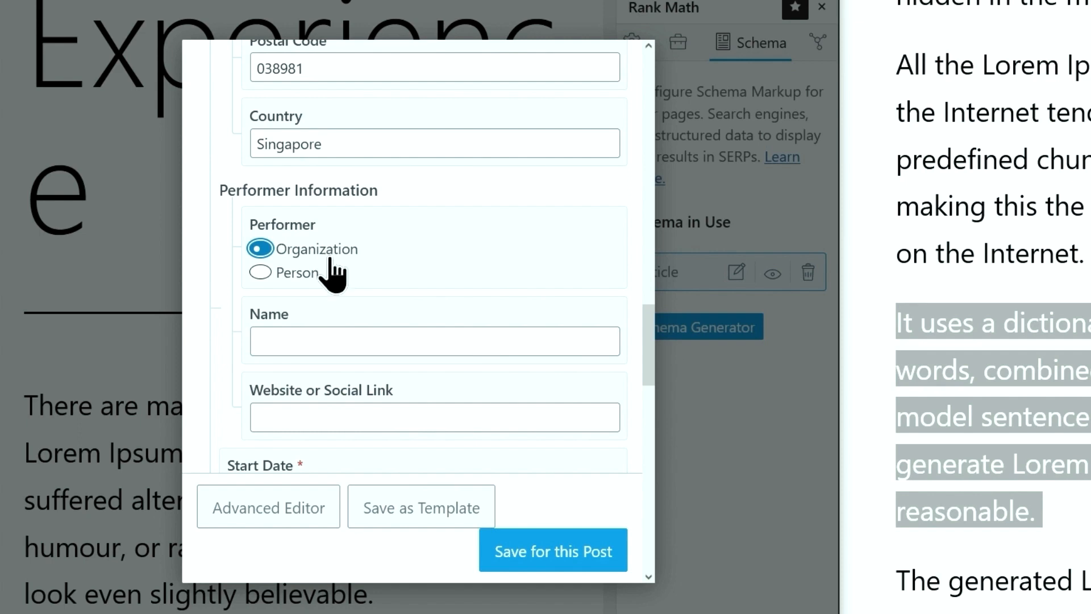
pyautogui.click(348, 341)
pyautogui.write('Foo Fighters')
pyautogui.click(341, 415)
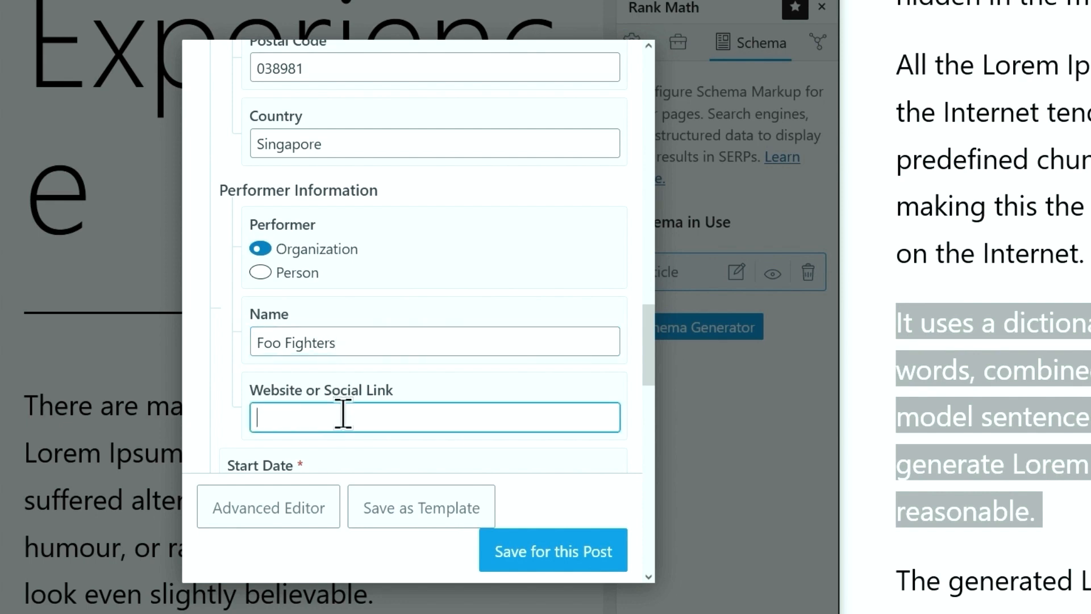
pyautogui.hotkey('ctrl', 'v')
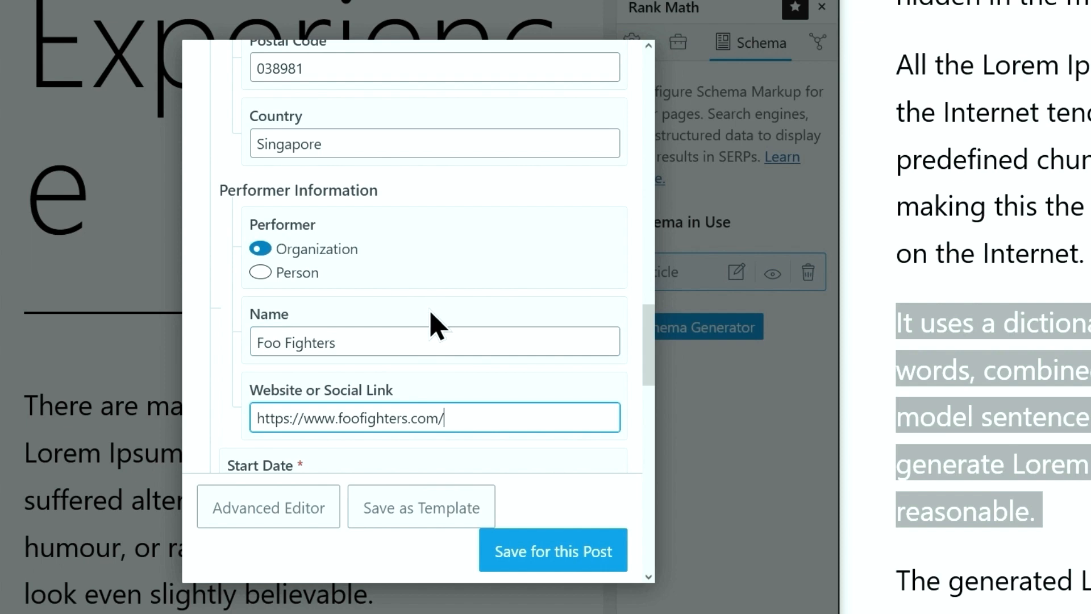
# Try the Advanced Editor, then cancel the conversion prompt
pyautogui.click(266, 514)
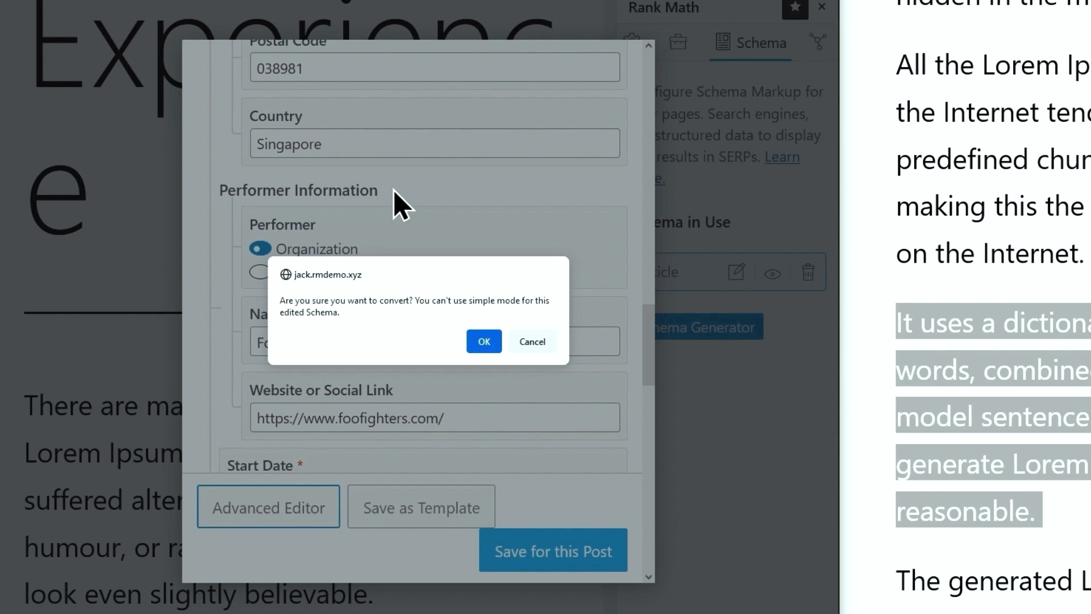
pyautogui.click(531, 341)
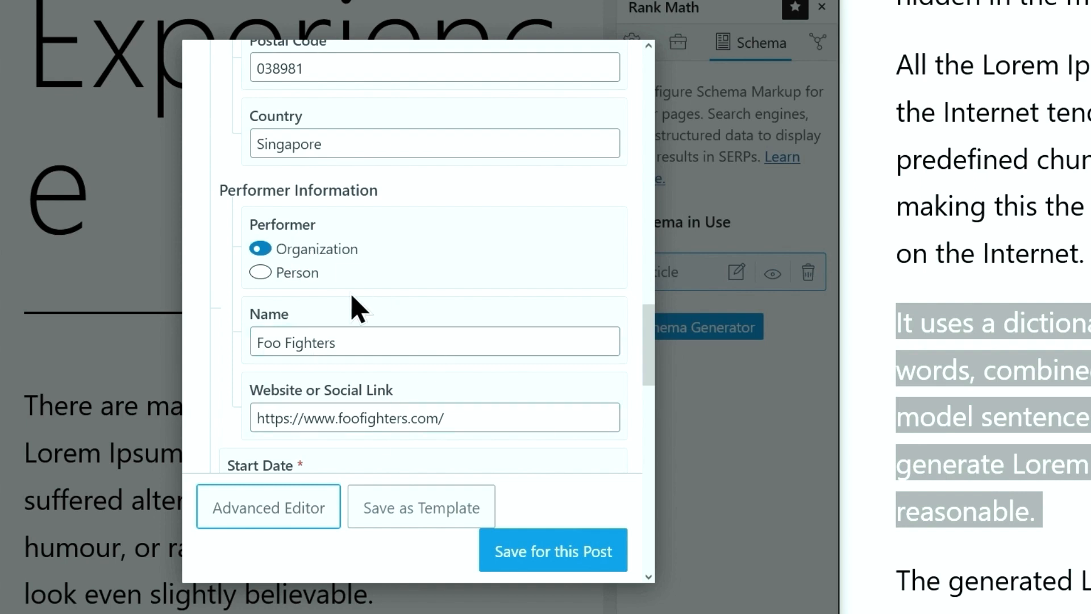
pyautogui.scroll(-5, 370, 330)
pyautogui.scroll(2, 370, 333)
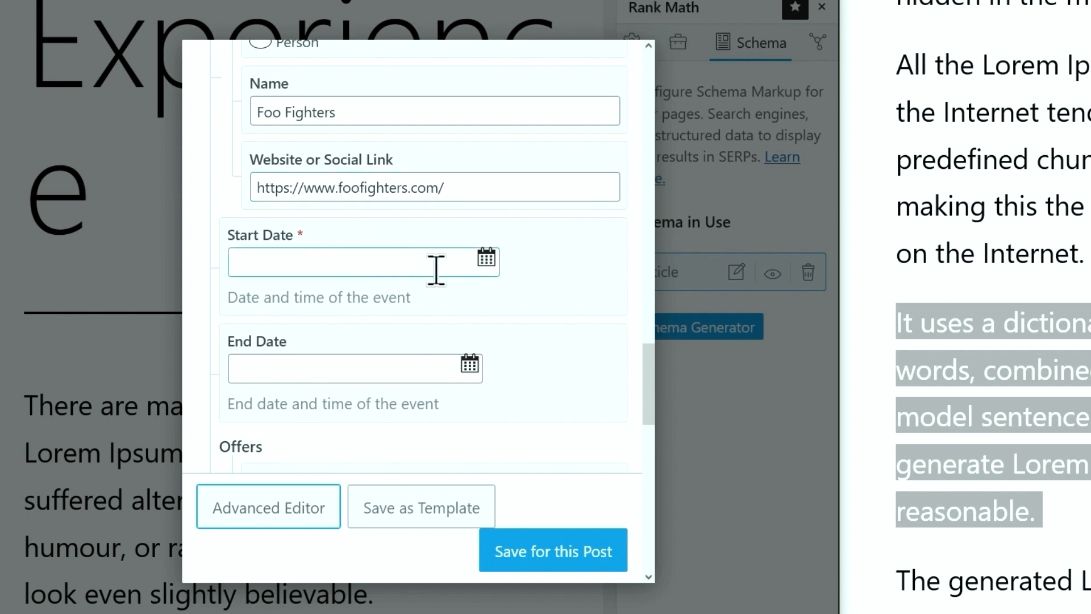
# Set the event start date to 2022-01-27T19:24:00
pyautogui.click(486, 259)
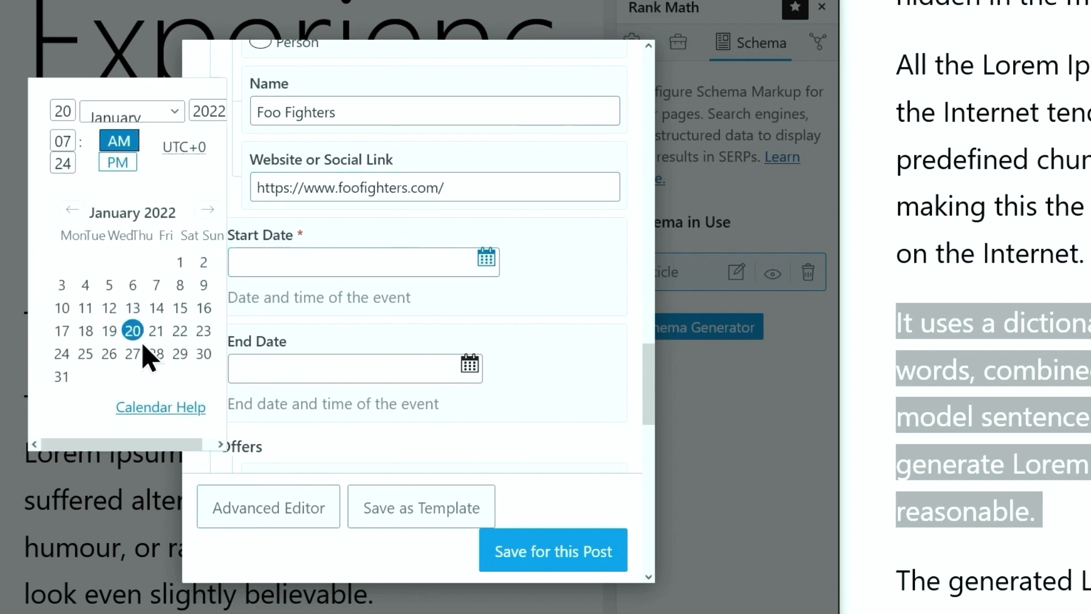
pyautogui.click(133, 354)
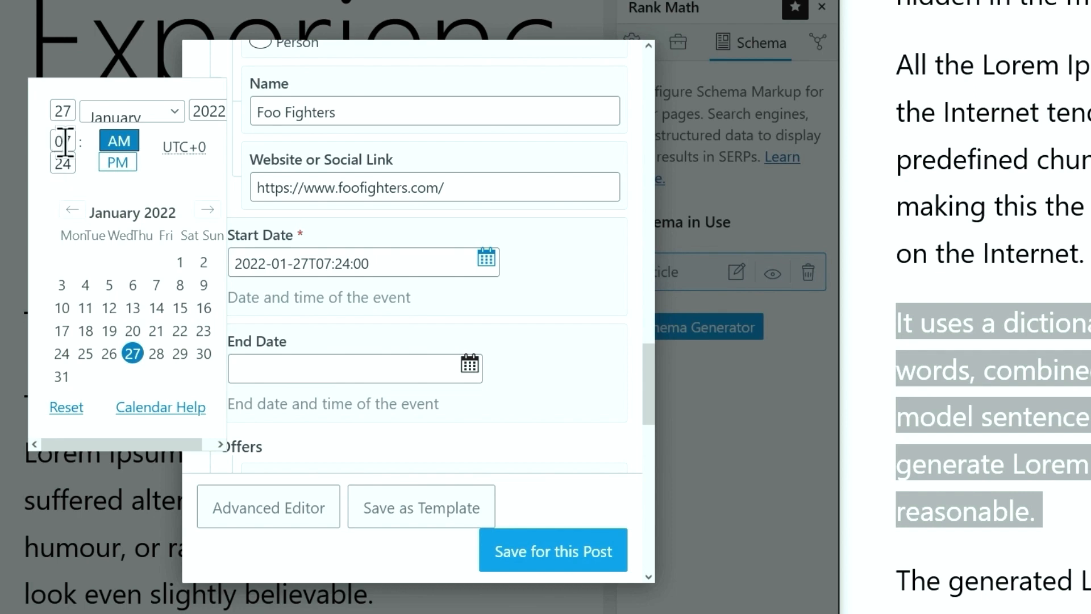
pyautogui.click(107, 170)
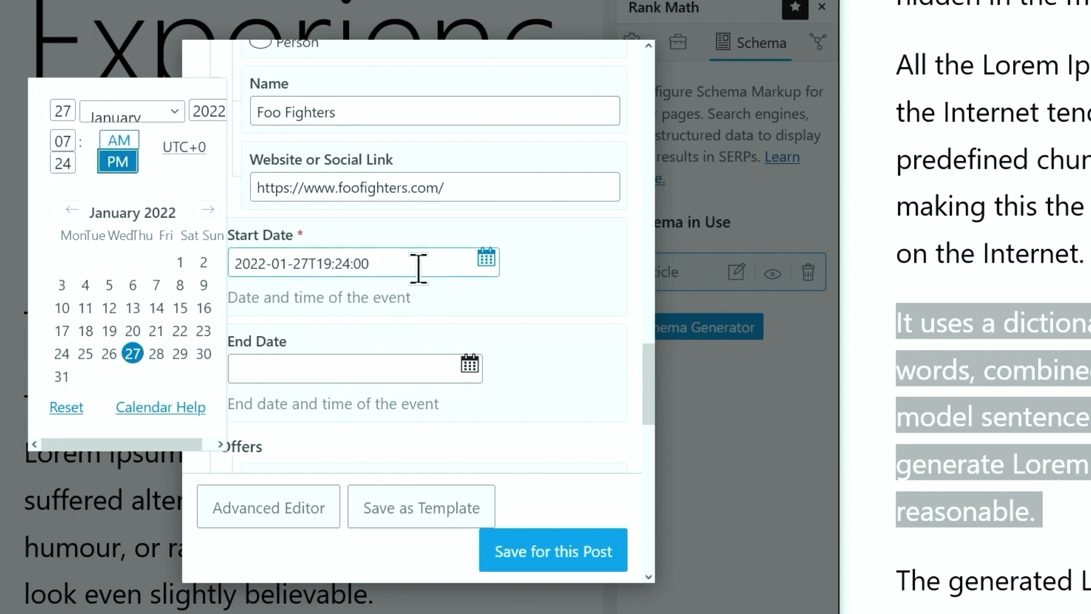
pyautogui.click(485, 259)
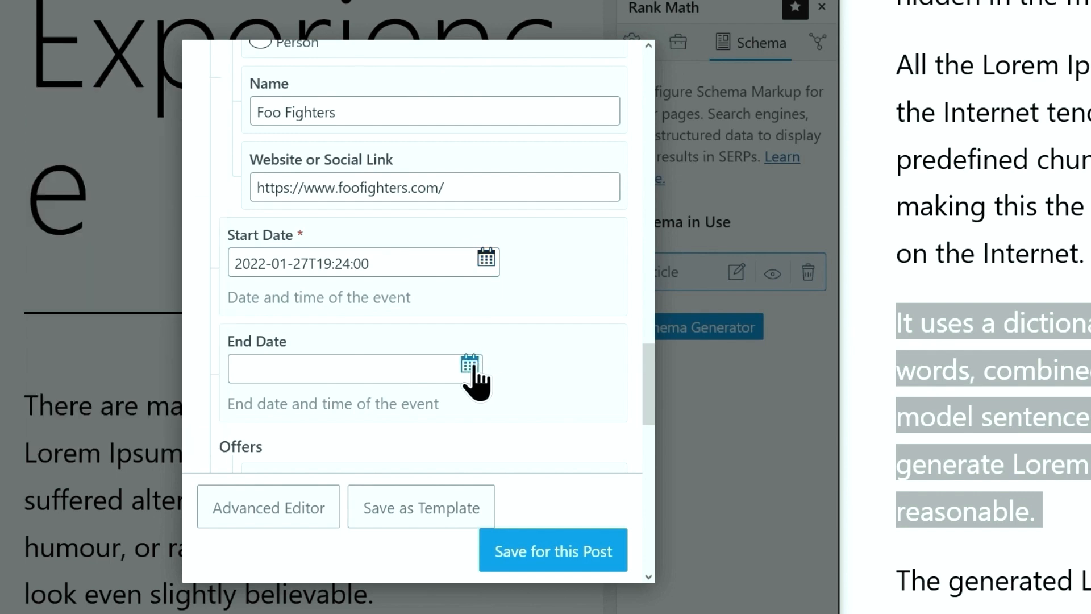
# Set the event end date to 2022-01-30T07:25:00
pyautogui.click(479, 364)
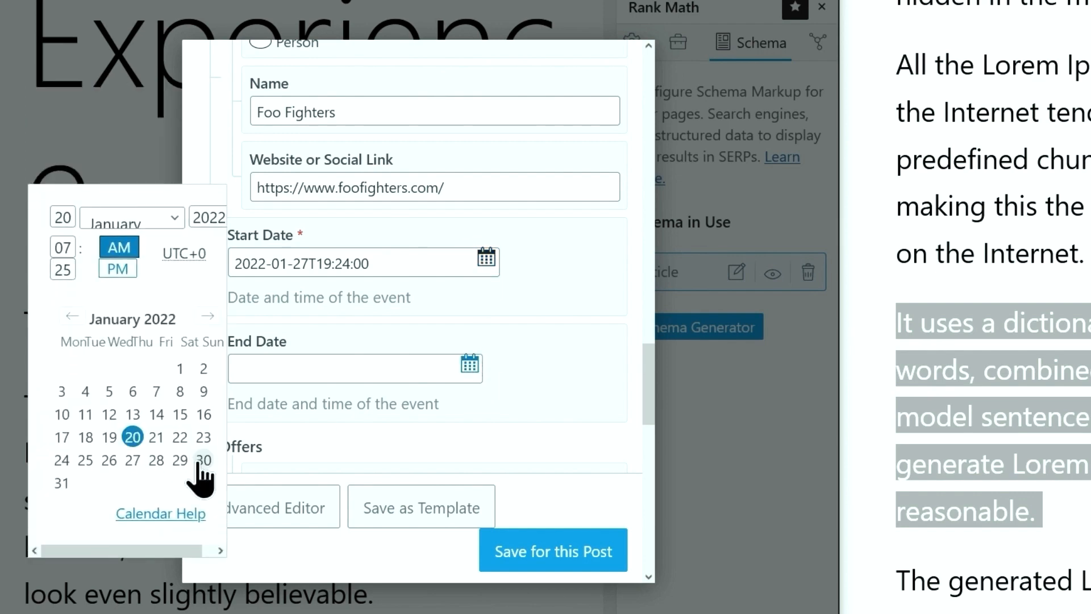
pyautogui.click(204, 460)
pyautogui.click(470, 366)
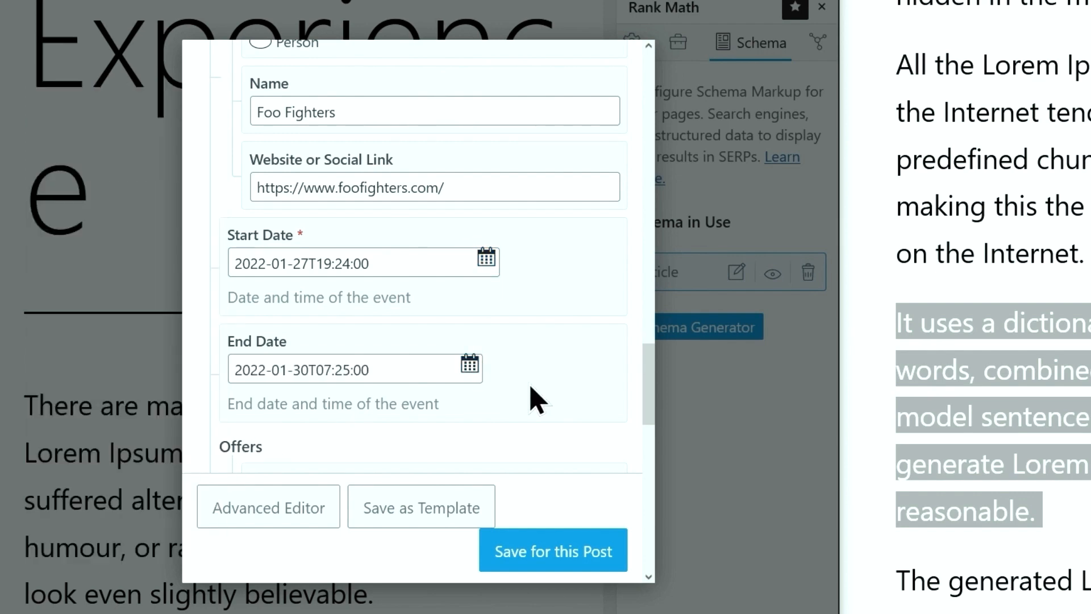
pyautogui.scroll(-5, 537, 401)
pyautogui.click(344, 165)
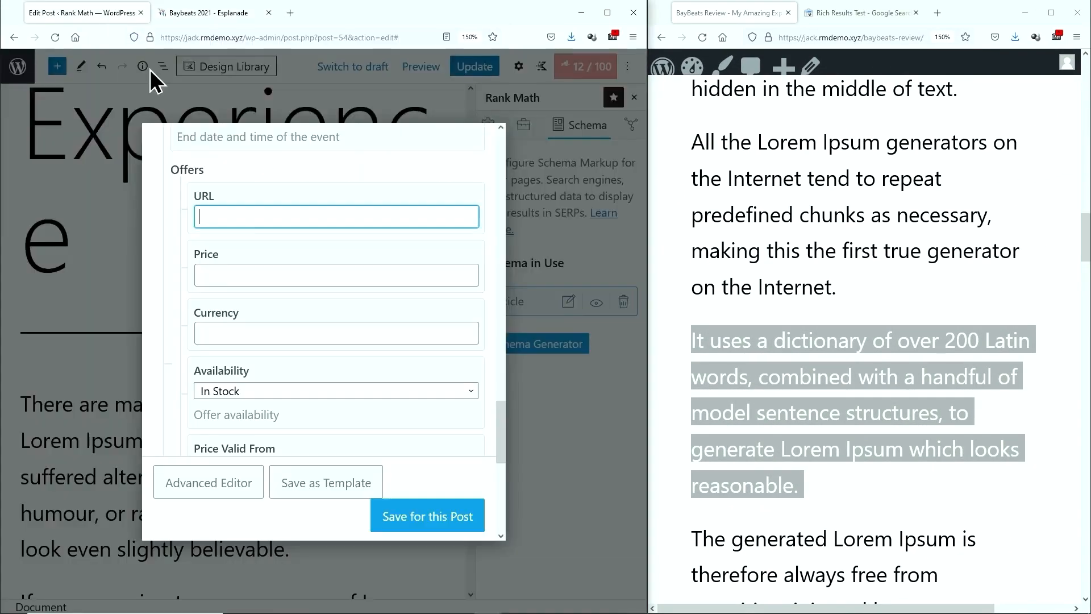
# Paste the Esplanade BayBeats 2021 page as the offer URL and enter SGD as currency
pyautogui.write('https://www.esplanade.com/festivals-and-series/baybeats/2021')
pyautogui.click(242, 271)
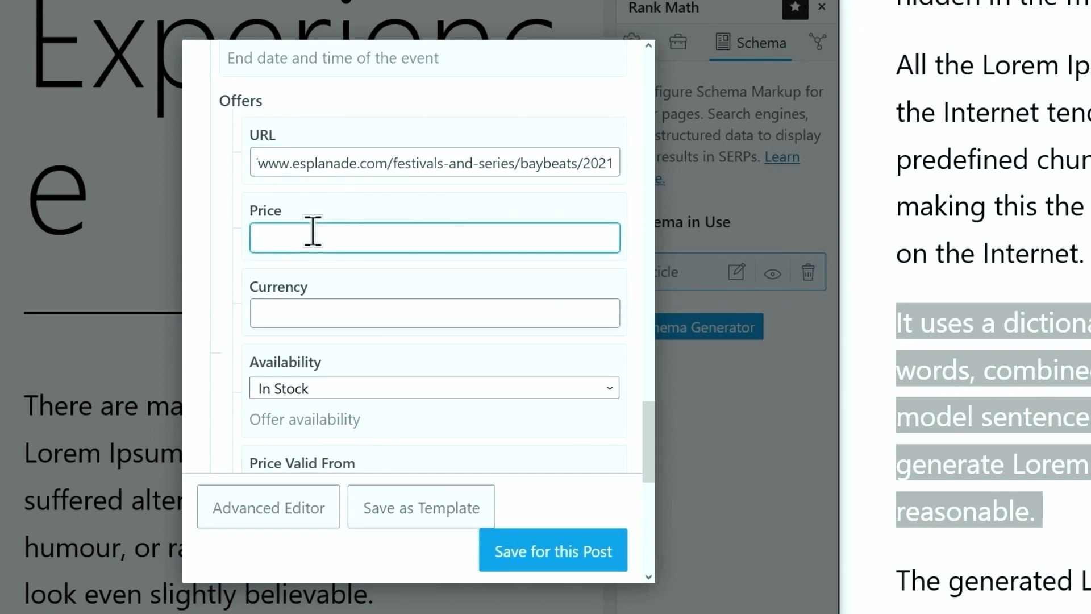
pyautogui.click(323, 311)
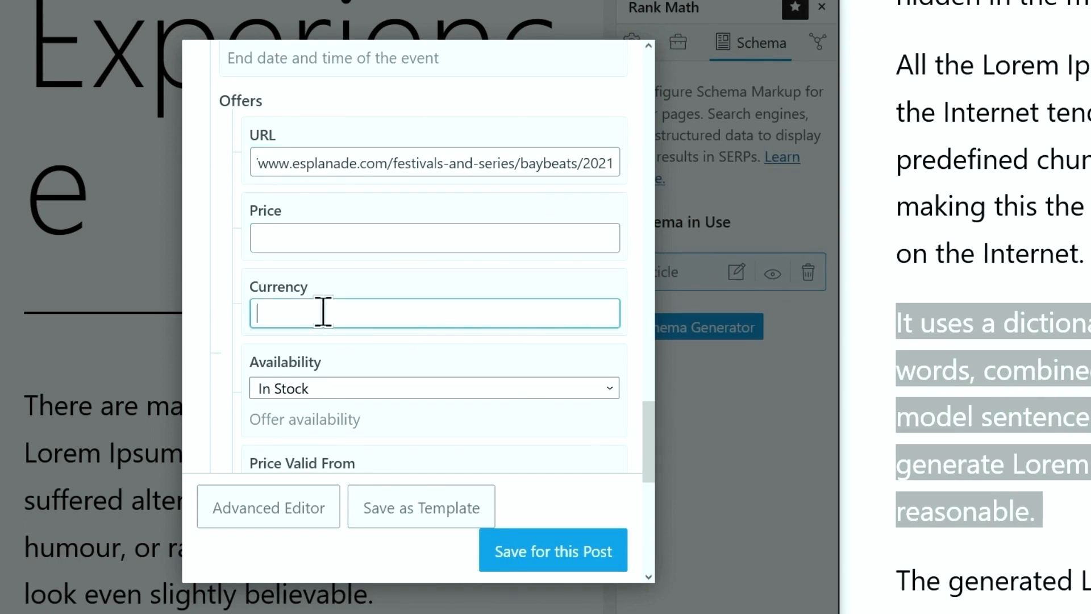
pyautogui.write('SGD')
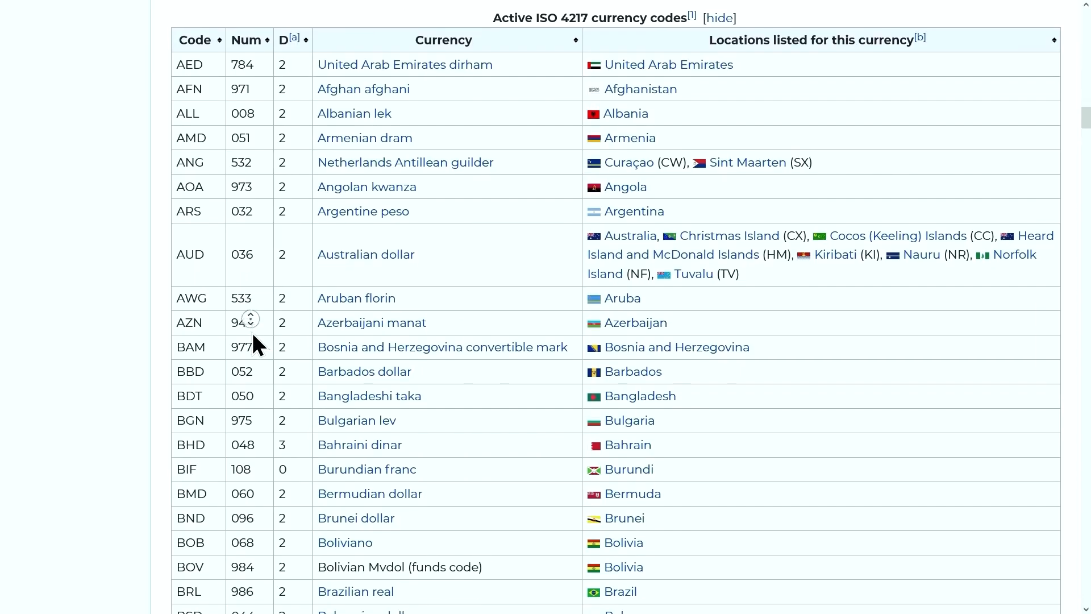
# Scroll down through Wikipedia's table of active ISO 4217 currency codes
pyautogui.scroll(-3, 251, 330)
pyautogui.scroll(-2, 253, 336)
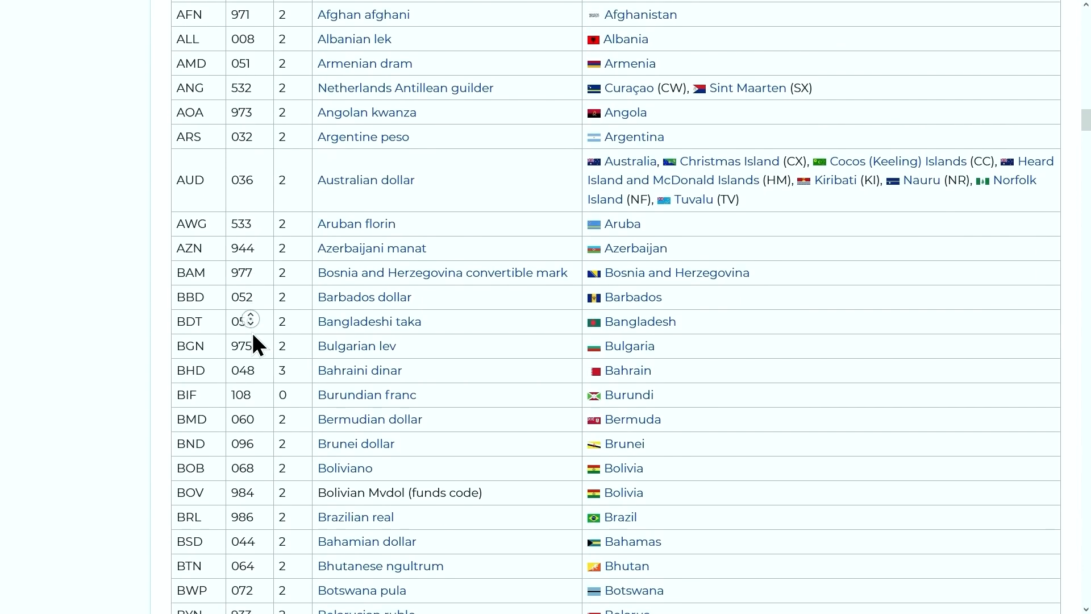
pyautogui.scroll(-2, 253, 335)
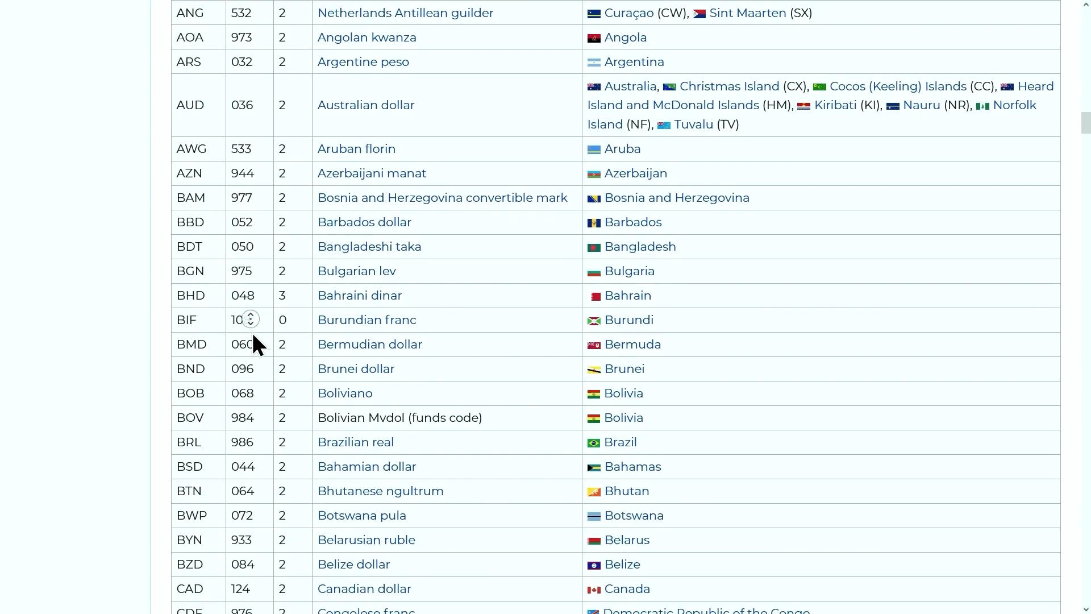
pyautogui.scroll(-2, 253, 336)
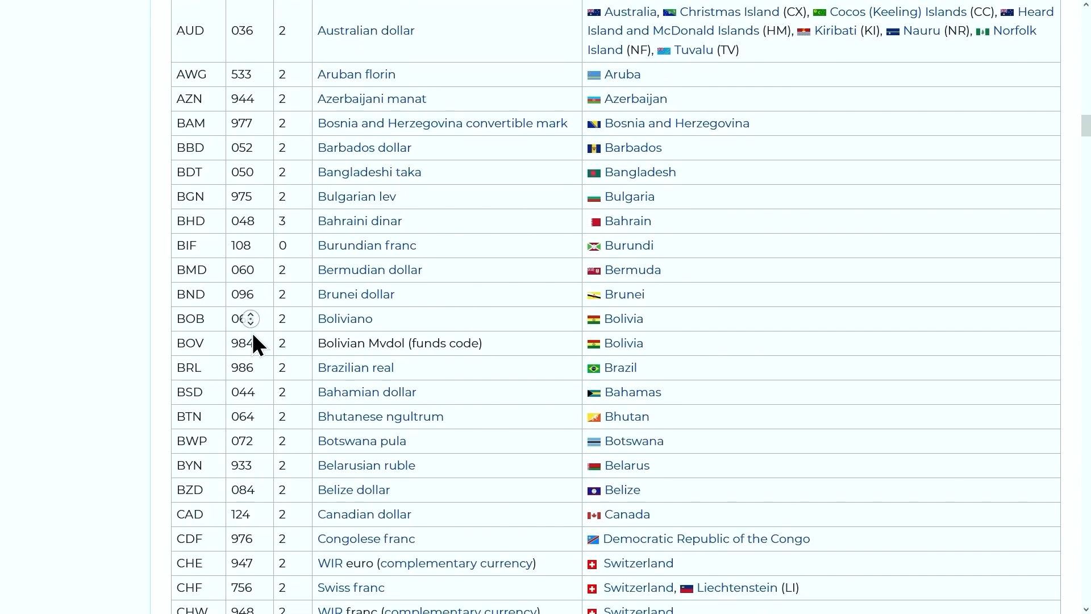
pyautogui.scroll(-2, 253, 336)
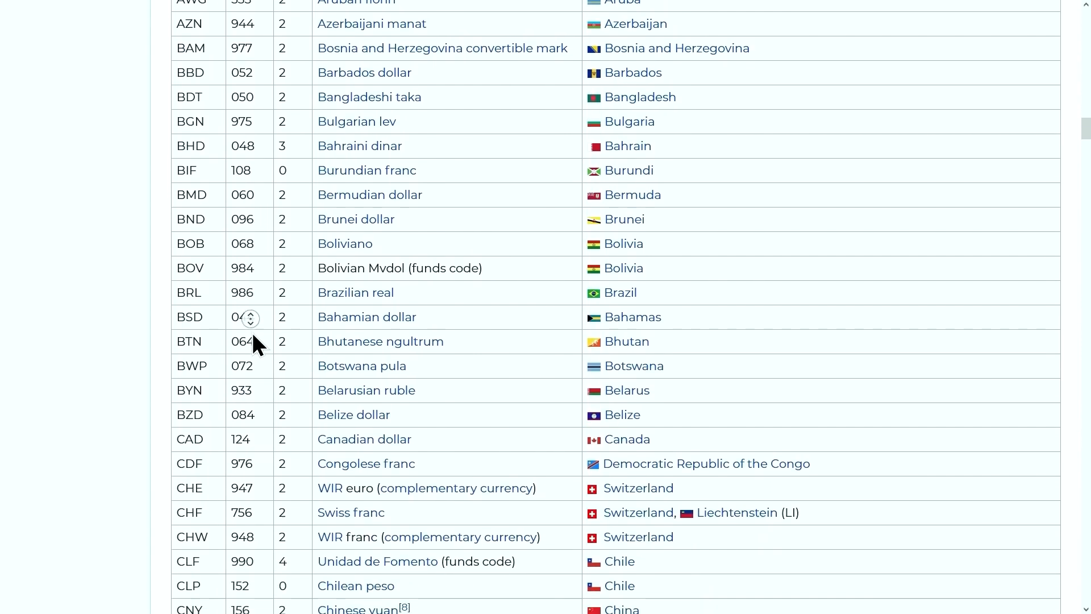
pyautogui.scroll(-2, 253, 335)
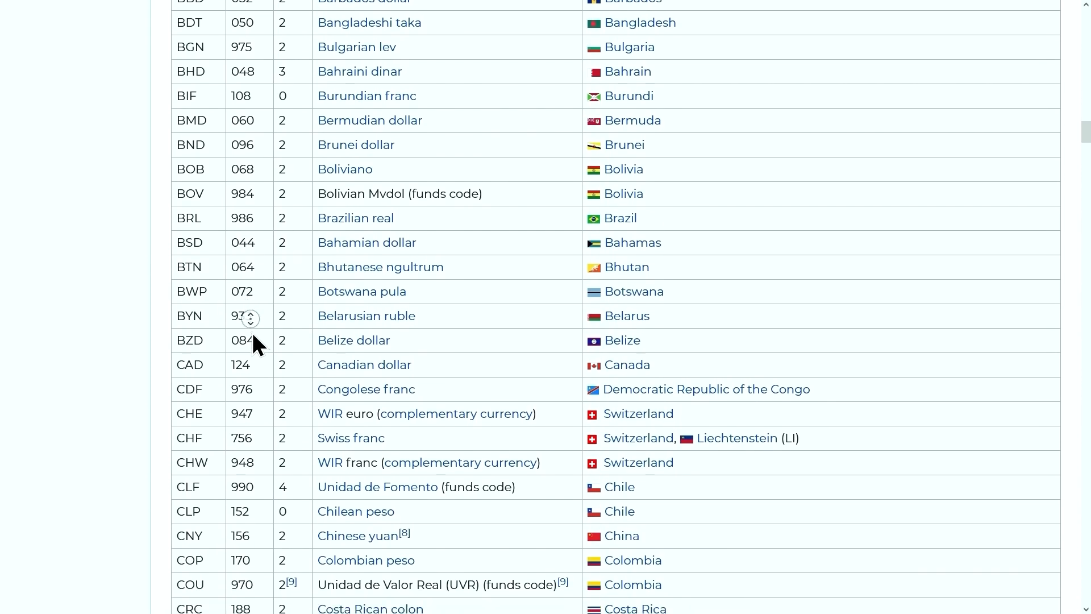
pyautogui.scroll(-2, 252, 336)
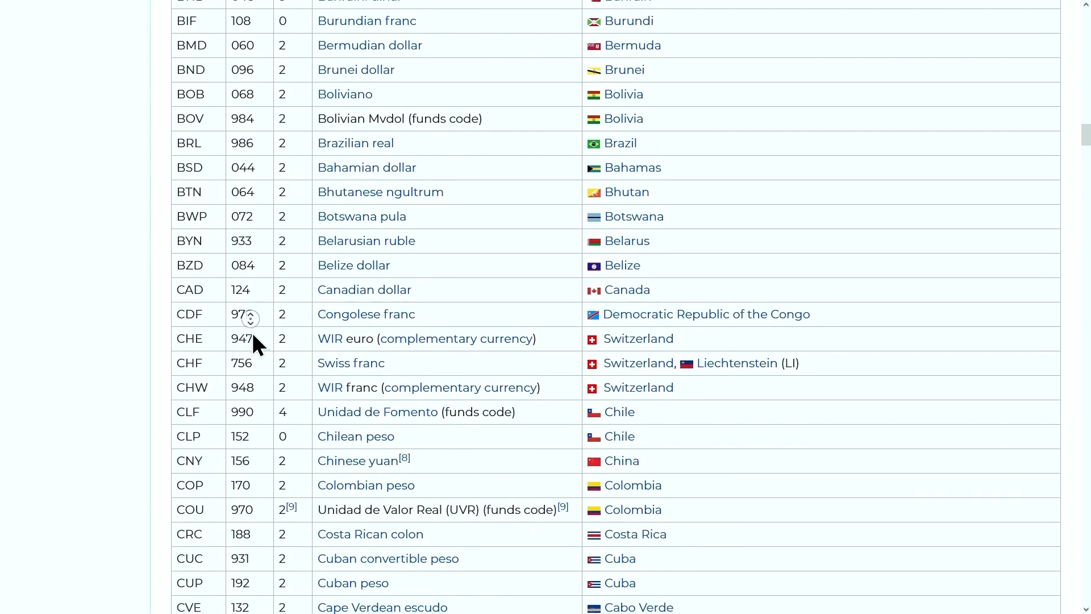
pyautogui.scroll(-1, 252, 332)
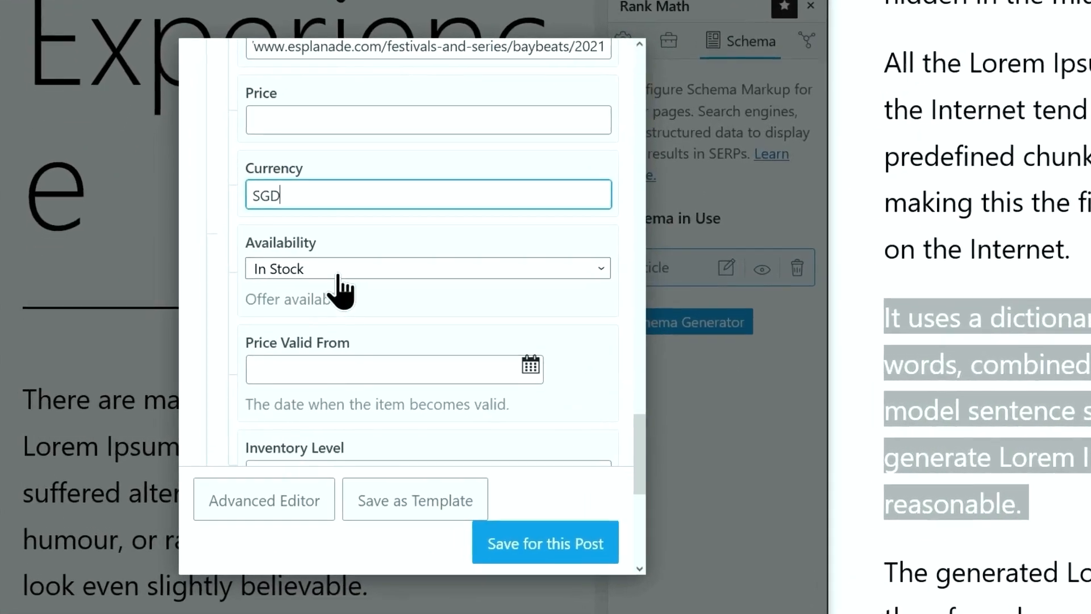
# Keep the offer In Stock and make the price valid from 27 January 2022
pyautogui.click(338, 267)
pyautogui.click(340, 301)
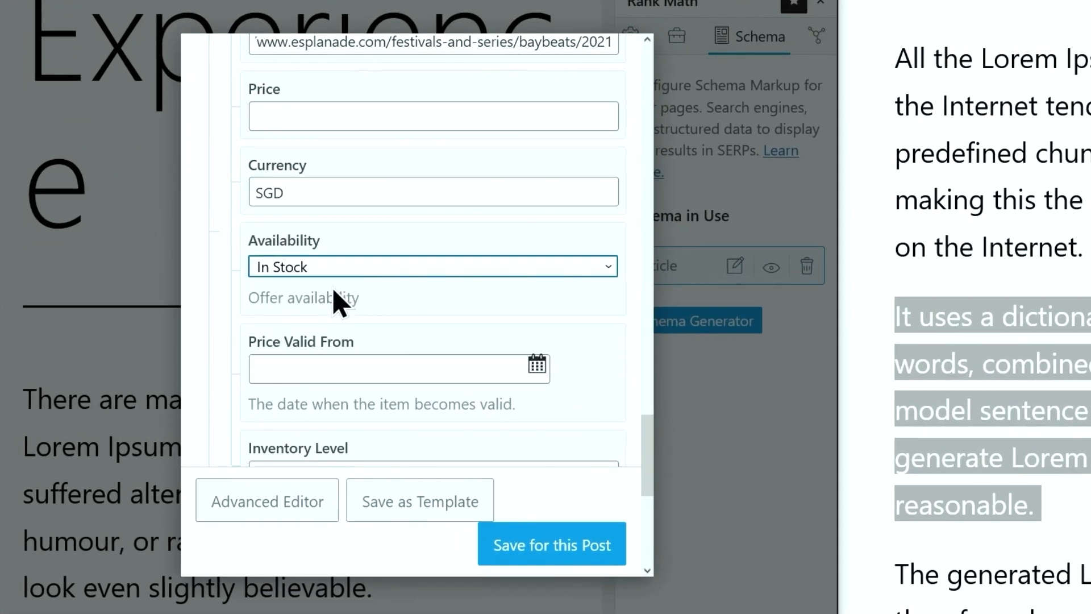
pyautogui.click(333, 266)
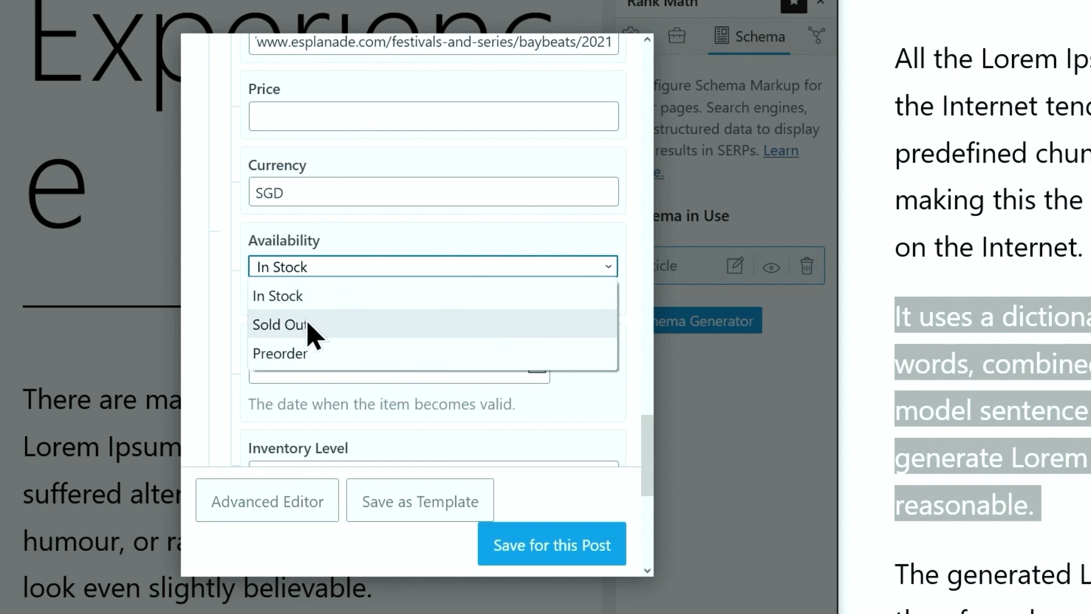
pyautogui.click(318, 297)
pyautogui.click(339, 368)
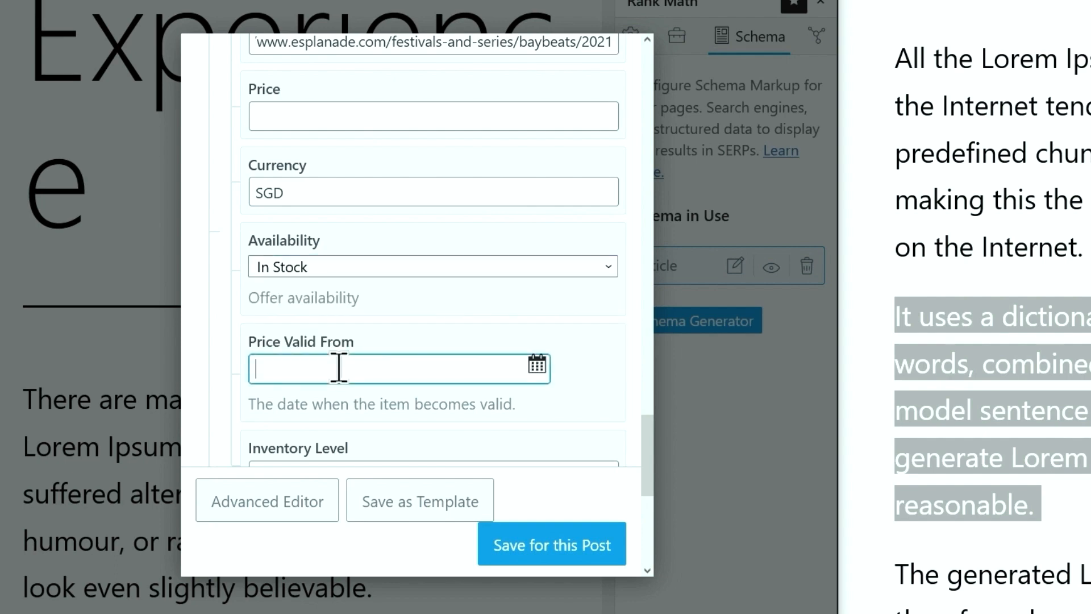
pyautogui.click(538, 365)
pyautogui.click(141, 435)
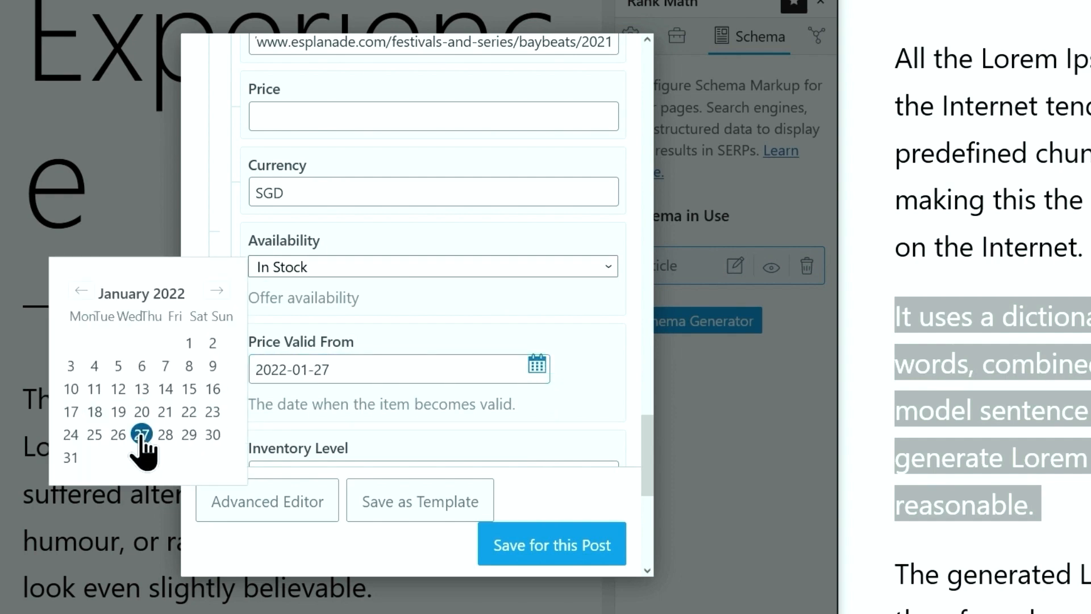
pyautogui.scroll(-4, 455, 255)
pyautogui.click(441, 246)
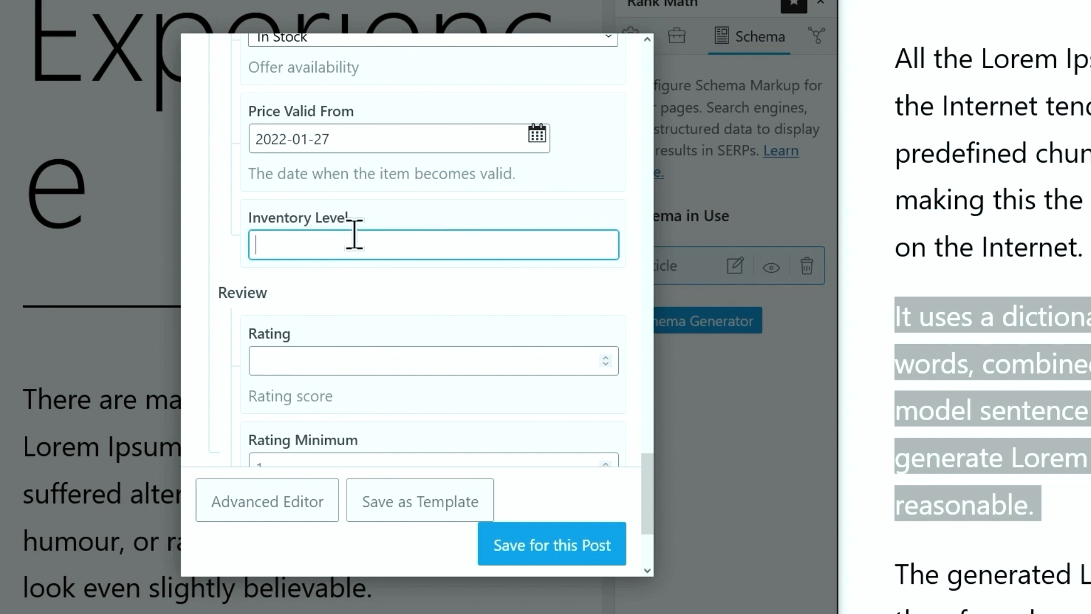
# Give the review a rating of 4.8
pyautogui.scroll(-3, 353, 236)
pyautogui.click(366, 185)
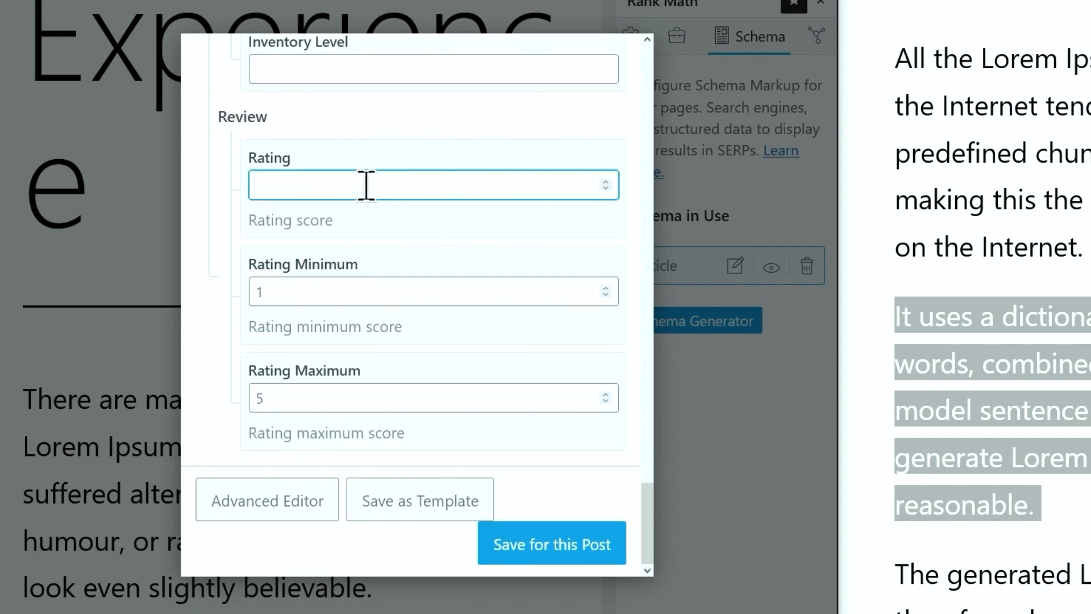
pyautogui.write('4.8')
pyautogui.scroll(10, 448, 409)
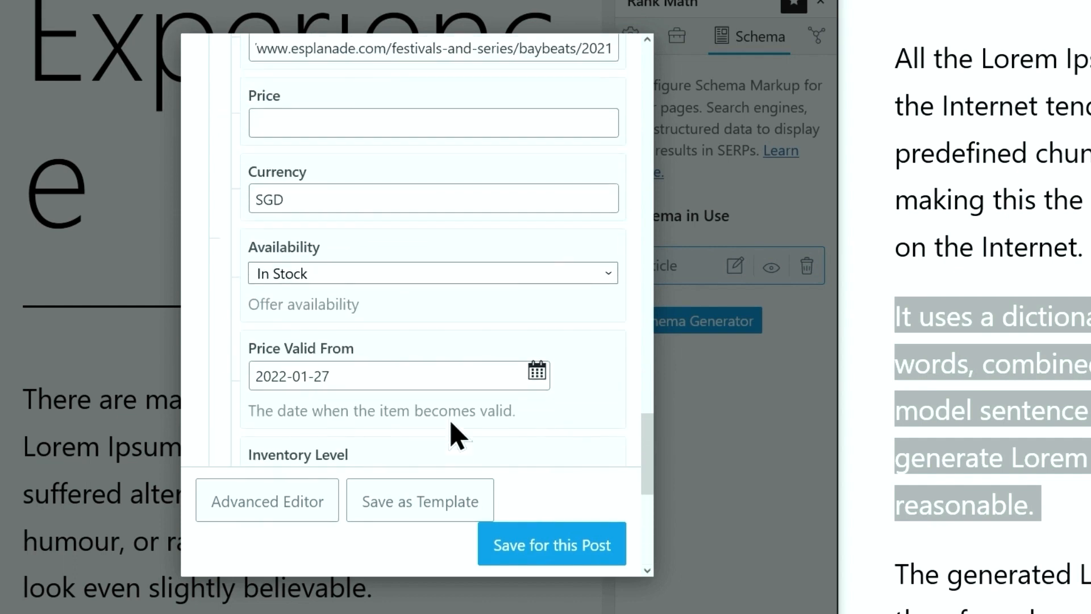
pyautogui.scroll(8, 455, 434)
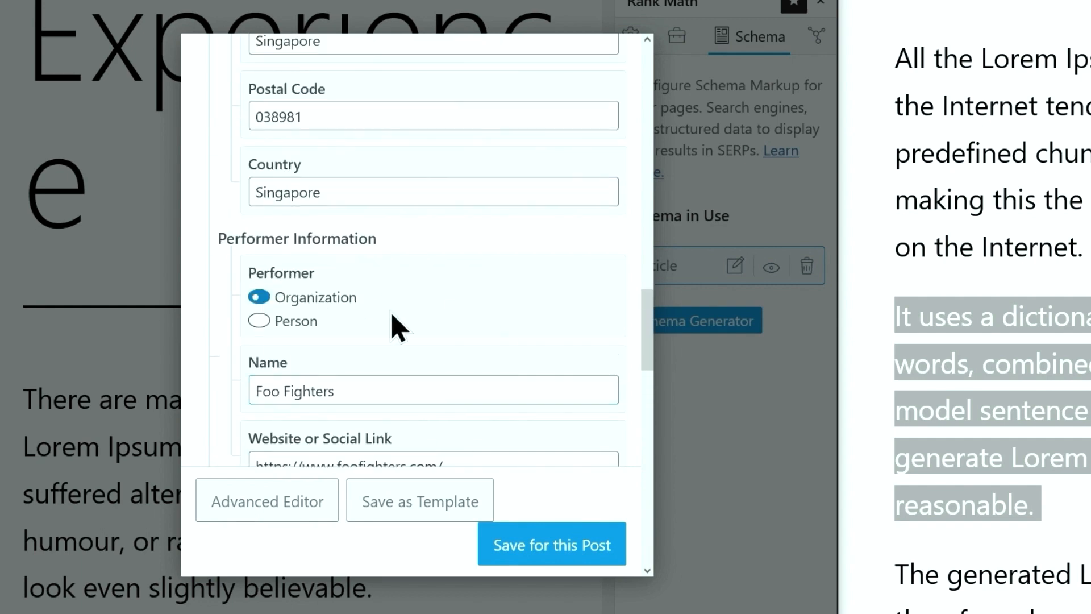
# Convert the Event schema into raw editable properties in the Advanced Editor
pyautogui.click(288, 518)
pyautogui.click(481, 334)
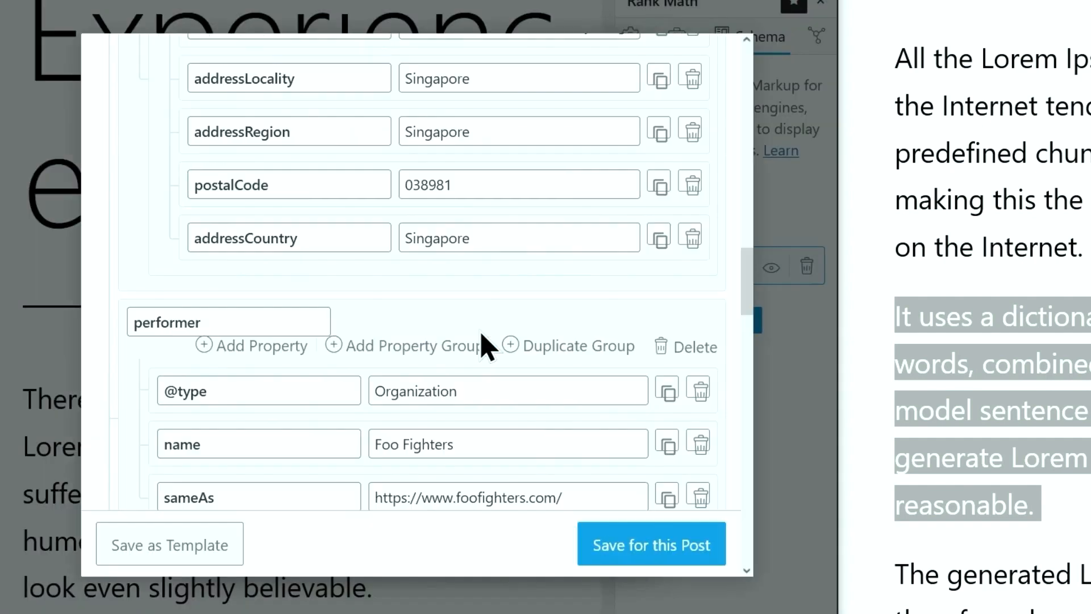
pyautogui.scroll(8, 469, 362)
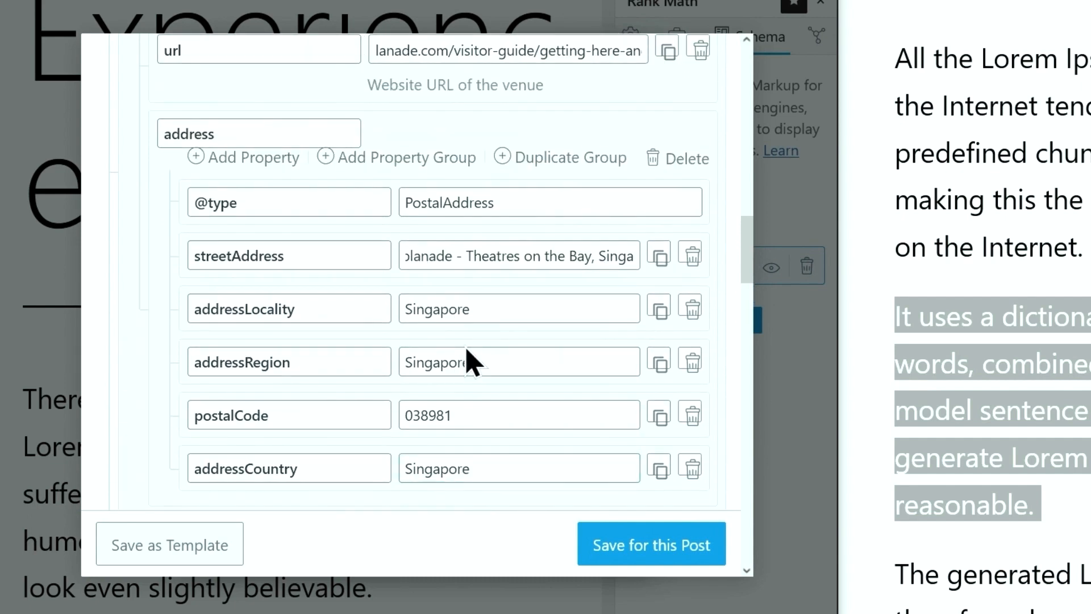
pyautogui.scroll(6, 469, 362)
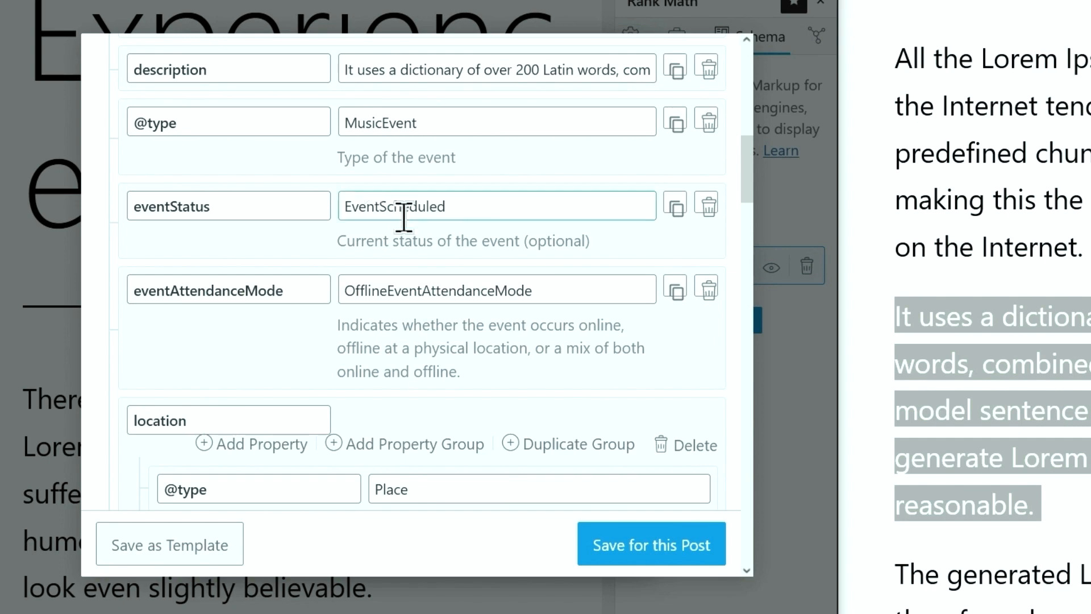
pyautogui.scroll(4, 404, 214)
pyautogui.scroll(2, 483, 398)
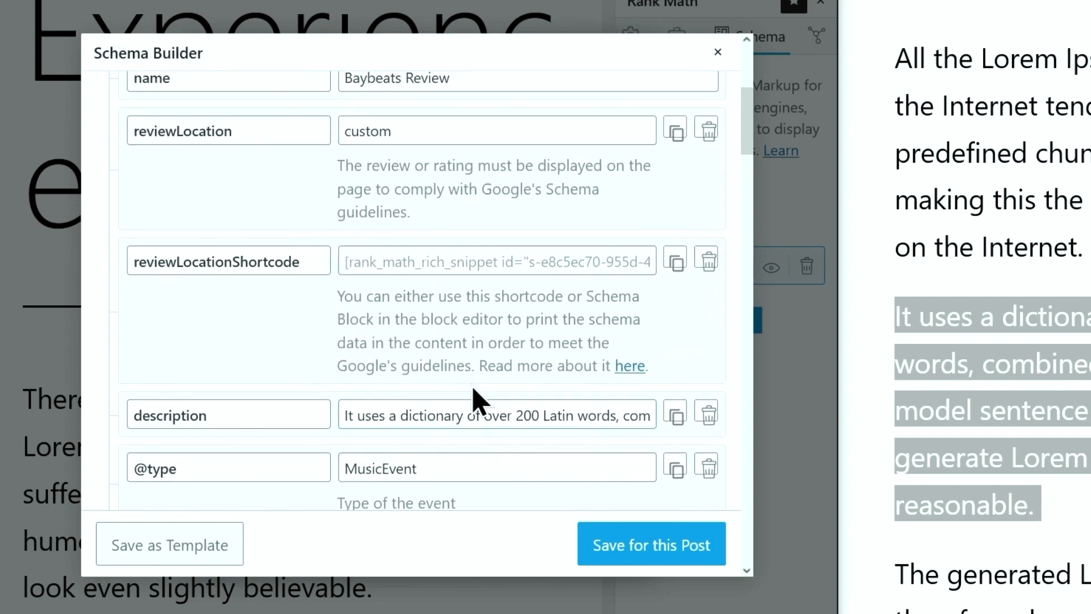
pyautogui.scroll(-12, 478, 401)
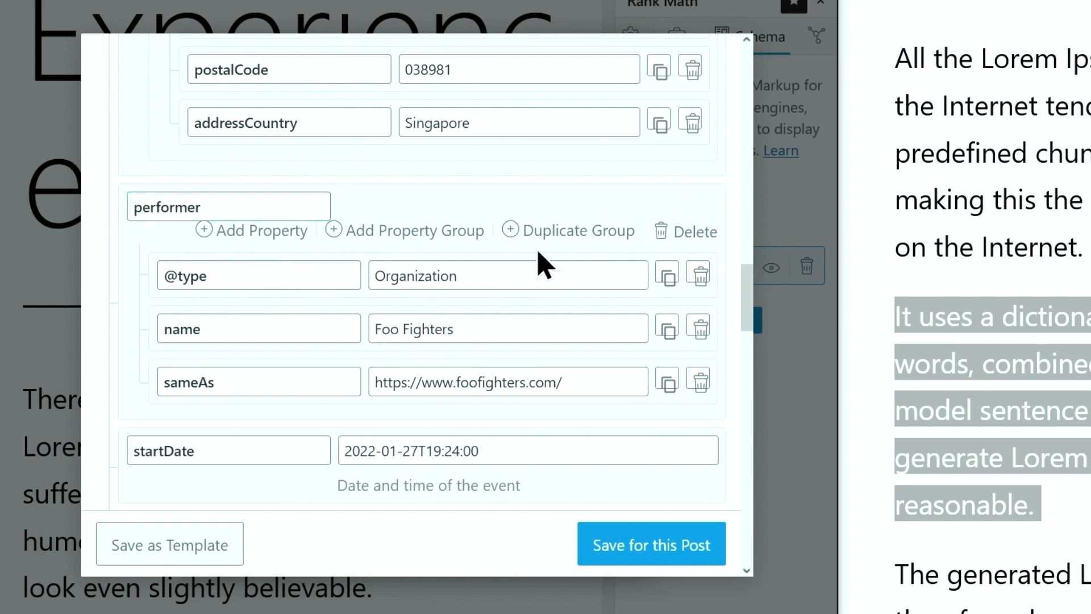
# Duplicate the performer group as Maroon 5 with the maroon5.com website
pyautogui.click(561, 240)
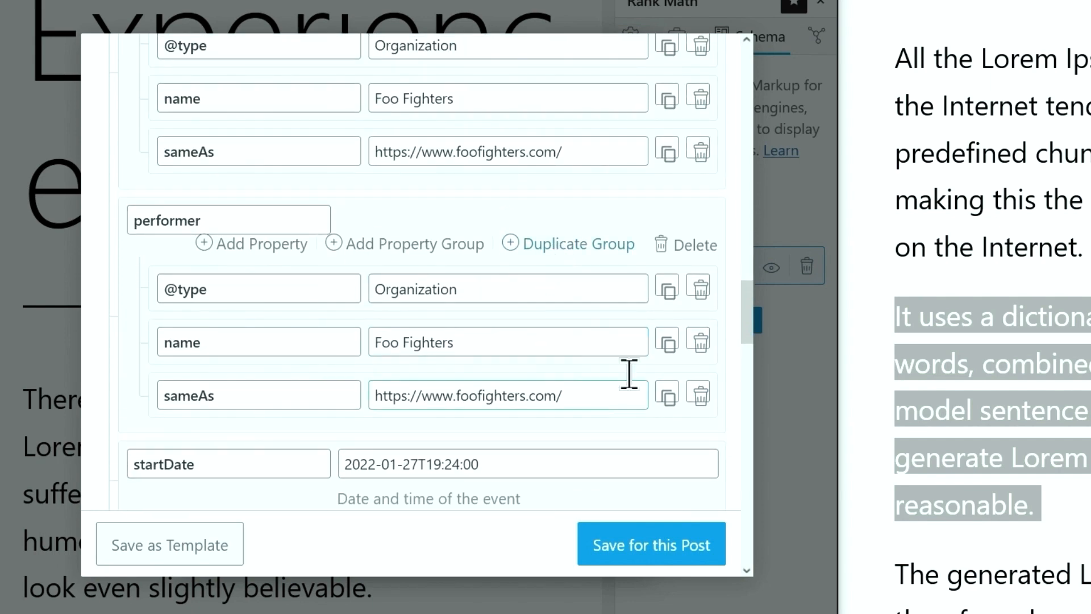
pyautogui.moveTo(470, 346); pyautogui.dragTo(346, 341)
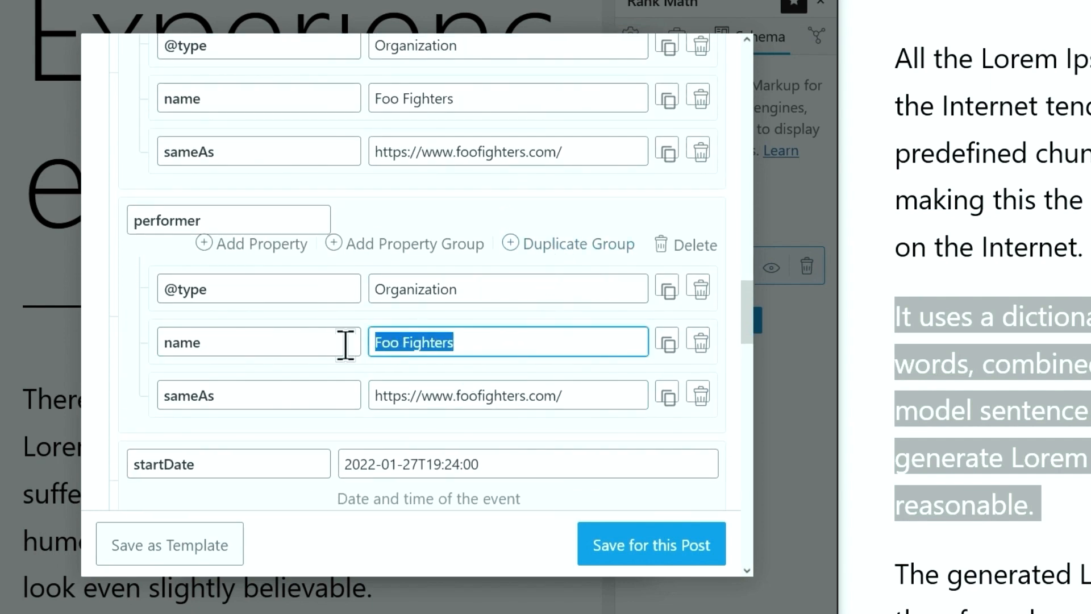
pyautogui.press('BackSpace')
pyautogui.press('Tab')
pyautogui.press('BackSpace')
pyautogui.click(422, 336)
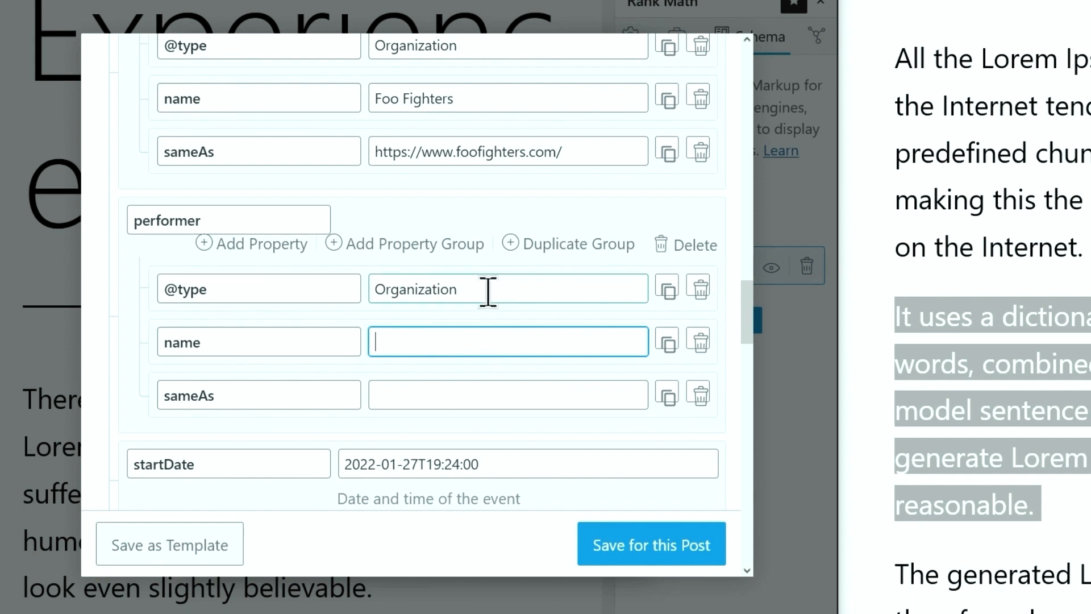
pyautogui.moveTo(487, 291); pyautogui.dragTo(329, 275)
pyautogui.click(418, 346)
pyautogui.write('Maroon 5')
pyautogui.click(426, 394)
pyautogui.write('https://www.maroon5.com/')
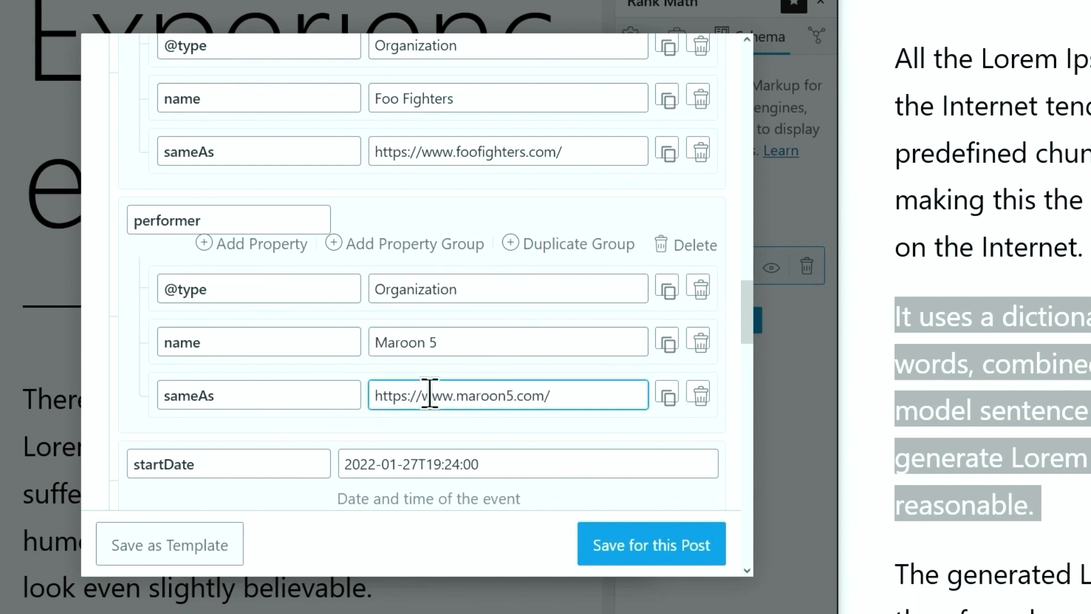
pyautogui.click(585, 263)
pyautogui.scroll(-4, 578, 251)
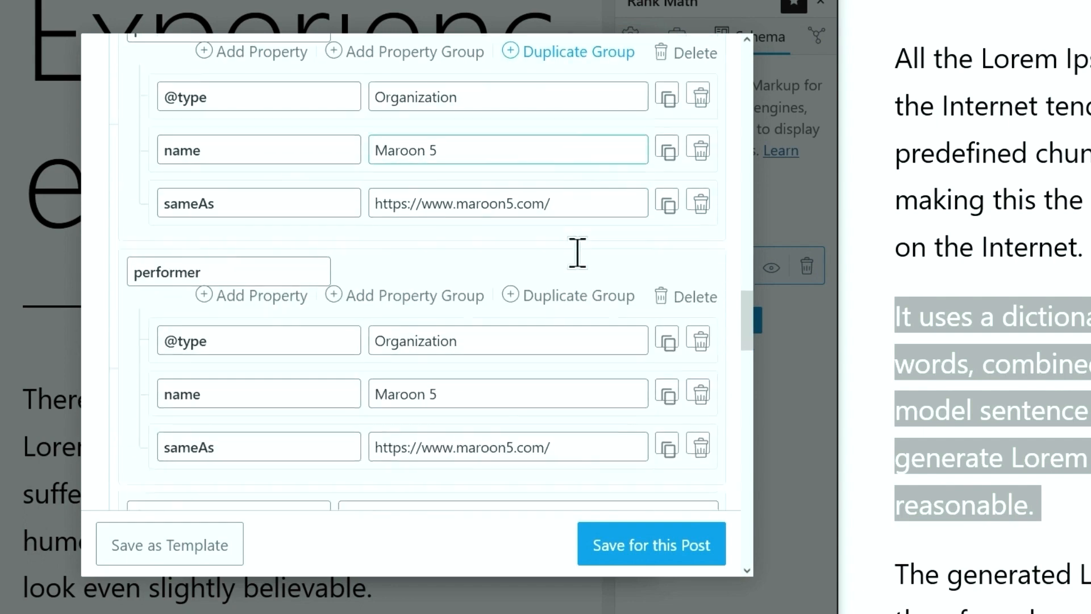
pyautogui.moveTo(539, 295); pyautogui.dragTo(372, 302)
pyautogui.write('Person')
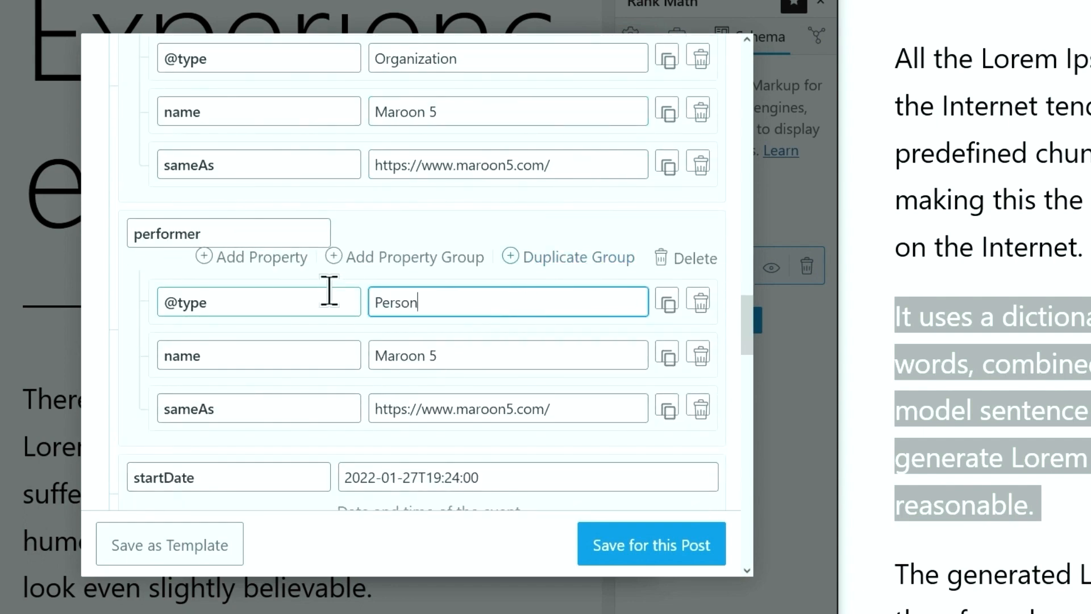
pyautogui.moveTo(437, 359); pyautogui.dragTo(283, 350)
pyautogui.write('Ed ')
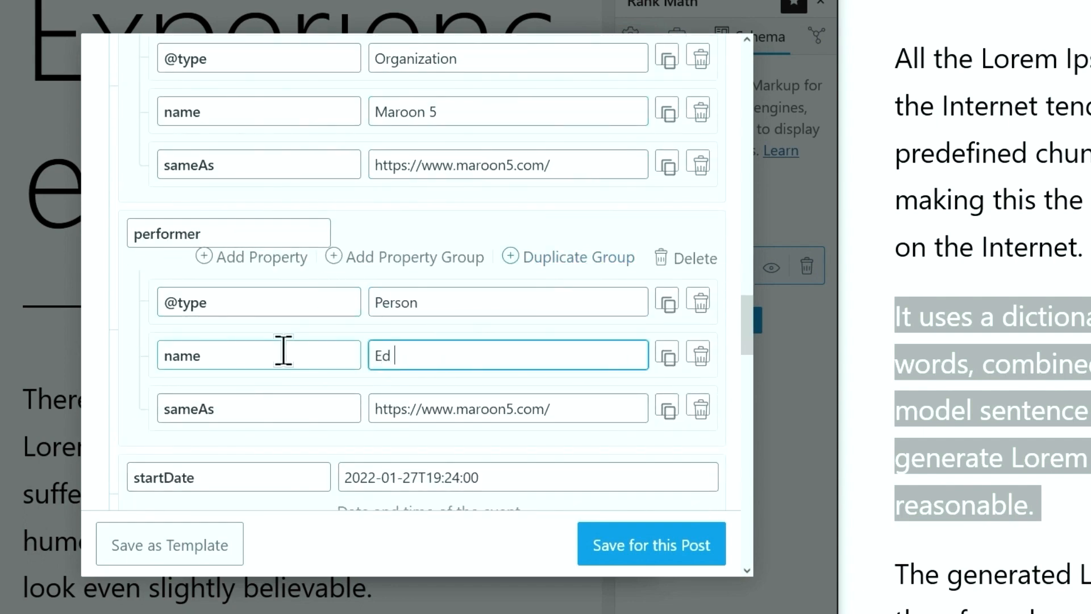
pyautogui.write('Sheeran')
pyautogui.moveTo(585, 410); pyautogui.dragTo(267, 395)
pyautogui.write('https://www.edsheeran.com/')
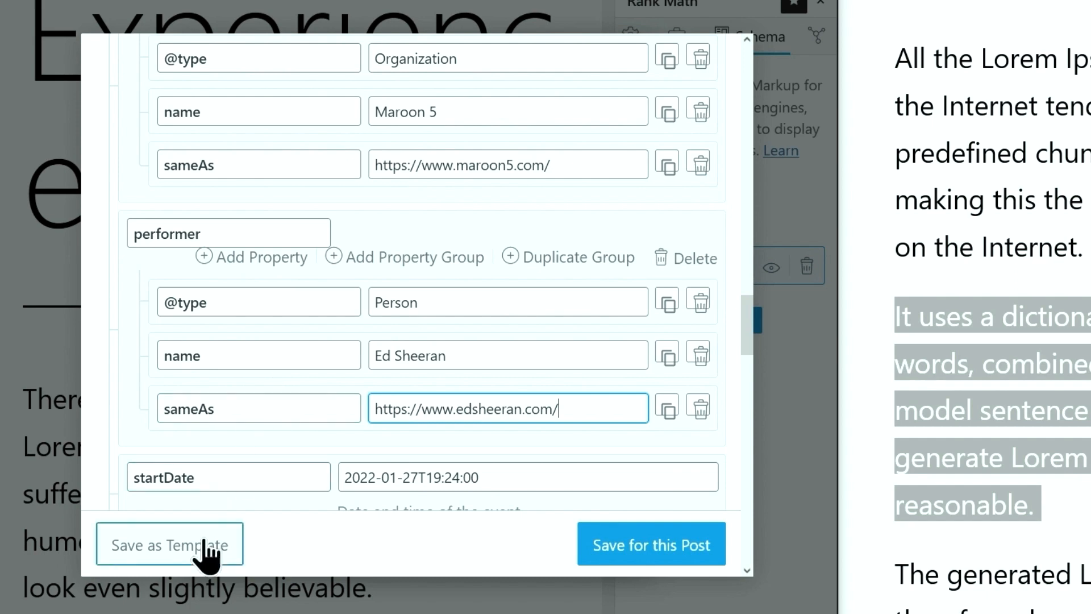
pyautogui.click(193, 539)
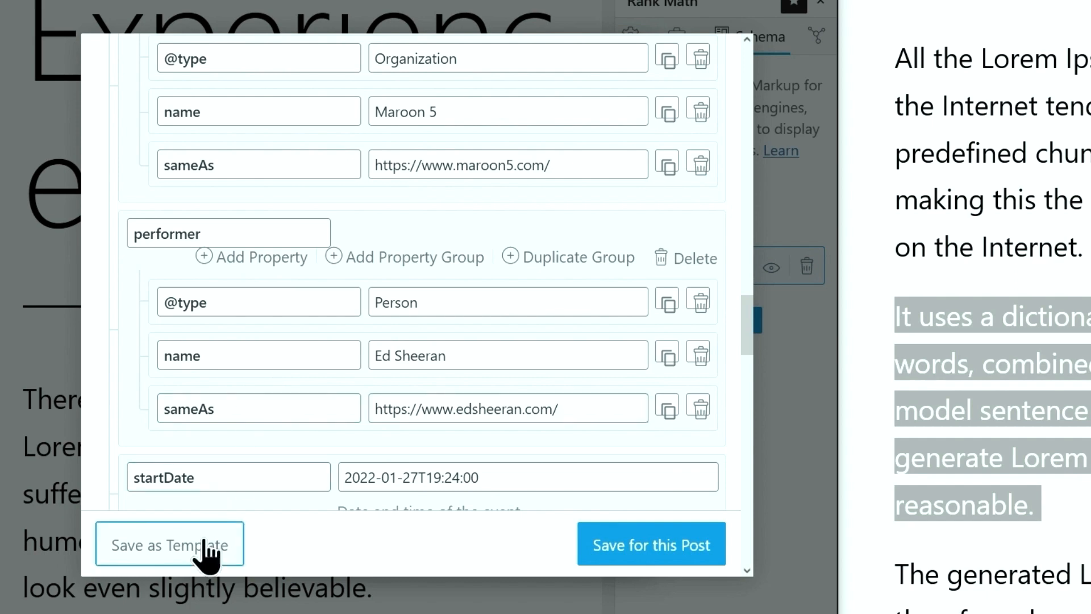
# Save the Event schema to this post and review the saved schema templates
pyautogui.click(673, 548)
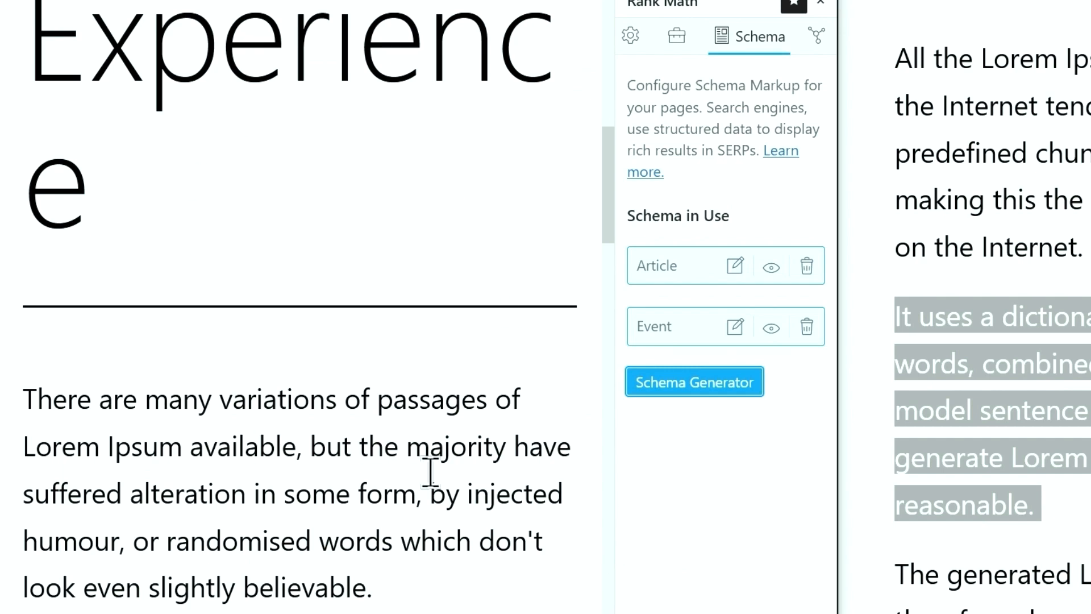
pyautogui.click(751, 390)
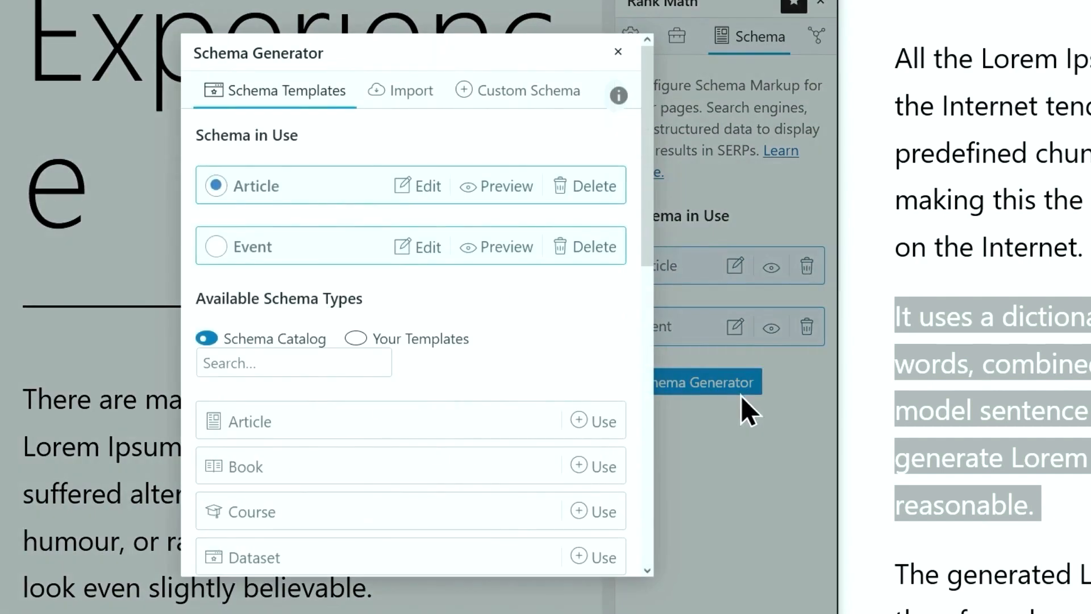
pyautogui.click(441, 338)
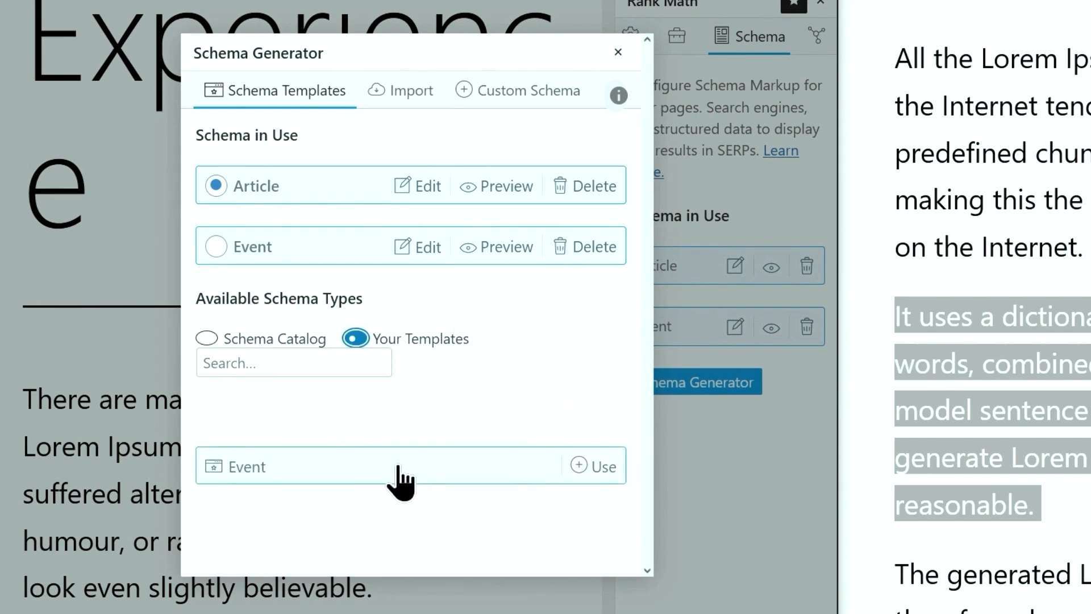
pyautogui.click(618, 52)
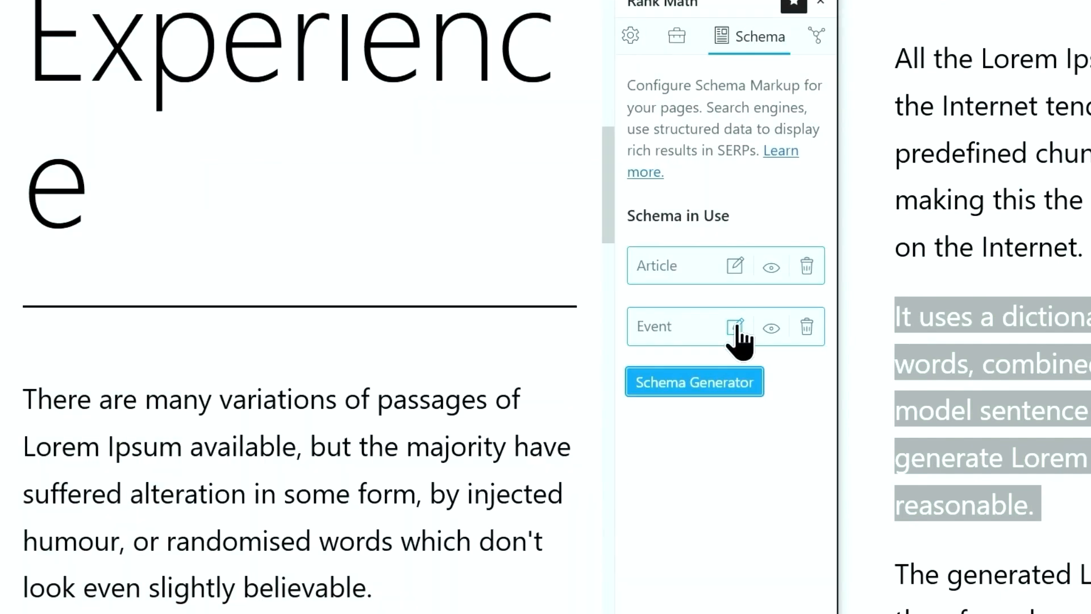
# Copy the Event schema's review shortcode from the schema builder
pyautogui.click(738, 329)
pyautogui.scroll(-5, 477, 315)
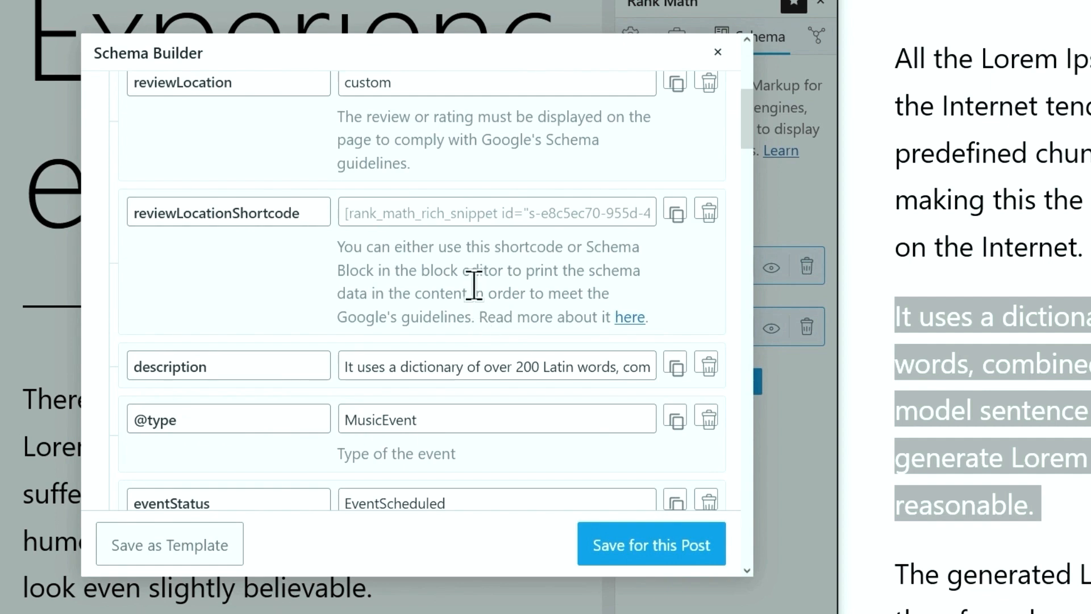
pyautogui.click(442, 212)
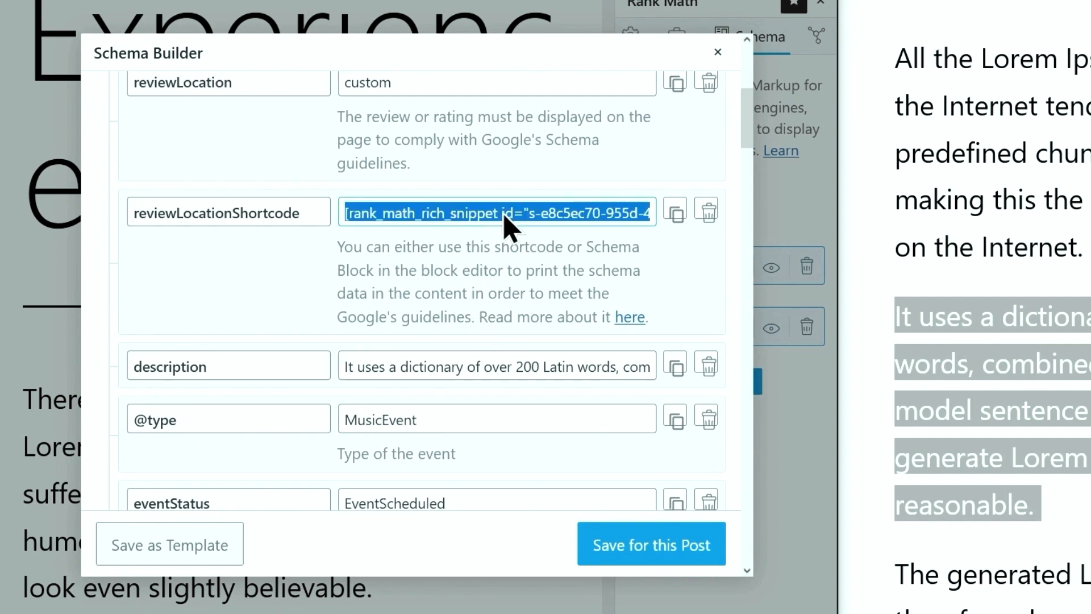
pyautogui.press('Escape')
# Paste the shortcode in a new block after 'rhoncus.', update the post, and reload the live page
pyautogui.scroll(-5, 407, 418)
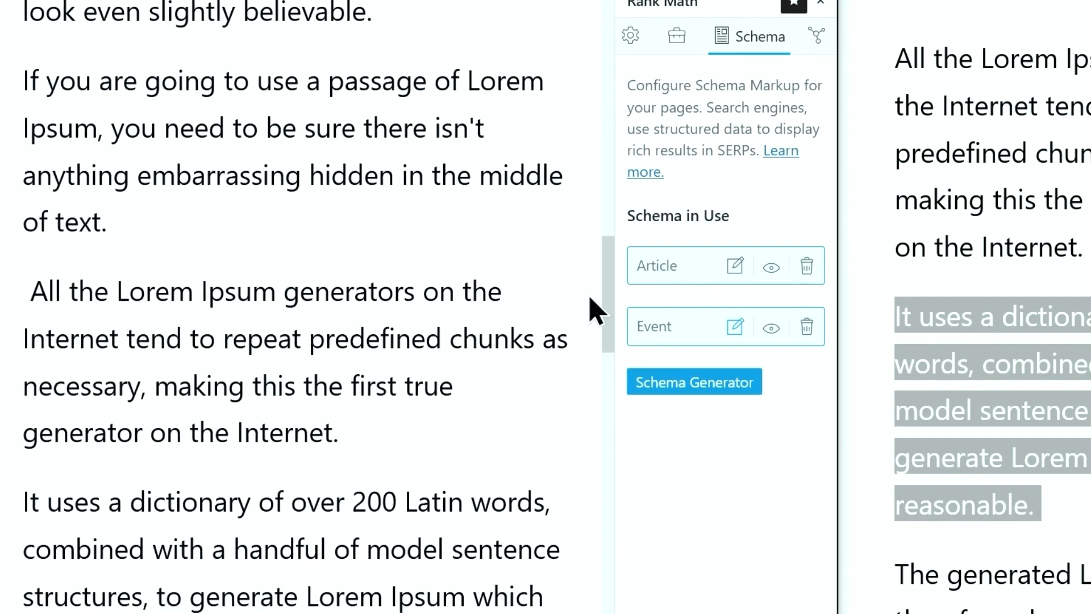
pyautogui.moveTo(605, 299); pyautogui.dragTo(608, 399)
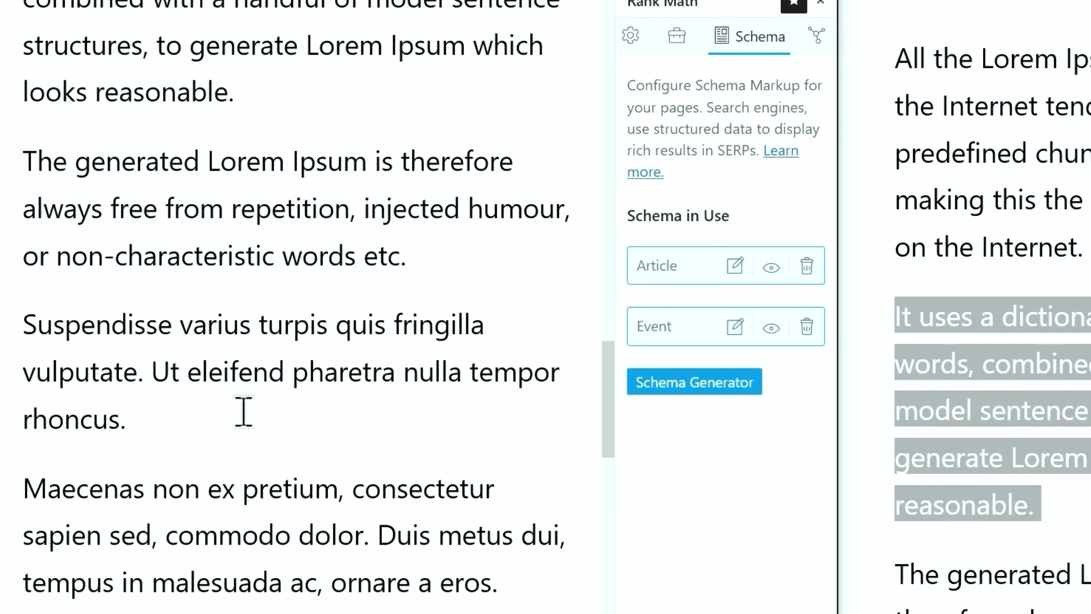
pyautogui.click(262, 412)
pyautogui.press('Return')
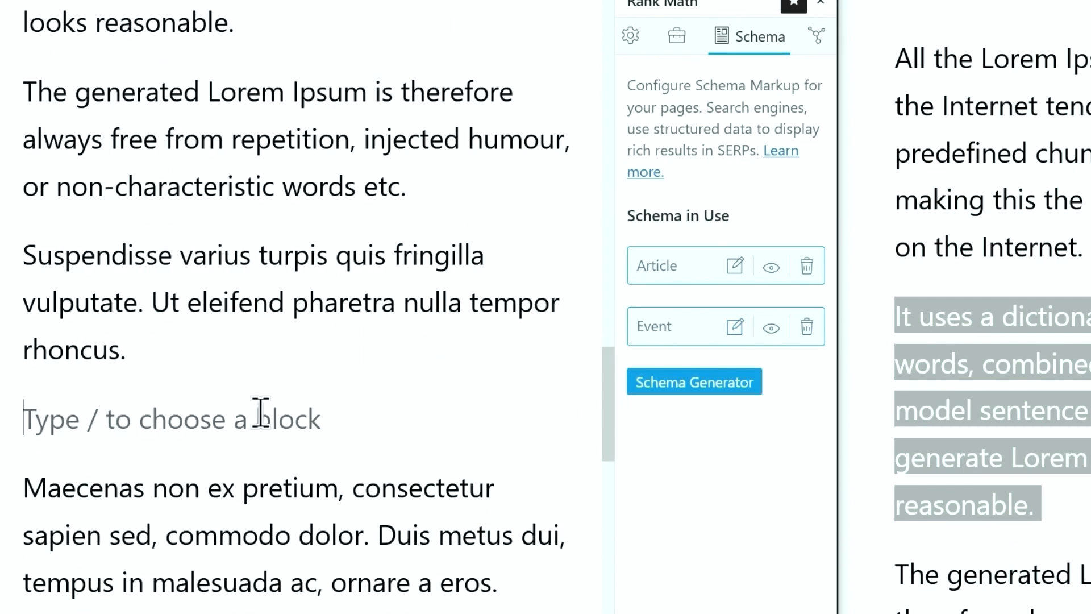
pyautogui.write('[rank_math_rich_snippet id="s-e8c5ec70-955d-4211-ba57-6f4ec608303d"]')
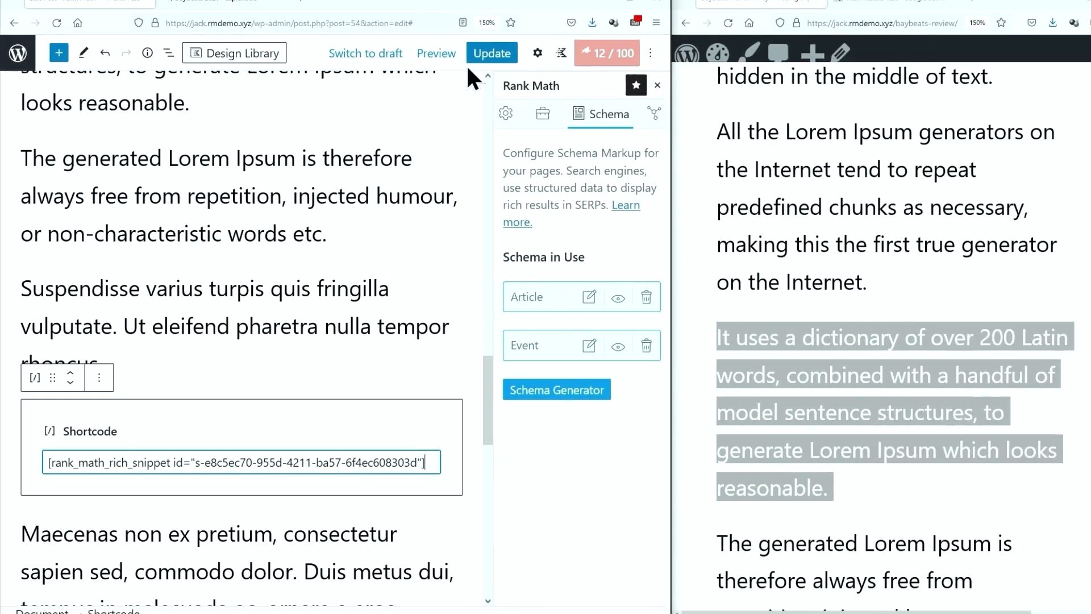
pyautogui.click(474, 67)
pyautogui.click(702, 37)
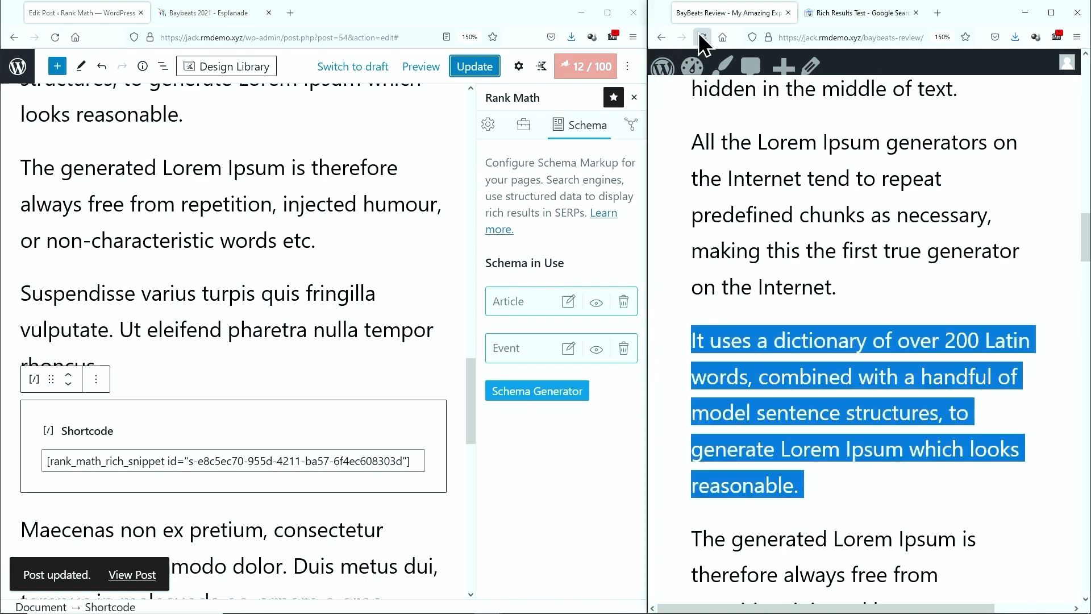
# Check the event details box on the live review page and maximize the window
pyautogui.moveTo(692, 122); pyautogui.dragTo(816, 521)
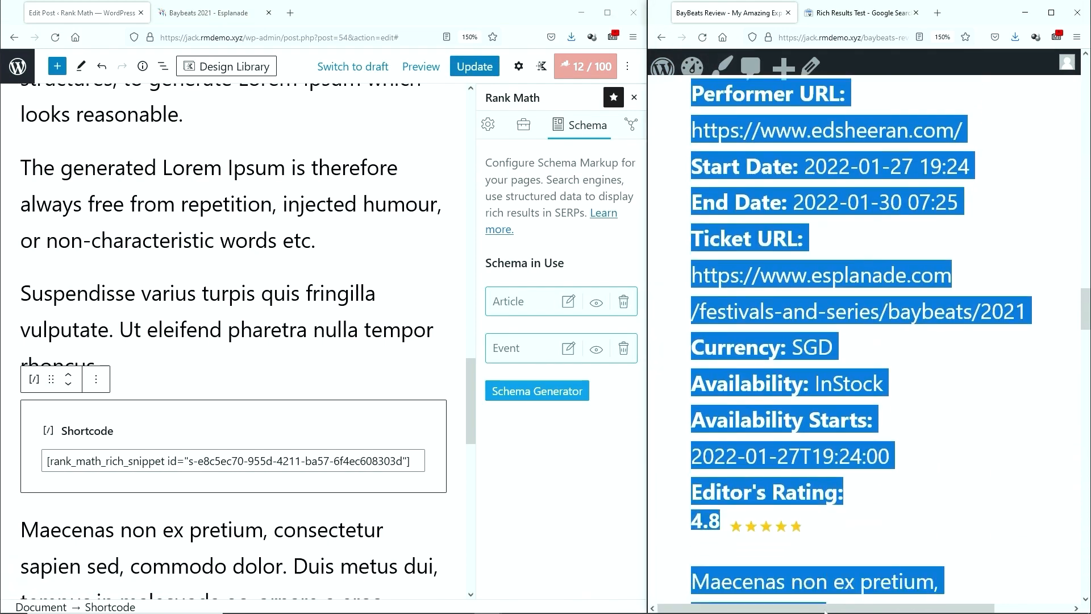
pyautogui.click(833, 505)
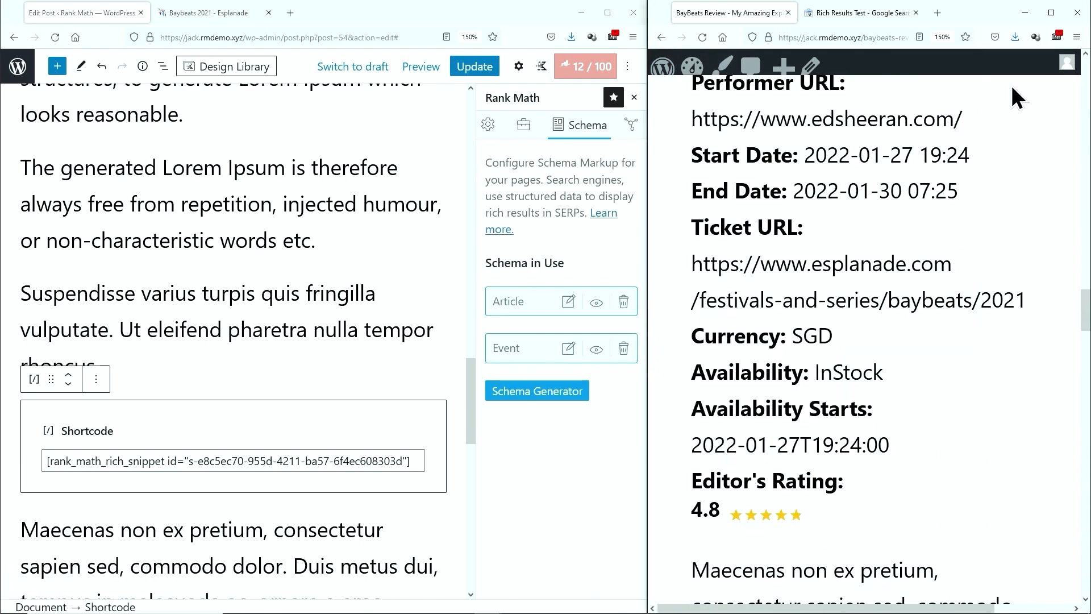
pyautogui.click(1049, 17)
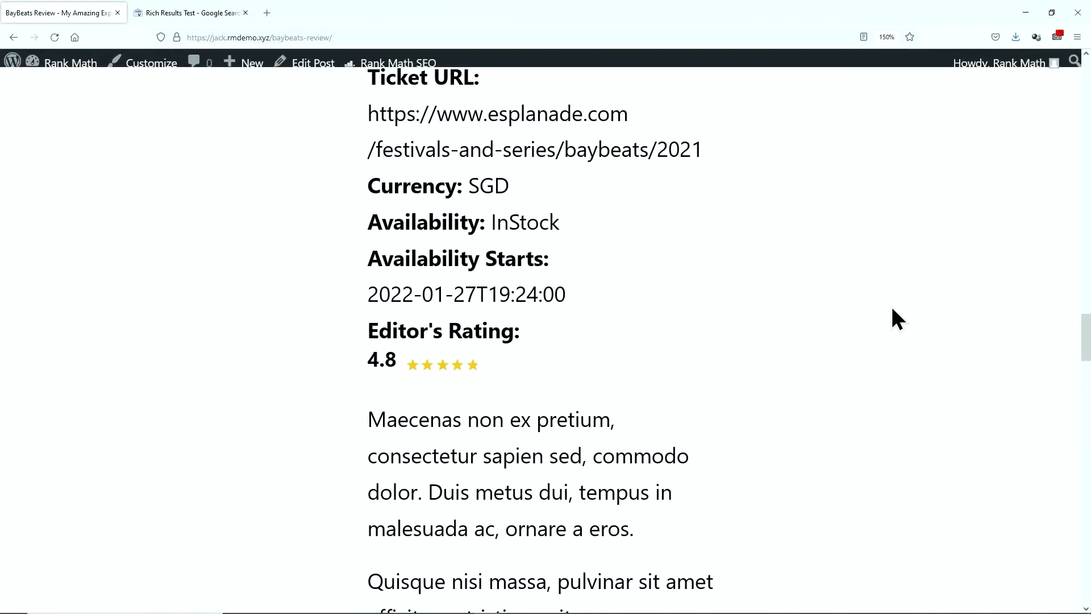
# Open the page's HTML source, enlarge it, select all of it, and go to the Rich Results Test
pyautogui.rightClick(840, 292)
pyautogui.click(855, 376)
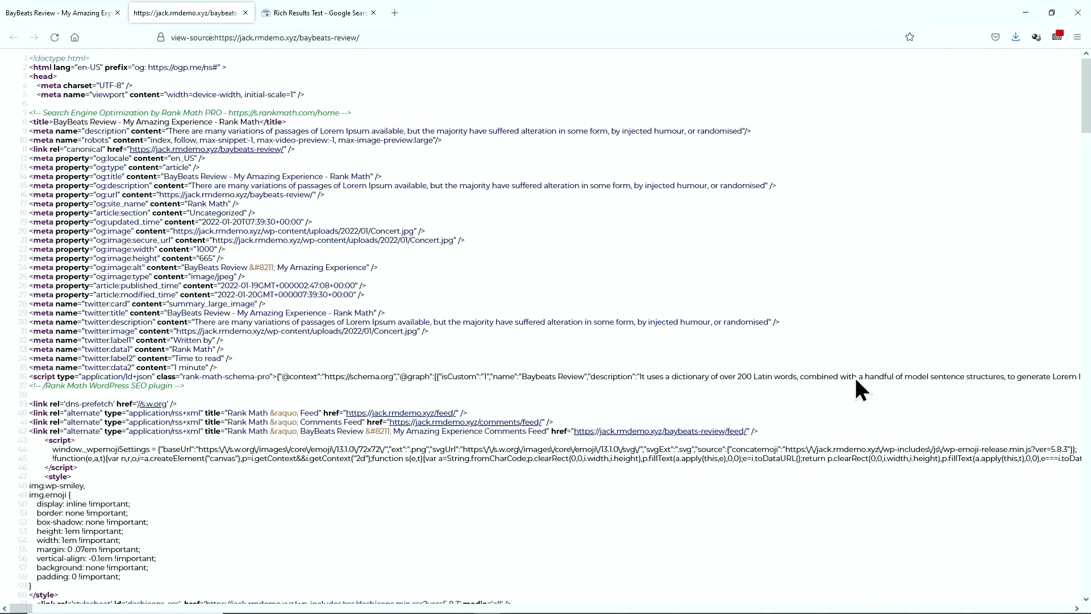
pyautogui.hotkey('ctrl', '+')
pyautogui.hotkey('ctrl', 'a')
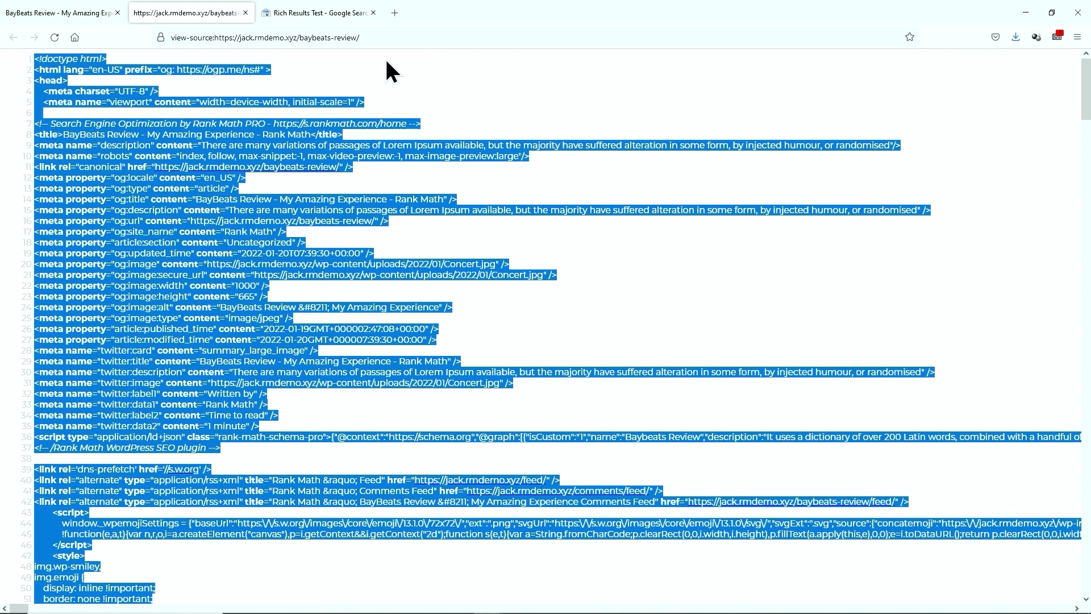
pyautogui.click(343, 13)
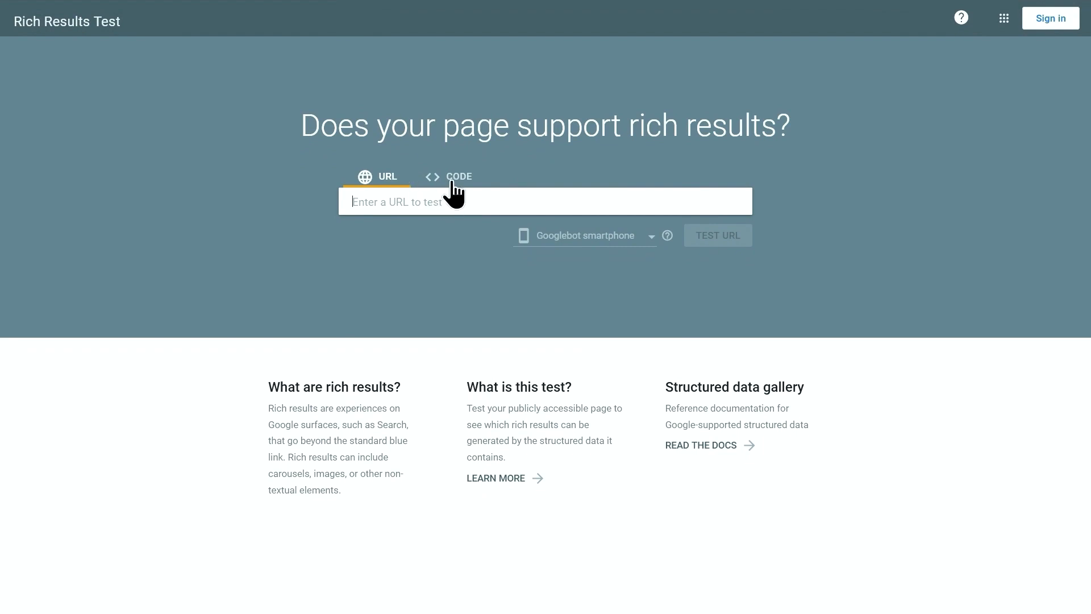
# Paste the copied page source into the code tester and run the structured data test
pyautogui.click(449, 189)
pyautogui.rightClick(465, 235)
pyautogui.click(484, 303)
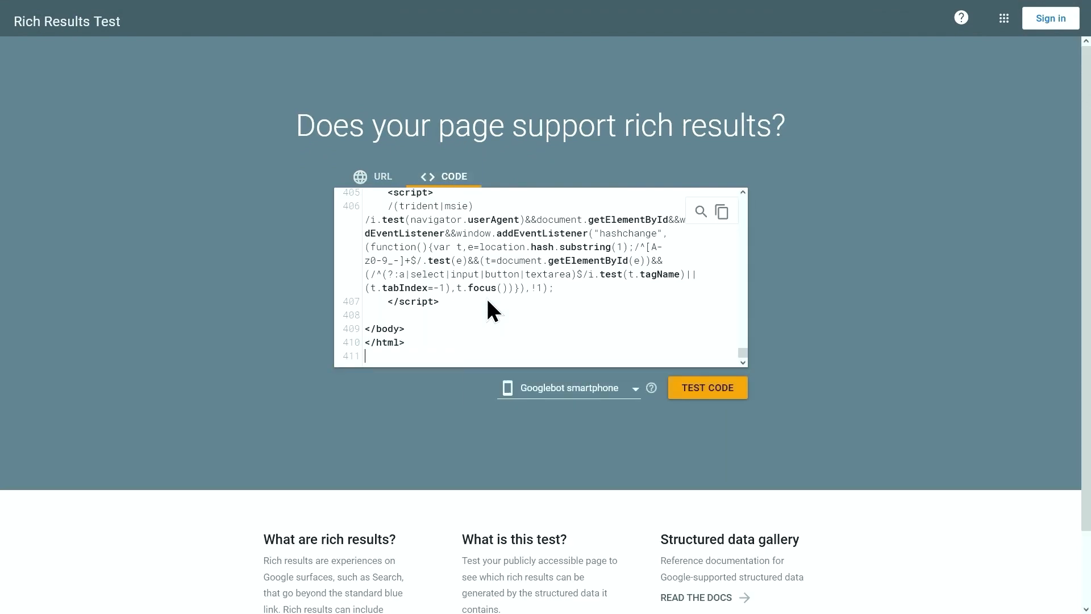
pyautogui.click(689, 392)
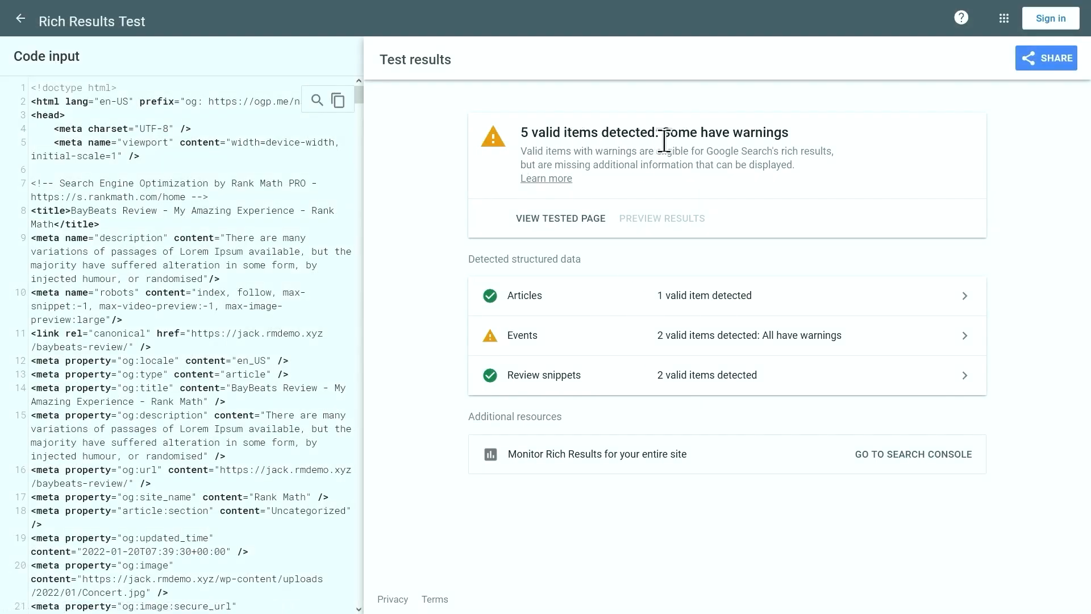
pyautogui.moveTo(526, 149); pyautogui.dragTo(814, 176)
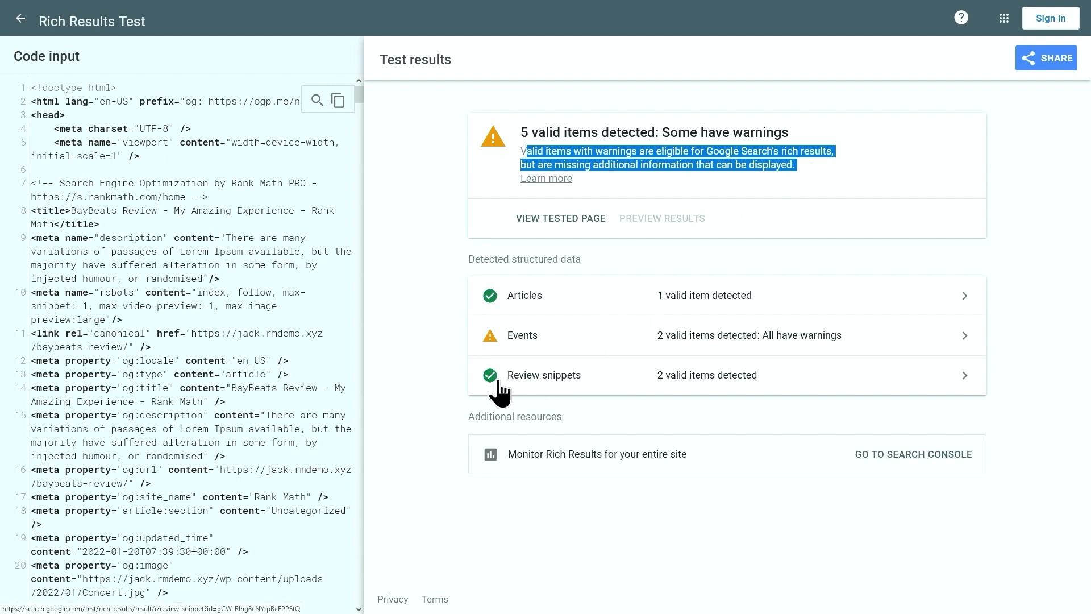
# Inspect the Events result, then open Review snippets showing the 4.8 rating
pyautogui.click(550, 331)
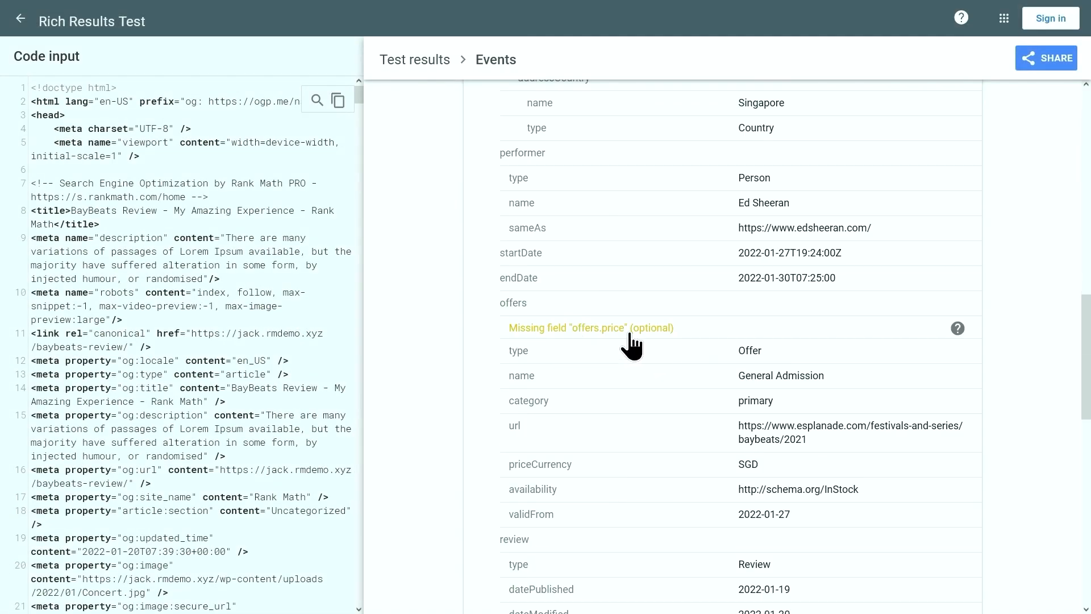
pyautogui.scroll(-1, 632, 345)
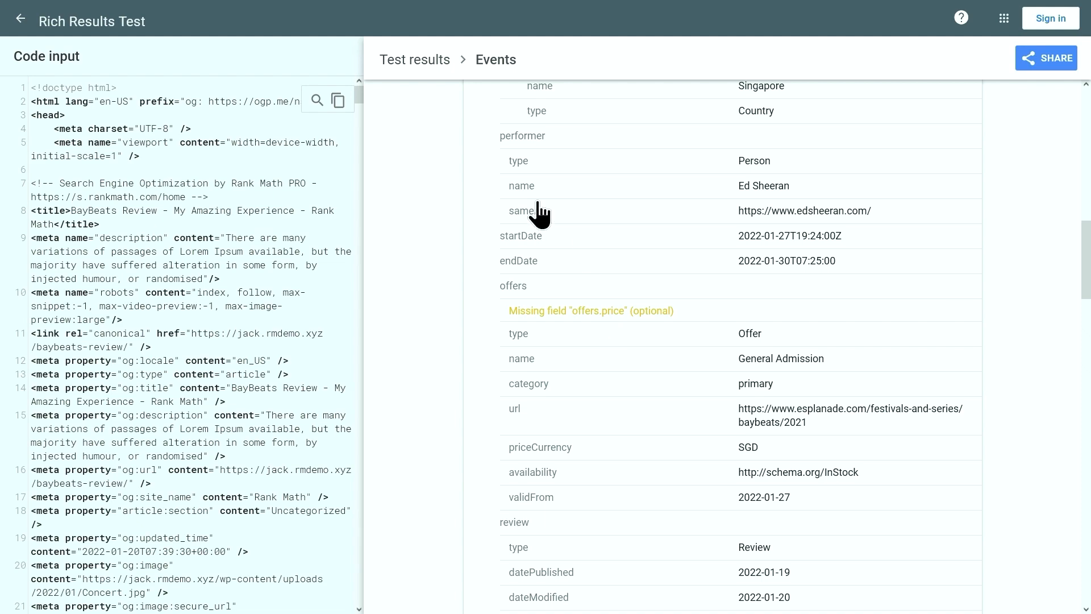
pyautogui.click(426, 64)
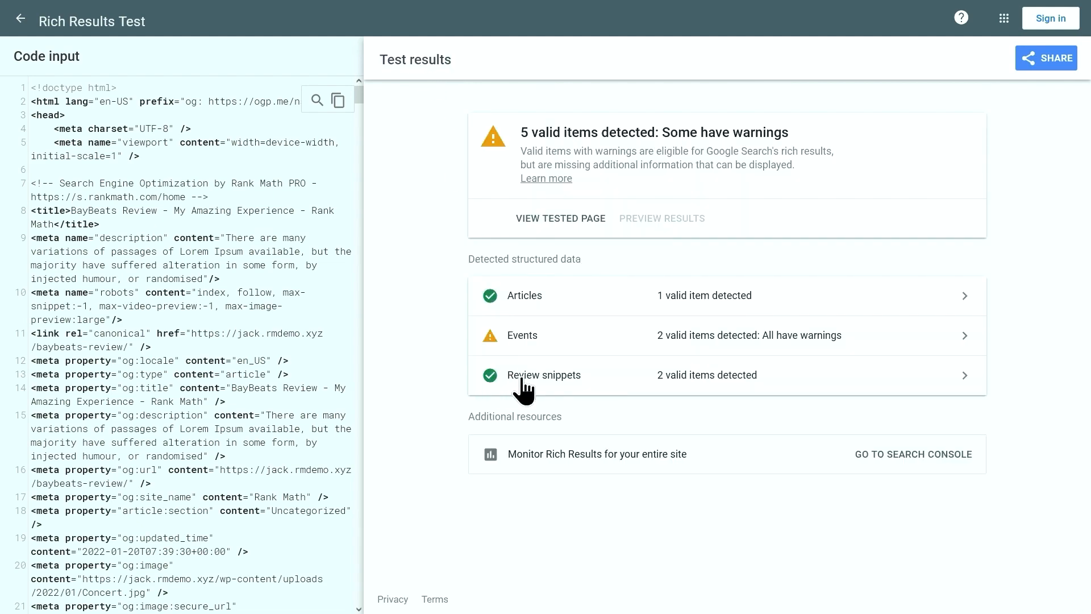
pyautogui.click(549, 382)
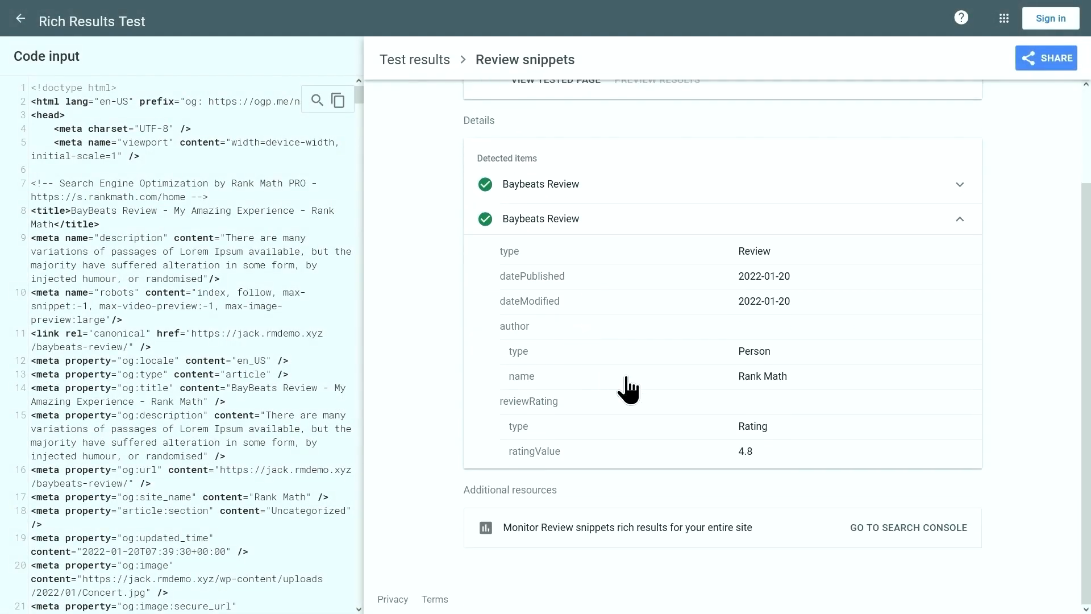
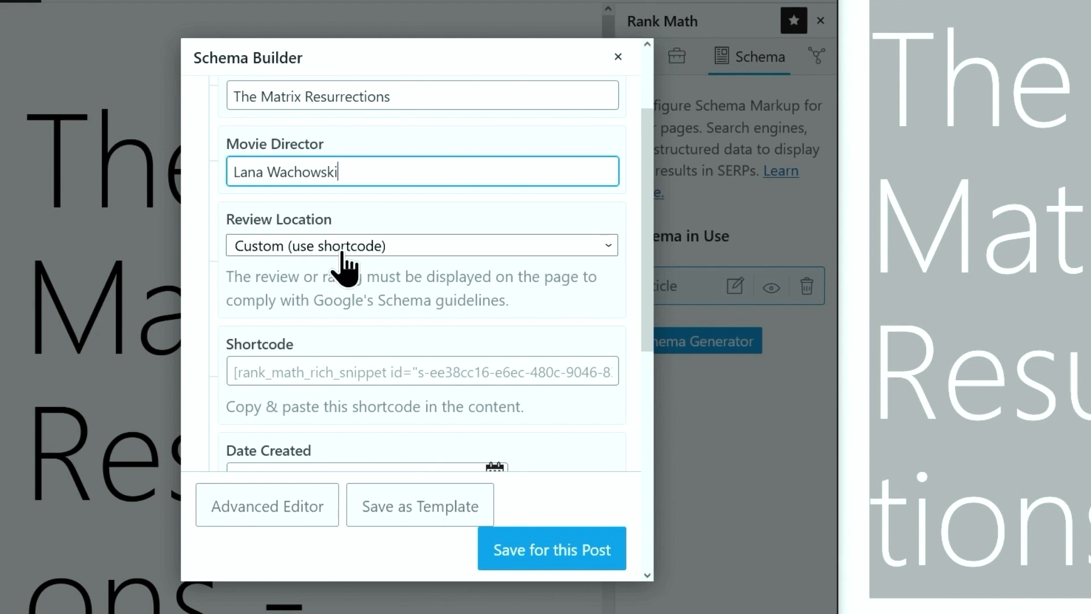
# Set the review location to Shortcode
pyautogui.click(342, 250)
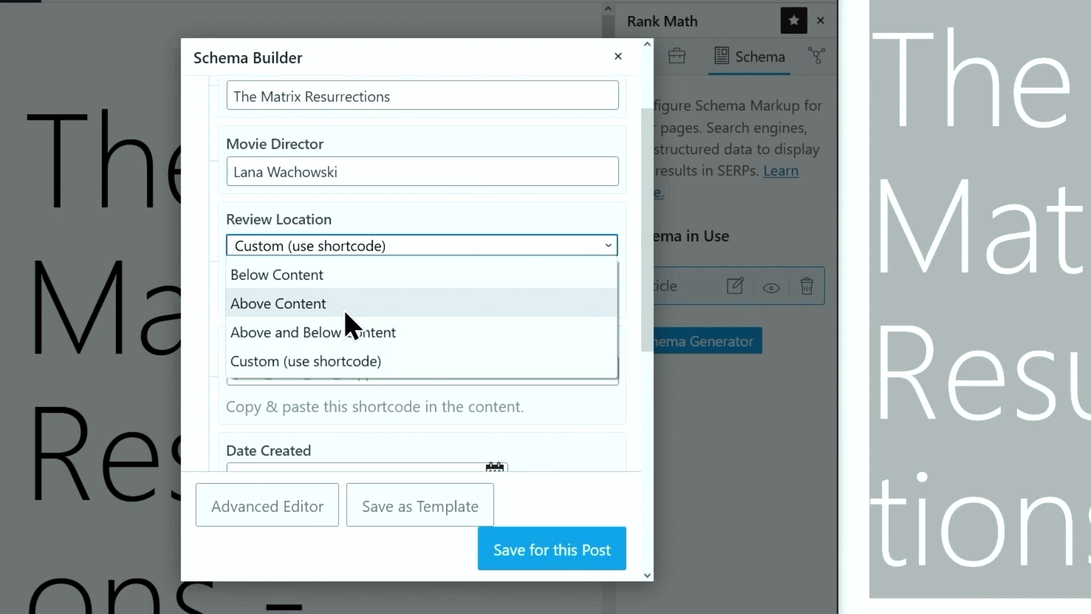
pyautogui.click(370, 362)
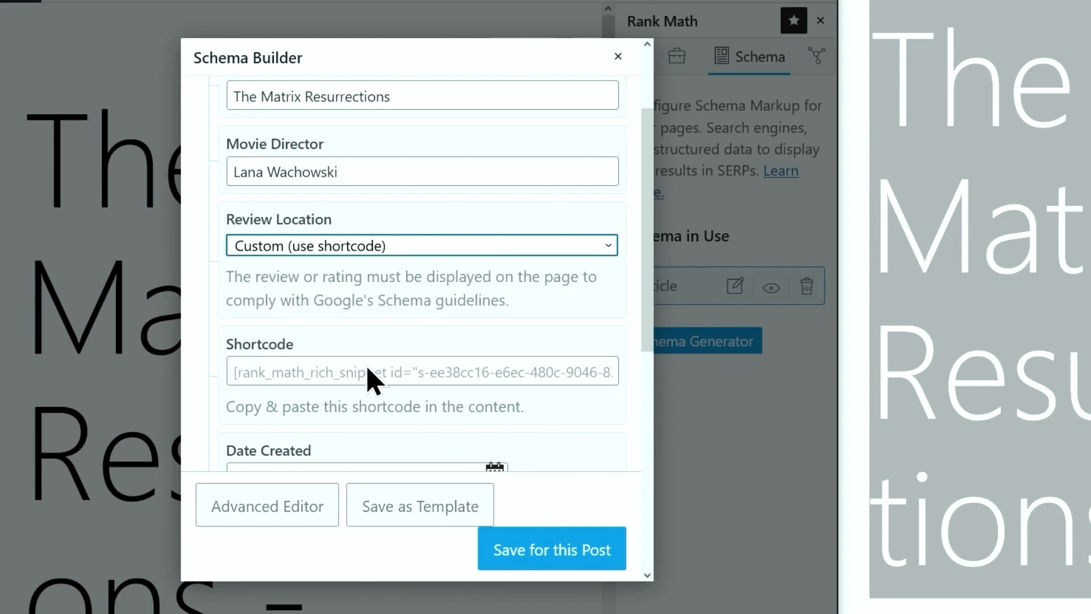
pyautogui.scroll(-5, 369, 382)
# Set the movie's Date Created to 22 December 2021 in the calendar
pyautogui.click(322, 130)
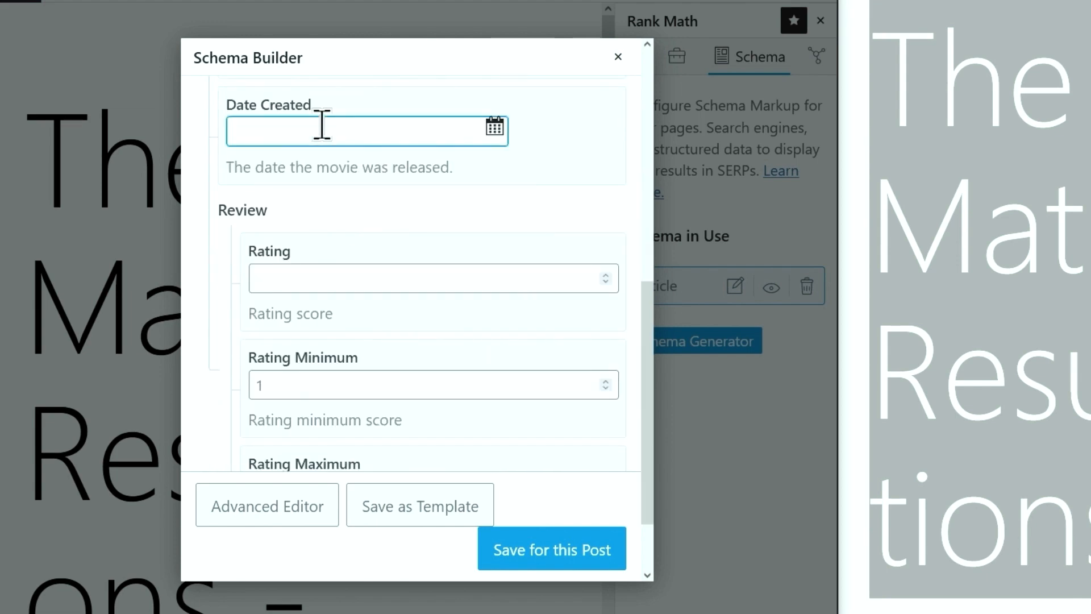
pyautogui.click(494, 128)
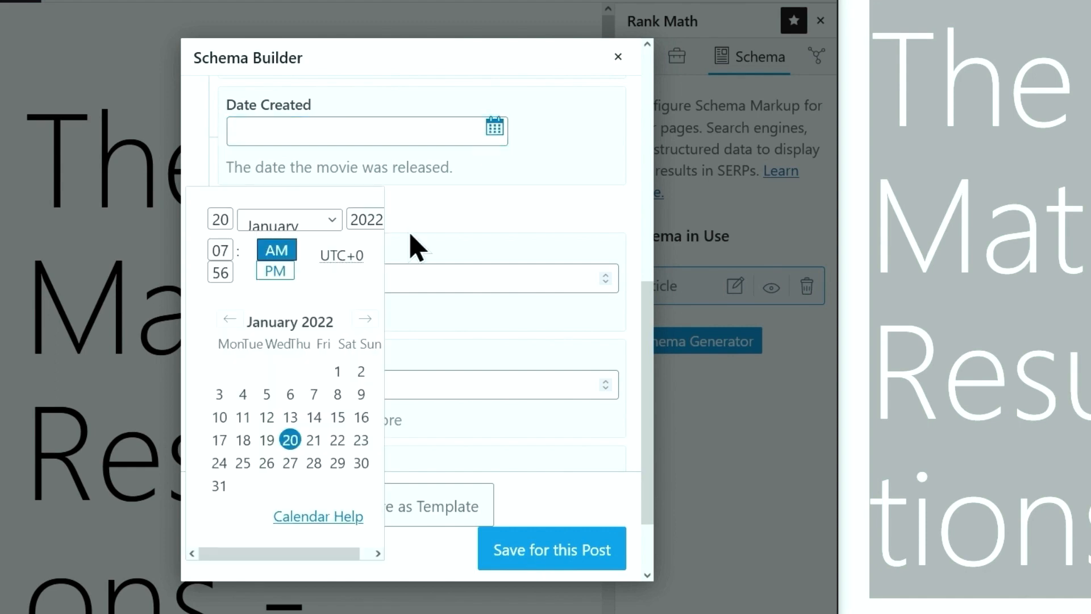
pyautogui.click(290, 220)
pyautogui.click(279, 597)
pyautogui.click(378, 219)
pyautogui.press('BackSpace')
pyautogui.write('1')
pyautogui.click(134, 218)
pyautogui.click(494, 128)
pyautogui.click(107, 212)
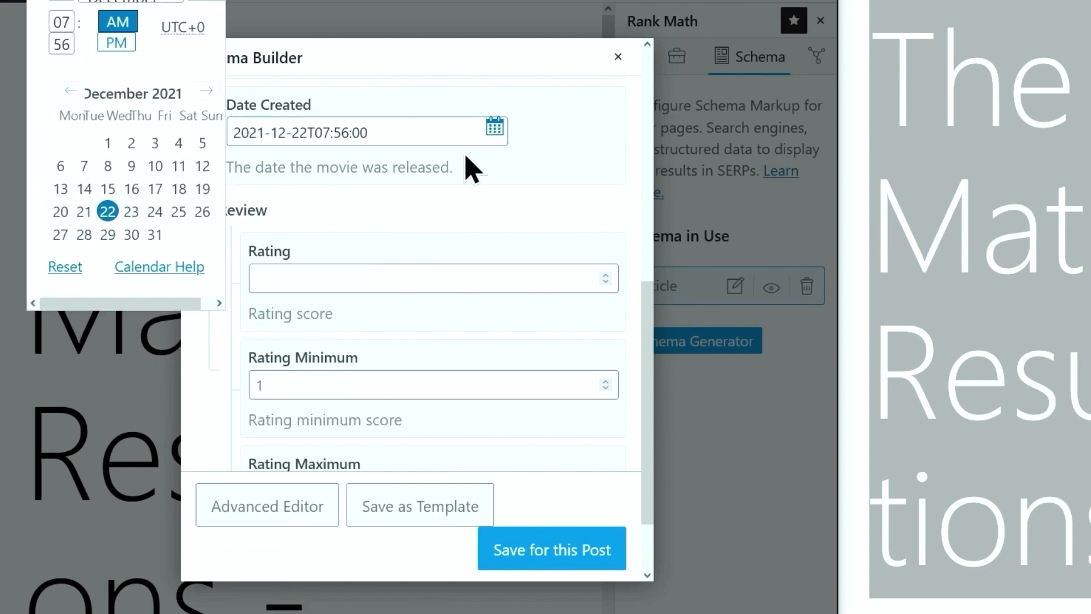
pyautogui.click(488, 174)
# Enter a 4.8 rating, copy the review shortcode, and save the Movie schema for this post
pyautogui.click(482, 277)
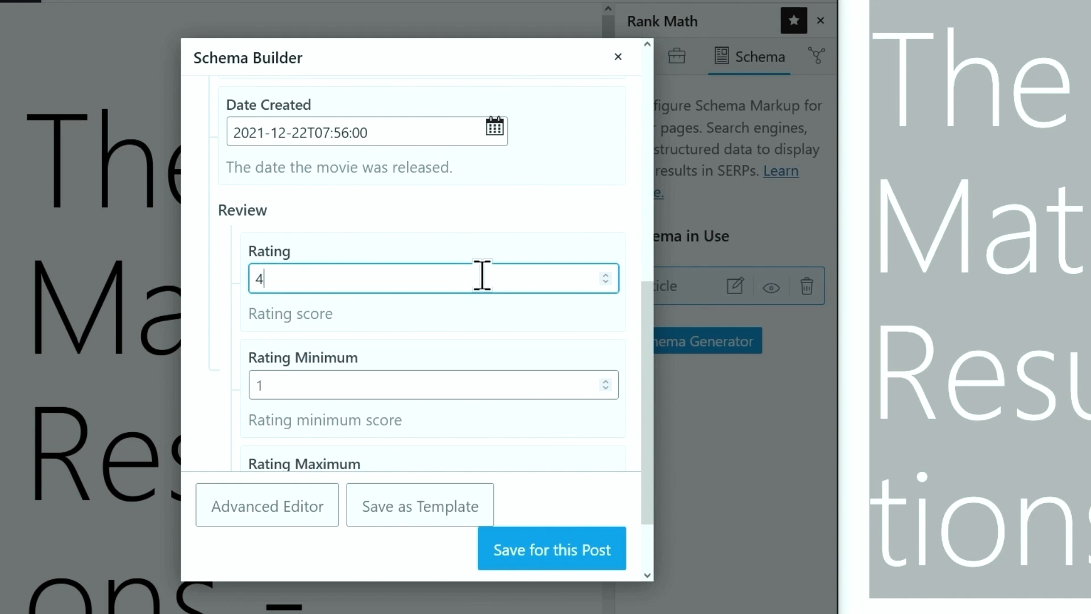
pyautogui.write('4.8')
pyautogui.scroll(-2, 454, 290)
pyautogui.click(405, 410)
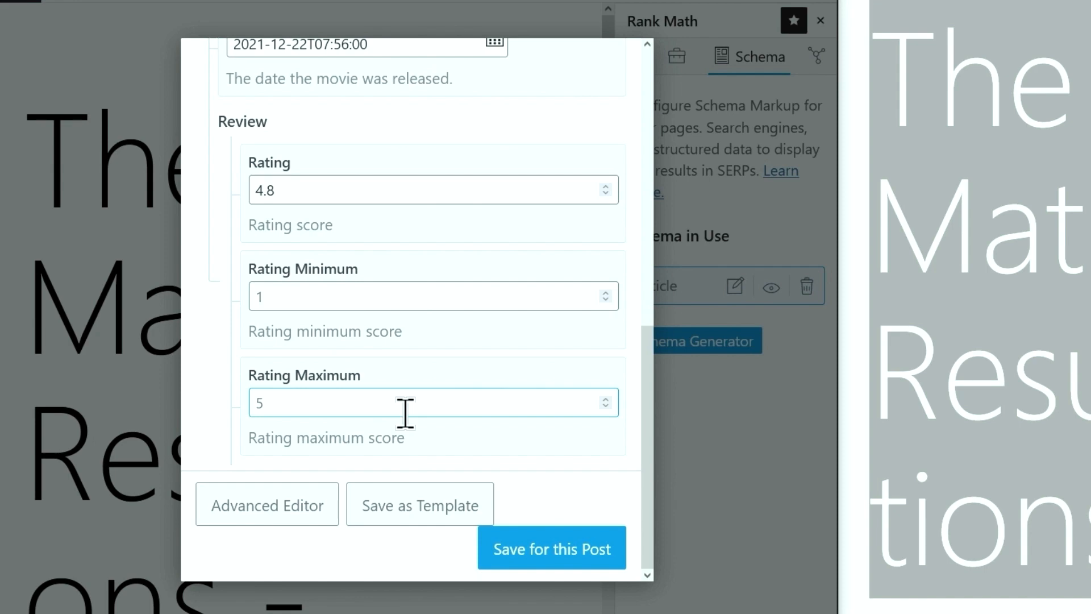
pyautogui.scroll(10, 562, 402)
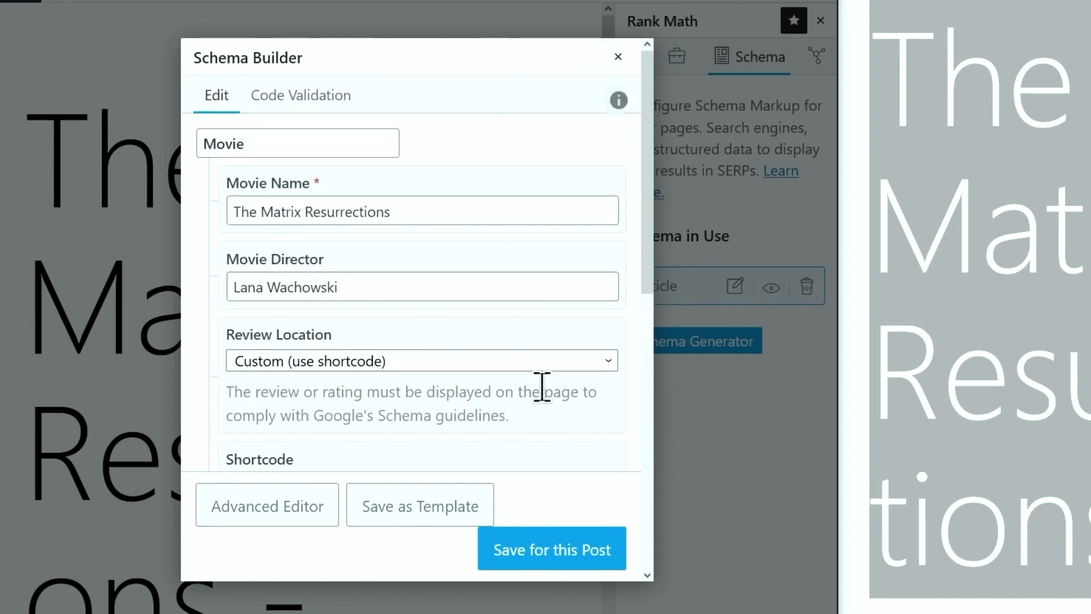
pyautogui.scroll(-2, 546, 395)
pyautogui.click(546, 375)
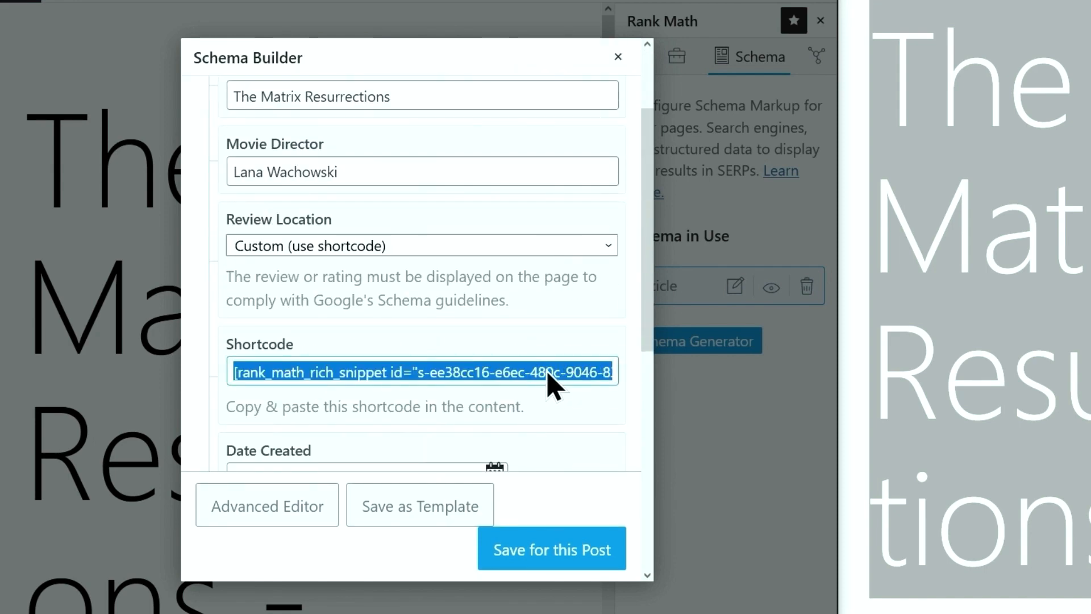
pyautogui.click(554, 556)
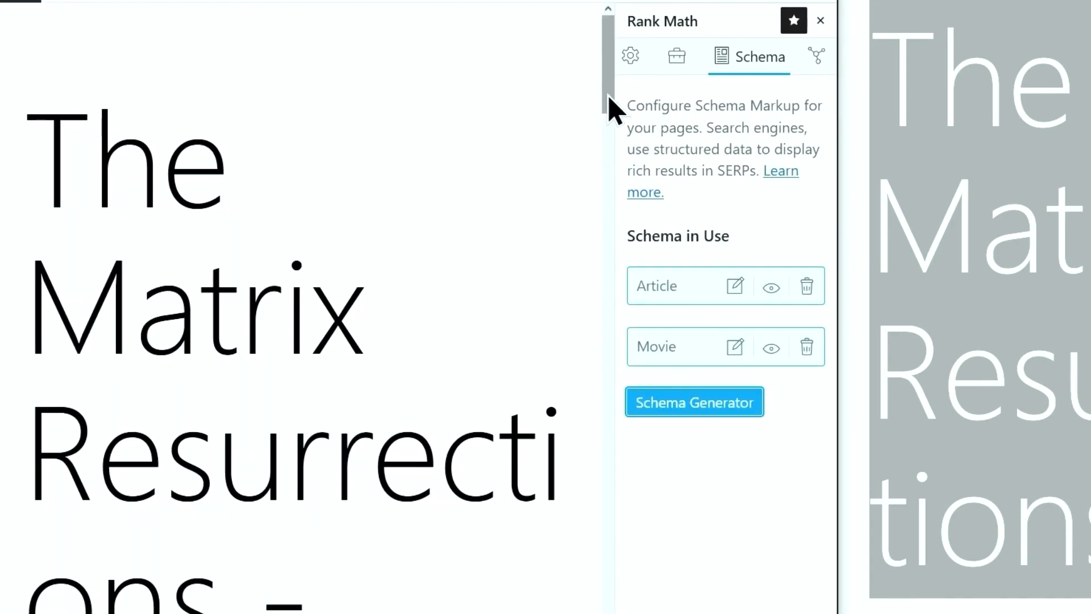
# Paste the review shortcode on a new line after 'sagittis.', update the post, and reload the live page
pyautogui.moveTo(608, 105); pyautogui.dragTo(616, 613)
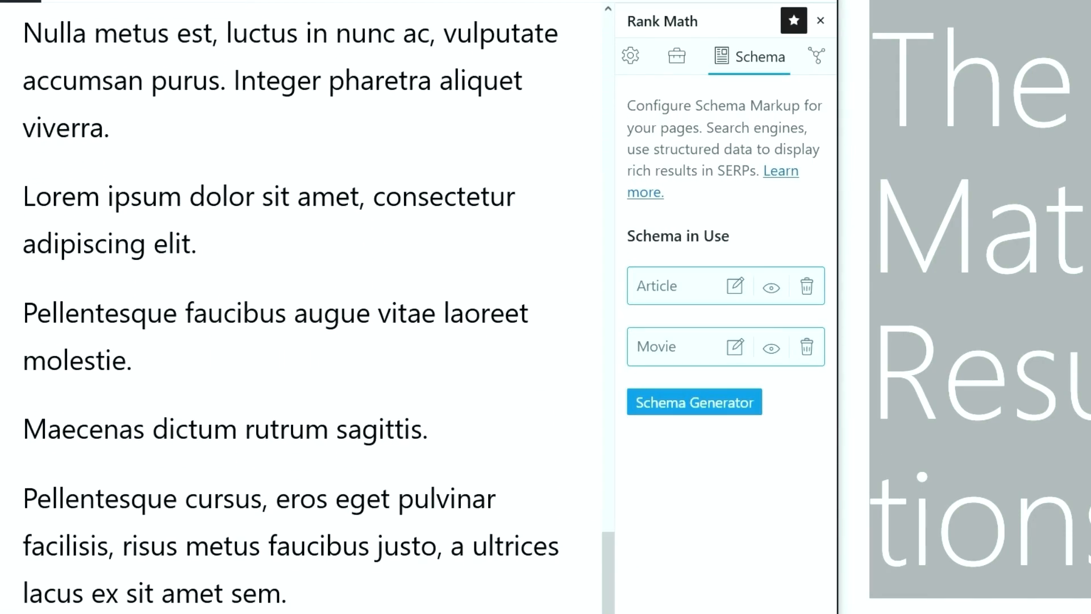
pyautogui.click(455, 428)
pyautogui.press('Return')
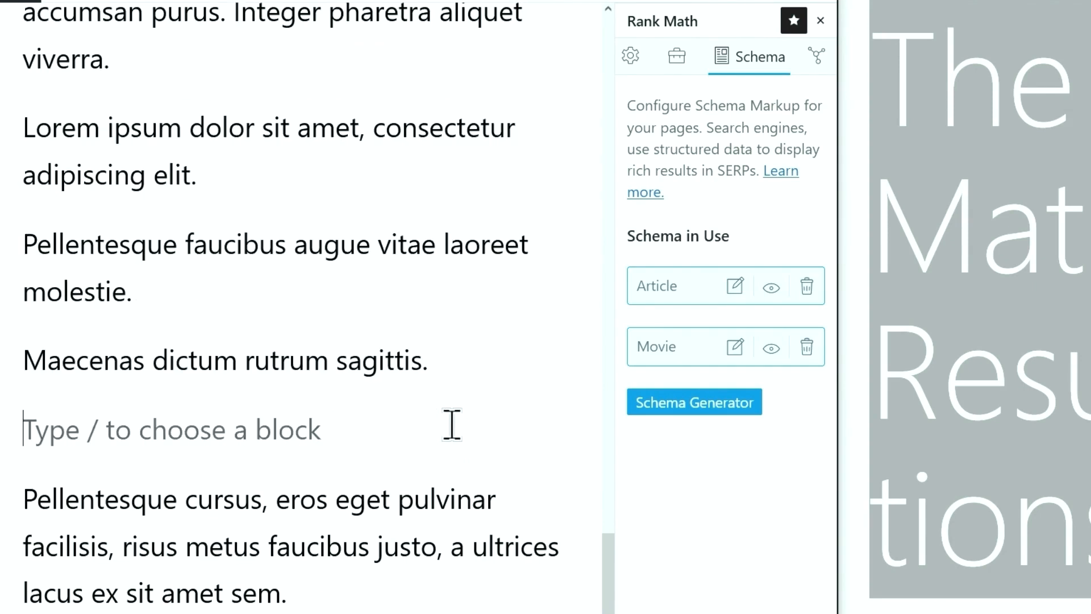
pyautogui.write('[rank_math_rich_snippet id="s-ee38cc16-e6ec-480c-9046-834a729808b8"]')
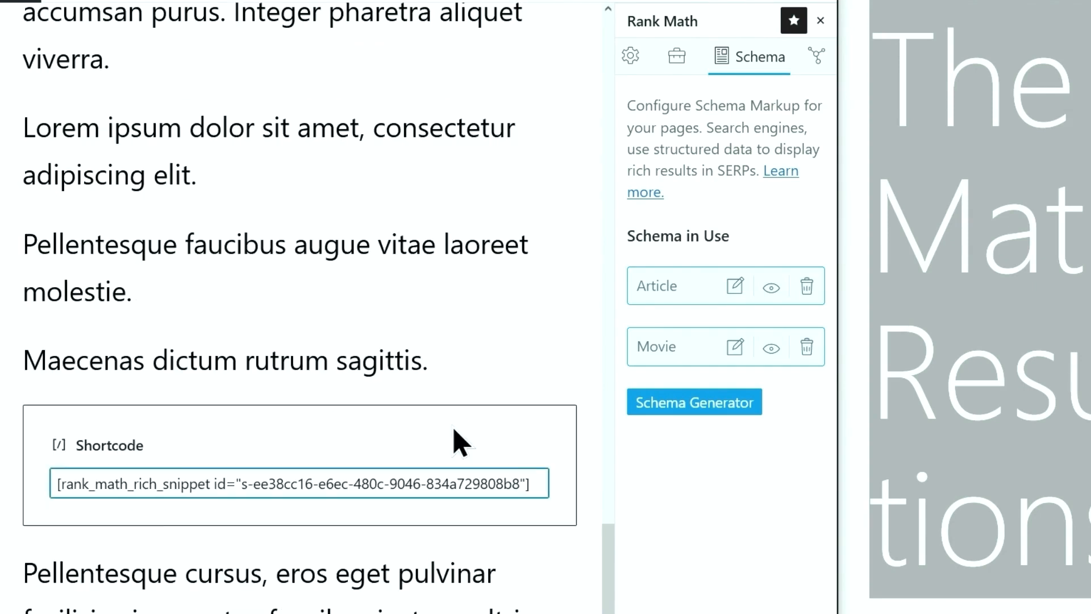
pyautogui.click(498, 64)
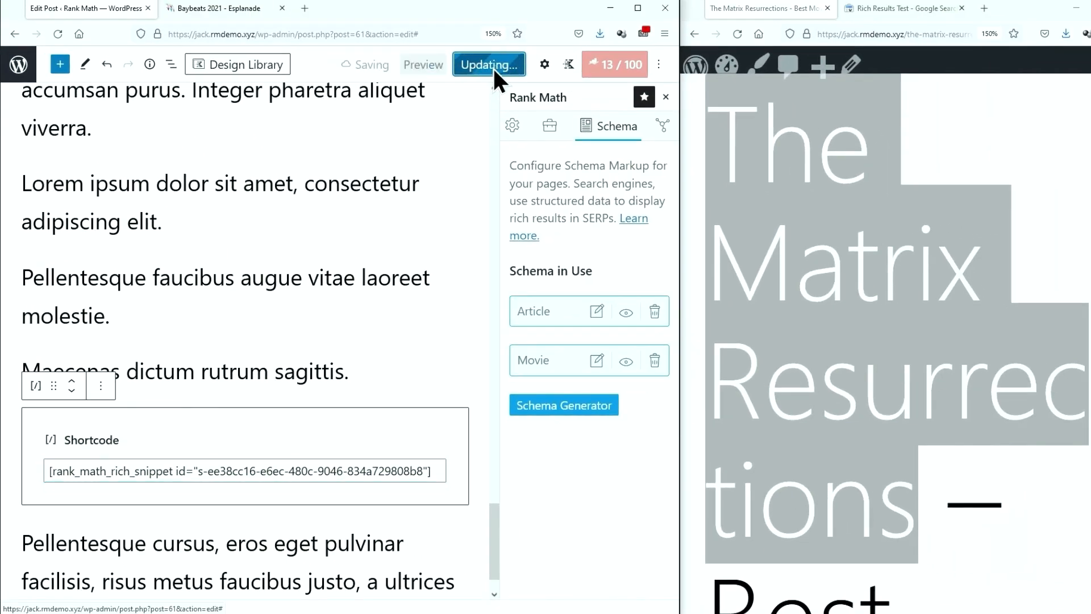
pyautogui.click(736, 34)
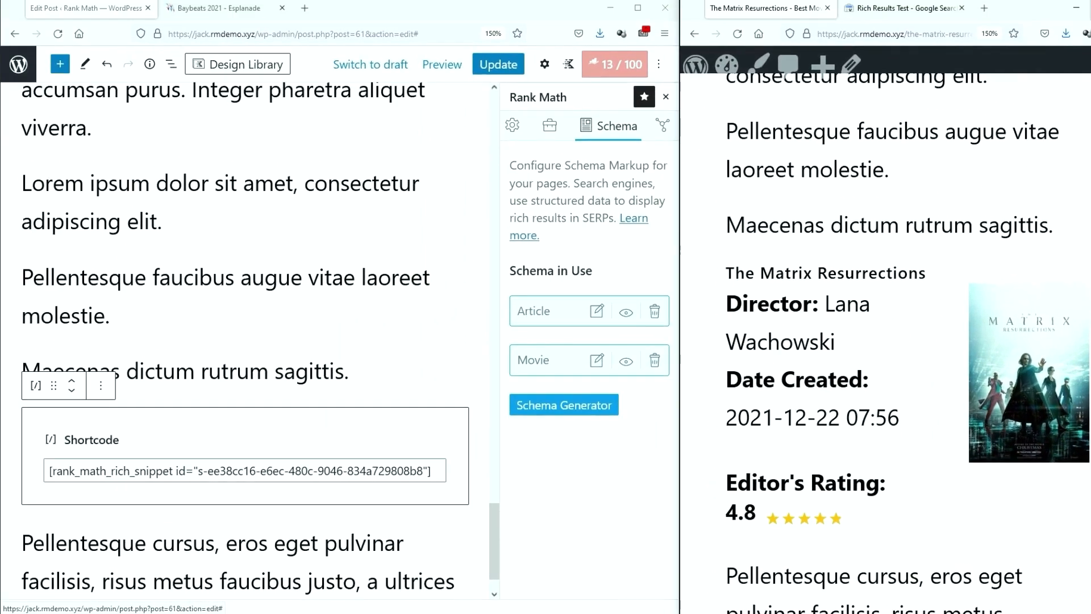
# Maximize the live post window, open its page source, select it all, and go to Rich Results Test
pyautogui.doubleClick(1050, 15)
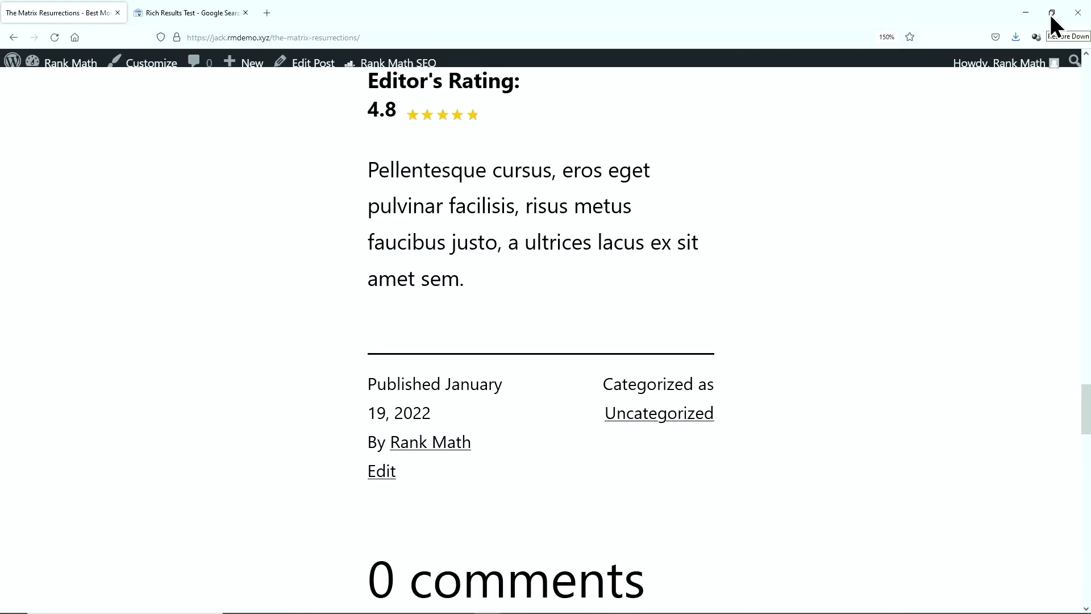
pyautogui.rightClick(831, 193)
pyautogui.click(855, 276)
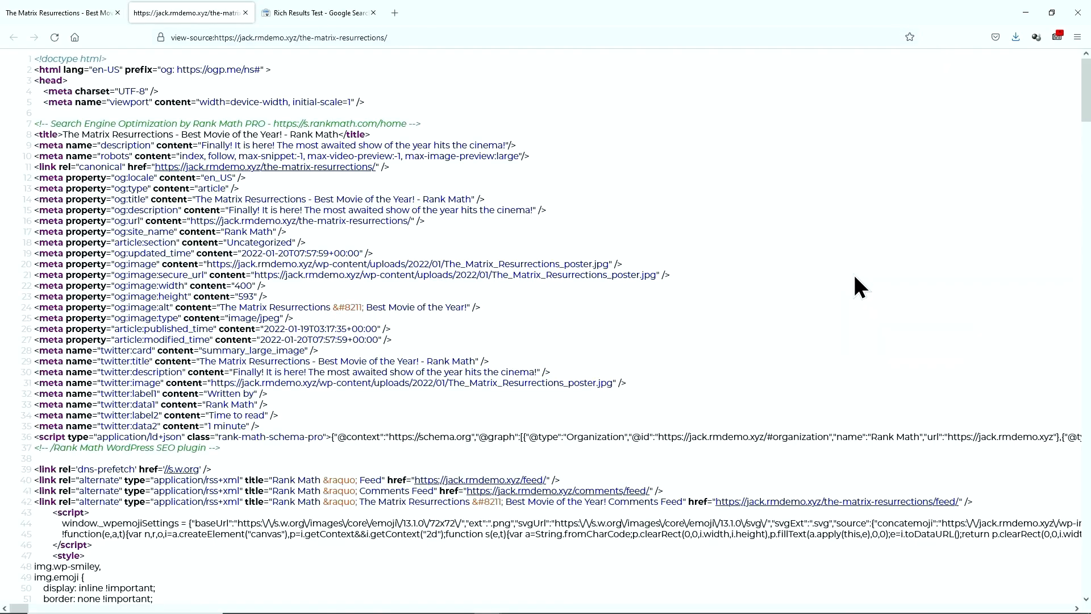
pyautogui.hotkey('ctrl', 'a')
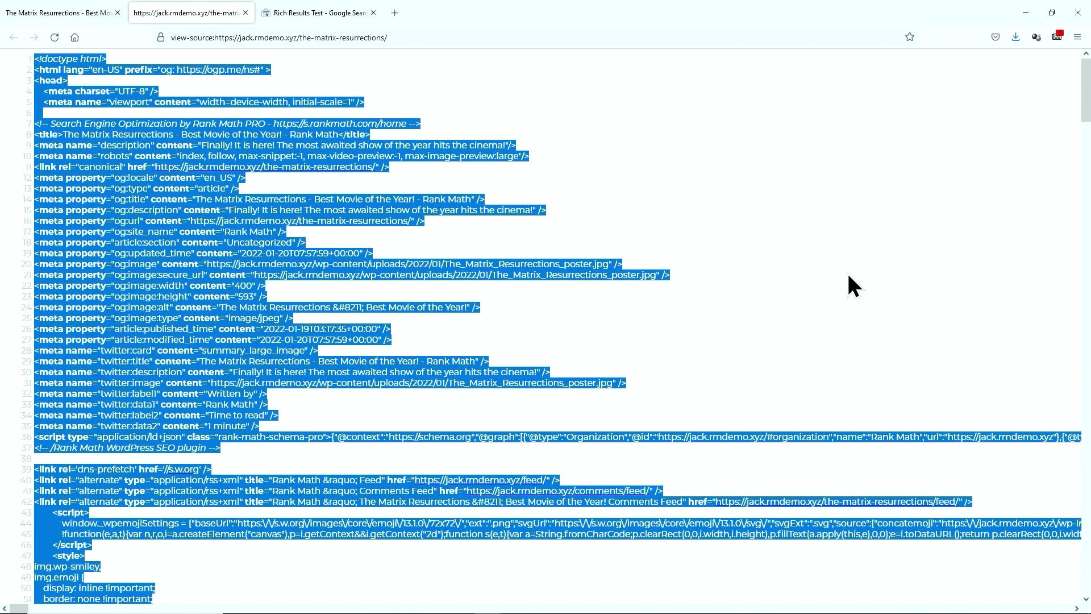
pyautogui.click(311, 13)
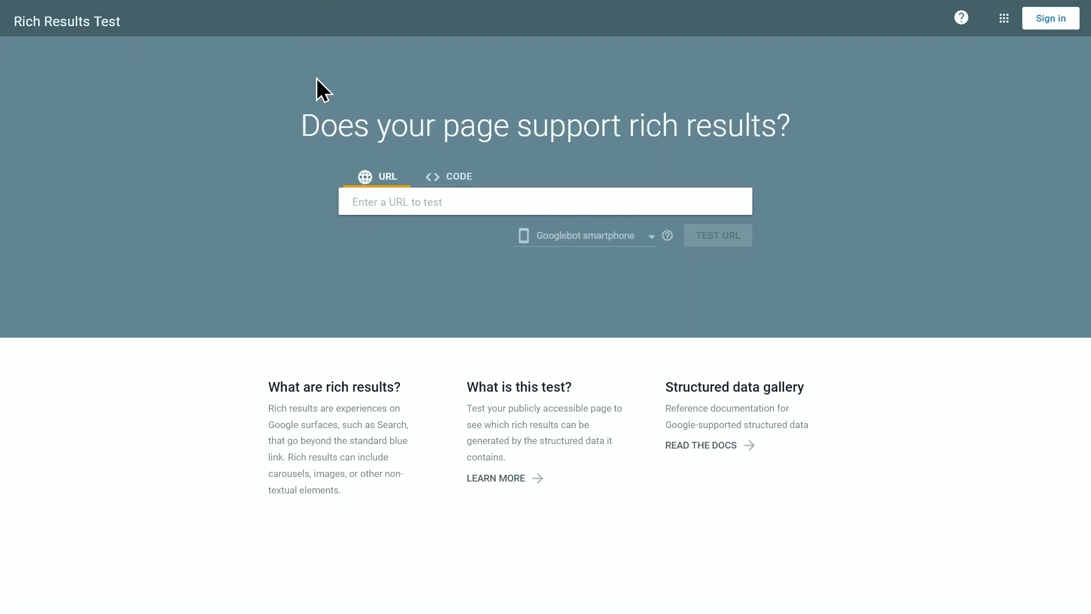
# Paste the page source into the Code tab and run the structured data test
pyautogui.click(439, 180)
pyautogui.rightClick(443, 210)
pyautogui.click(459, 289)
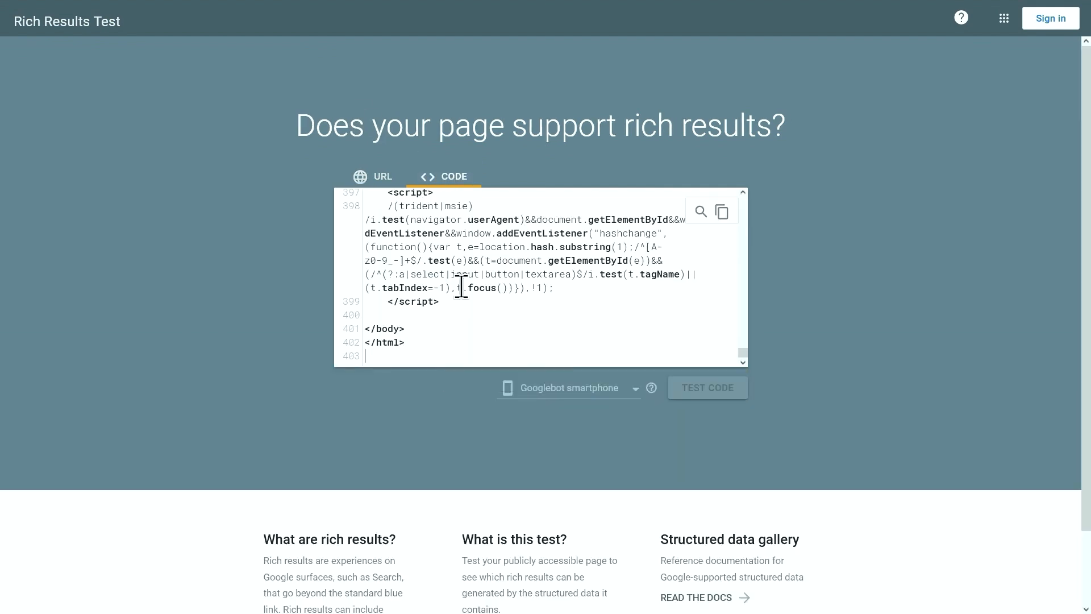
pyautogui.click(699, 390)
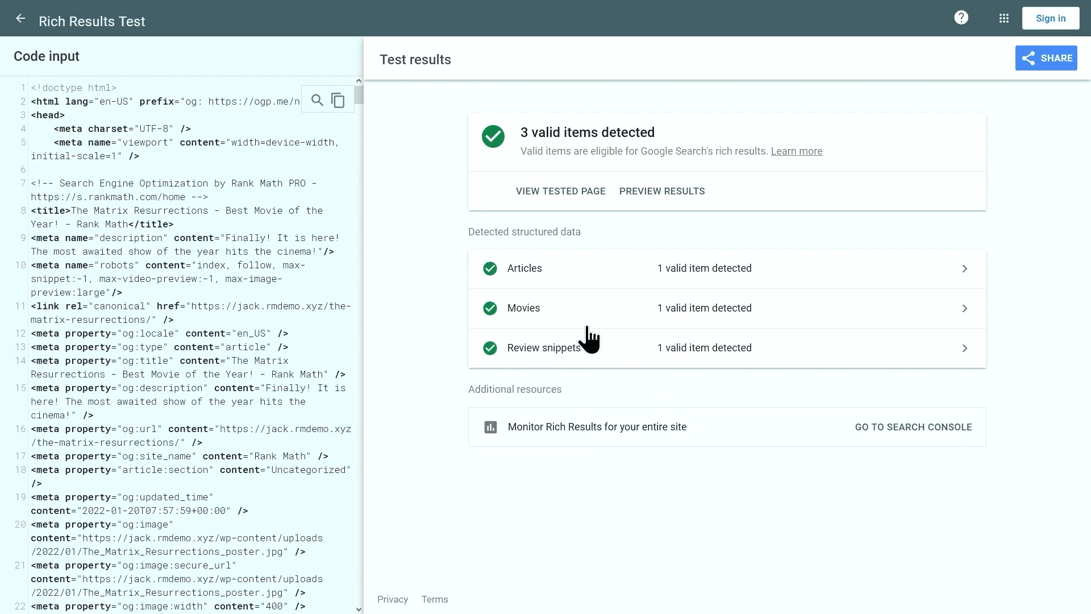
# Inspect The Matrix Resurrections Review snippet and its 4.8 rating, then return to the results overview
pyautogui.click(563, 346)
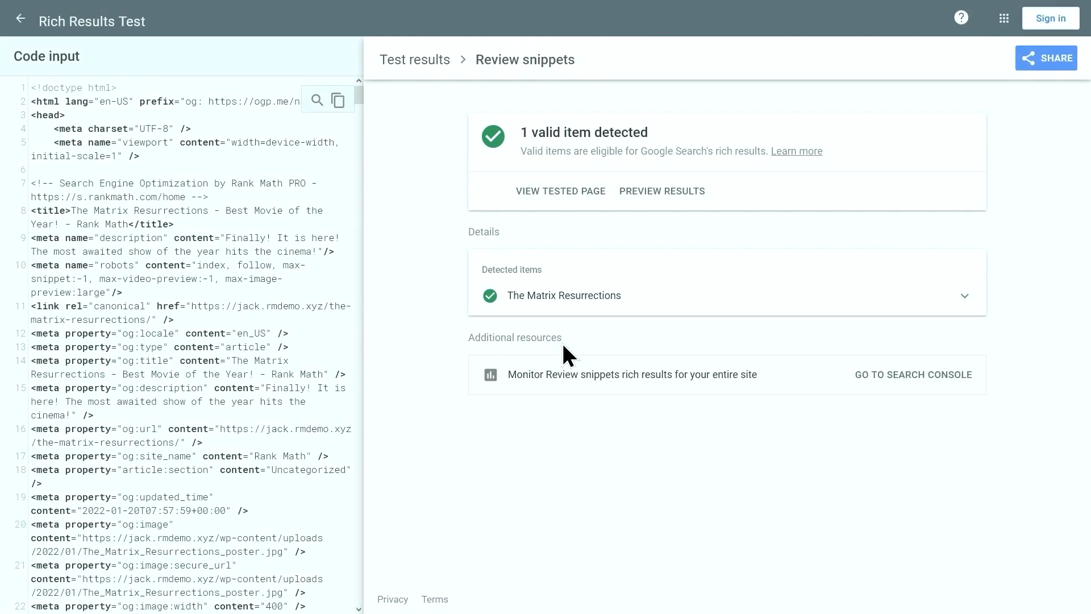
pyautogui.click(567, 296)
pyautogui.scroll(-5, 610, 341)
pyautogui.scroll(-3, 610, 341)
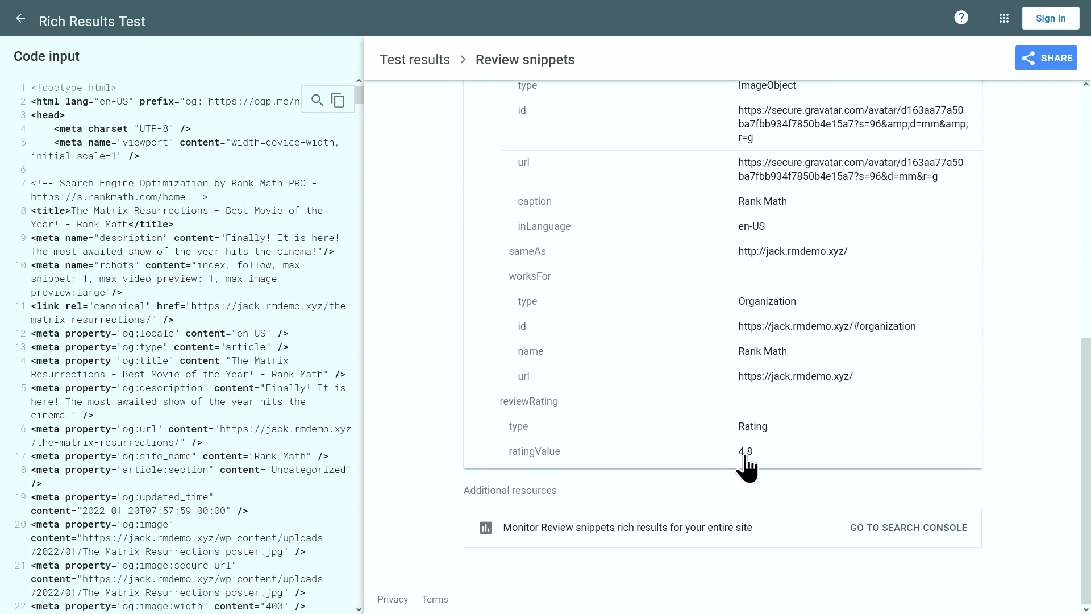
pyautogui.click(415, 69)
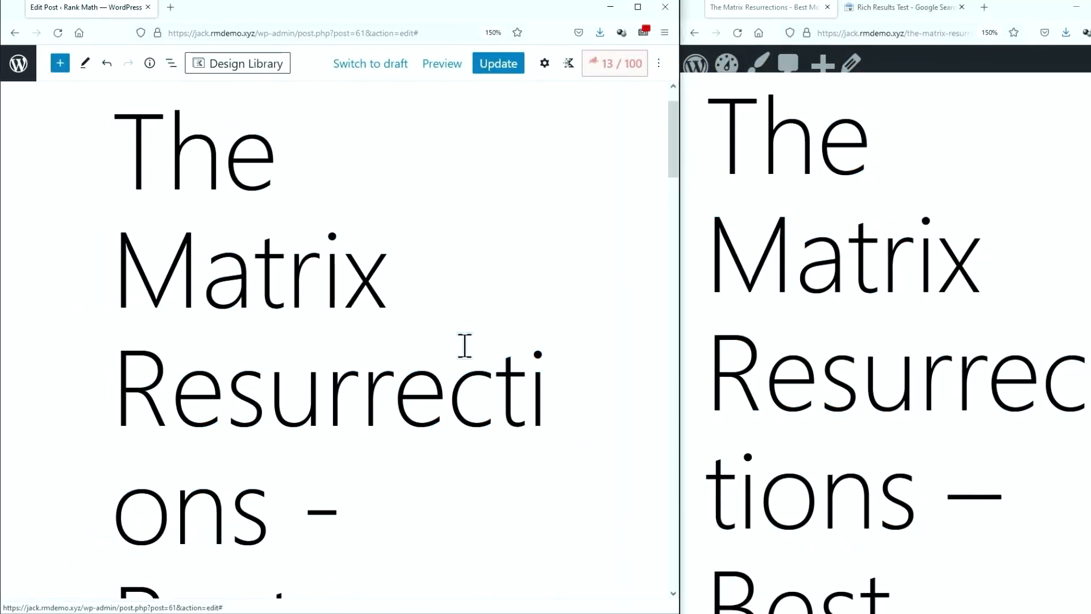
# Check the post's Rank Math schema settings and open the WordPress admin in a new tab
pyautogui.click(617, 64)
pyautogui.click(623, 127)
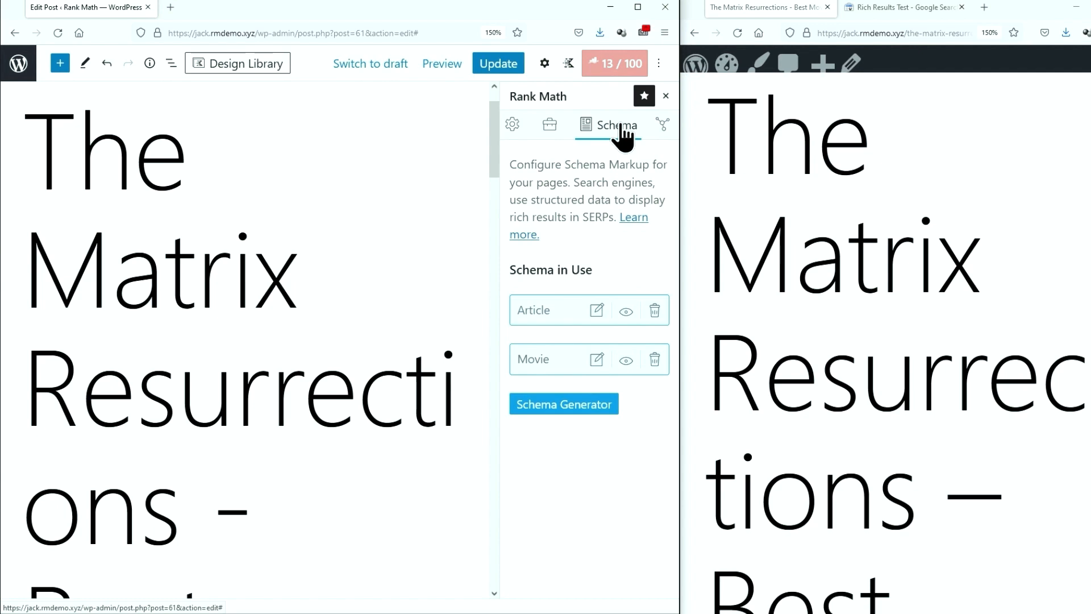
pyautogui.rightClick(18, 72)
pyautogui.click(69, 80)
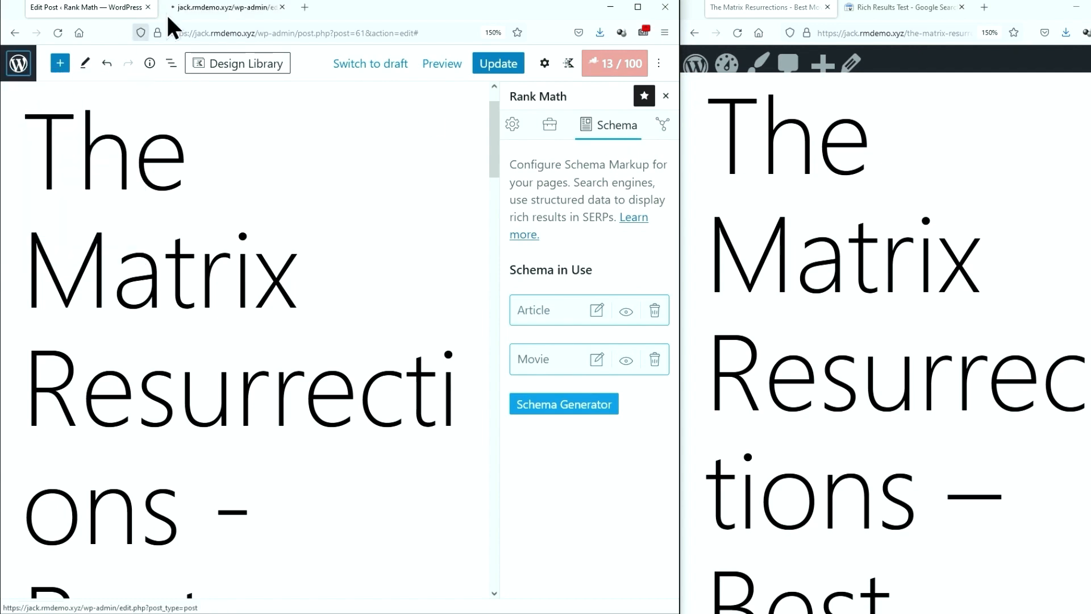
pyautogui.click(193, 15)
# Search 'wp revi' under Add New Plugins, install and activate WP Review, and return to the post
pyautogui.moveTo(42, 505)
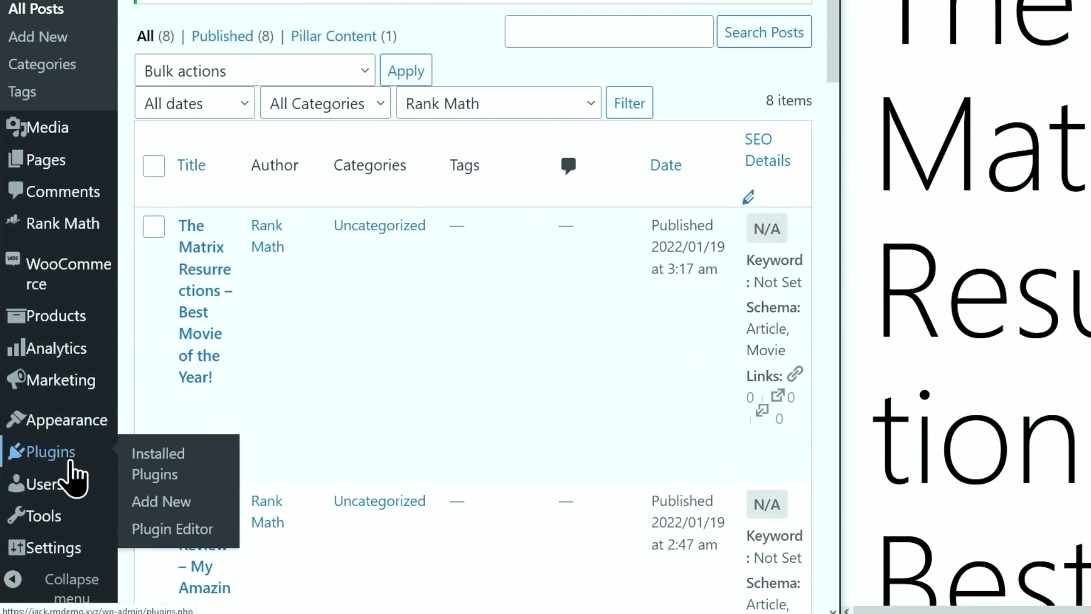
pyautogui.click(170, 509)
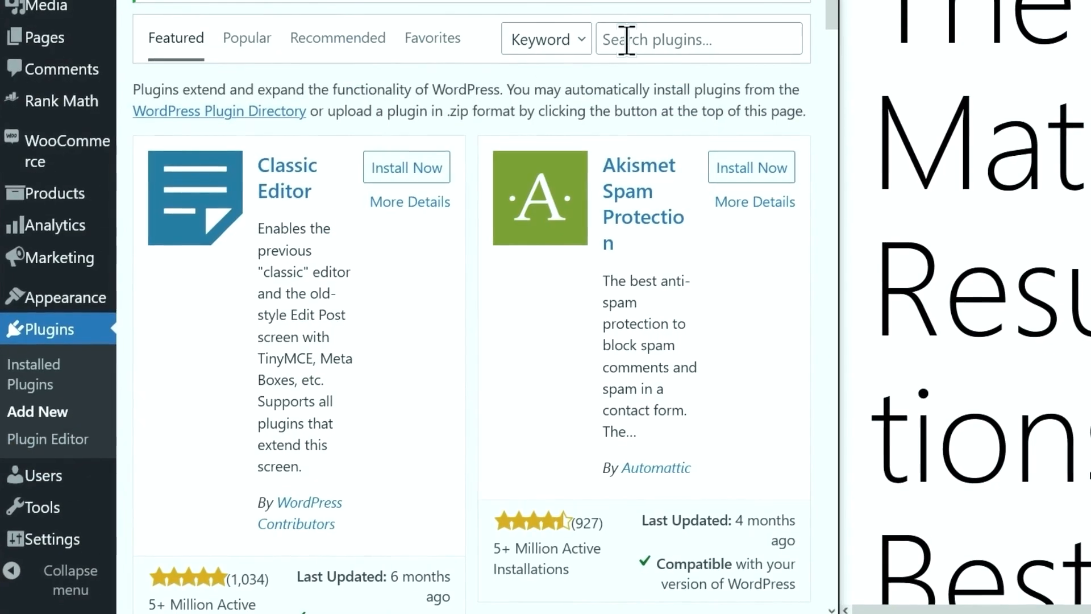
pyautogui.click(625, 40)
pyautogui.write('wp rev')
pyautogui.write('i')
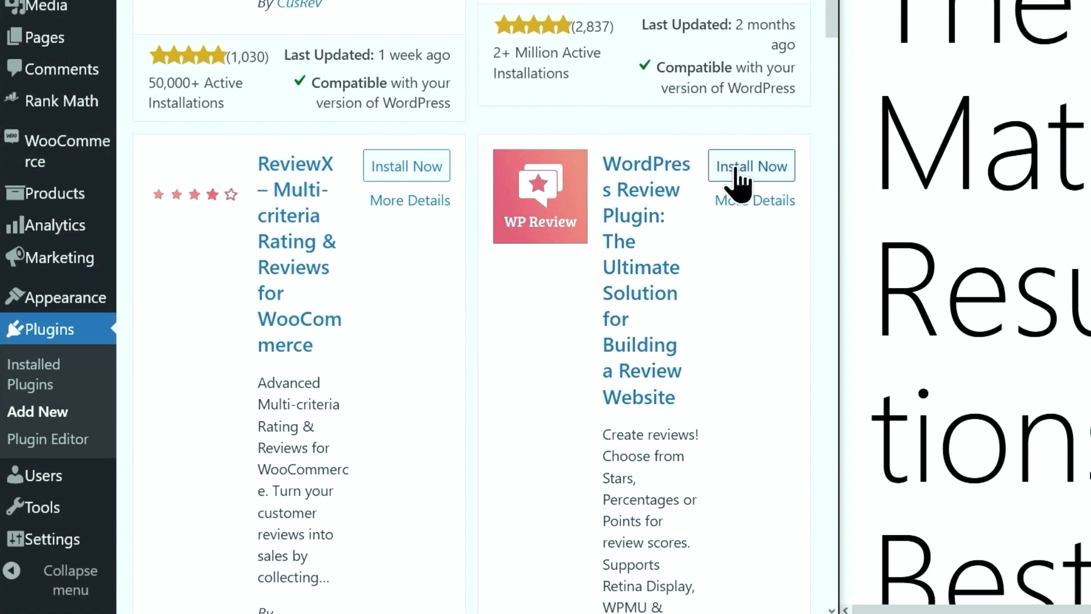
pyautogui.click(739, 171)
pyautogui.click(741, 169)
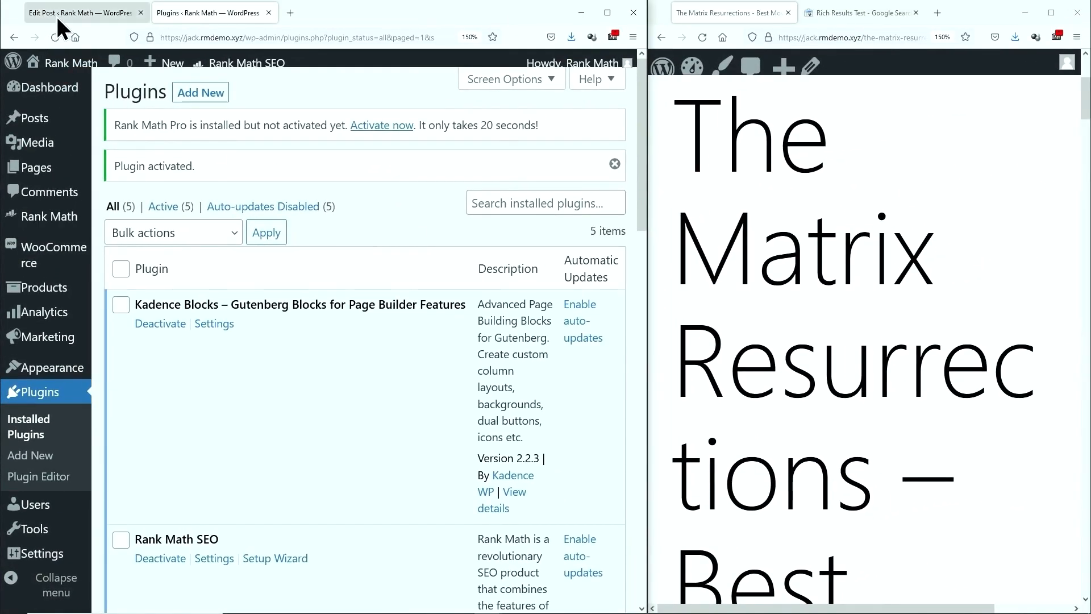
pyautogui.click(58, 17)
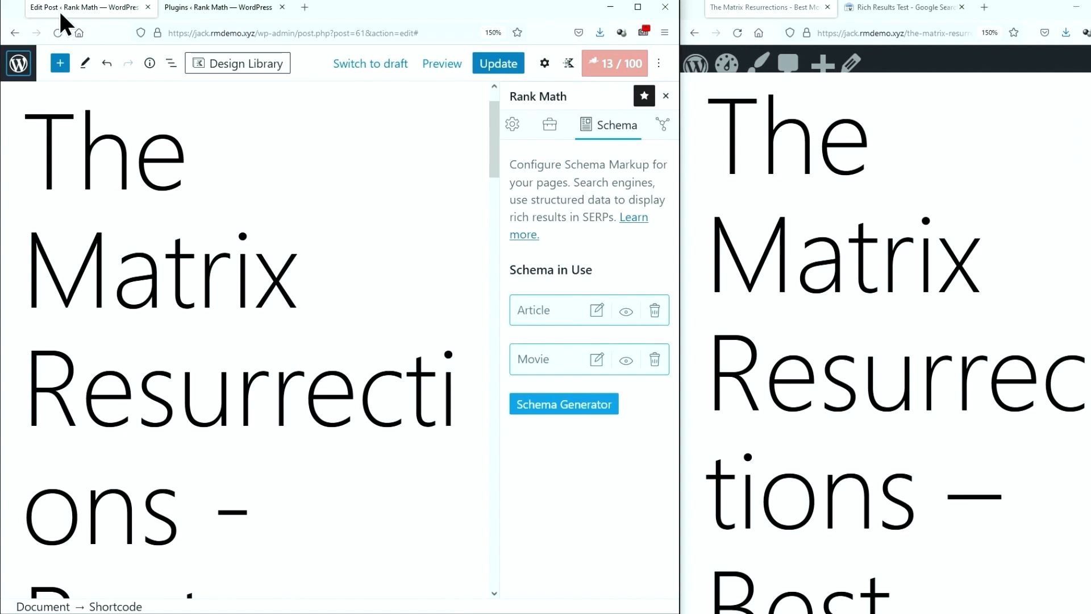
# Reload the editor, set Review Type to Star, and paste in the review heading
pyautogui.click(57, 33)
pyautogui.moveTo(495, 132); pyautogui.dragTo(504, 575)
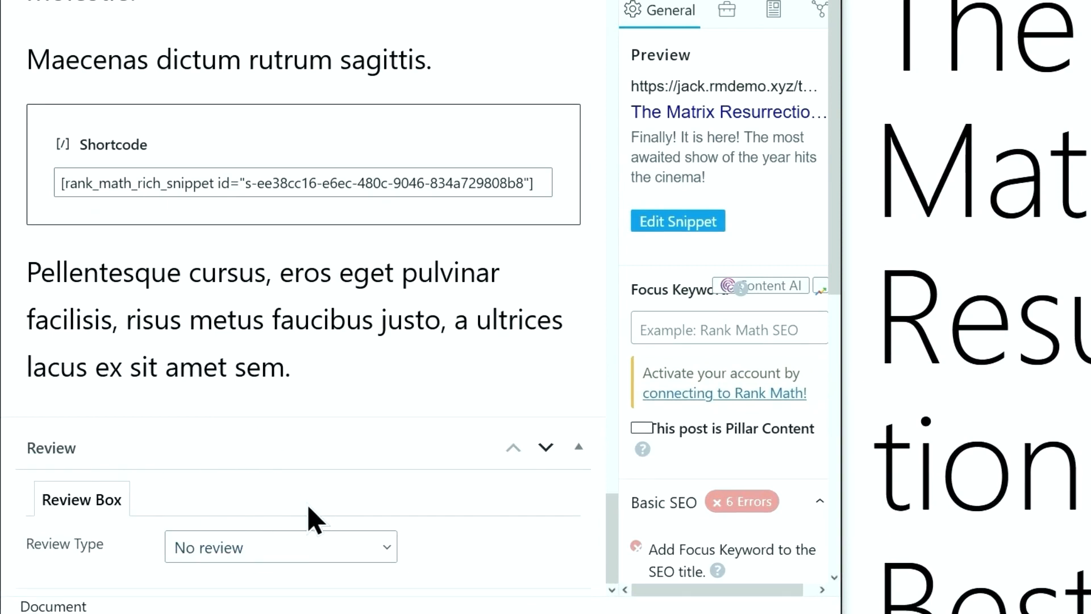
pyautogui.click(264, 563)
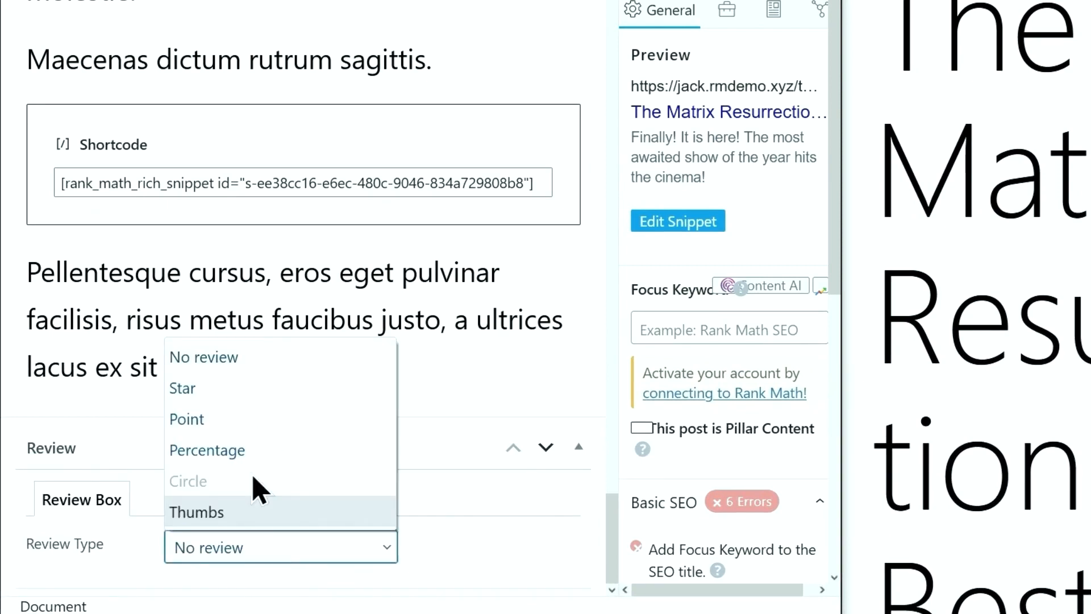
pyautogui.click(254, 398)
pyautogui.scroll(-5, 262, 341)
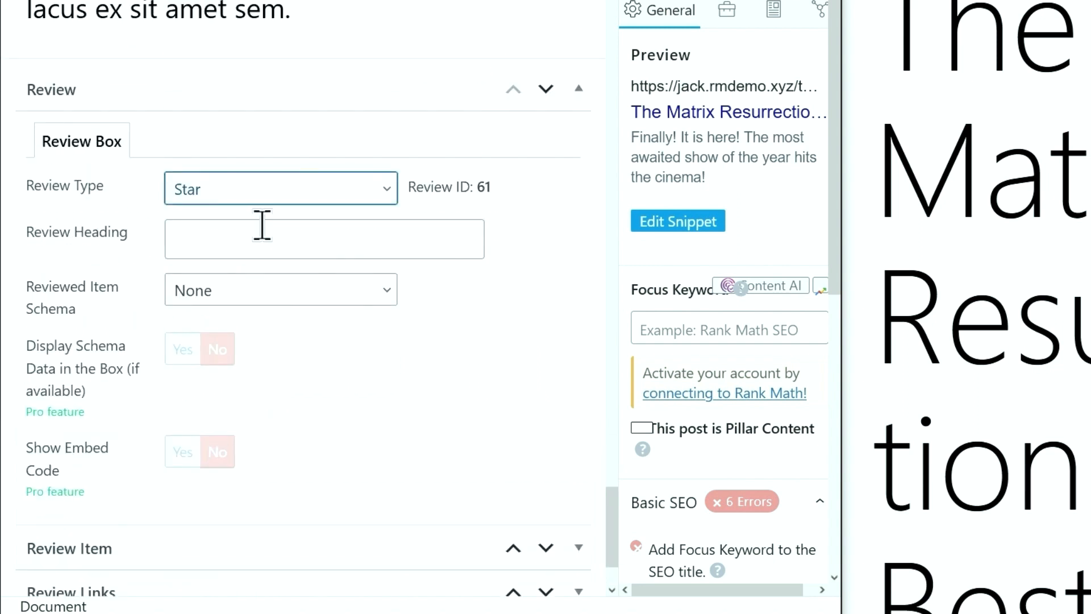
pyautogui.click(262, 226)
pyautogui.write('The Matrix Resurrection review')
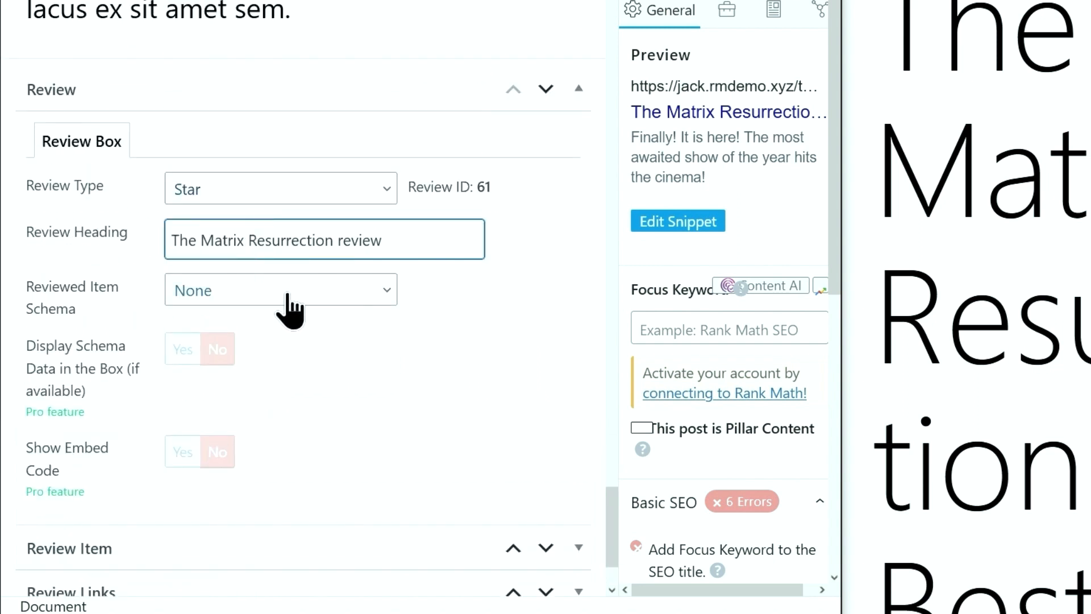
# Choose Movie as the reviewed item schema and use the movie name from the heading as its title
pyautogui.click(289, 311)
pyautogui.click(266, 231)
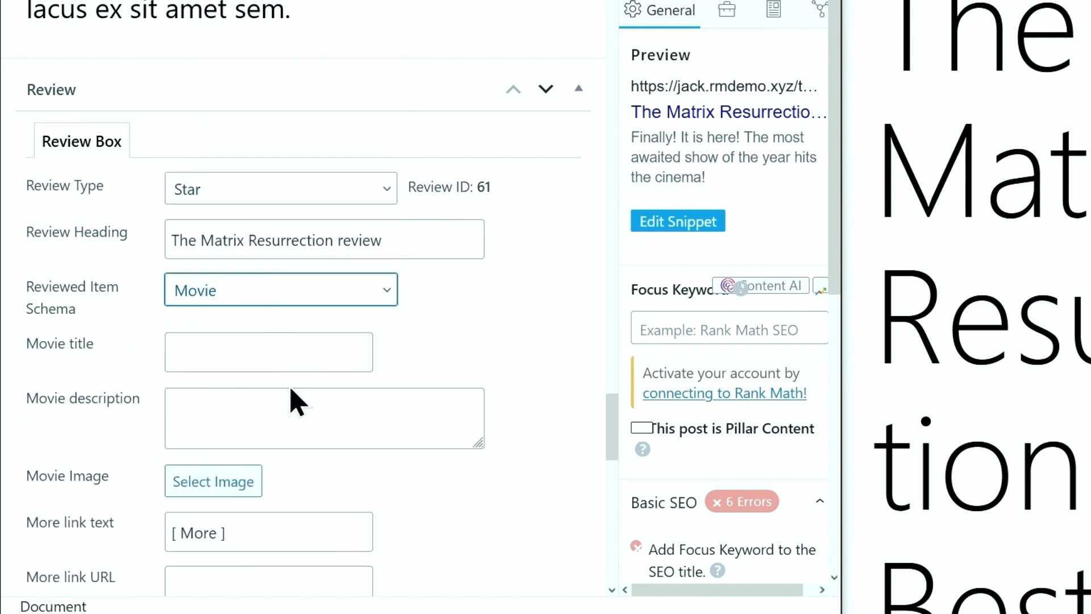
pyautogui.moveTo(333, 240); pyautogui.dragTo(171, 235)
pyautogui.hotkey('ctrl', 'c')
pyautogui.click(207, 343)
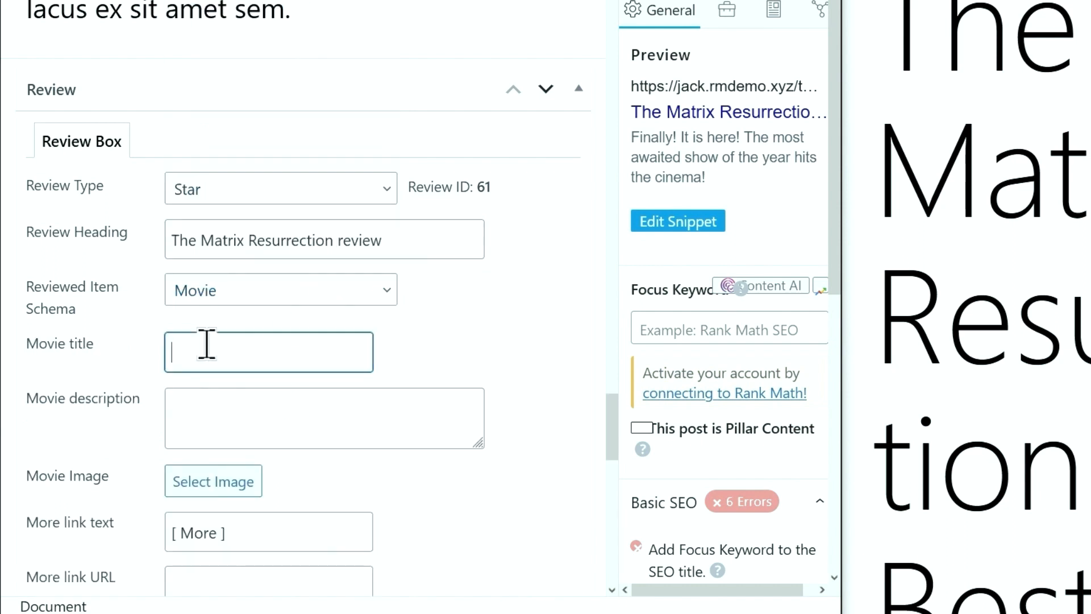
pyautogui.hotkey('ctrl', 'v')
# Use the Integer sodales paragraph as the movie description and the Matrix poster as its image
pyautogui.scroll(-2, 207, 344)
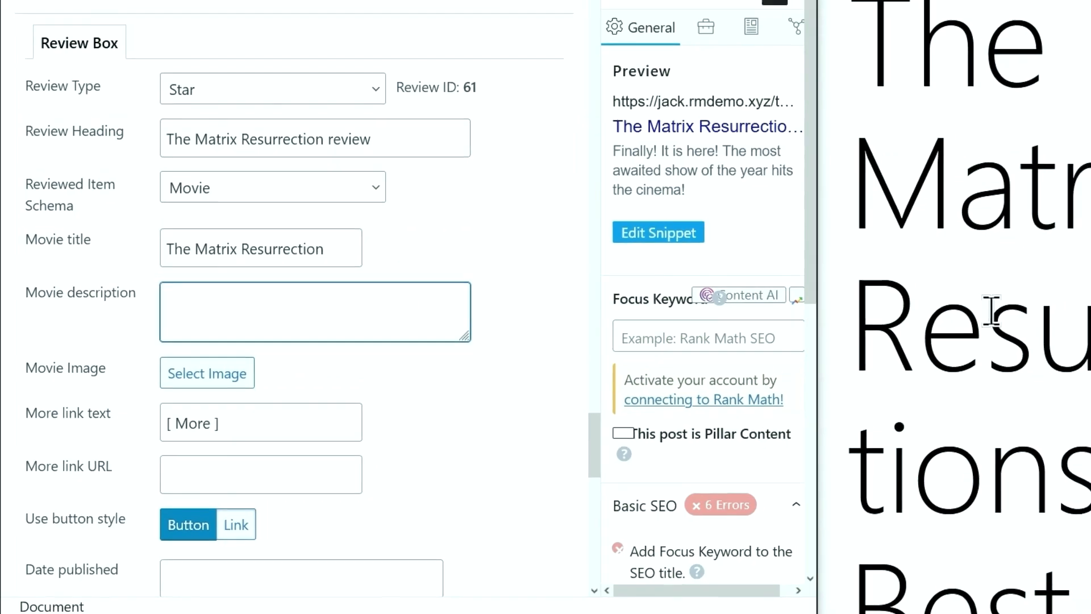
pyautogui.scroll(-5, 729, 312)
pyautogui.moveTo(722, 321); pyautogui.dragTo(987, 433)
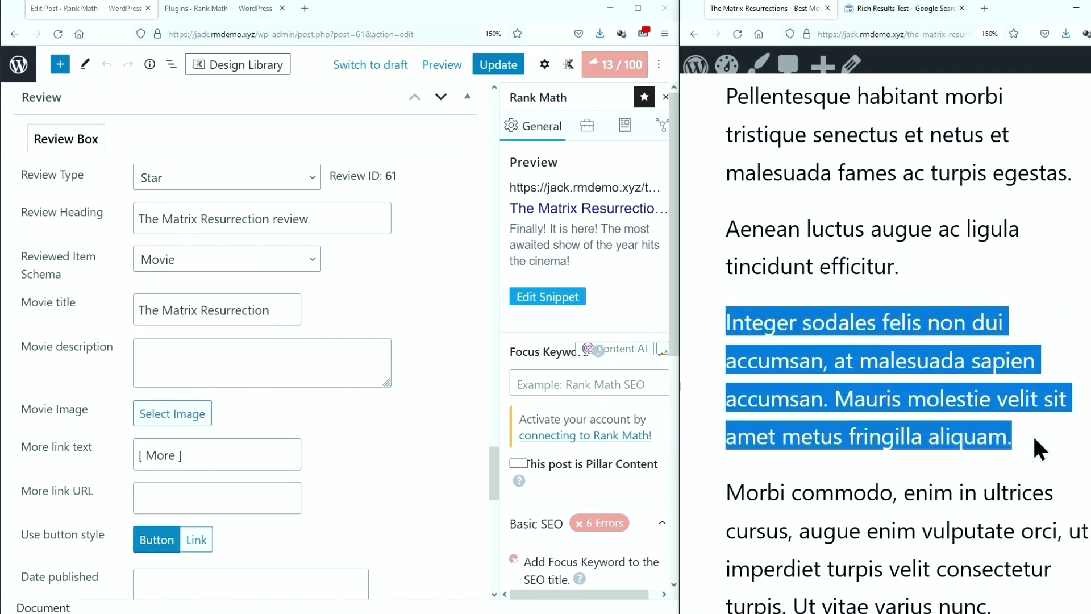
pyautogui.hotkey('ctrl', 'c')
pyautogui.click(278, 352)
pyautogui.hotkey('ctrl', 'v')
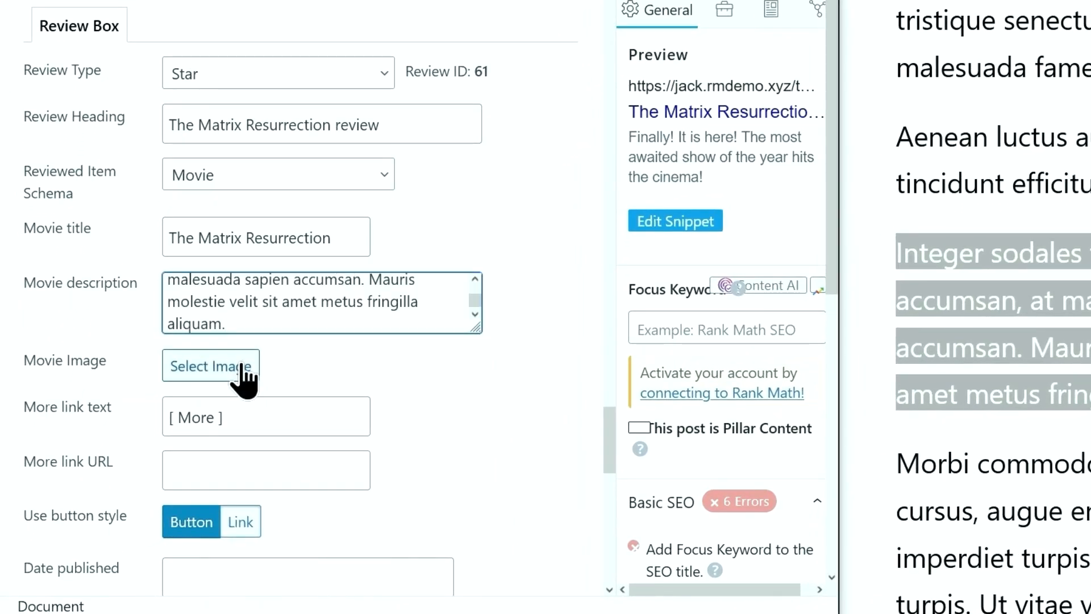
pyautogui.click(244, 372)
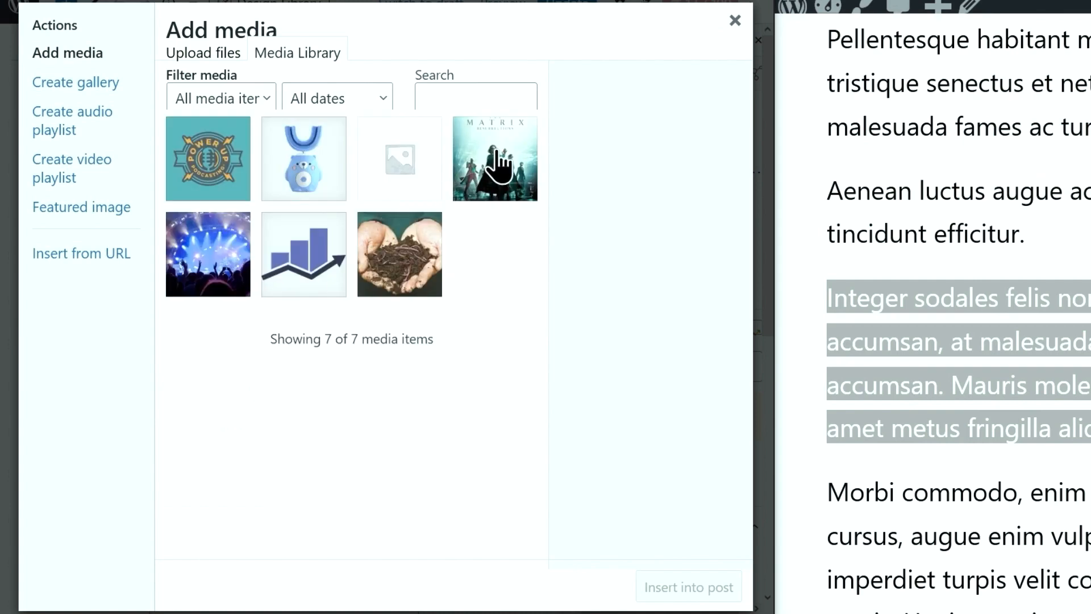
pyautogui.click(541, 106)
pyautogui.click(694, 587)
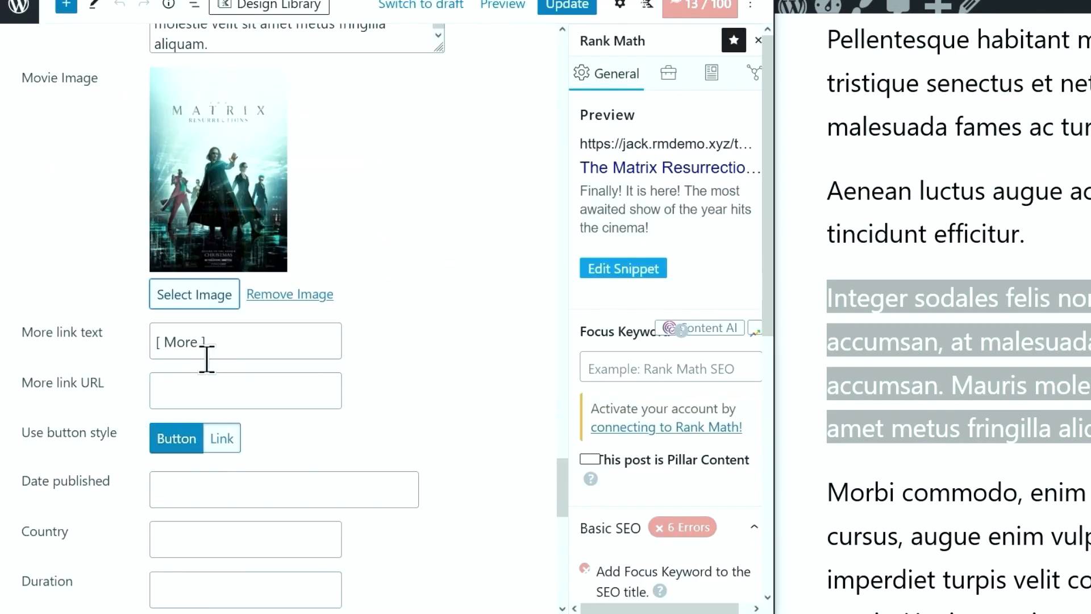
# Set the movie date to 2021-12-22 and duration to 02:28:00
pyautogui.scroll(-1, 199, 330)
pyautogui.click(206, 381)
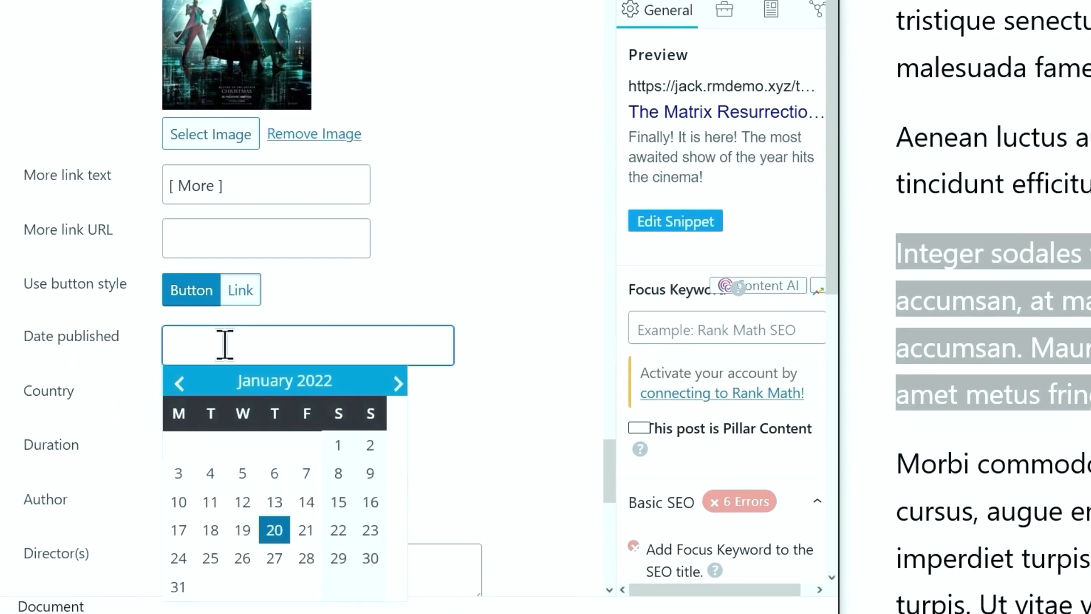
pyautogui.click(181, 390)
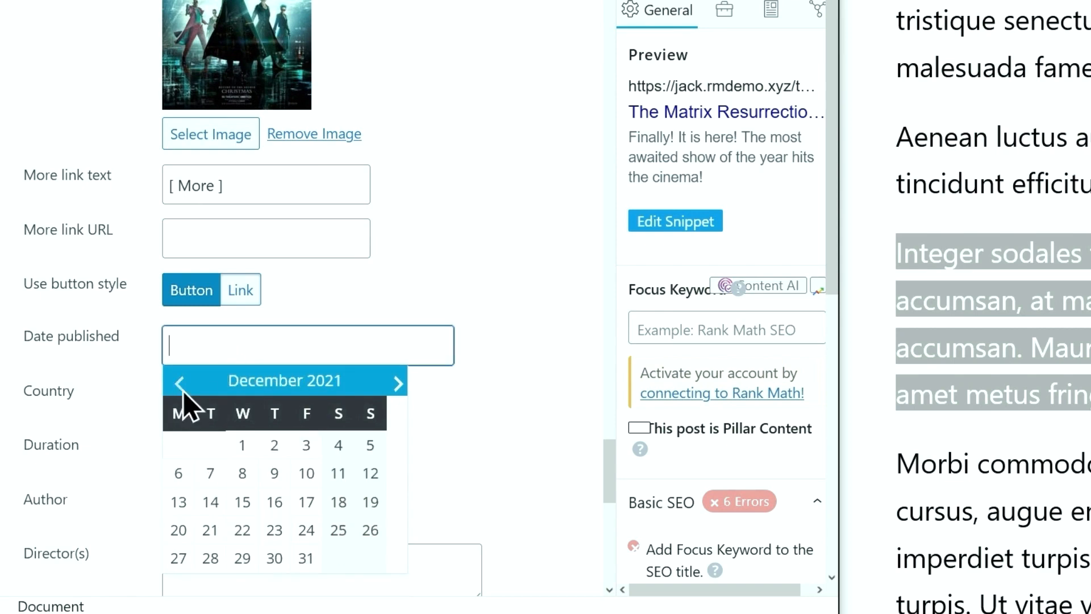
pyautogui.click(246, 533)
pyautogui.scroll(-2, 278, 409)
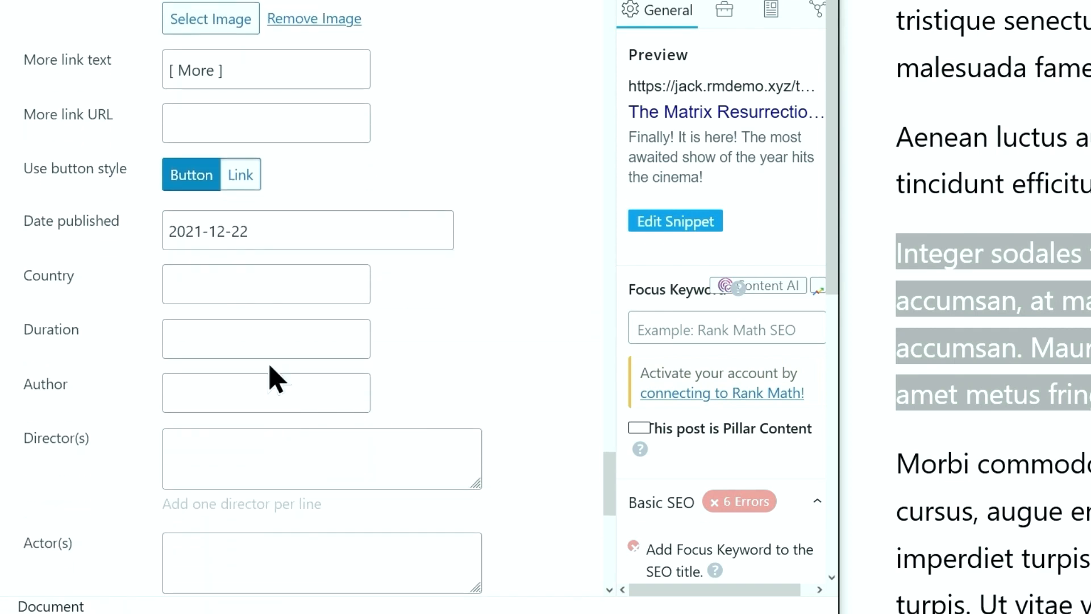
pyautogui.click(261, 339)
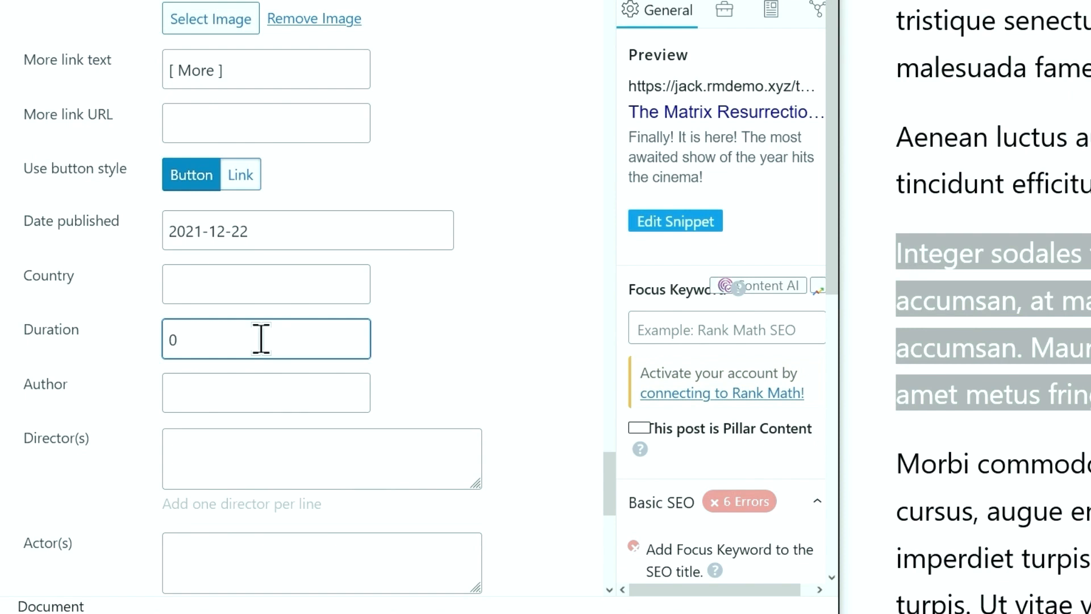
pyautogui.write('02:28:00')
pyautogui.click(255, 382)
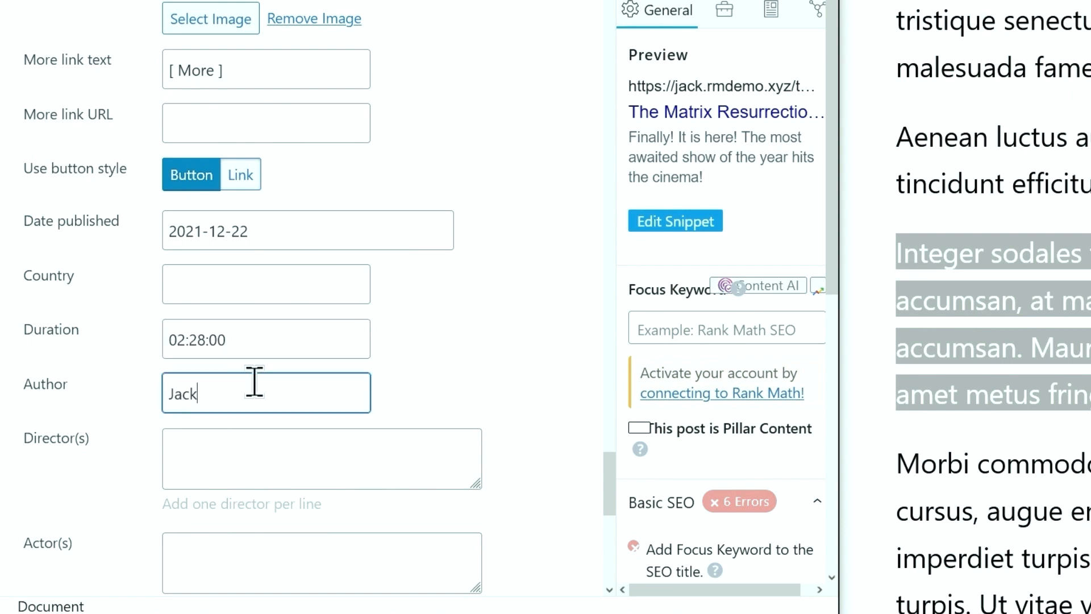
# Enter director Lana Wachowski and actors Keanu Reeves, Laurence Fishburne, Jessica Henwick one per line
pyautogui.click(266, 444)
pyautogui.write('Lana Wachowski')
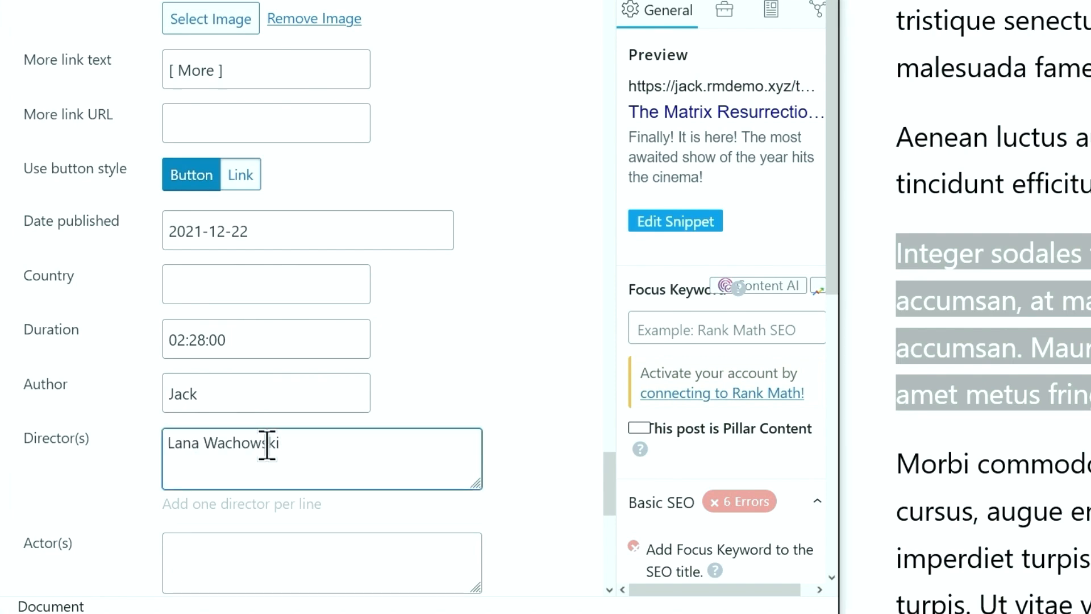
pyautogui.scroll(-6, 268, 472)
pyautogui.click(246, 180)
pyautogui.write('Keanu Reeves, Laurence Fishburne, Jessica Henwick')
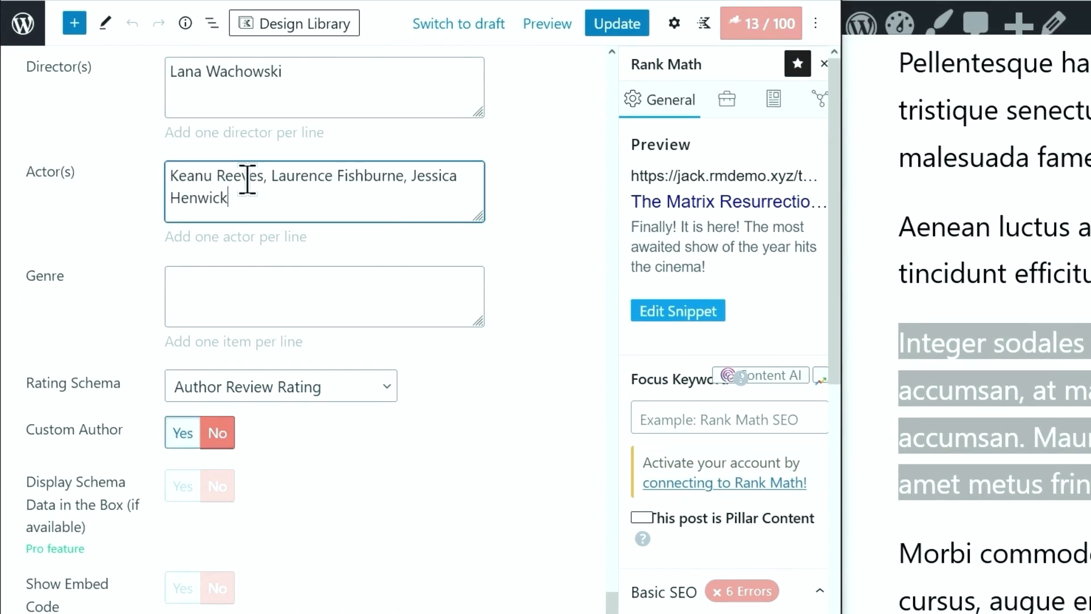
pyautogui.click(271, 177)
pyautogui.press('BackSpace')
pyautogui.press('BackSpace')
pyautogui.press('Return')
pyautogui.click(310, 200)
pyautogui.press('BackSpace')
pyautogui.press('BackSpace')
pyautogui.press('Return')
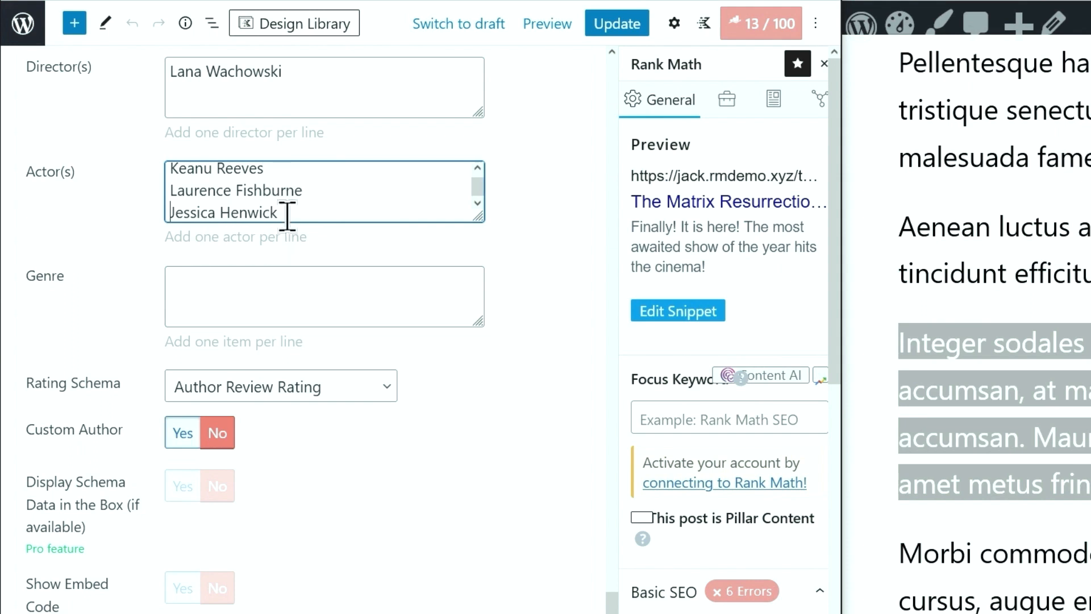
# List genres Action, Science Fiction, Adventure, Fantasy one per line; set rating schema to Visitors Aggregate Rating
pyautogui.scroll(-2, 288, 205)
pyautogui.click(229, 166)
pyautogui.hotkey('ctrl', 'v')
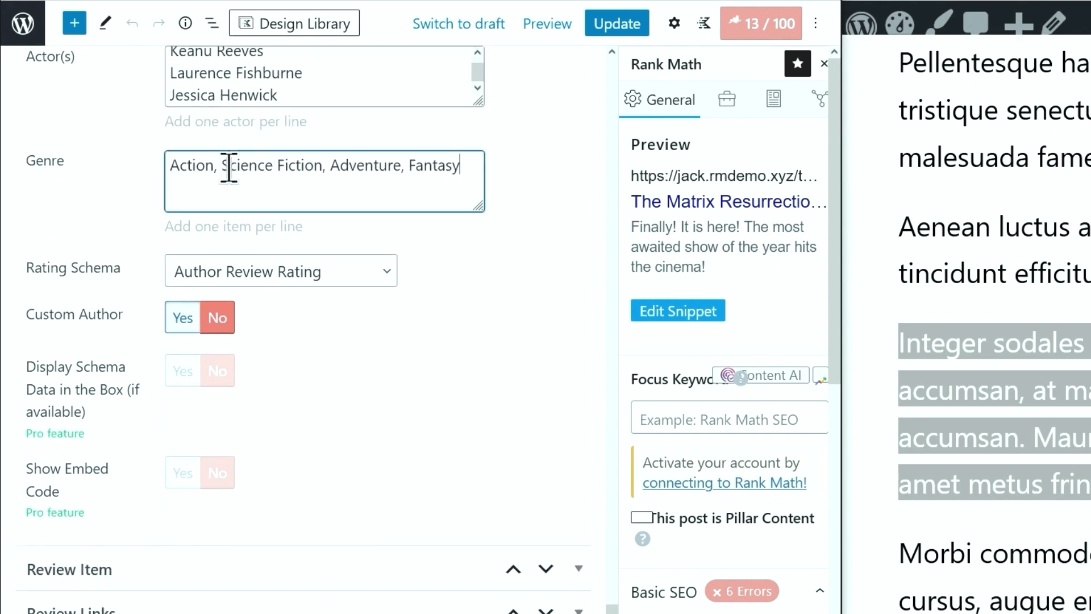
pyautogui.click(224, 169)
pyautogui.press('BackSpace')
pyautogui.press('BackSpace')
pyautogui.press('Return')
pyautogui.click(278, 188)
pyautogui.press('BackSpace')
pyautogui.press('BackSpace')
pyautogui.press('Return')
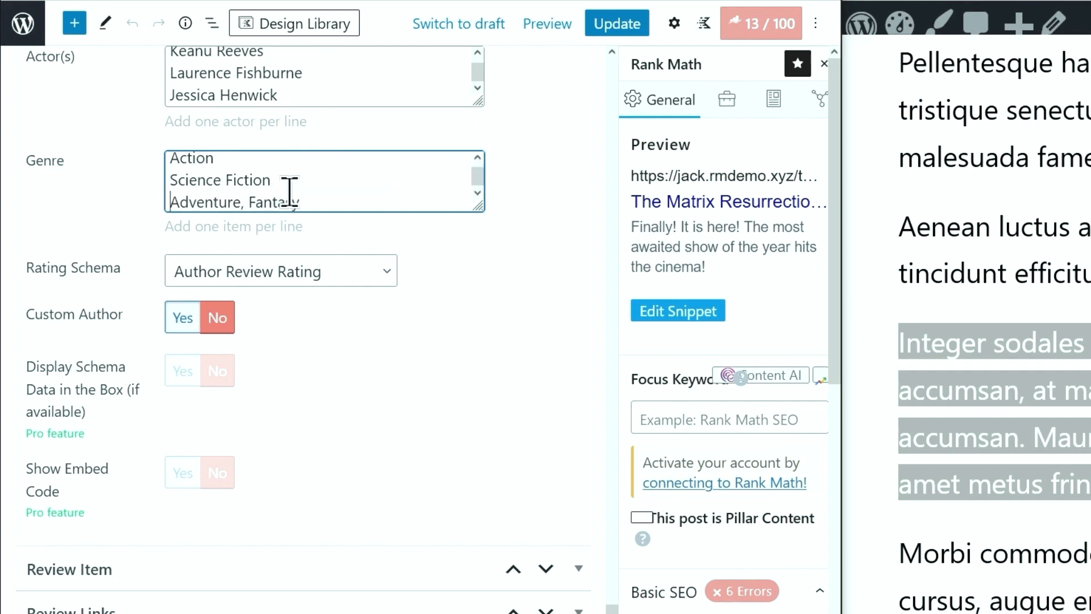
pyautogui.click(249, 202)
pyautogui.press('BackSpace')
pyautogui.press('BackSpace')
pyautogui.press('Return')
pyautogui.click(295, 281)
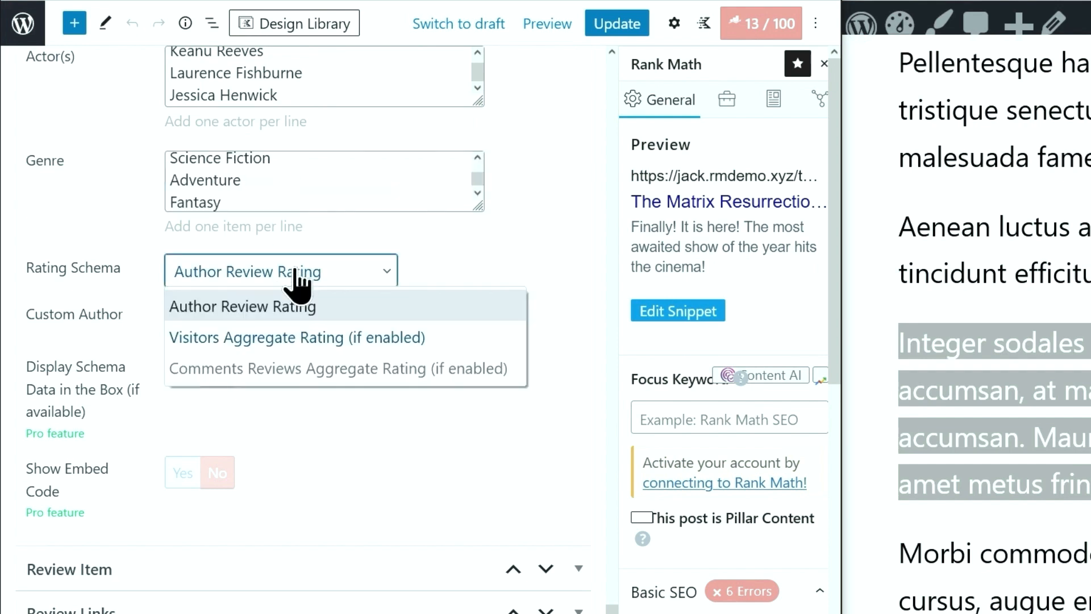
pyautogui.click(311, 341)
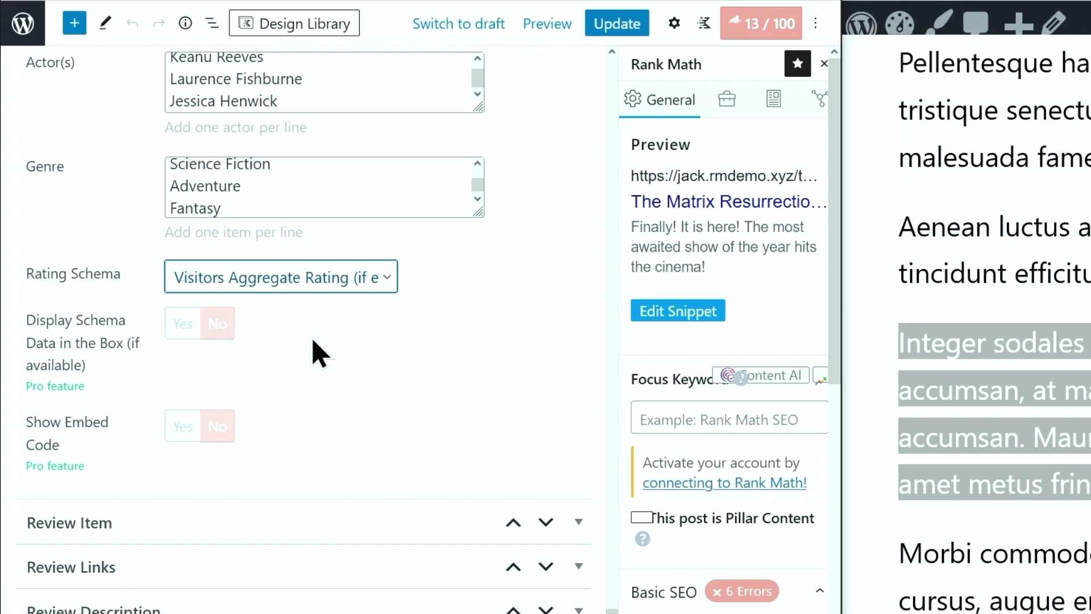
# Place the review box before the post content
pyautogui.click(579, 522)
pyautogui.scroll(-8, 561, 507)
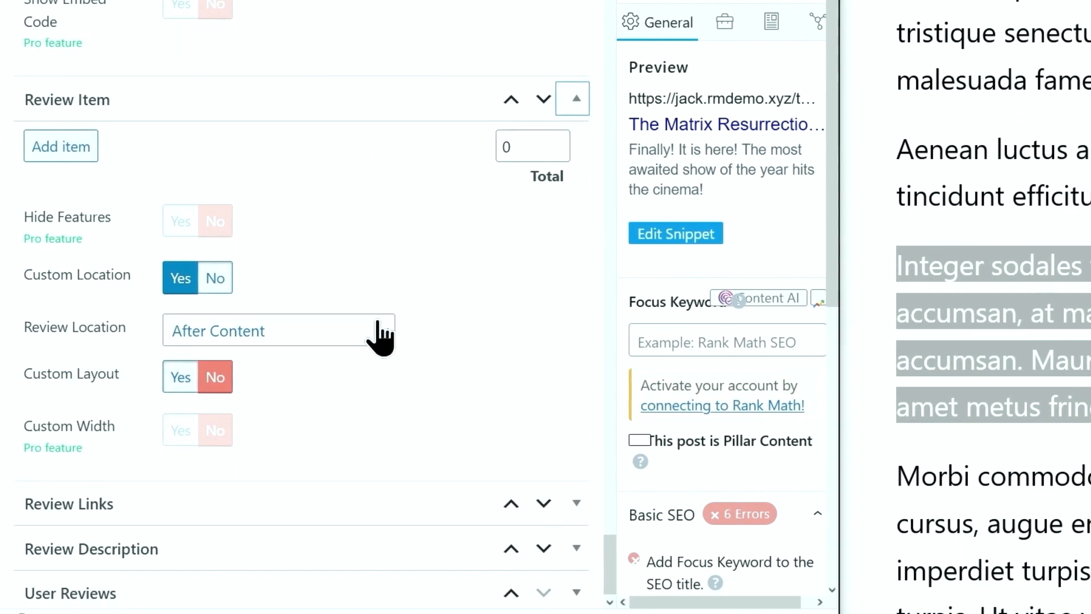
pyautogui.click(381, 318)
pyautogui.click(349, 382)
# Paste the review description sentence into the description content
pyautogui.click(566, 526)
pyautogui.scroll(-8, 418, 429)
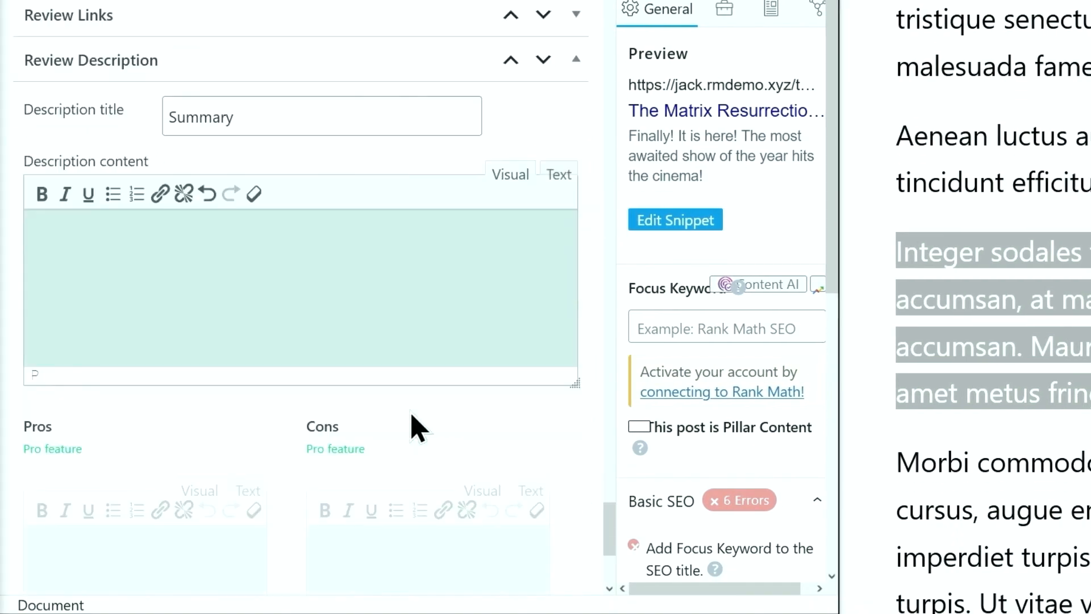
pyautogui.click(257, 235)
pyautogui.write('The Matrix Resurrection is awesome! What do you think? Vote now!')
pyautogui.scroll(-5, 251, 237)
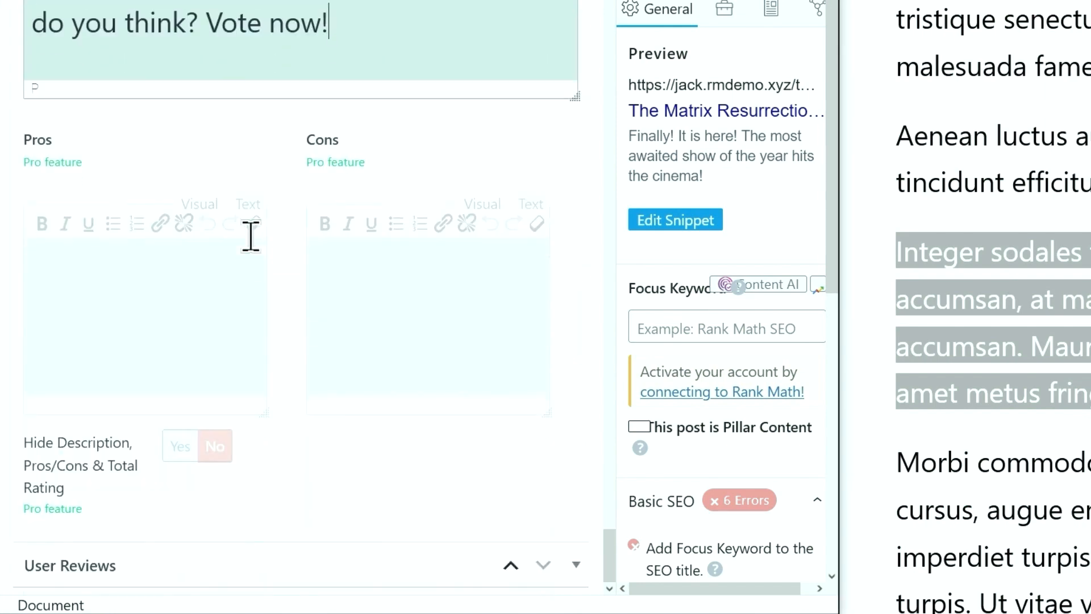
# Set User Reviews to Visitor Rating Only with star ratings
pyautogui.click(567, 573)
pyautogui.scroll(-8, 470, 451)
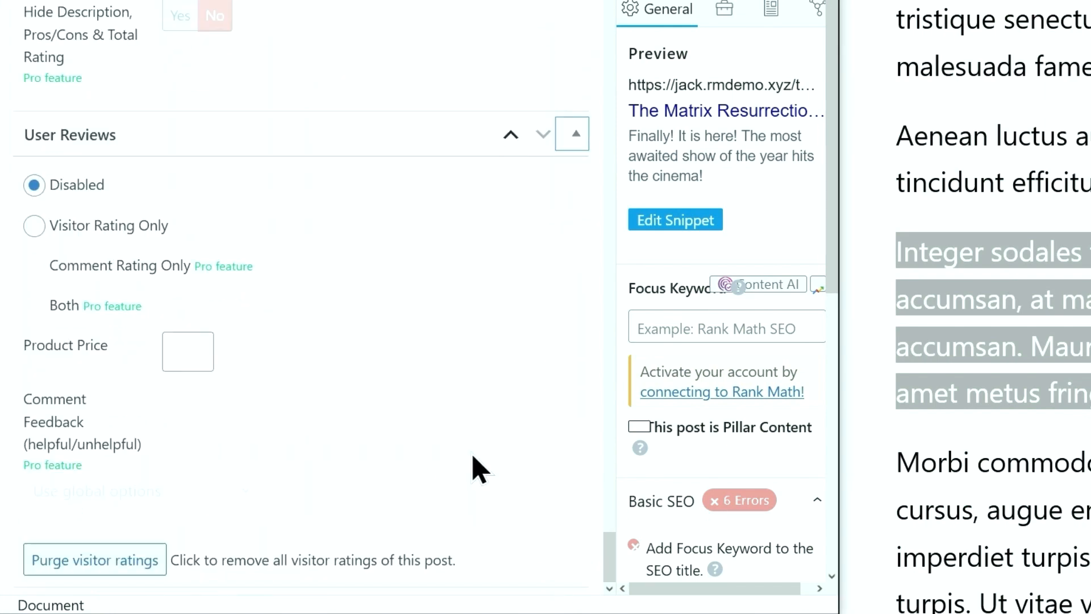
pyautogui.click(35, 226)
pyautogui.scroll(-4, 41, 234)
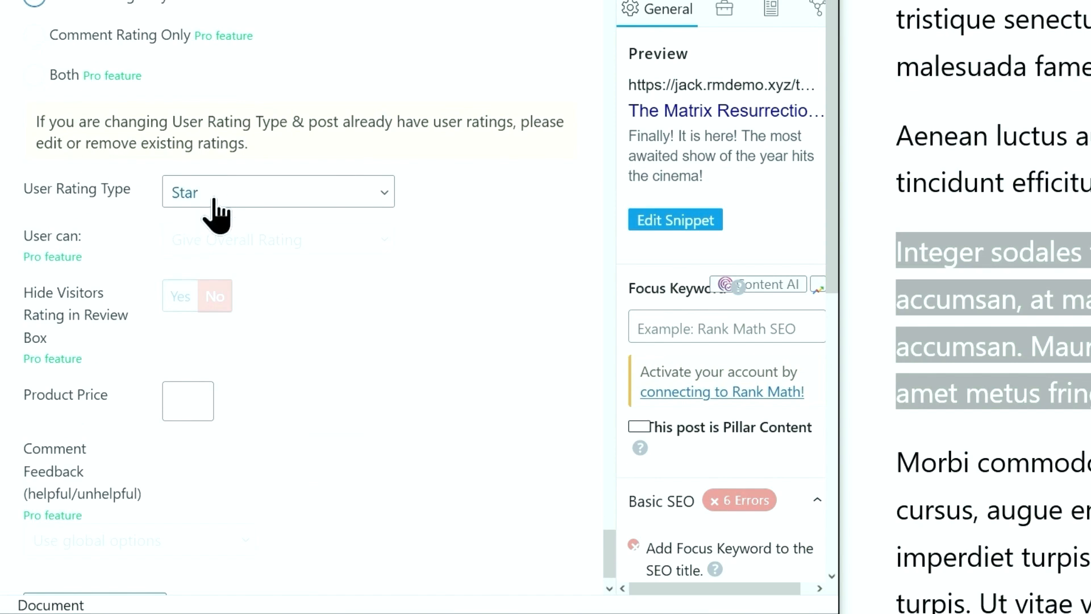
pyautogui.scroll(-1, 242, 204)
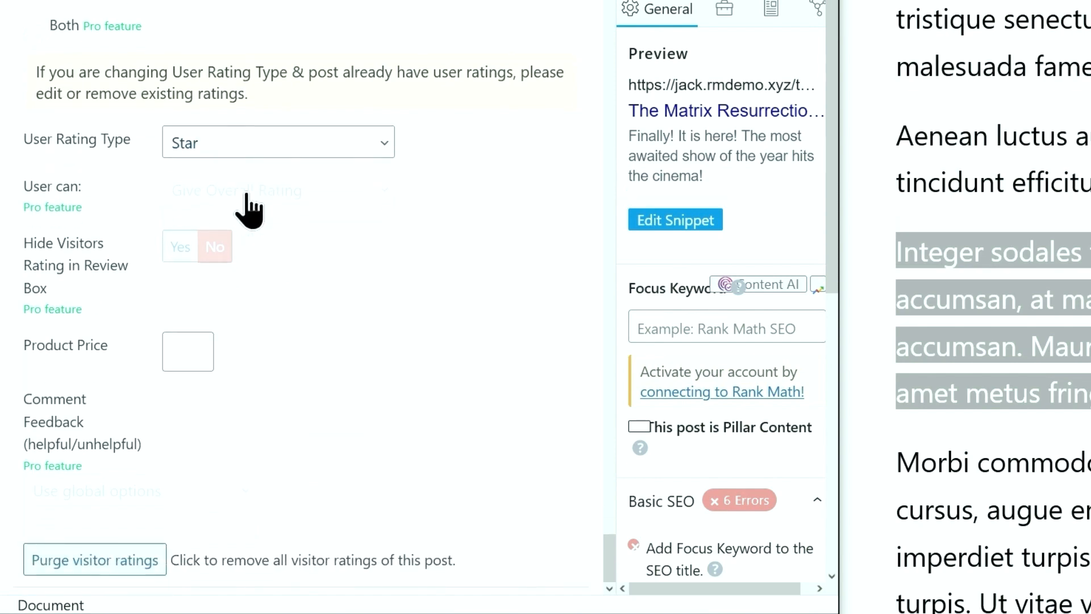
pyautogui.scroll(10, 312, 307)
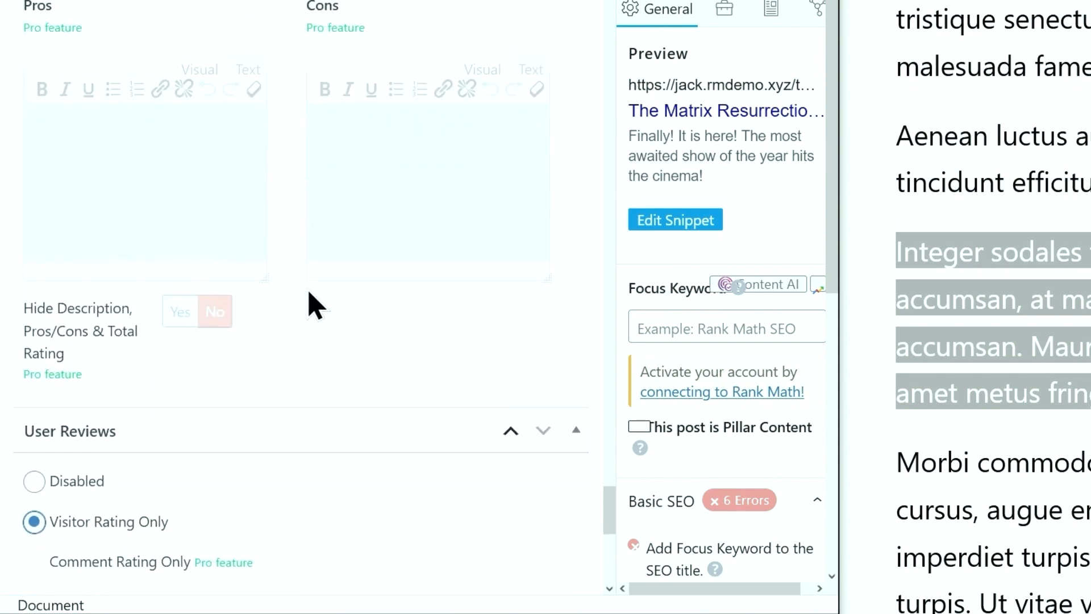
pyautogui.scroll(15, 312, 307)
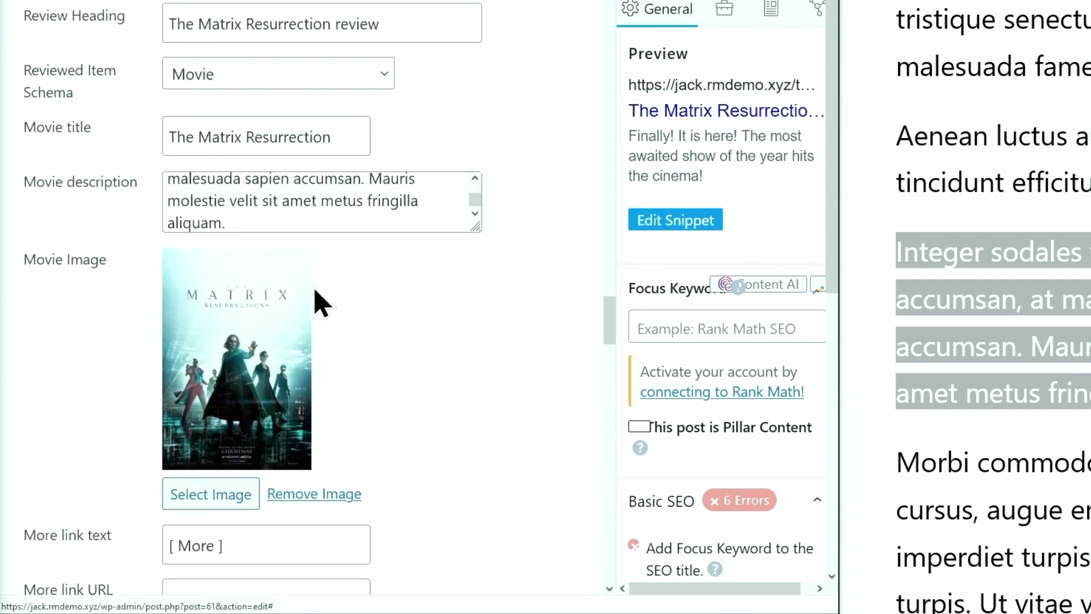
pyautogui.scroll(5, 318, 296)
pyautogui.scroll(1, 311, 287)
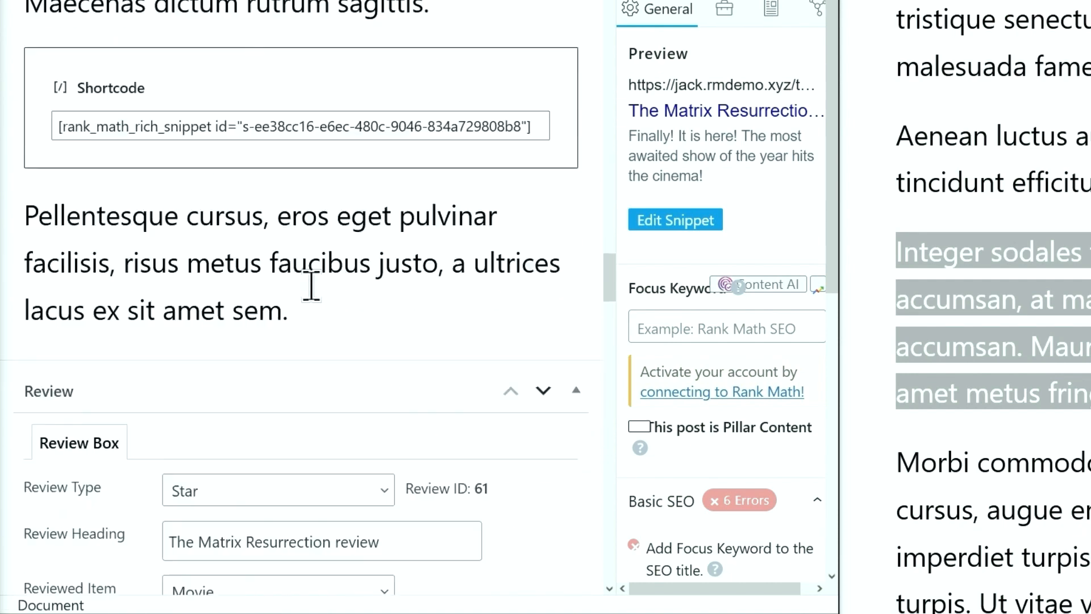
pyautogui.scroll(-5, 312, 287)
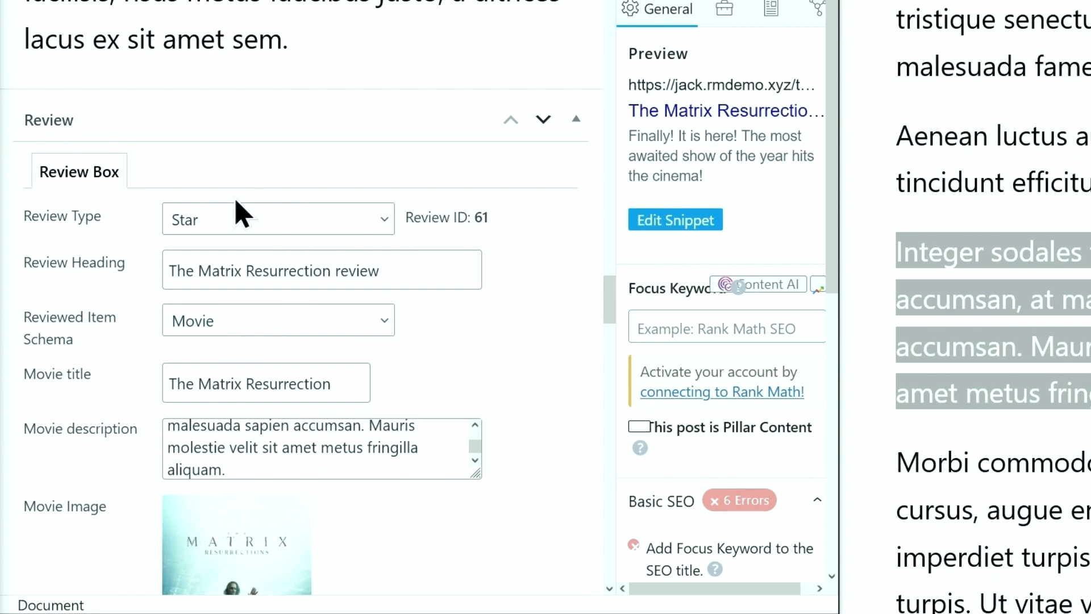
# Delete the Movie schema in Rank Math and update the post
pyautogui.click(773, 10)
pyautogui.click(808, 299)
pyautogui.click(784, 300)
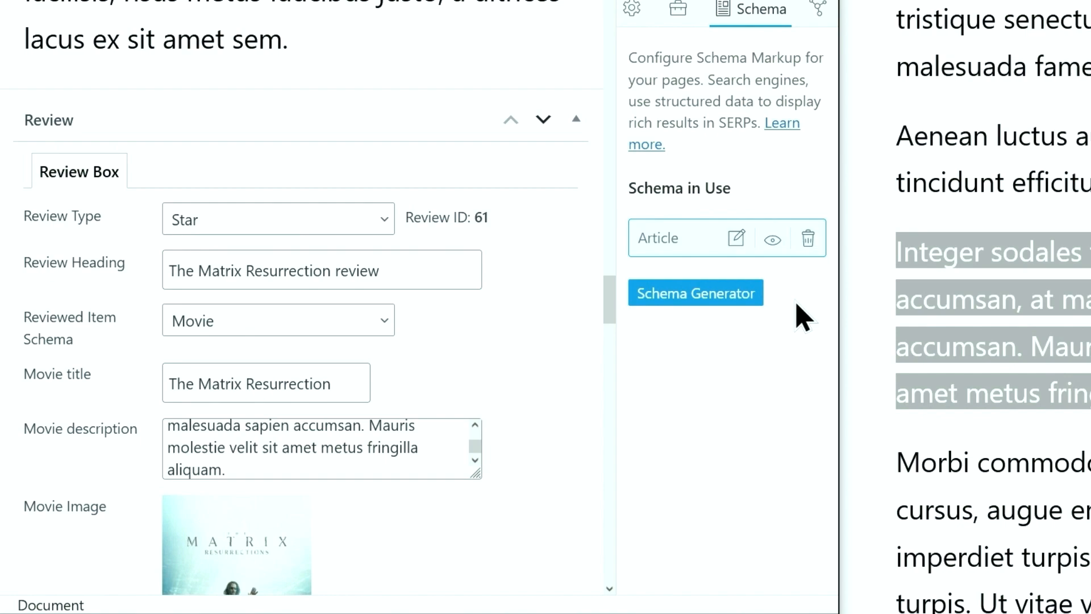
pyautogui.click(561, 5)
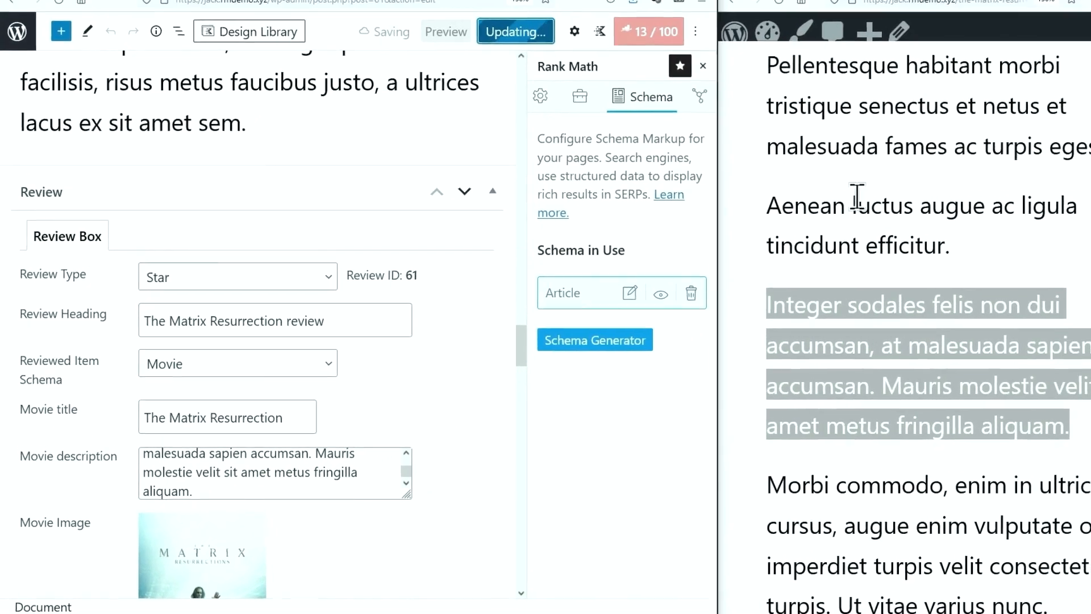
# Reload the live post and cast a five-star visitor vote, giving a 4.5 user review
pyautogui.click(735, 33)
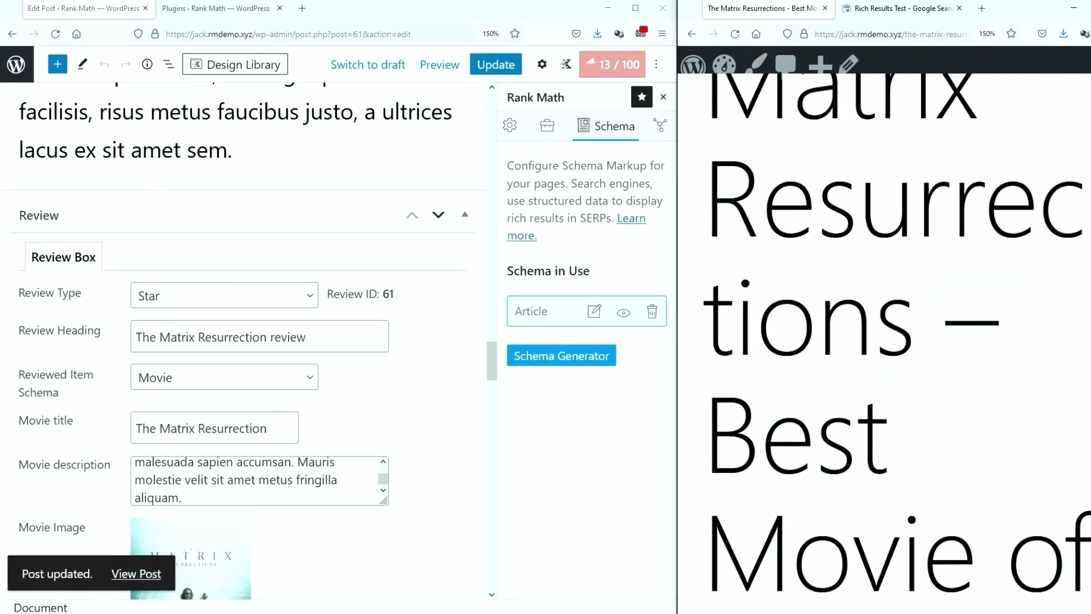
pyautogui.scroll(-2, 1019, 353)
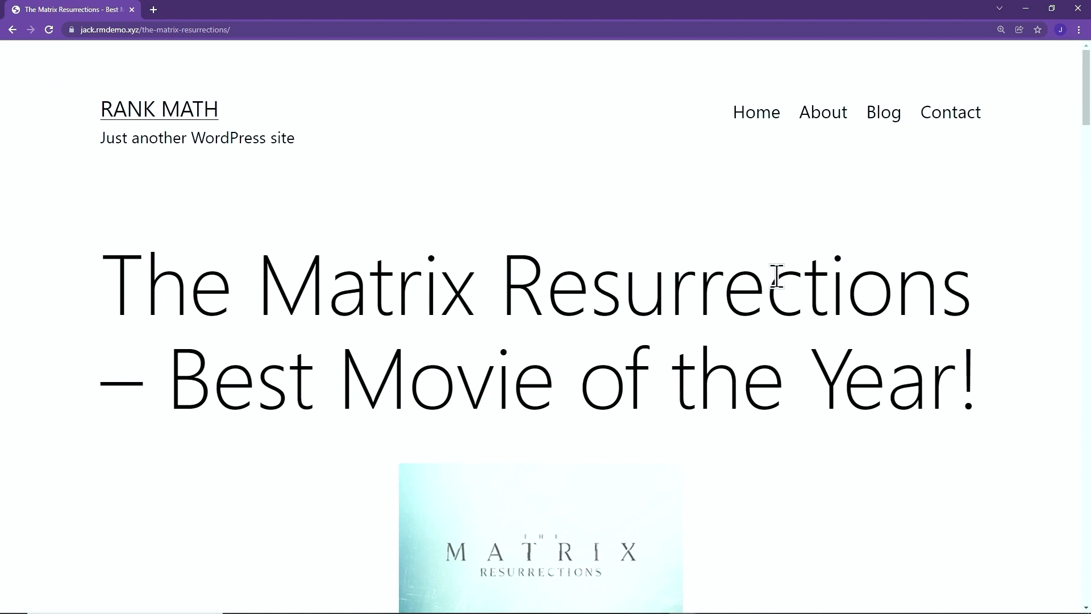
pyautogui.scroll(-10, 777, 276)
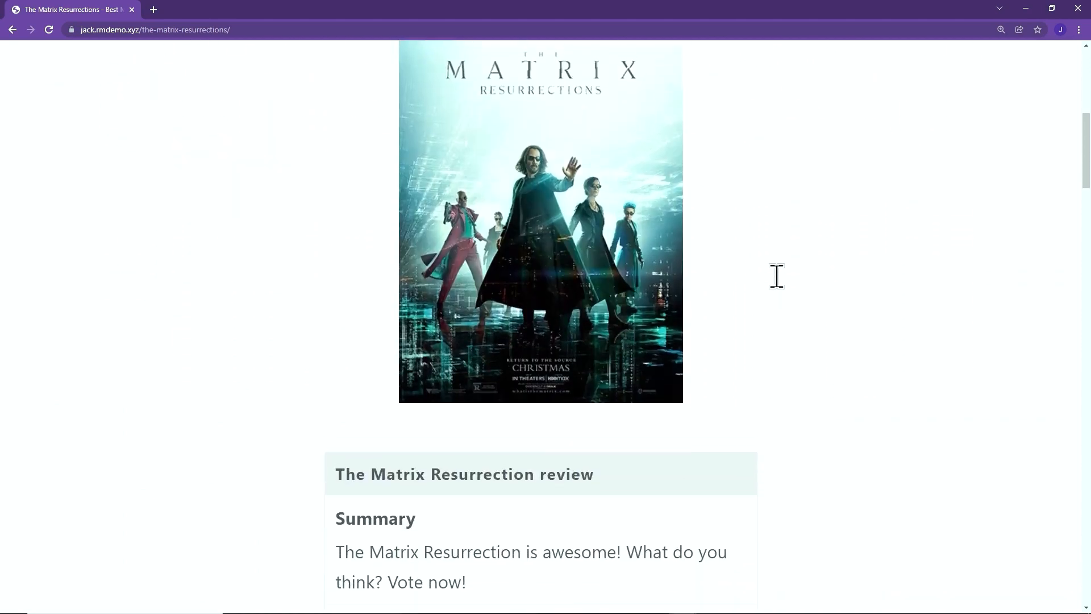
pyautogui.scroll(-1, 777, 277)
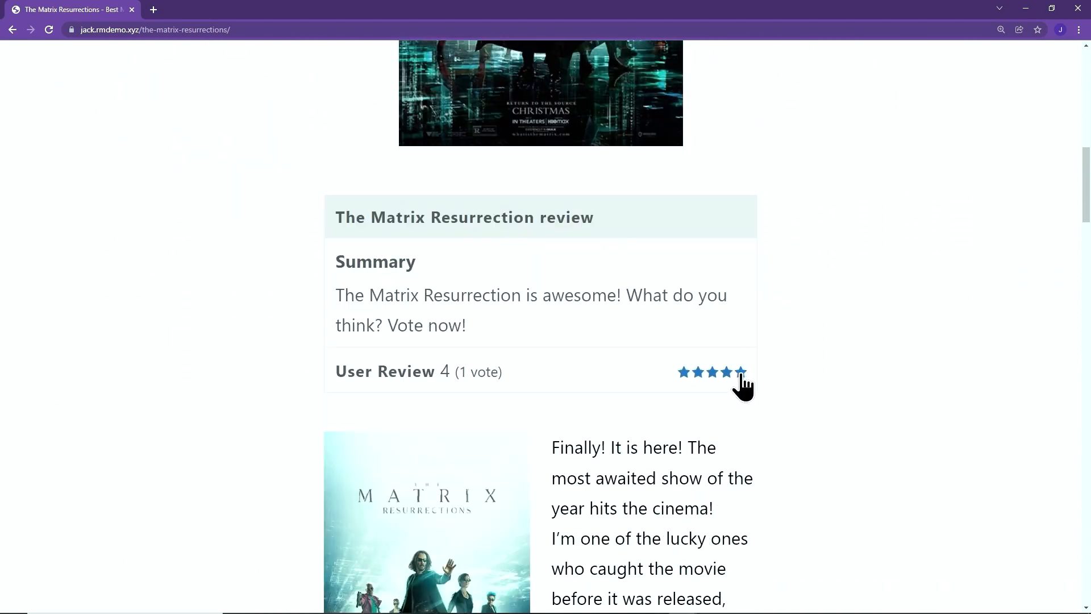
pyautogui.click(741, 375)
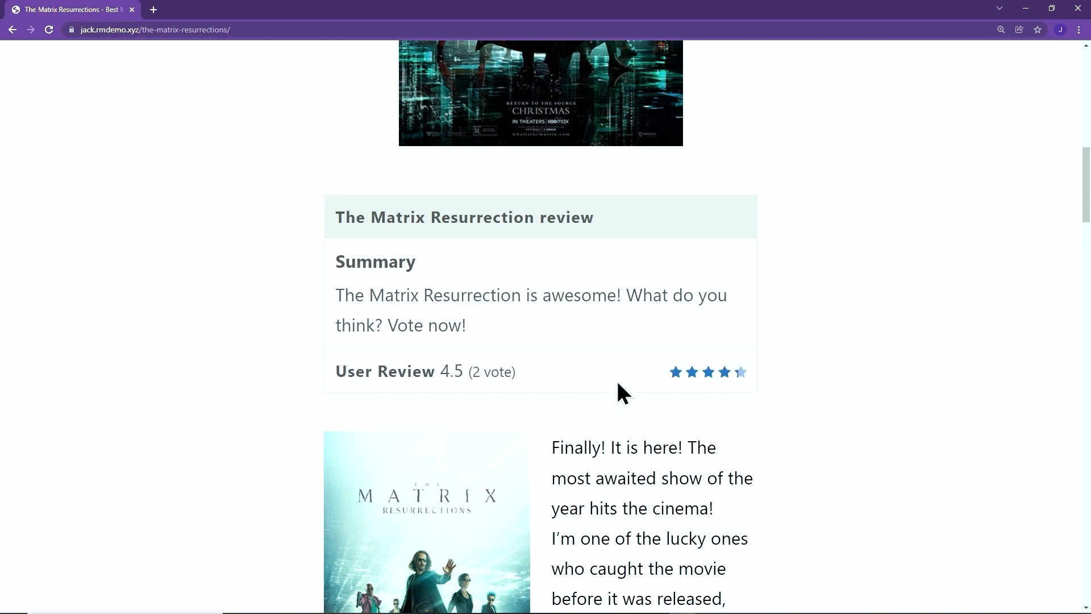
pyautogui.doubleClick(464, 373)
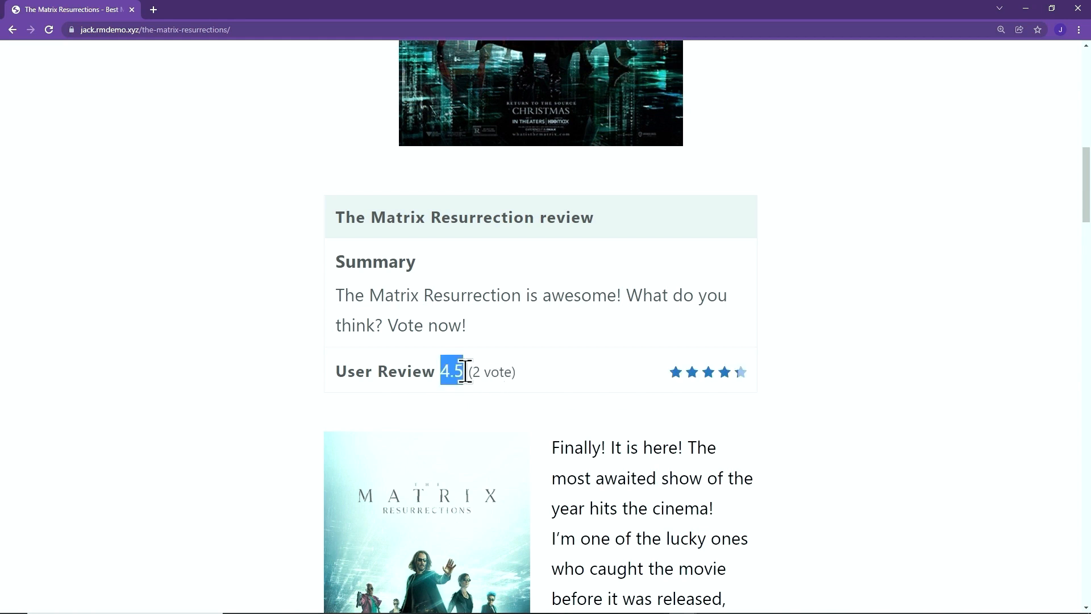
pyautogui.hotkey('alt', 'Tab')
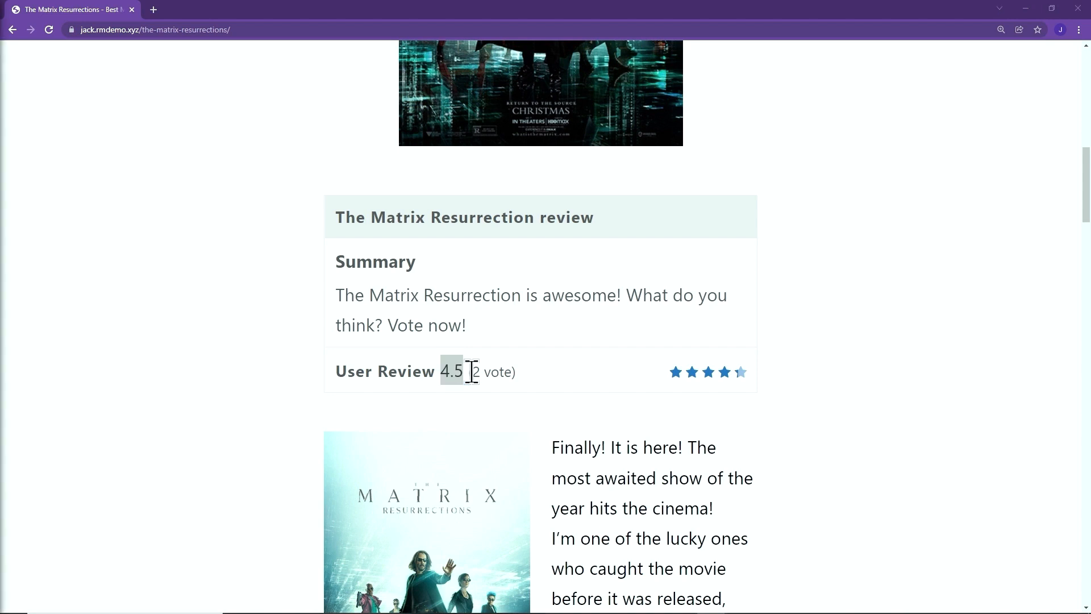
# Open the movie post's page source and select all of it
pyautogui.rightClick(897, 372)
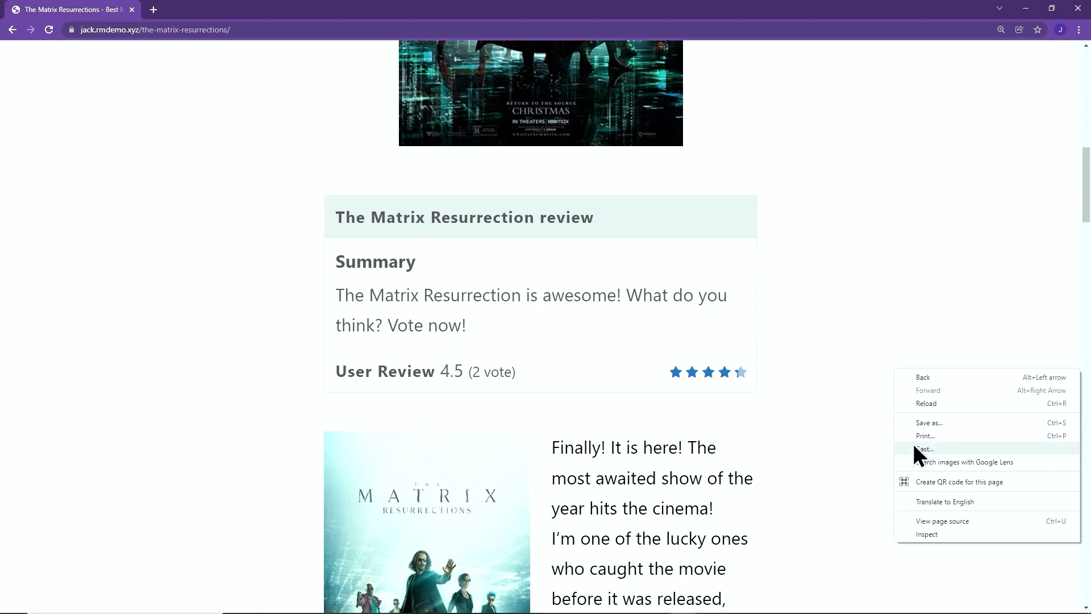
pyautogui.click(944, 521)
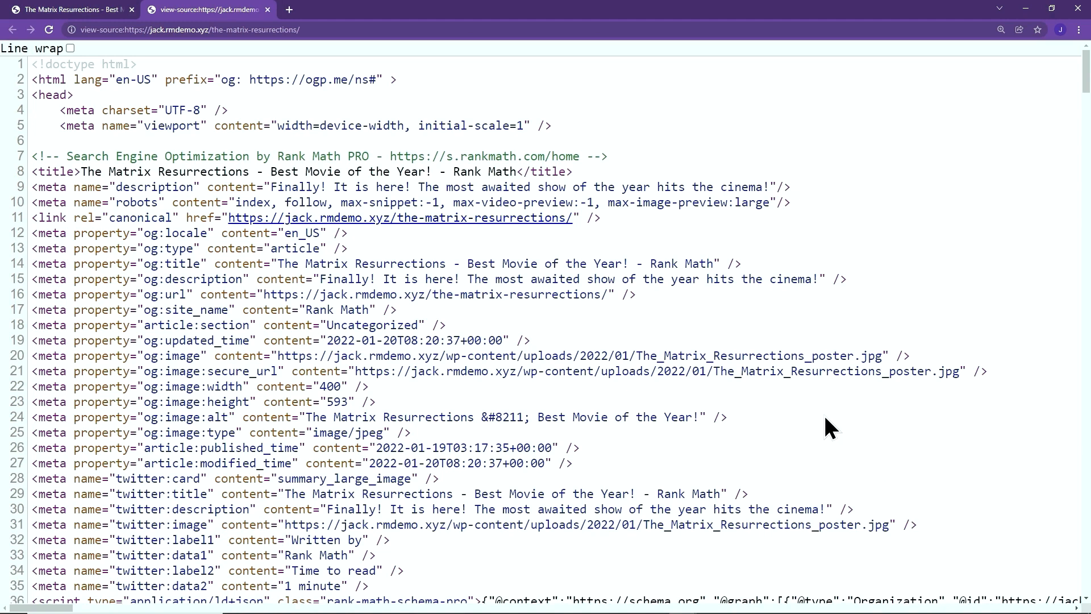
pyautogui.hotkey('ctrl', 'a')
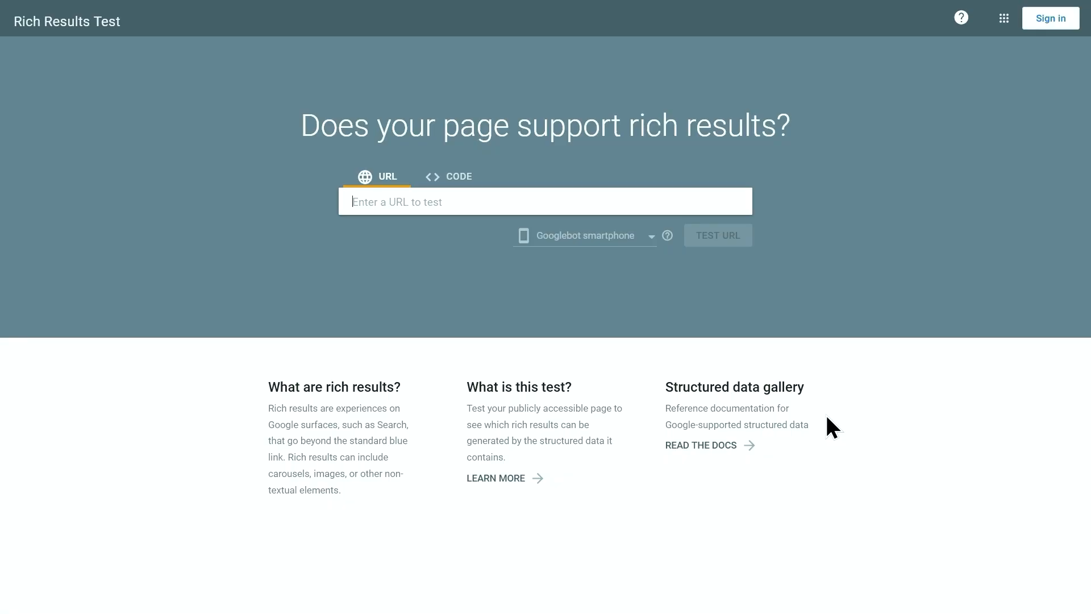
# Test the pasted source as code in Rich Results Test and open the Review snippets result
pyautogui.click(452, 178)
pyautogui.rightClick(461, 203)
pyautogui.click(483, 286)
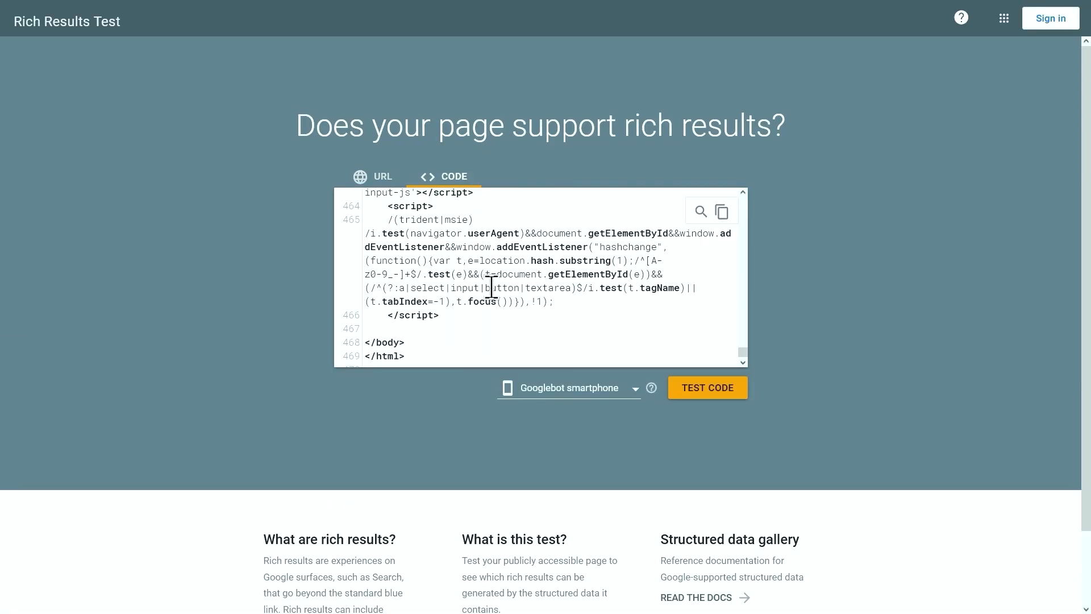
pyautogui.click(707, 392)
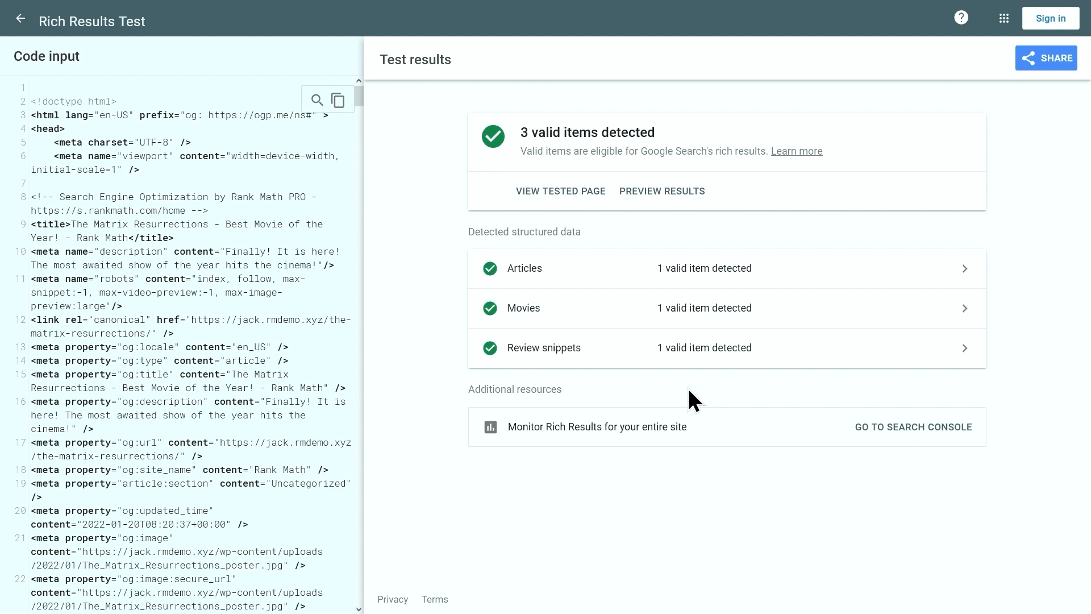
pyautogui.click(589, 345)
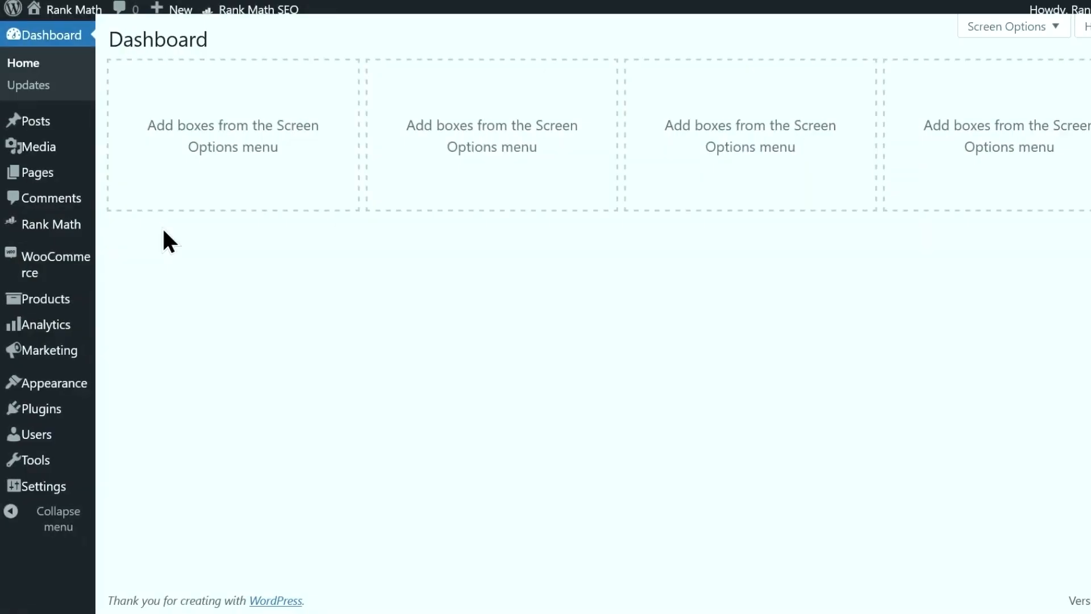
# Add a new product named 'Kids Automatic Toothbrush' and paste in its description
pyautogui.moveTo(67, 270)
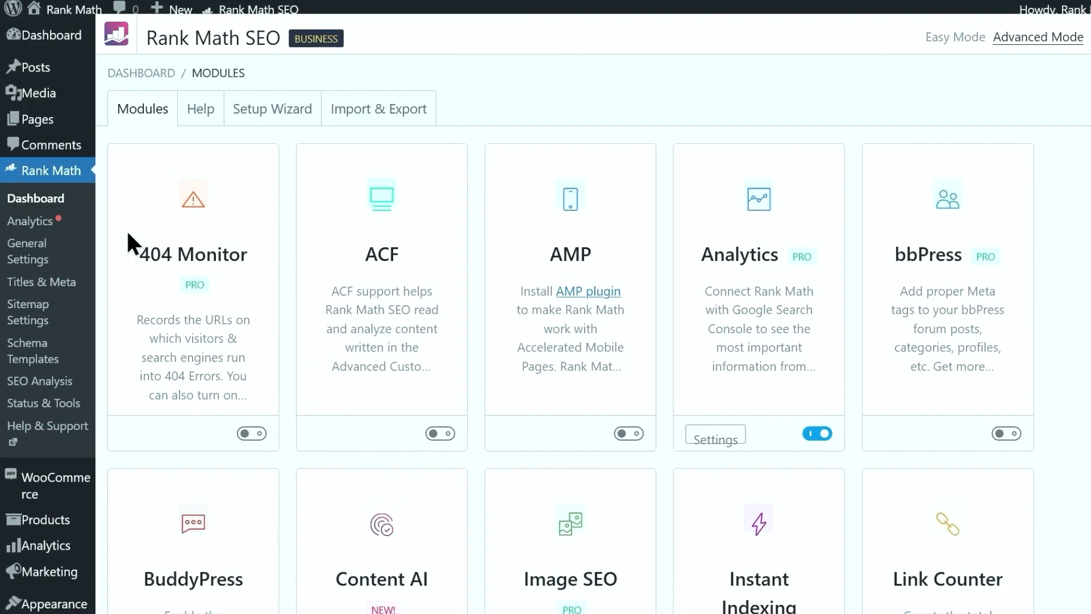
pyautogui.scroll(-15, 129, 176)
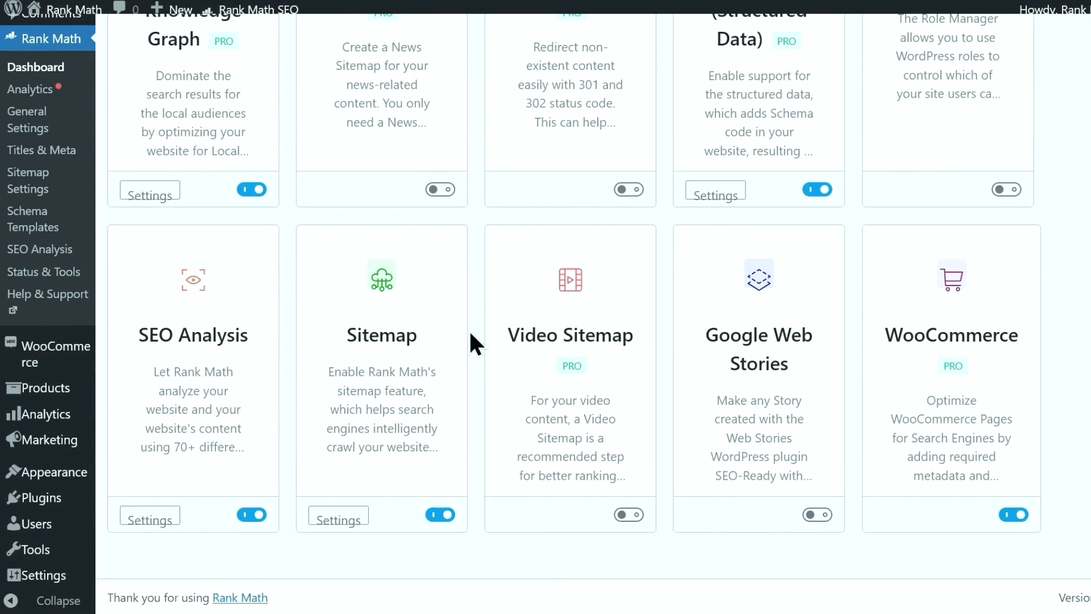
pyautogui.moveTo(62, 388)
pyautogui.click(113, 409)
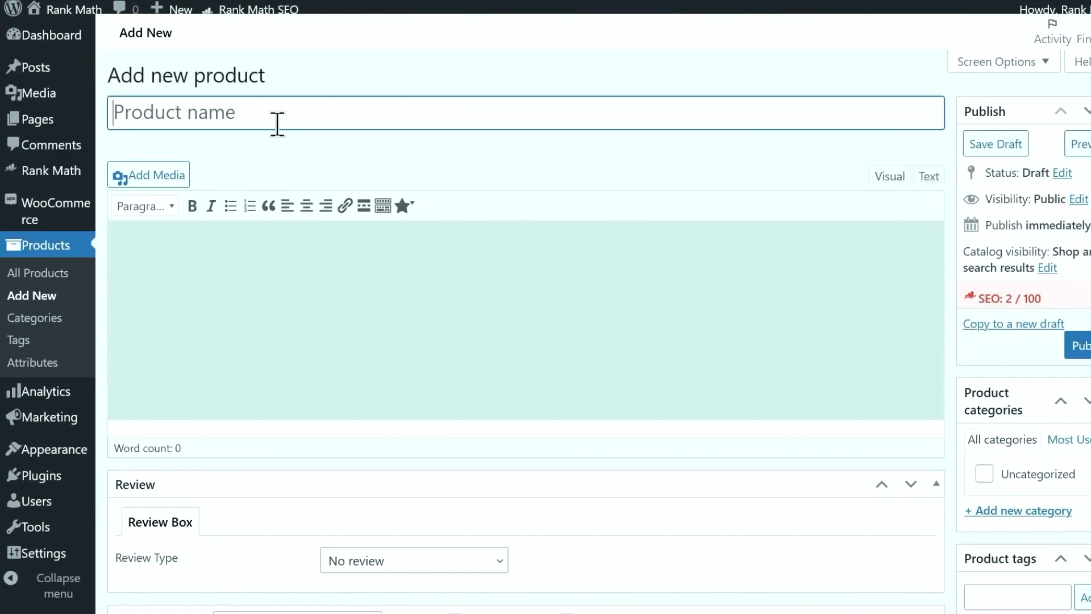
pyautogui.write('Kids Automatic Tooth')
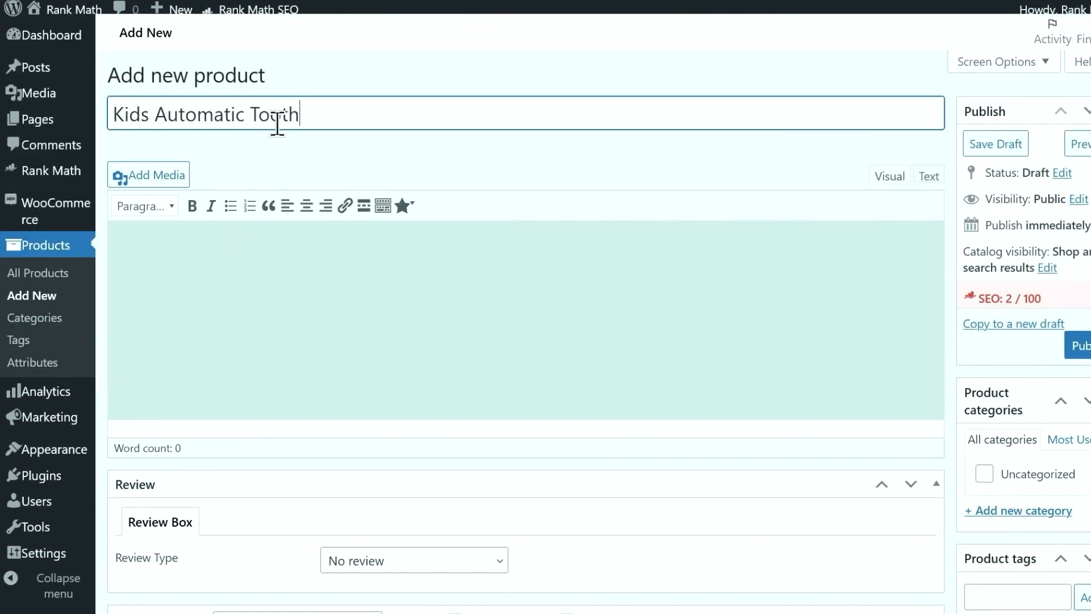
pyautogui.write('brush')
pyautogui.click(279, 247)
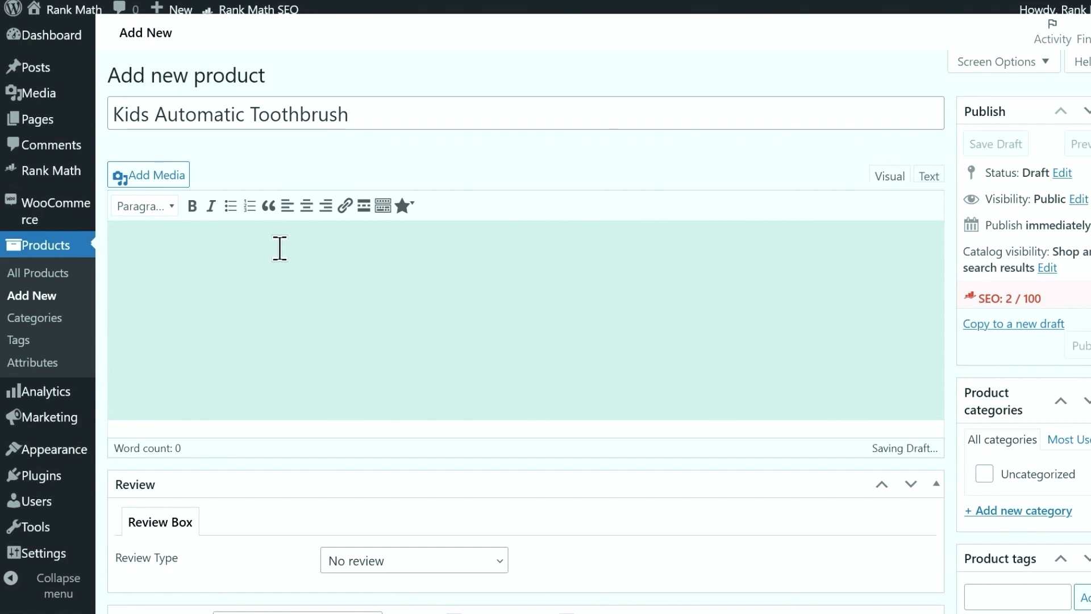
pyautogui.write('This Kids Automatic Toothbrush is awesome! It cleans your kids teeth better than any conventional toothbrush.')
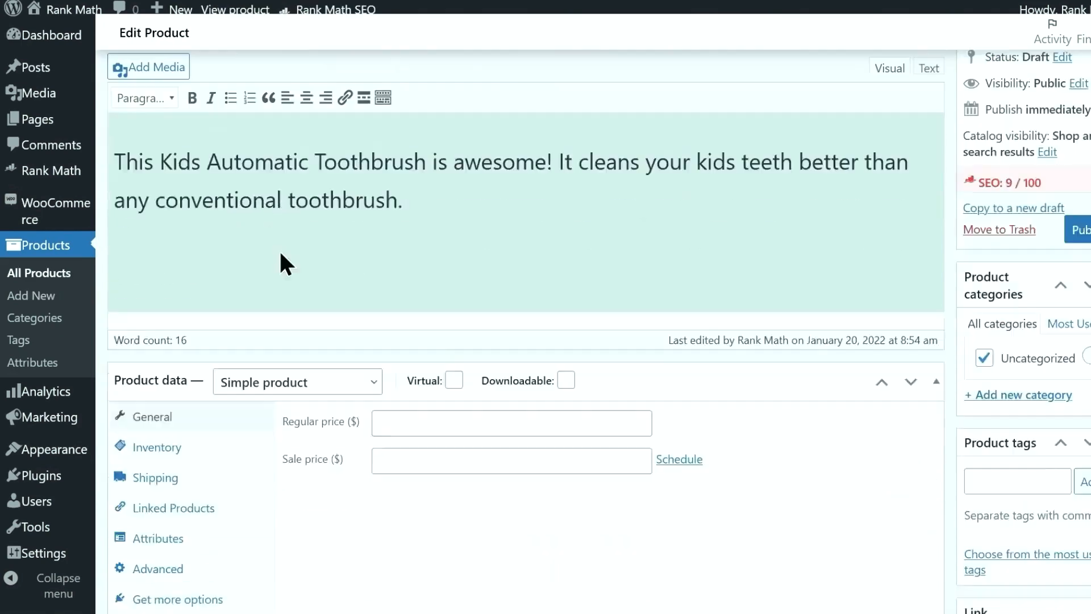
pyautogui.scroll(-4, 279, 249)
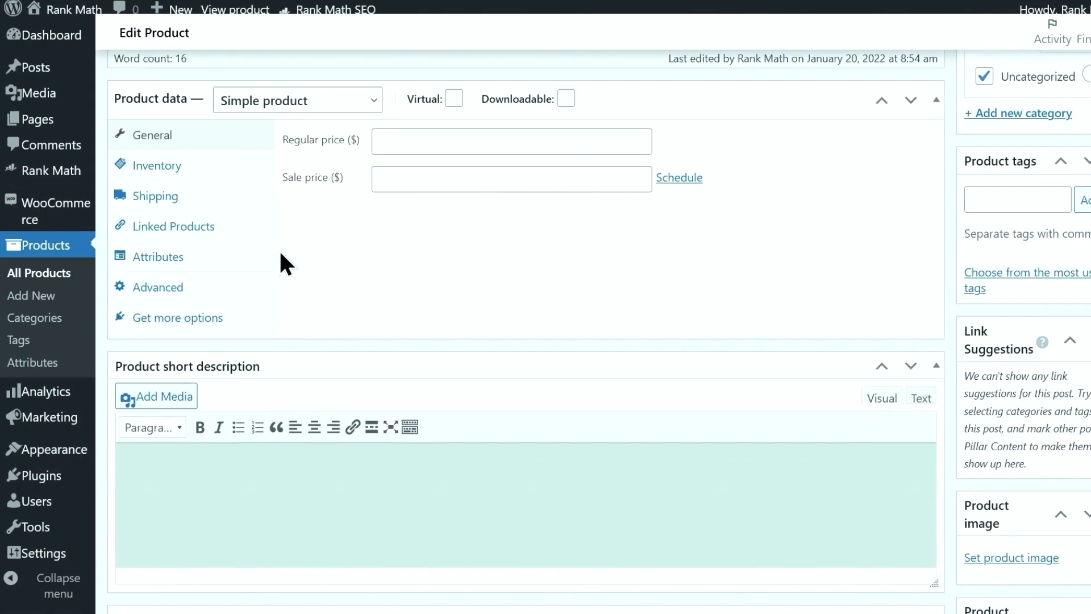
pyautogui.click(397, 142)
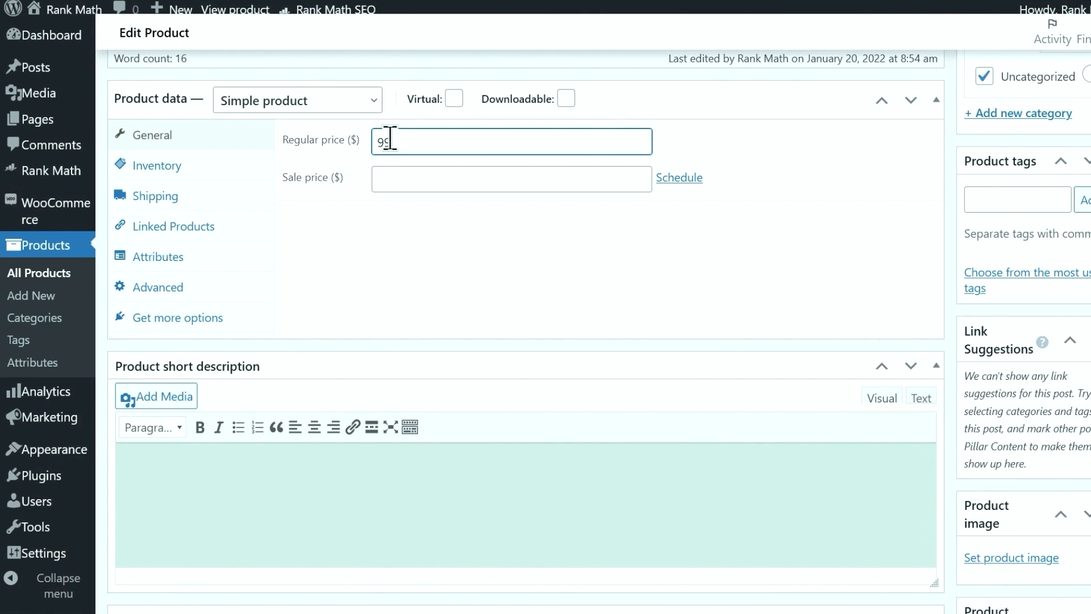
pyautogui.press('Tab')
pyautogui.write('49')
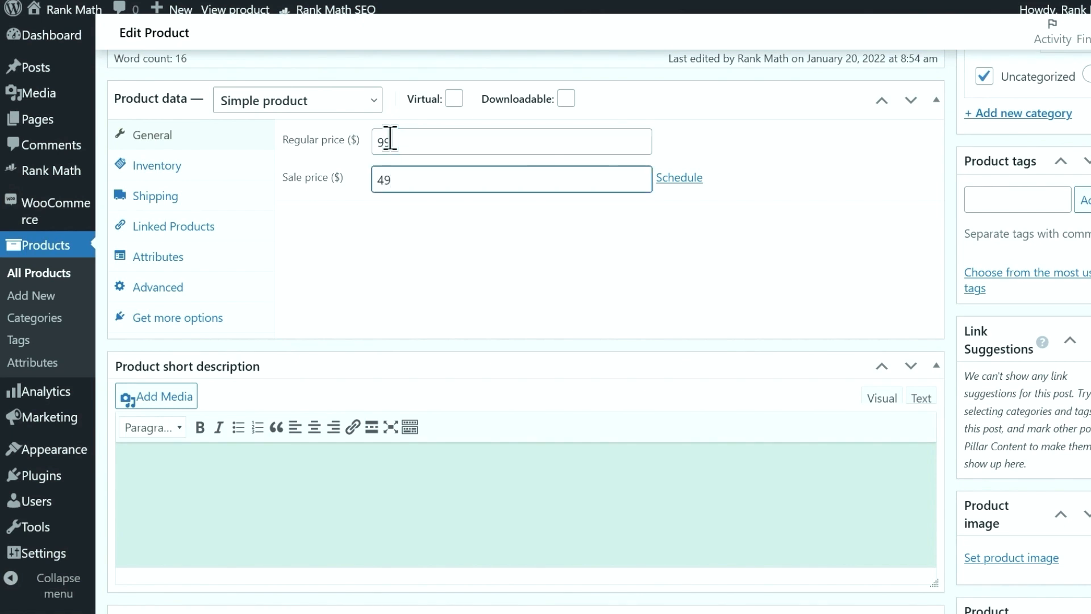
pyautogui.click(190, 170)
pyautogui.click(389, 142)
pyautogui.write('d')
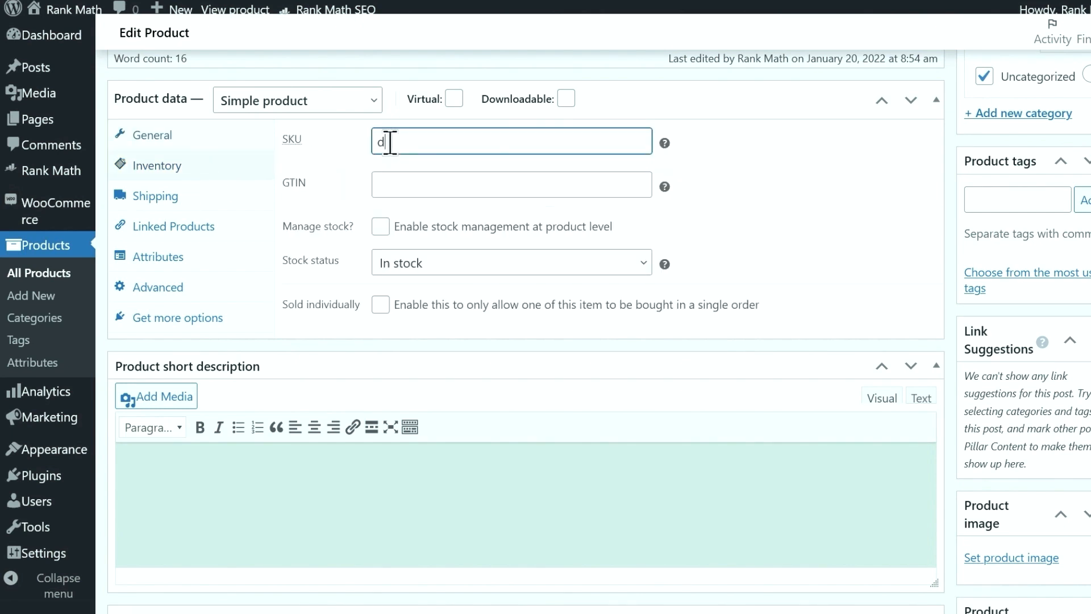
pyautogui.write('thgrdjdrh')
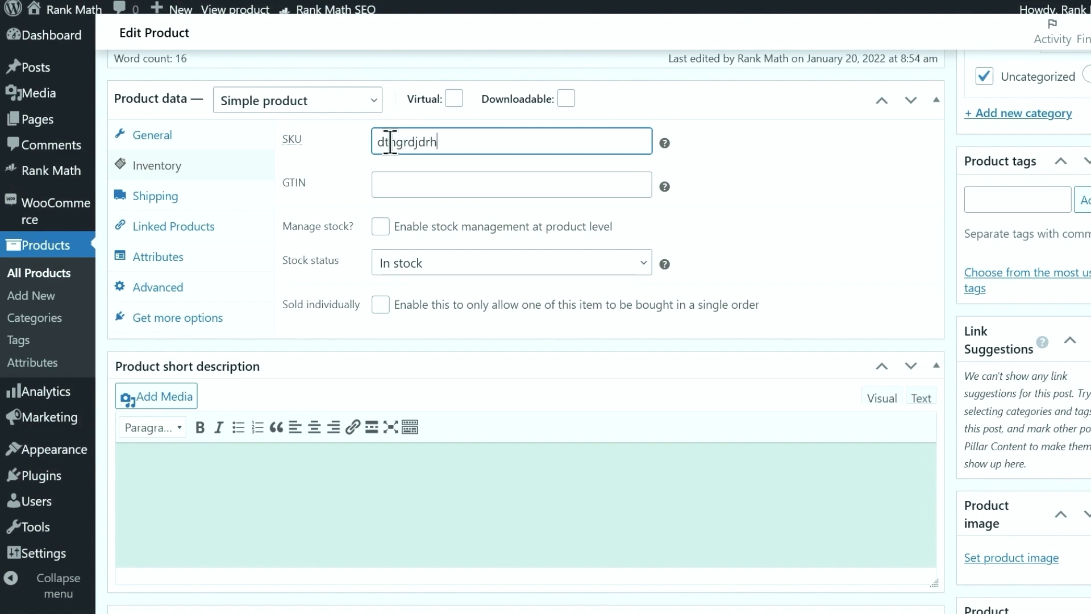
pyautogui.click(407, 181)
pyautogui.write('3465475363624')
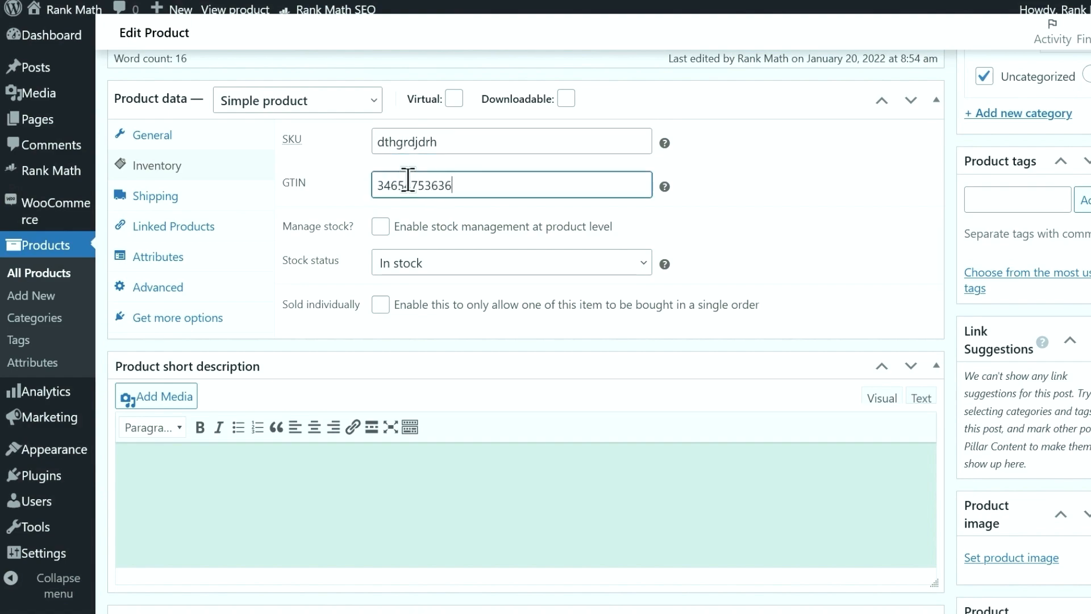
# Set the blue toothbrush picture as the product image
pyautogui.scroll(-5, 408, 182)
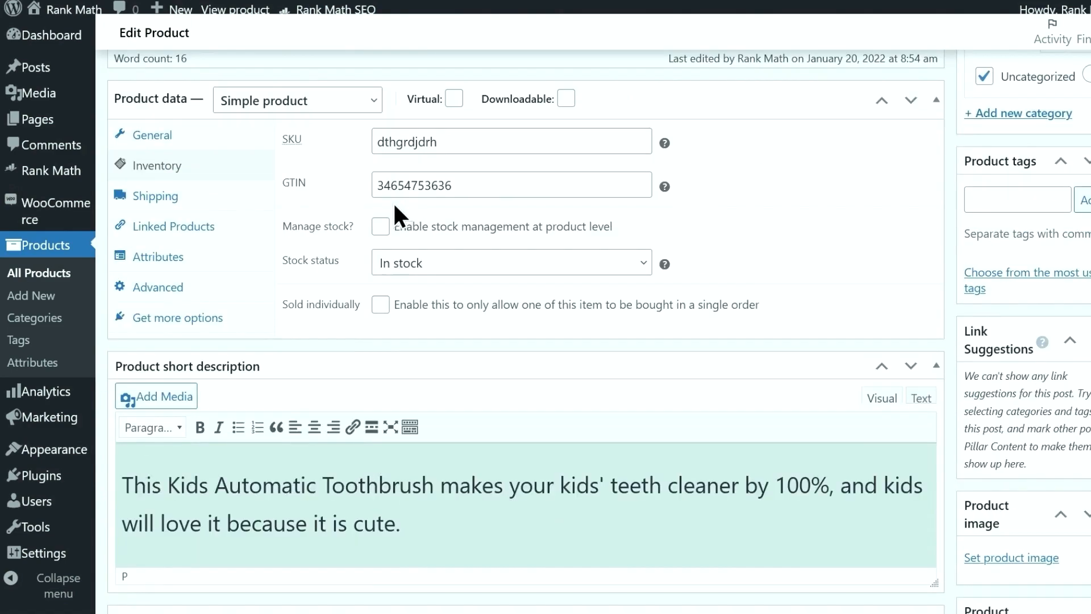
pyautogui.scroll(-8, 393, 205)
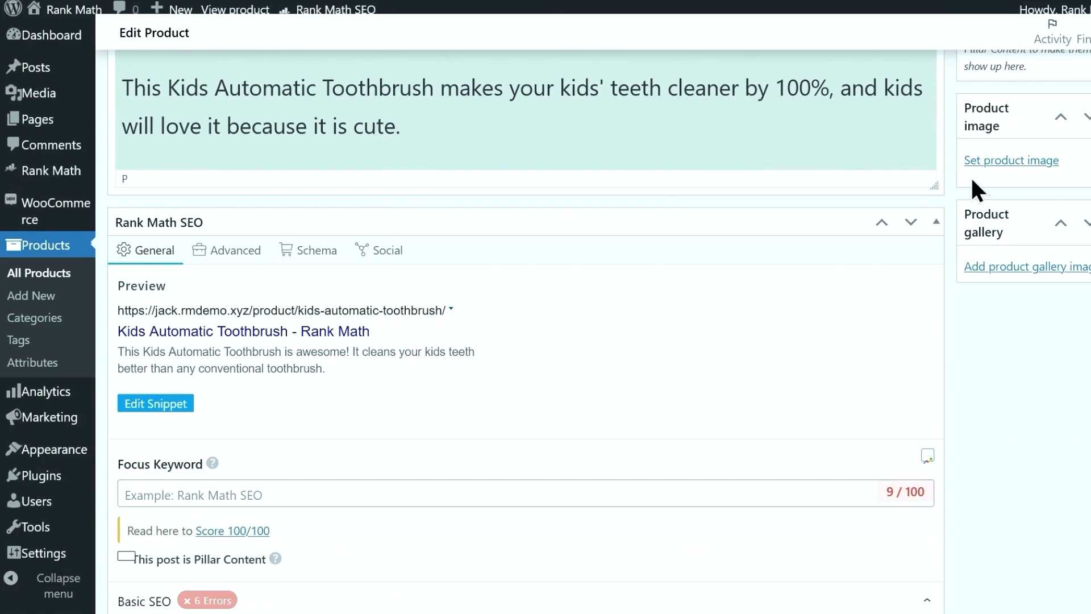
pyautogui.click(1001, 161)
pyautogui.click(158, 151)
pyautogui.click(1034, 571)
pyautogui.scroll(-5, 711, 415)
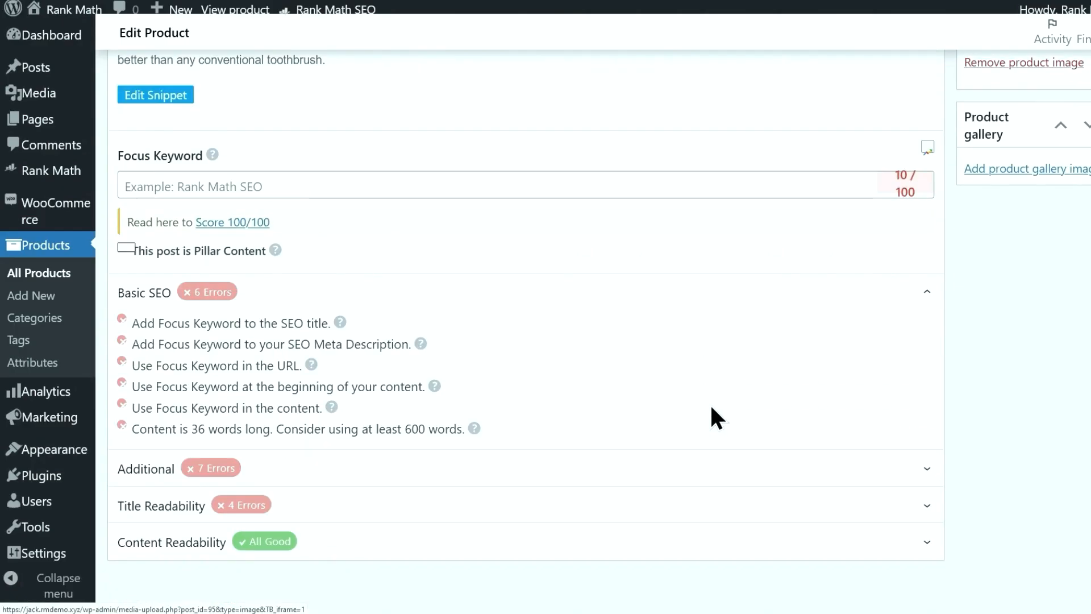
pyautogui.scroll(4, 711, 415)
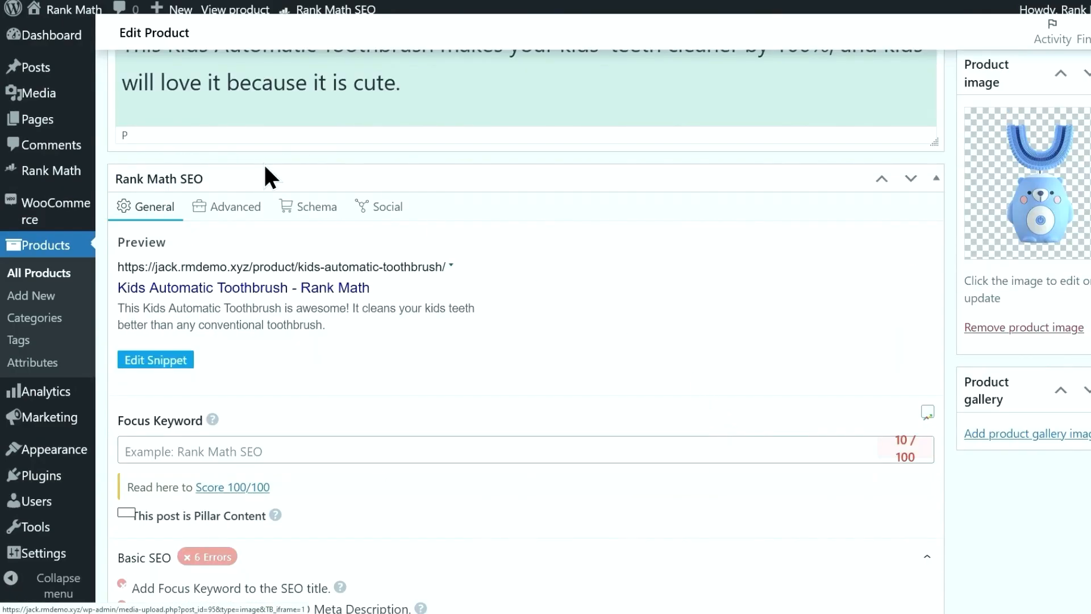
pyautogui.click(305, 210)
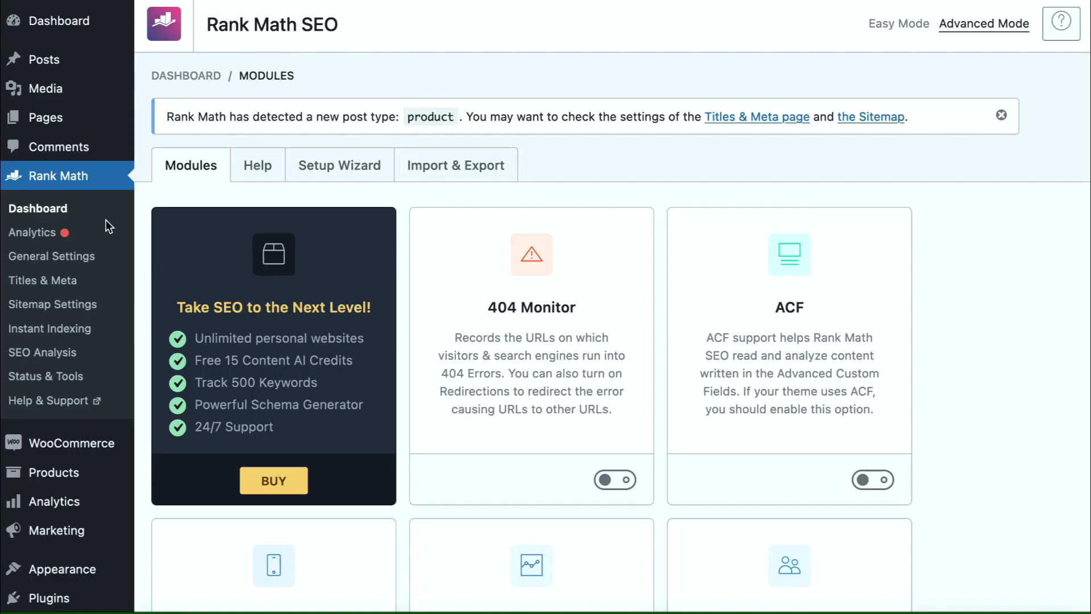
# Confirm that the Products schema type in Rank Math Titles & Meta is WooCommerce Product
pyautogui.click(86, 276)
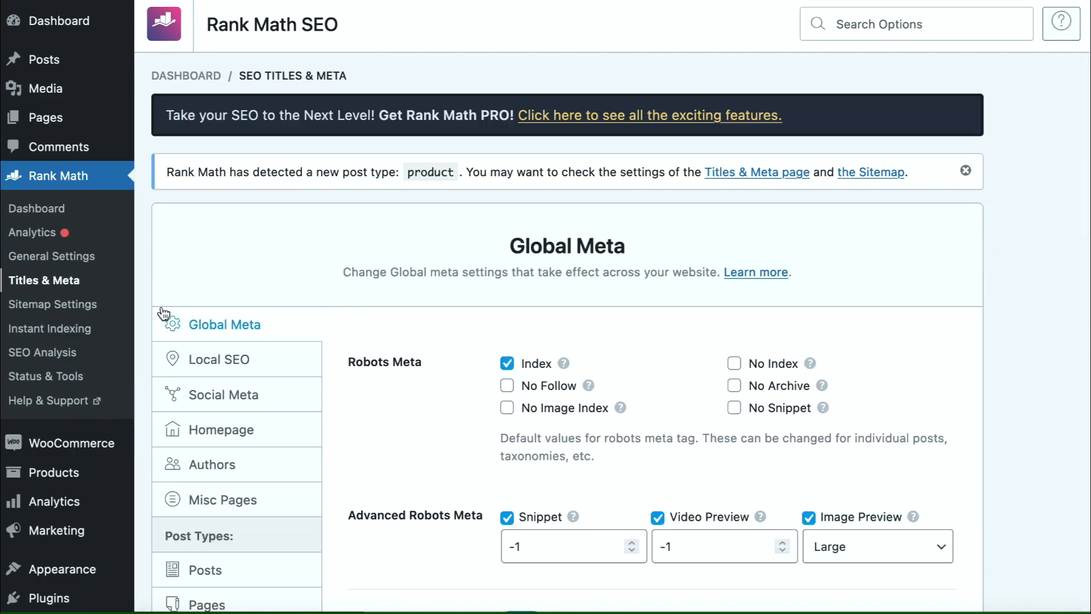
pyautogui.scroll(-6, 287, 373)
pyautogui.scroll(-1, 290, 373)
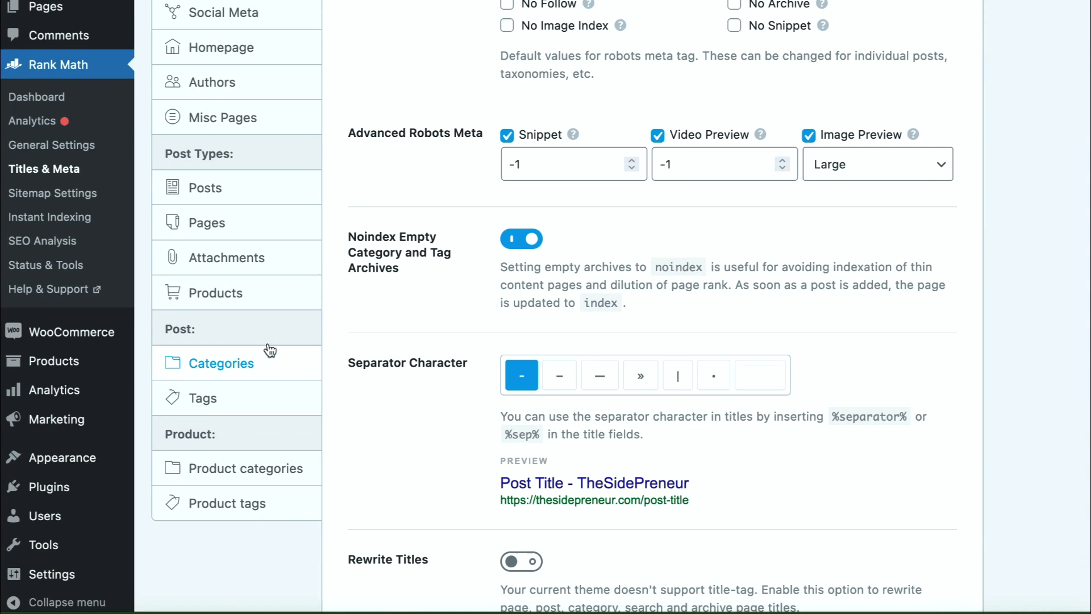
pyautogui.click(236, 290)
pyautogui.scroll(-5, 388, 322)
pyautogui.scroll(-2, 388, 319)
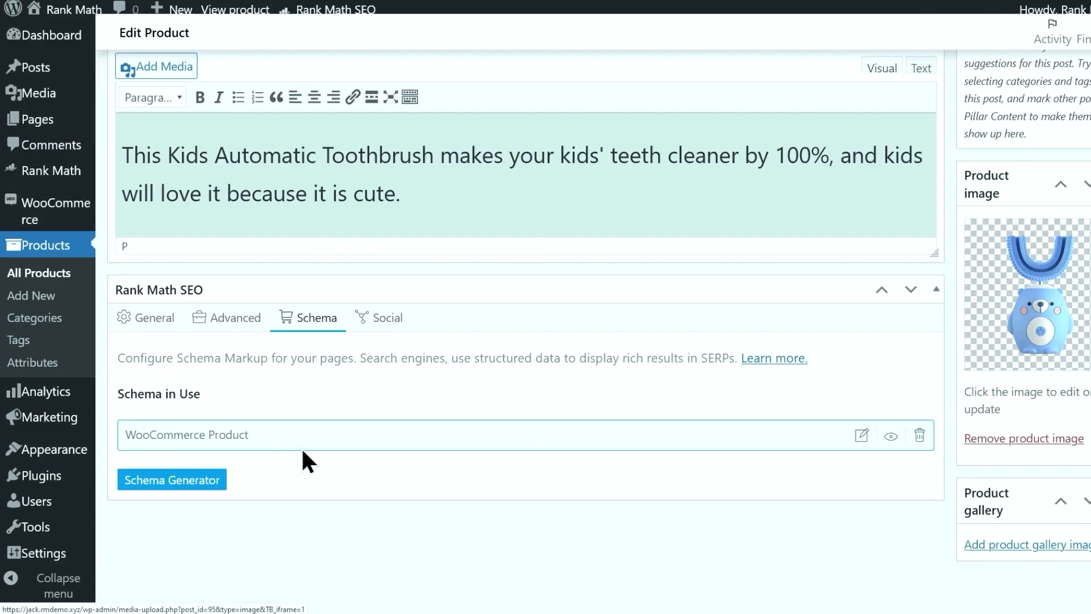
pyautogui.scroll(10, 721, 470)
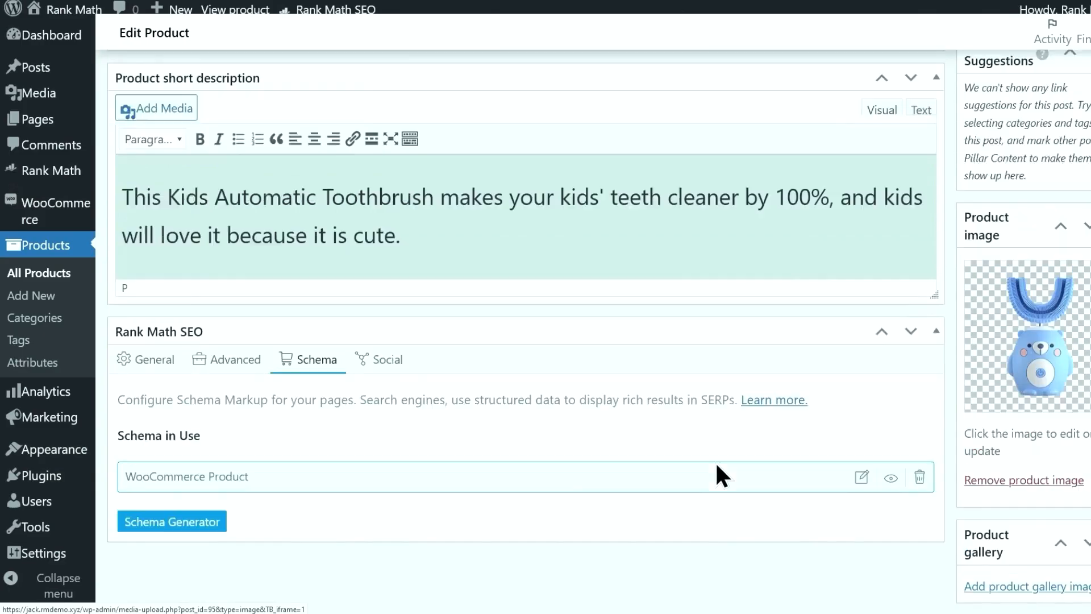
# Publish the Kids Automatic Toothbrush product
pyautogui.click(1083, 281)
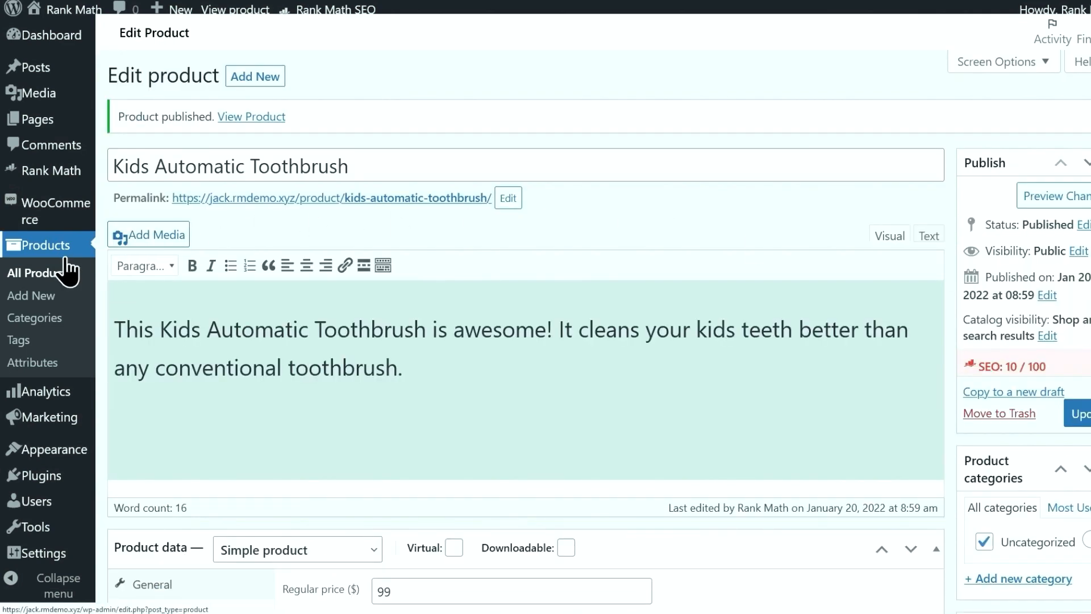
pyautogui.moveTo(54, 173)
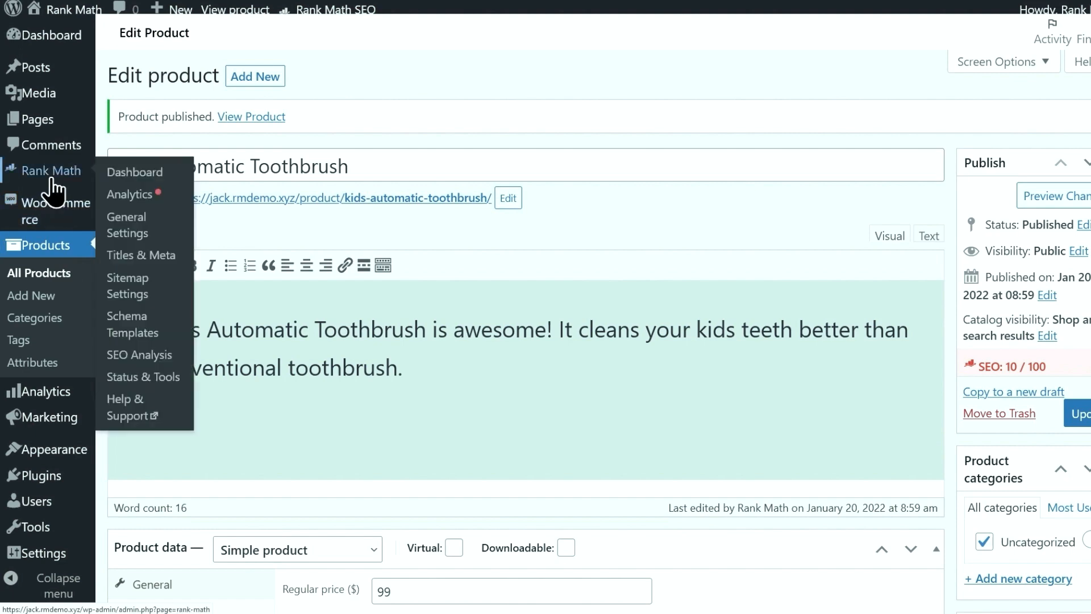
pyautogui.click(118, 226)
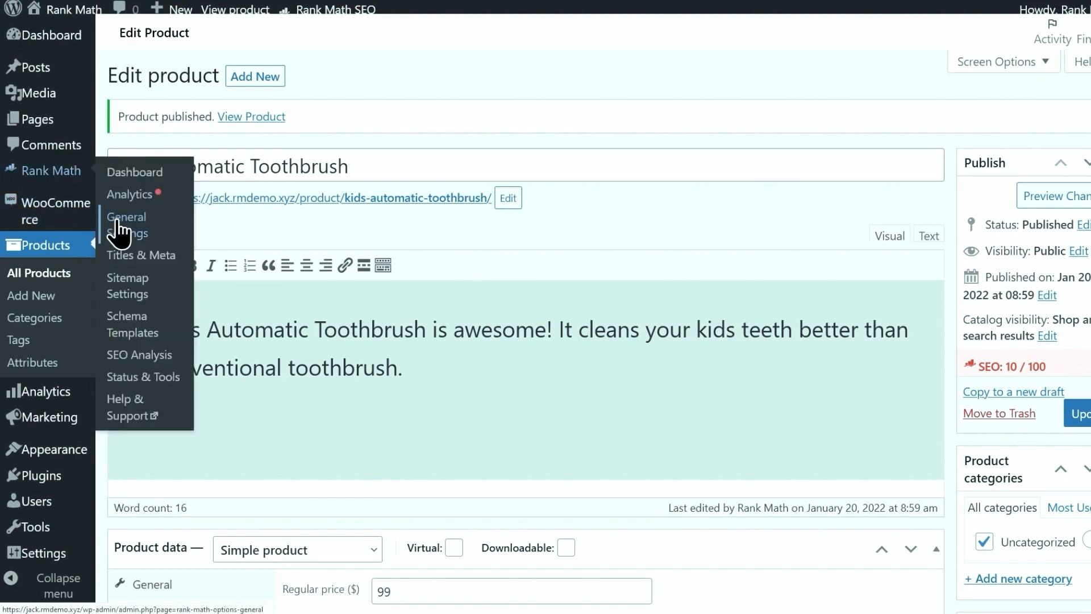
# Set Rank Math's WooCommerce brand to Custom, 'Kids Automatic Toothbrush', and save the changes
pyautogui.click(169, 439)
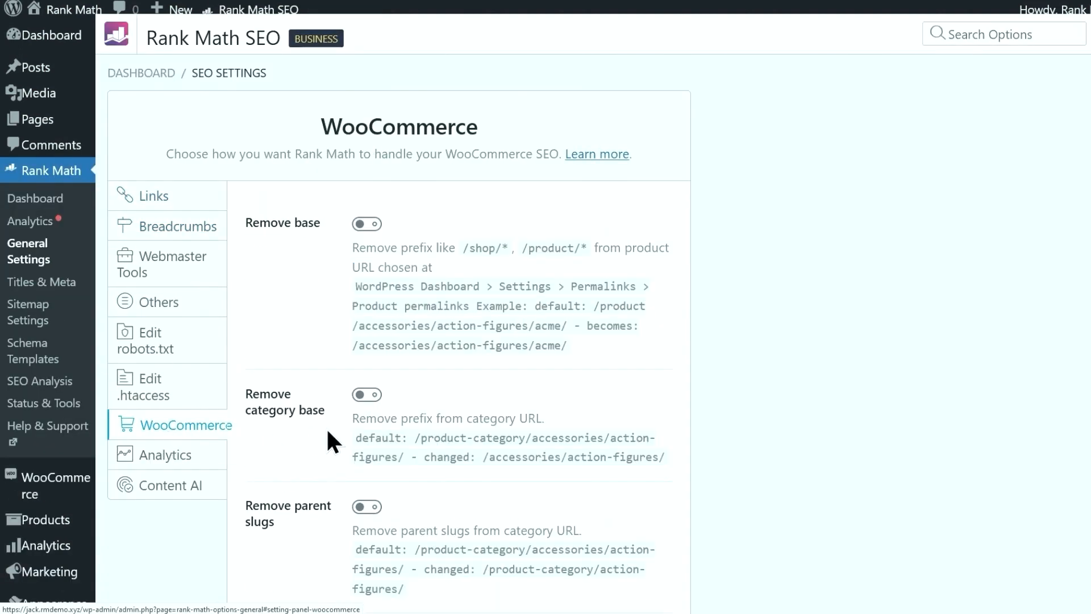
pyautogui.scroll(-10, 333, 441)
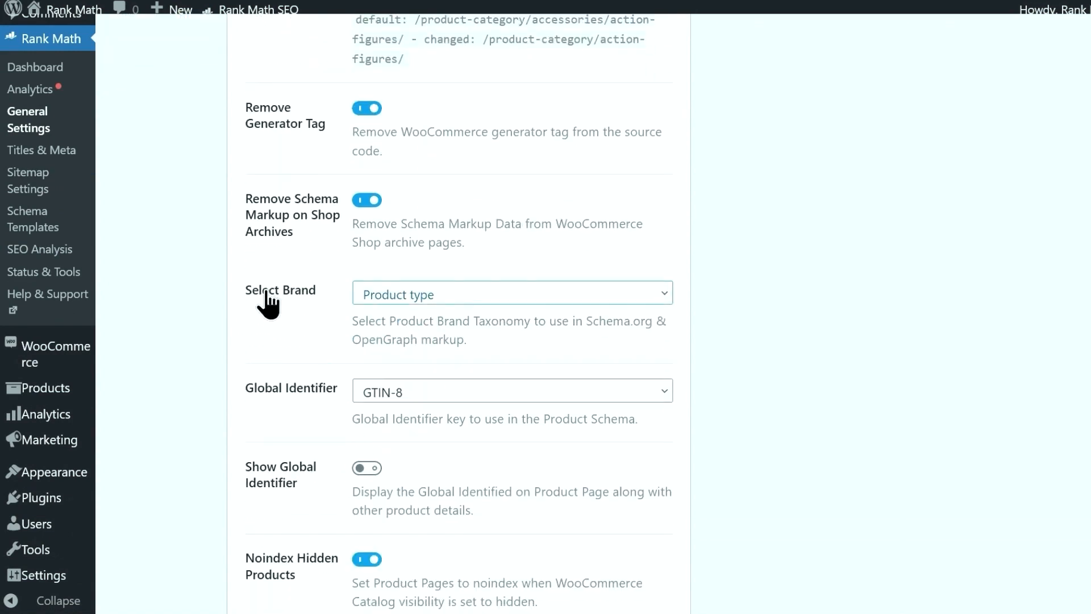
pyautogui.scroll(1, 341, 309)
pyautogui.click(424, 310)
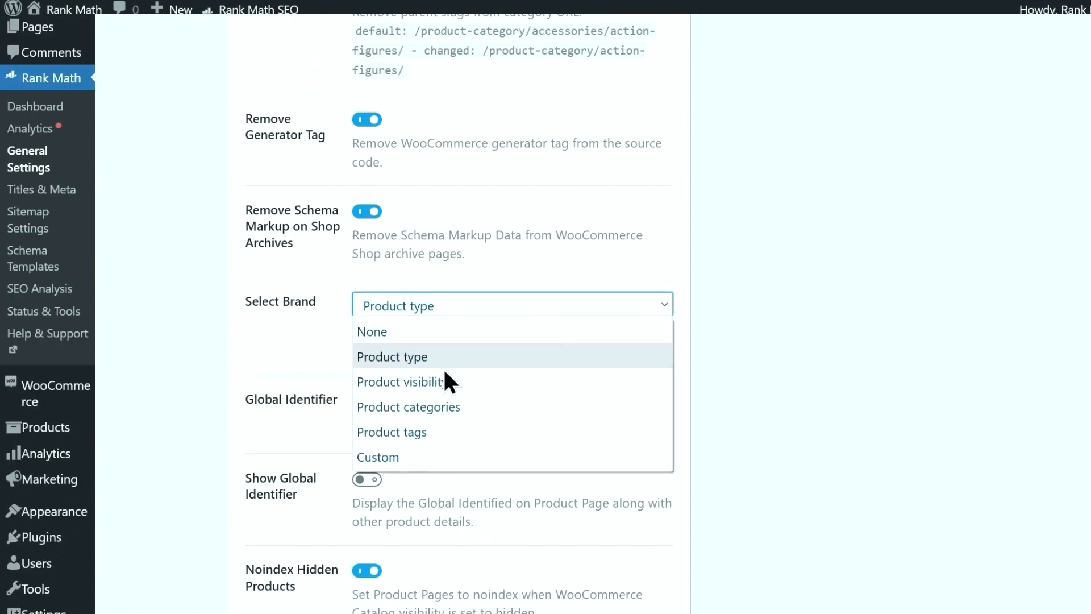
pyautogui.click(447, 456)
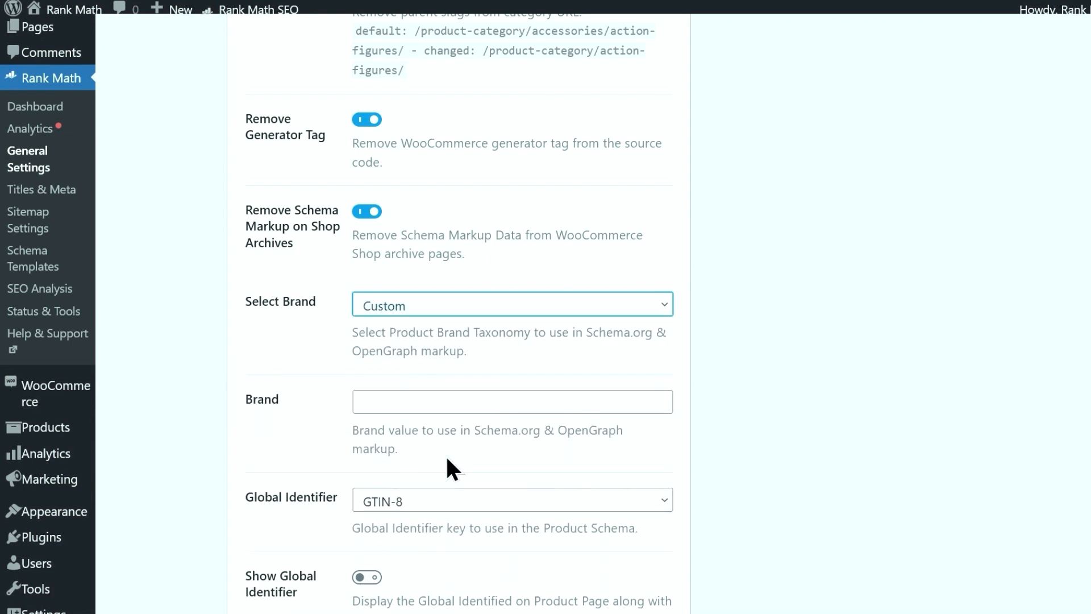
pyautogui.click(435, 312)
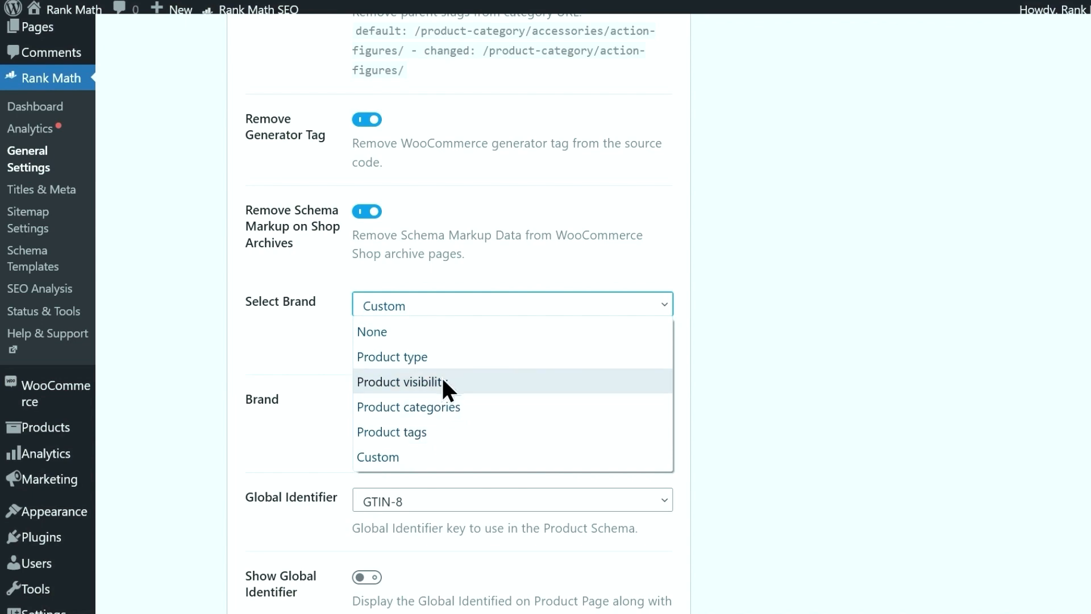
pyautogui.press('Escape')
pyautogui.click(410, 405)
pyautogui.write('Kids Autumn')
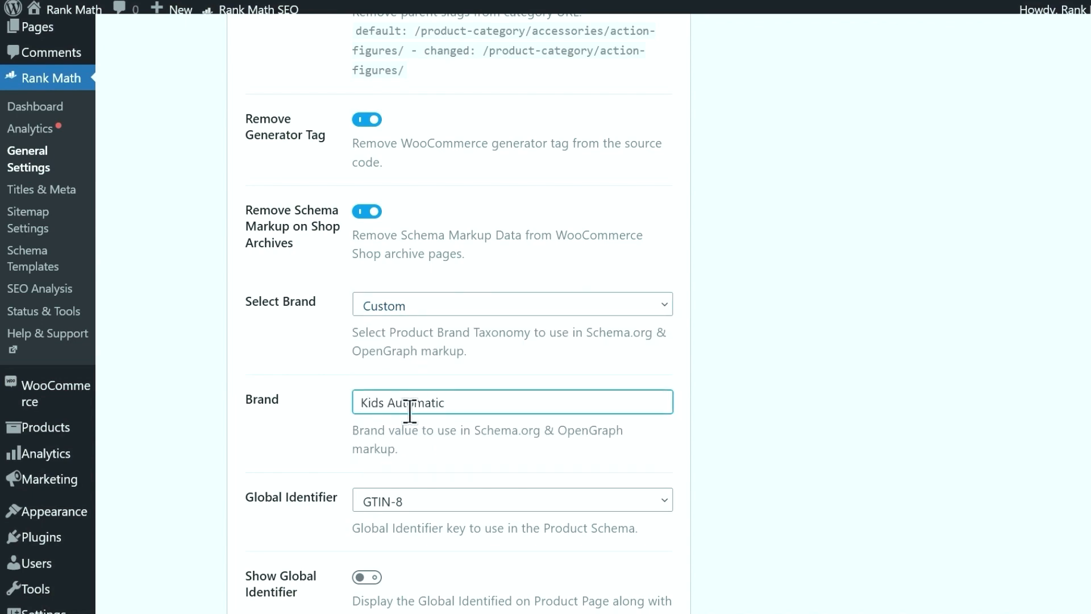
pyautogui.write(' Toothbrush')
pyautogui.scroll(-5, 412, 417)
pyautogui.click(628, 513)
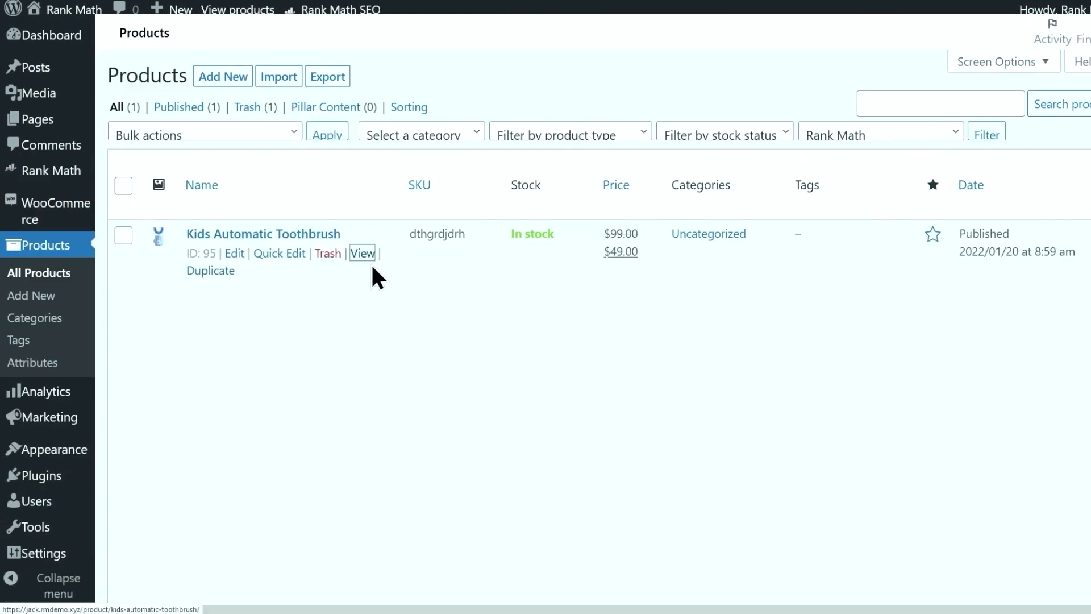
pyautogui.click(369, 258)
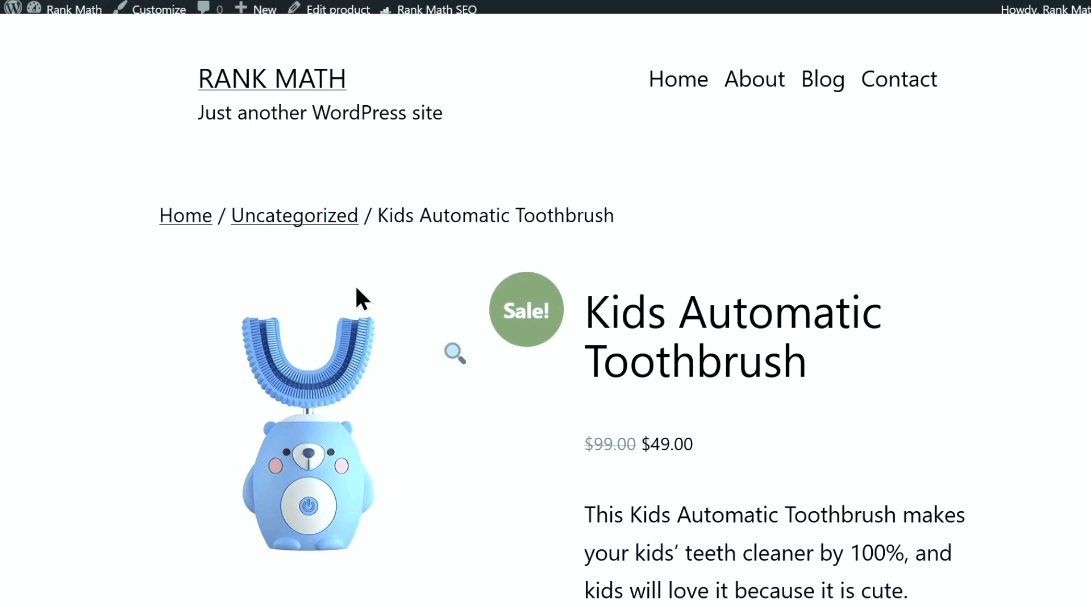
# Open the live product's Reviews tab and pick a five-star rating
pyautogui.scroll(-10, 400, 285)
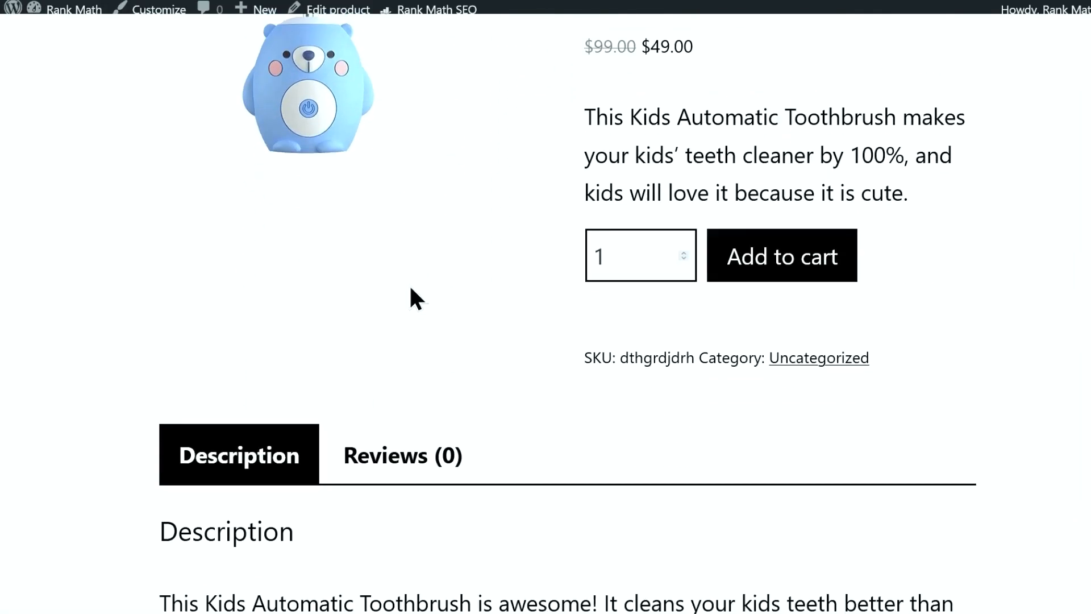
pyautogui.scroll(-3, 415, 295)
pyautogui.click(400, 212)
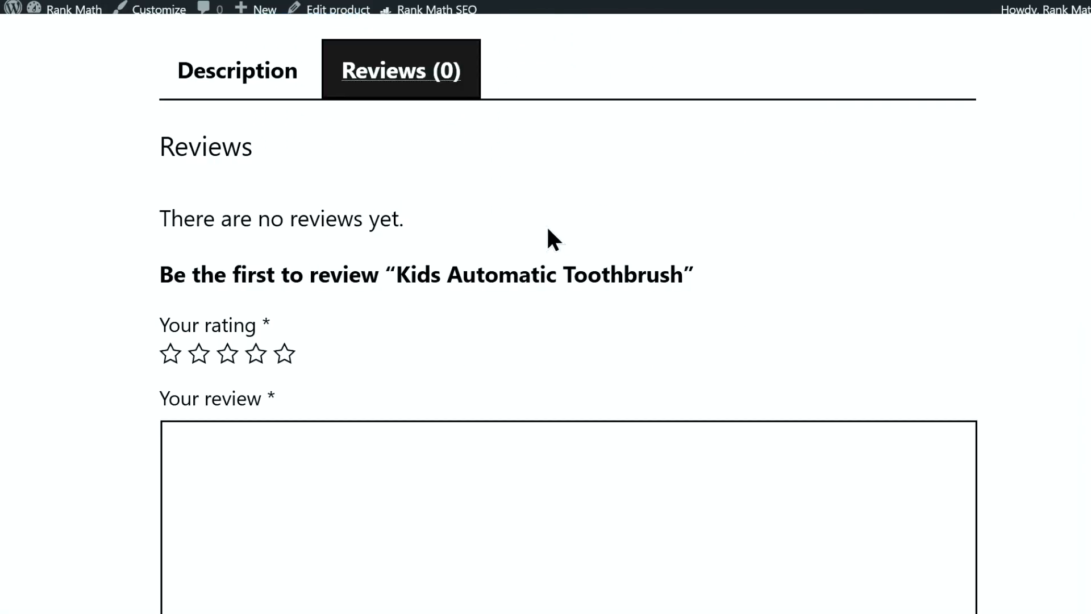
pyautogui.click(284, 353)
# Open the product page's HTML source and select all of it
pyautogui.rightClick(821, 260)
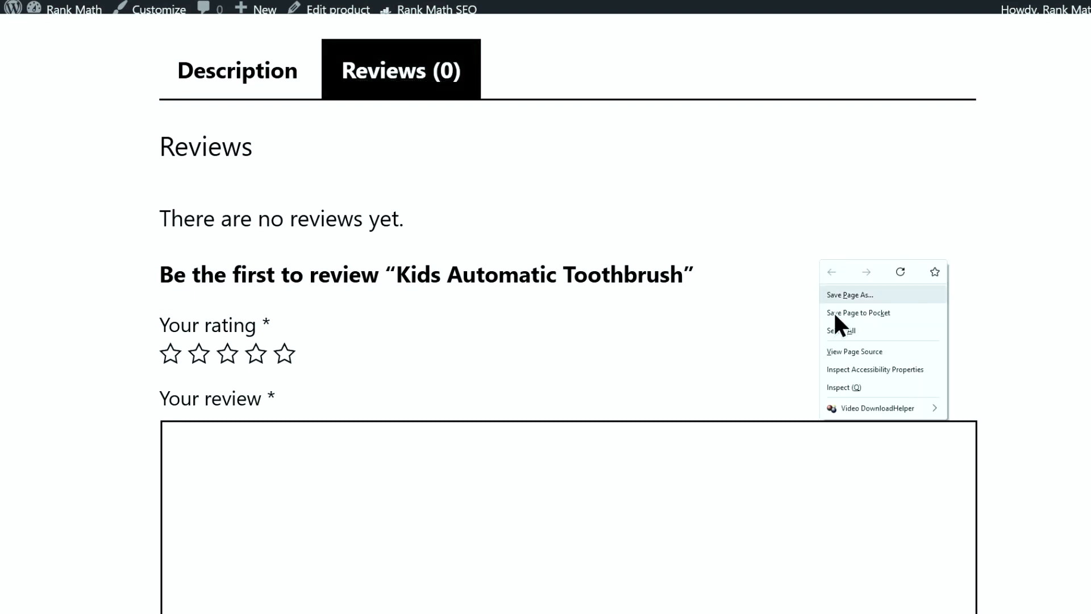
pyautogui.click(854, 352)
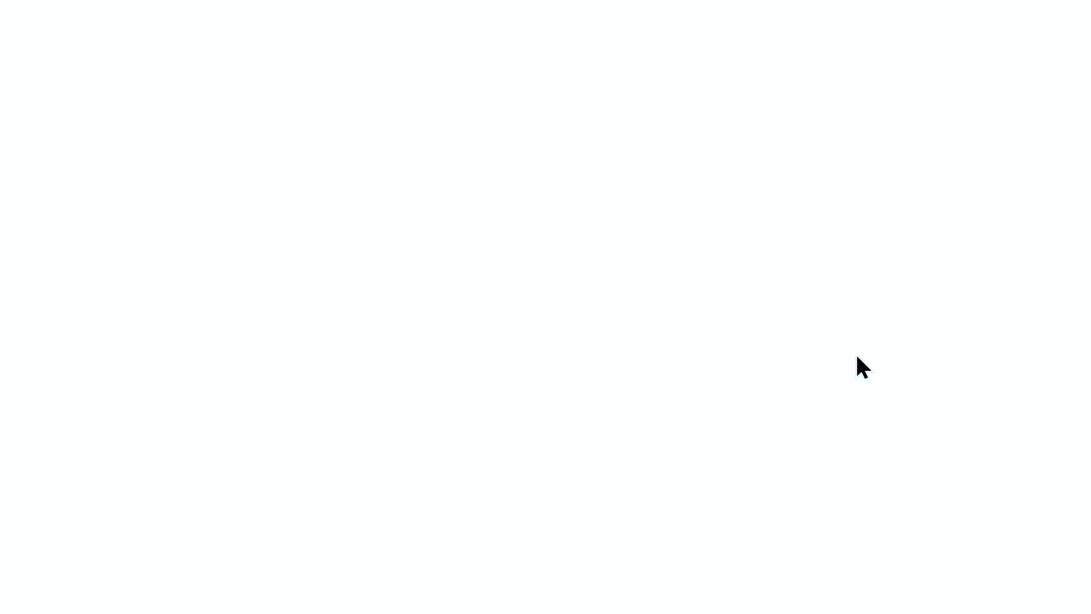
pyautogui.hotkey('ctrl', 'a')
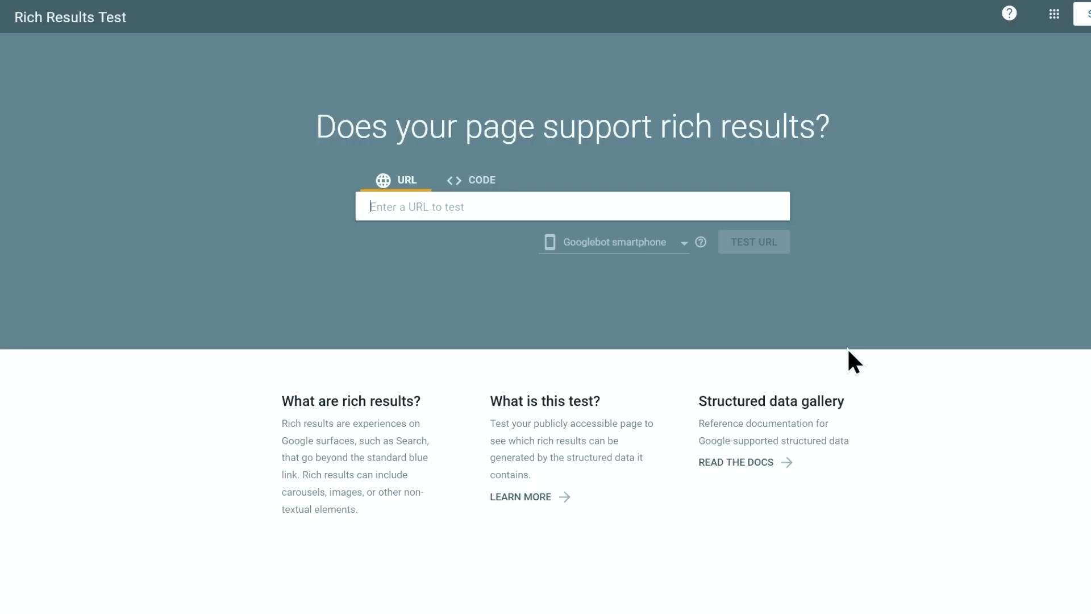
# Test the pasted product page code and open the detected Products item
pyautogui.click(481, 187)
pyautogui.rightClick(480, 215)
pyautogui.click(522, 301)
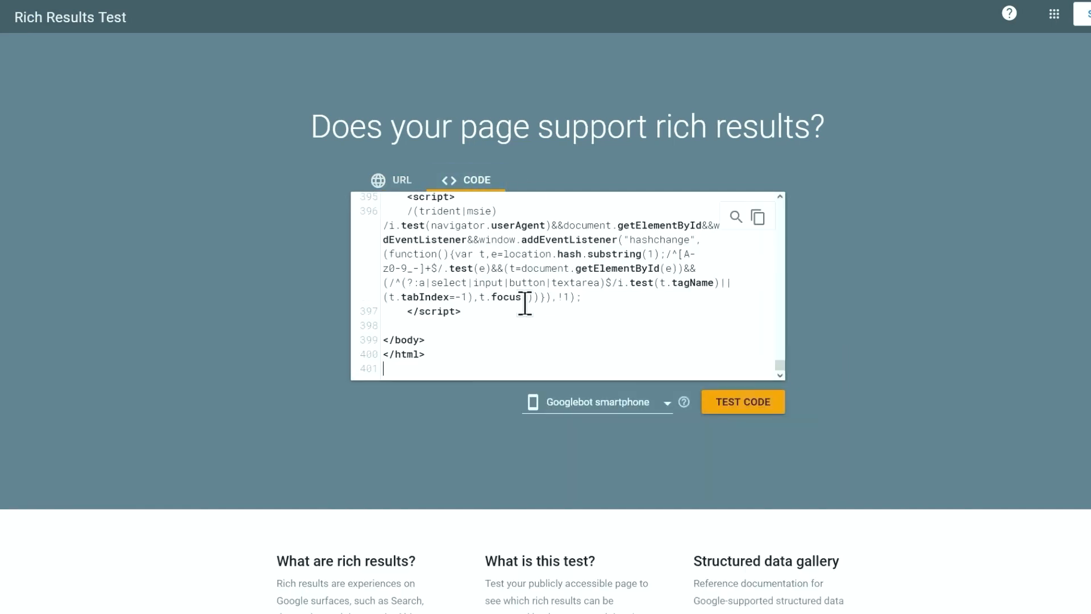
pyautogui.click(737, 404)
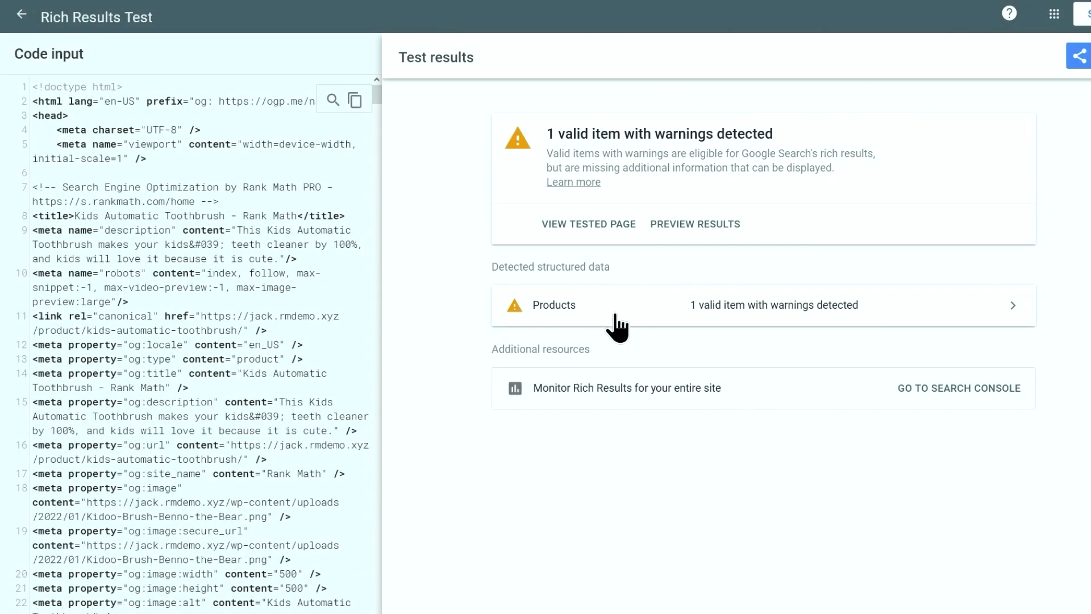
pyautogui.click(790, 313)
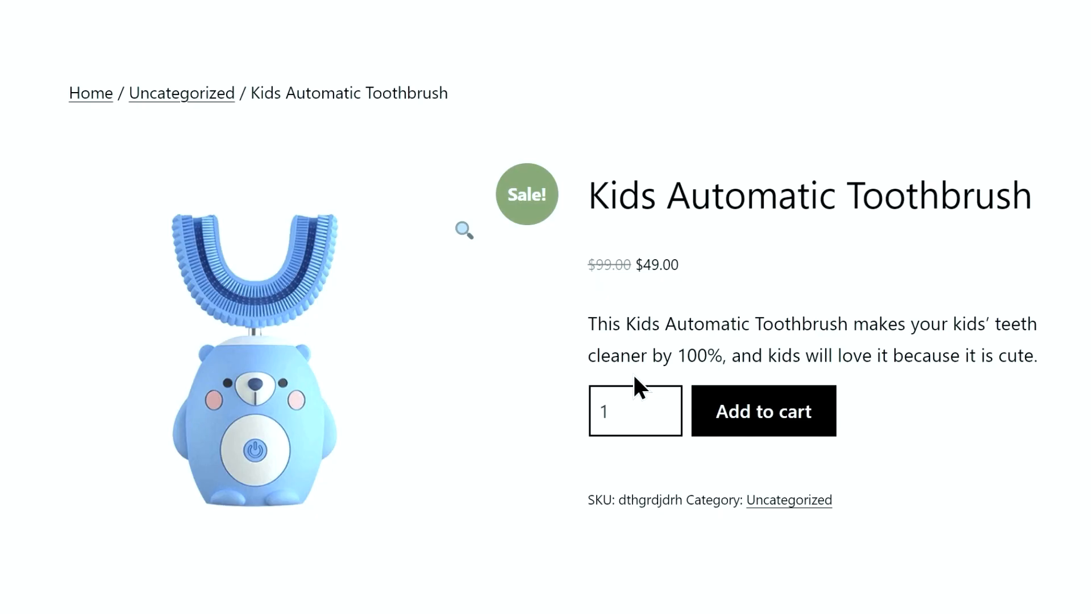
# Submit a five-star review 'This is awesome!~' with the reviewer's name and e-mail
pyautogui.scroll(-8, 633, 373)
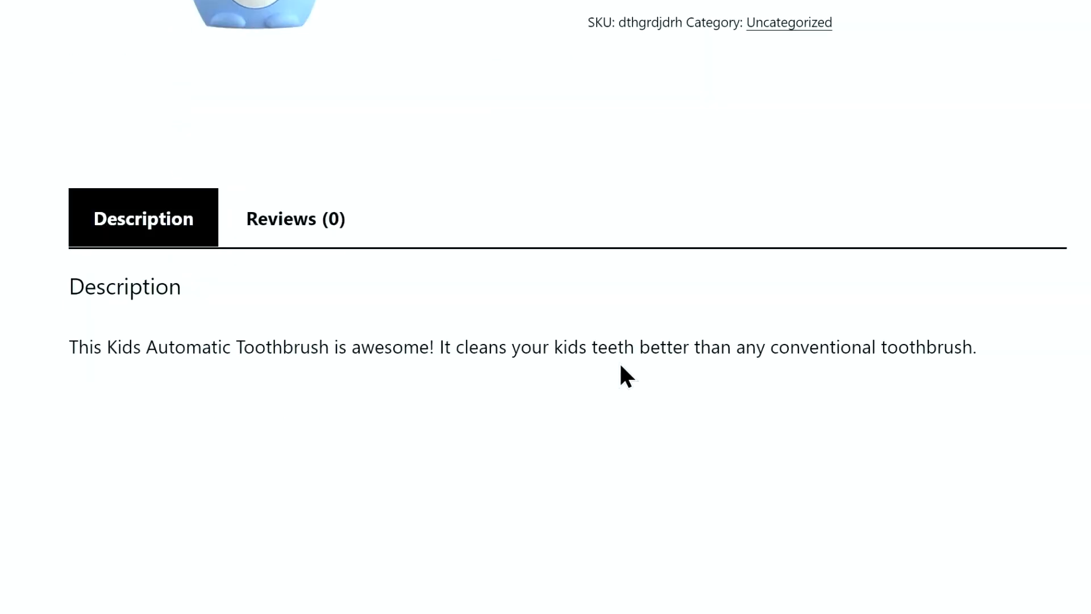
pyautogui.click(273, 223)
pyautogui.scroll(-5, 271, 231)
pyautogui.click(171, 243)
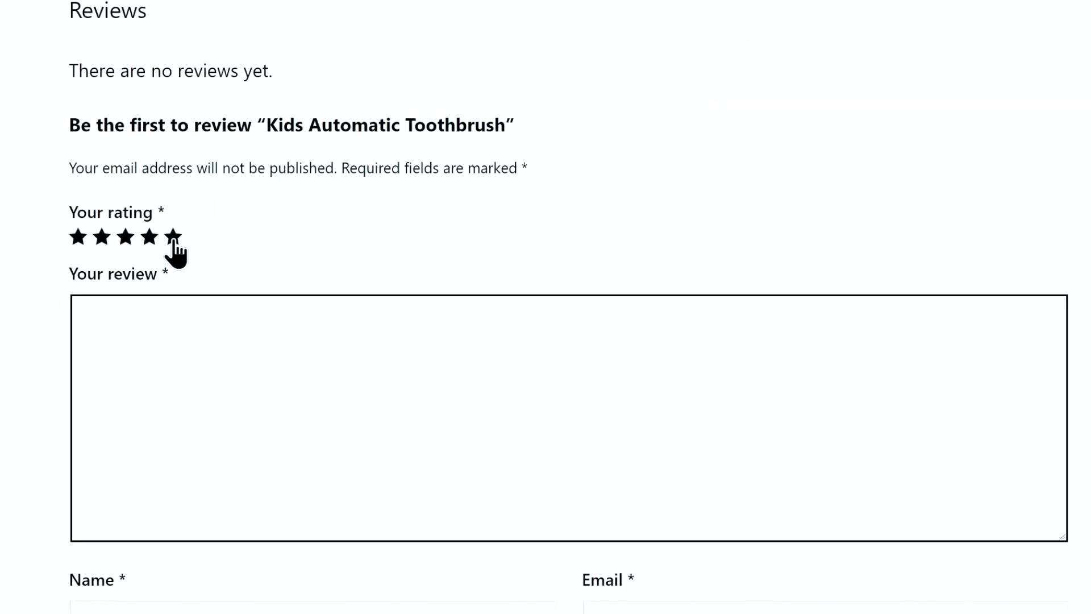
pyautogui.click(172, 242)
pyautogui.click(189, 324)
pyautogui.write('This is awesome!~')
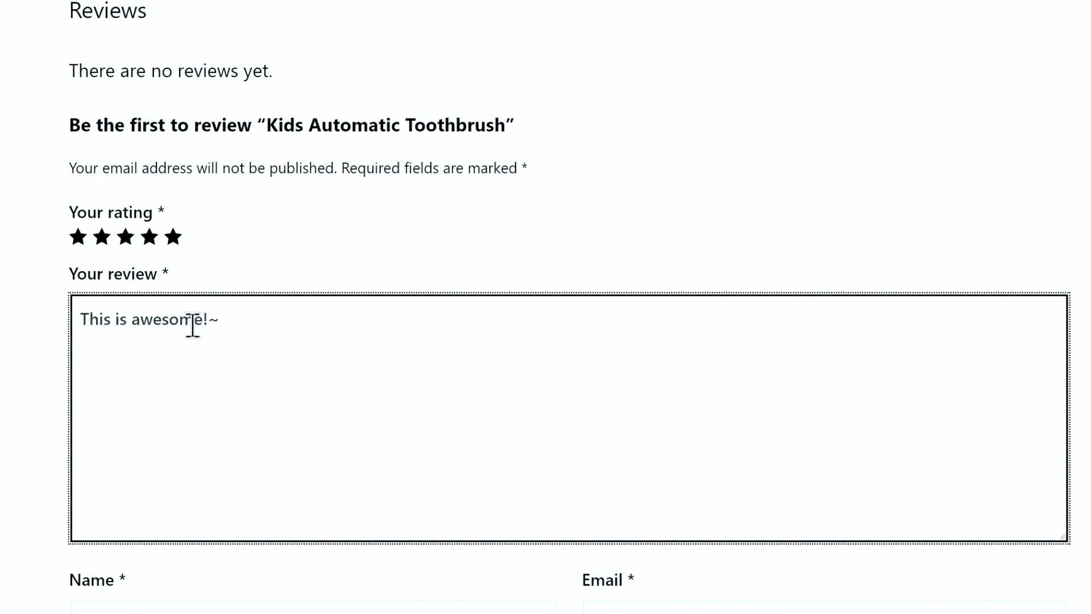
pyautogui.scroll(-2, 190, 324)
pyautogui.click(151, 507)
pyautogui.write('Jack')
pyautogui.press('Tab')
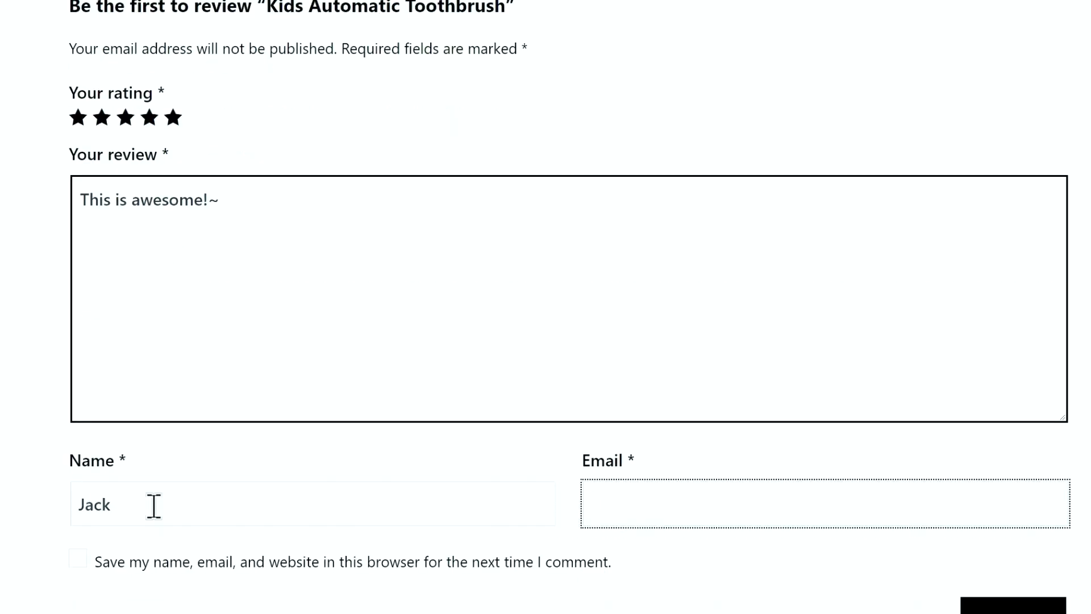
pyautogui.scroll(-2, 153, 505)
pyautogui.click(986, 494)
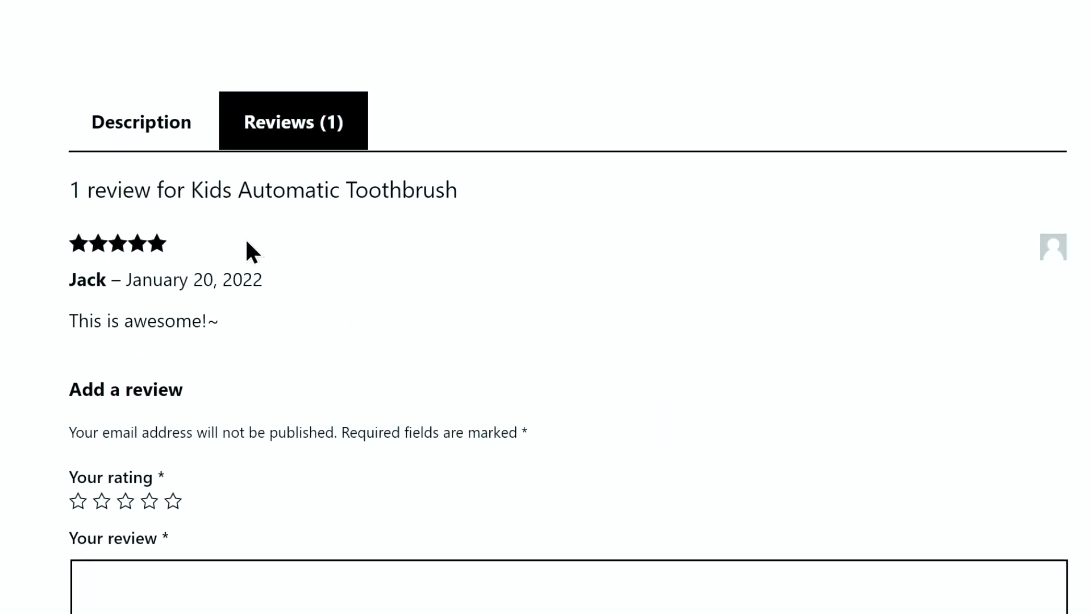
# Open the updated product page's source and select all of it
pyautogui.rightClick(246, 241)
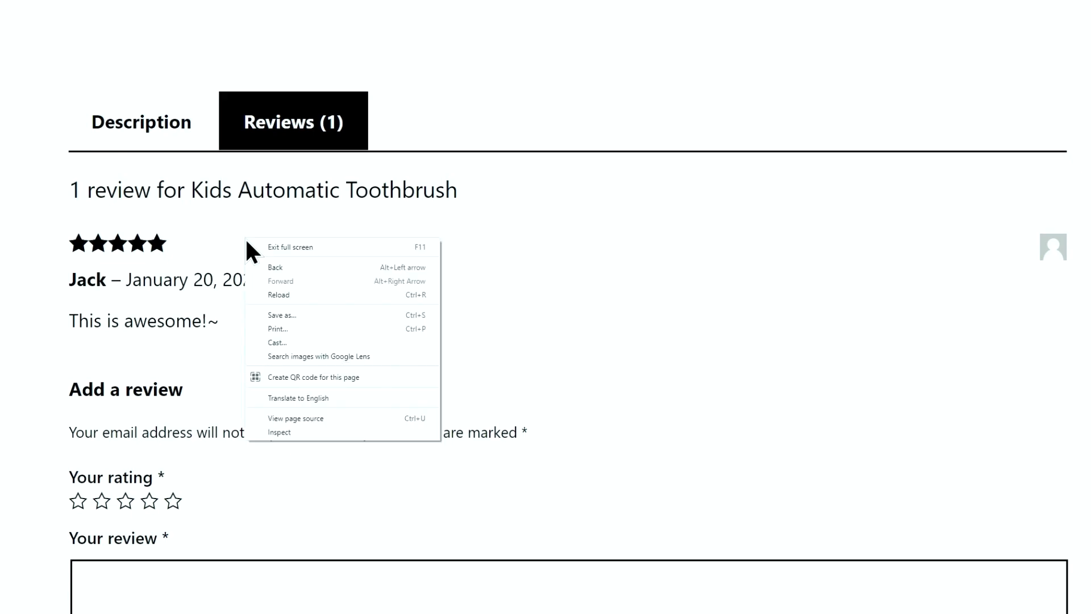
pyautogui.click(292, 415)
pyautogui.hotkey('ctrl', 'a')
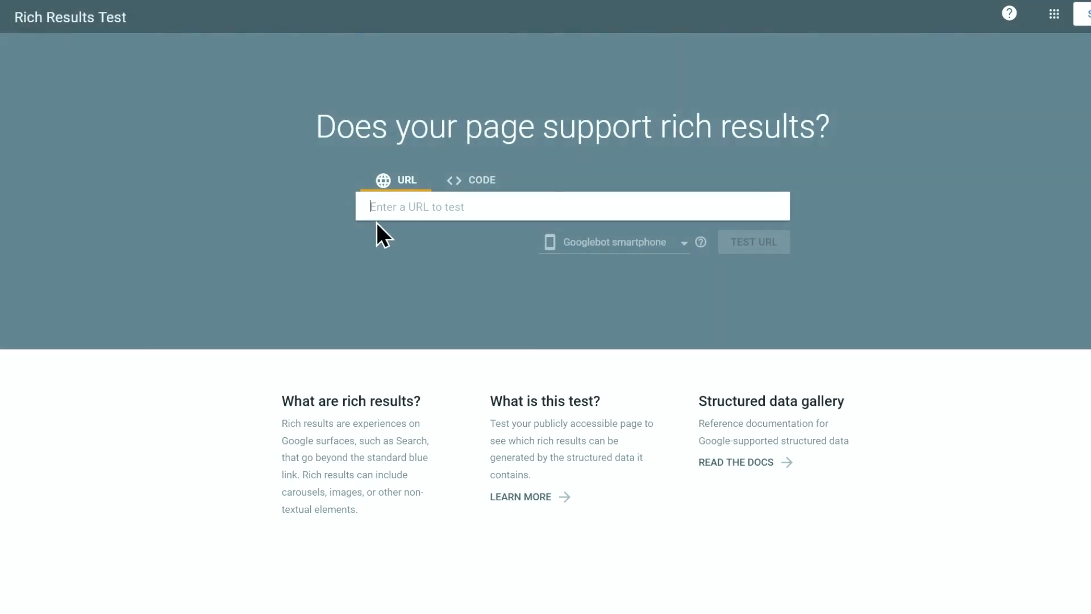
# Paste the updated product source into the CODE tab and run the test
pyautogui.click(462, 180)
pyautogui.rightClick(458, 210)
pyautogui.click(475, 293)
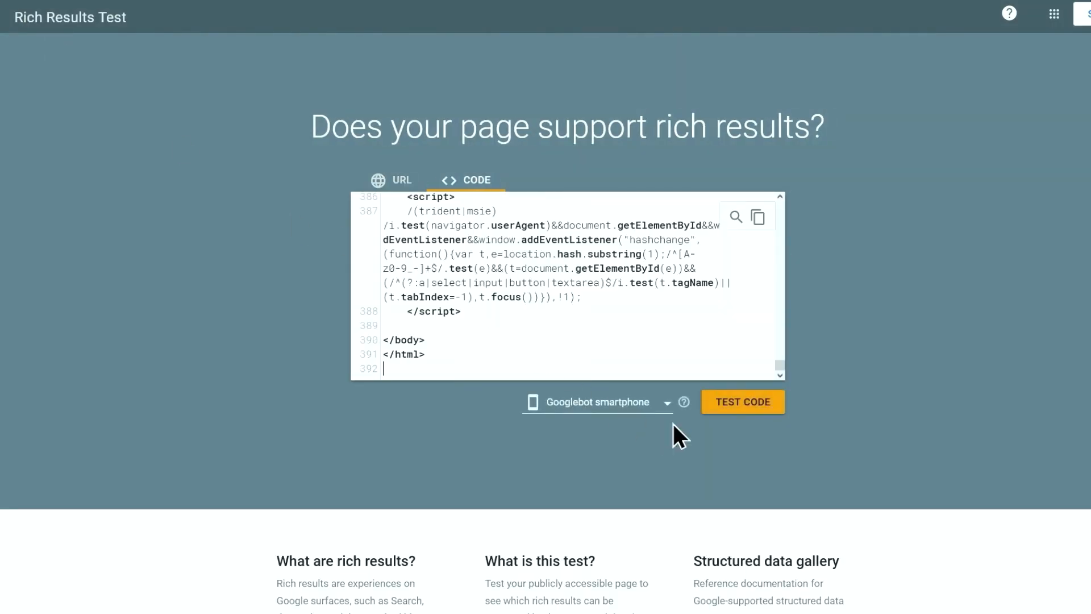
pyautogui.click(725, 405)
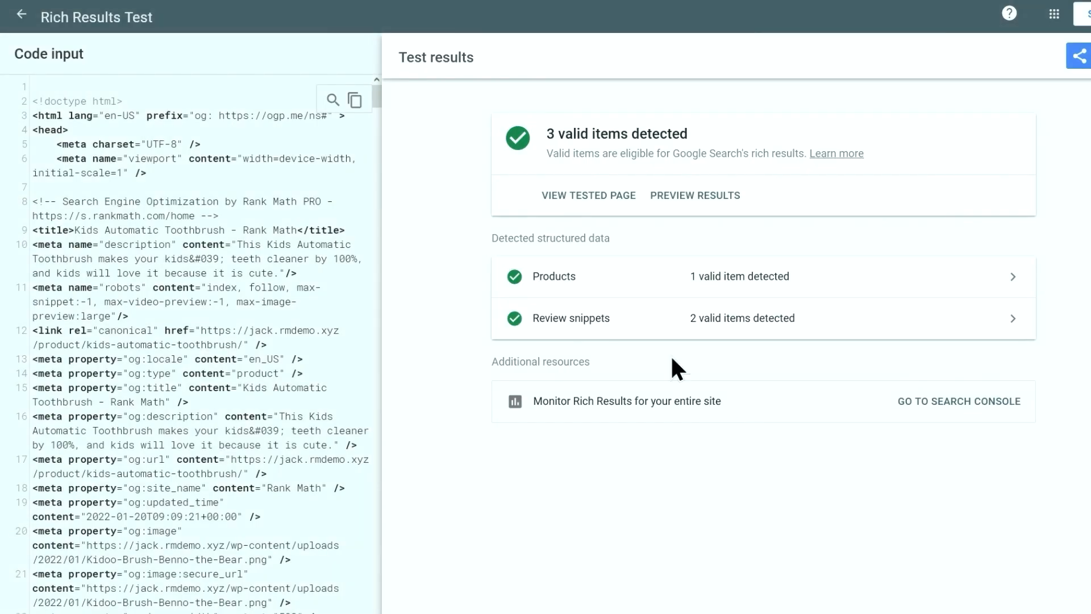
# Open Review snippets and expand the review and aggregate rating items
pyautogui.click(605, 320)
pyautogui.click(607, 307)
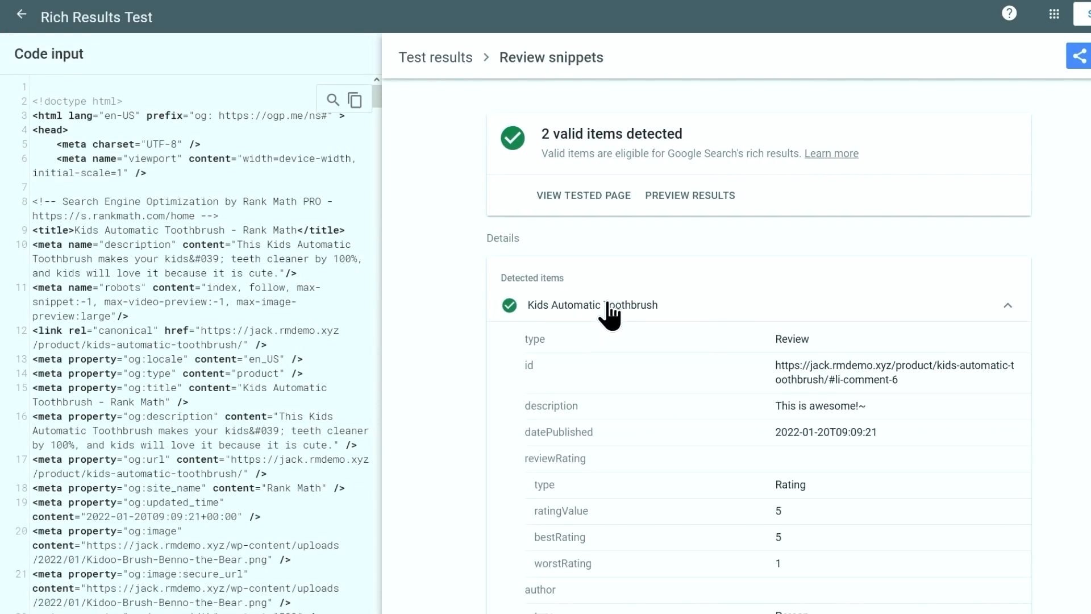
pyautogui.scroll(-5, 736, 348)
pyautogui.click(646, 463)
pyautogui.scroll(-2, 645, 463)
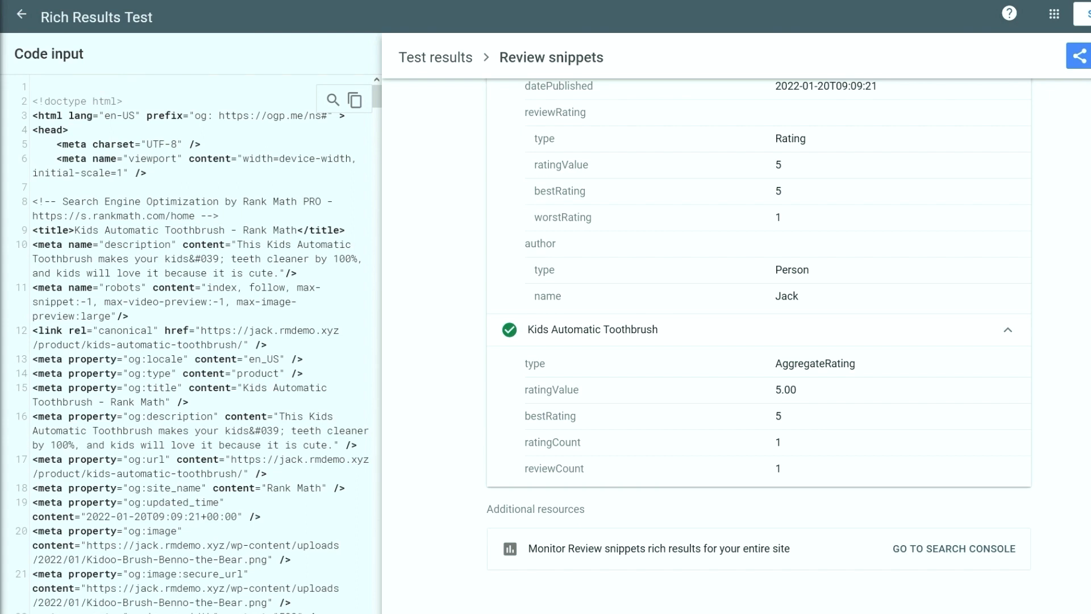
# Open the Kasa Reviews Rank Math comparison article, select its URL, and return to the post editor
pyautogui.scroll(-5, 525, 329)
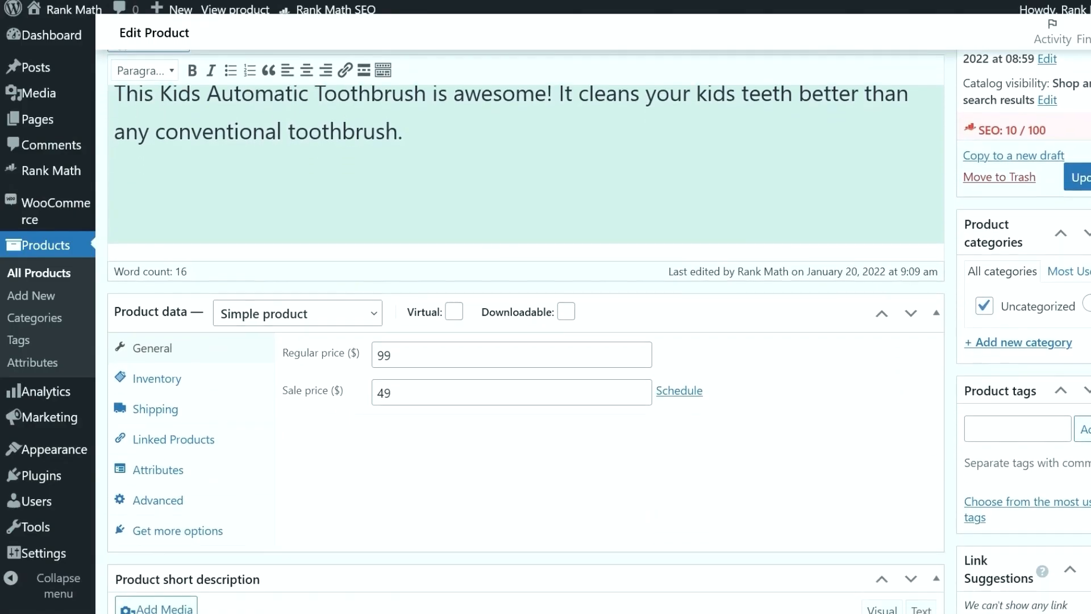
pyautogui.scroll(-4, 526, 330)
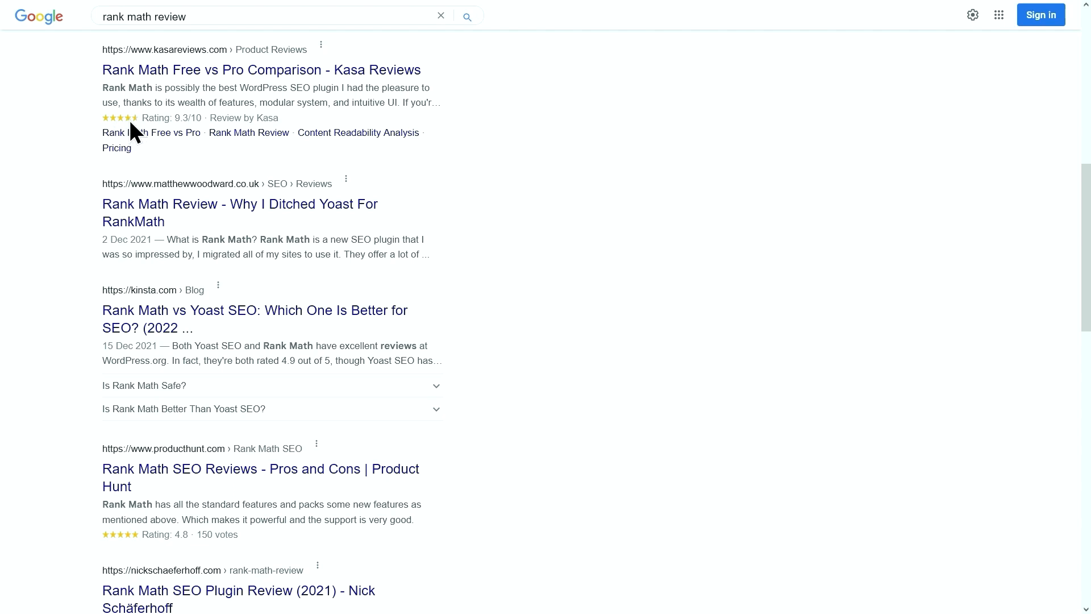
pyautogui.click(181, 71)
pyautogui.click(203, 37)
pyautogui.hotkey('ctrl', 'c')
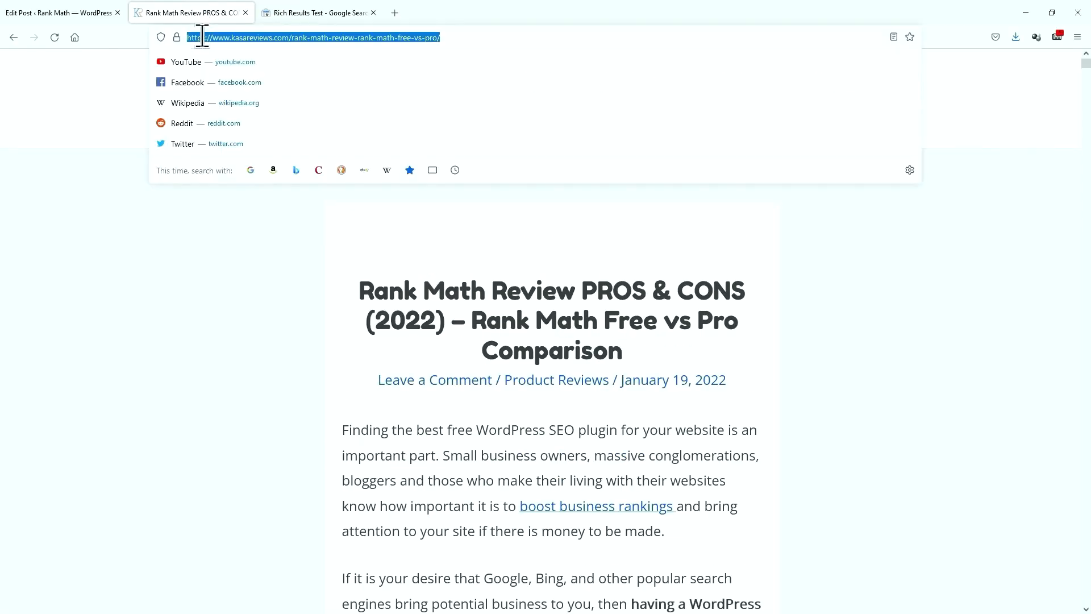
pyautogui.click(102, 17)
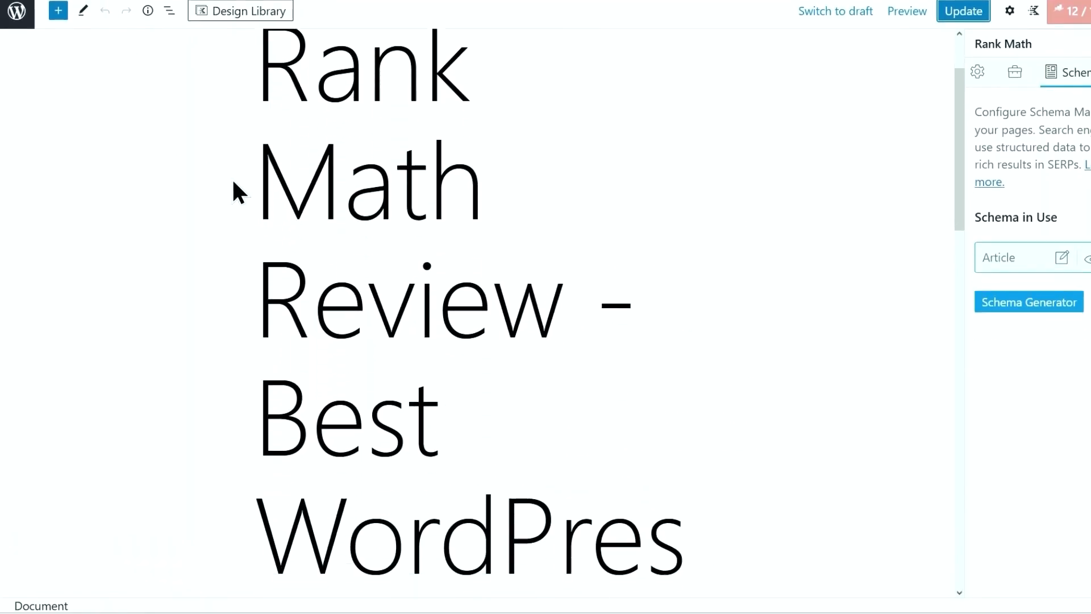
# Open the Schema Generator from the post's Rank Math schema settings
pyautogui.scroll(-3, 234, 192)
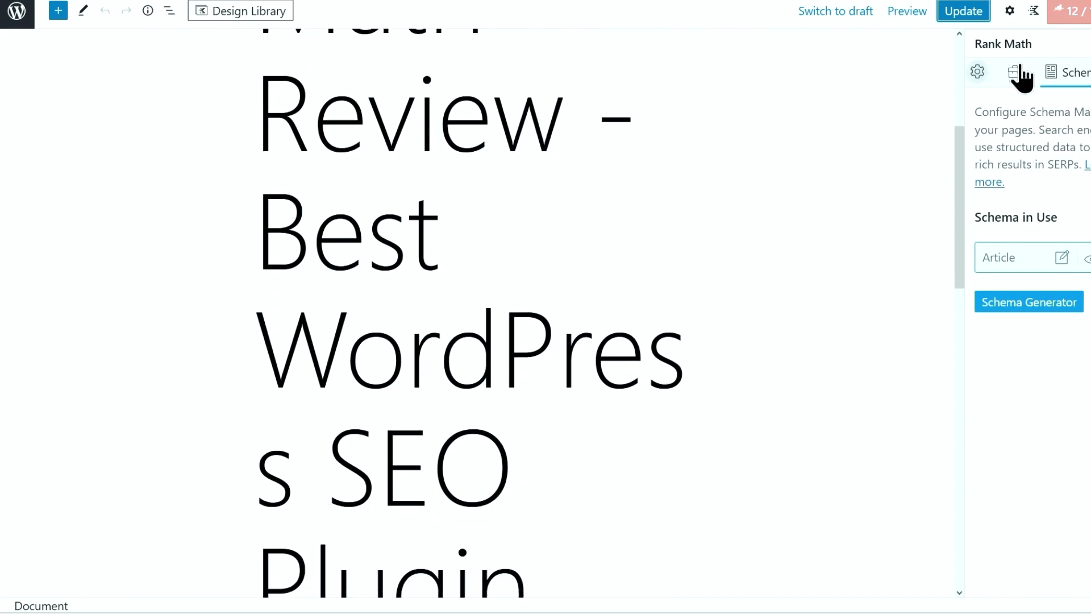
pyautogui.click(1074, 25)
pyautogui.click(1076, 74)
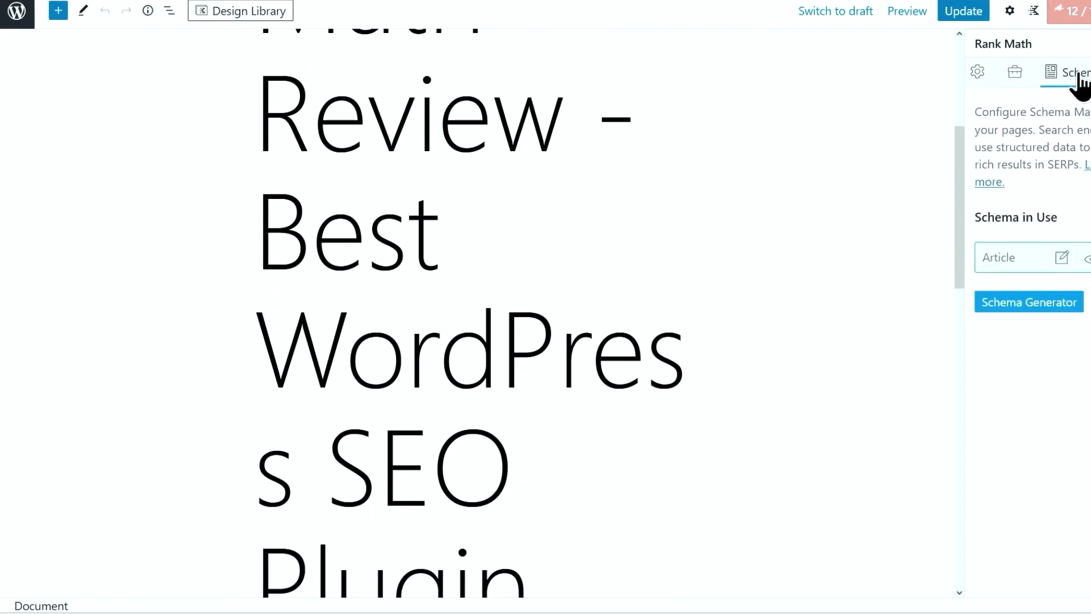
pyautogui.click(1048, 307)
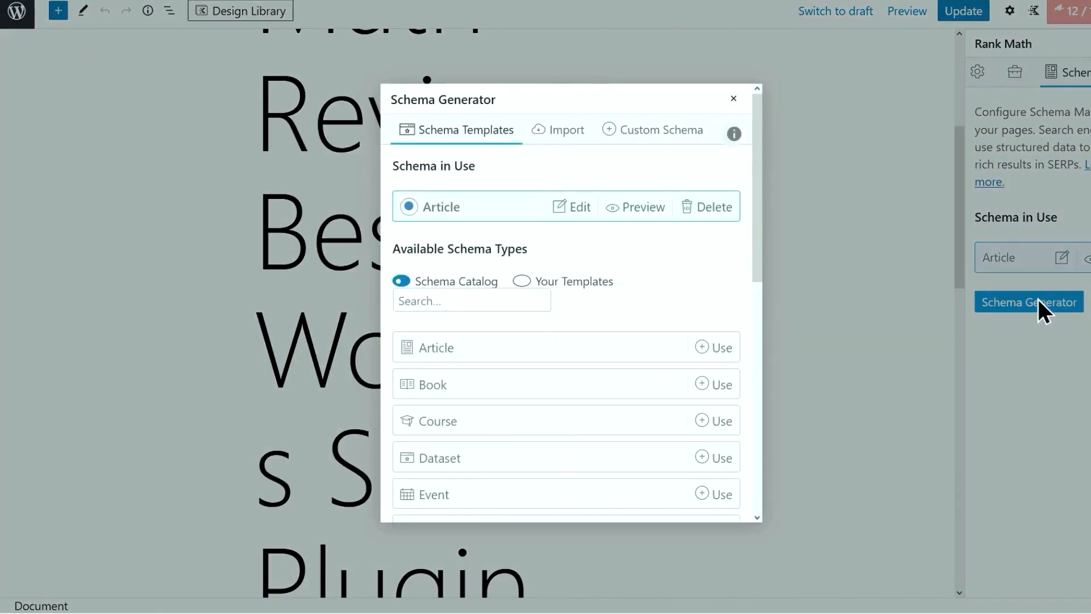
# Import schema from the Kasa Reviews article by its online page URL
pyautogui.click(579, 142)
pyautogui.click(587, 197)
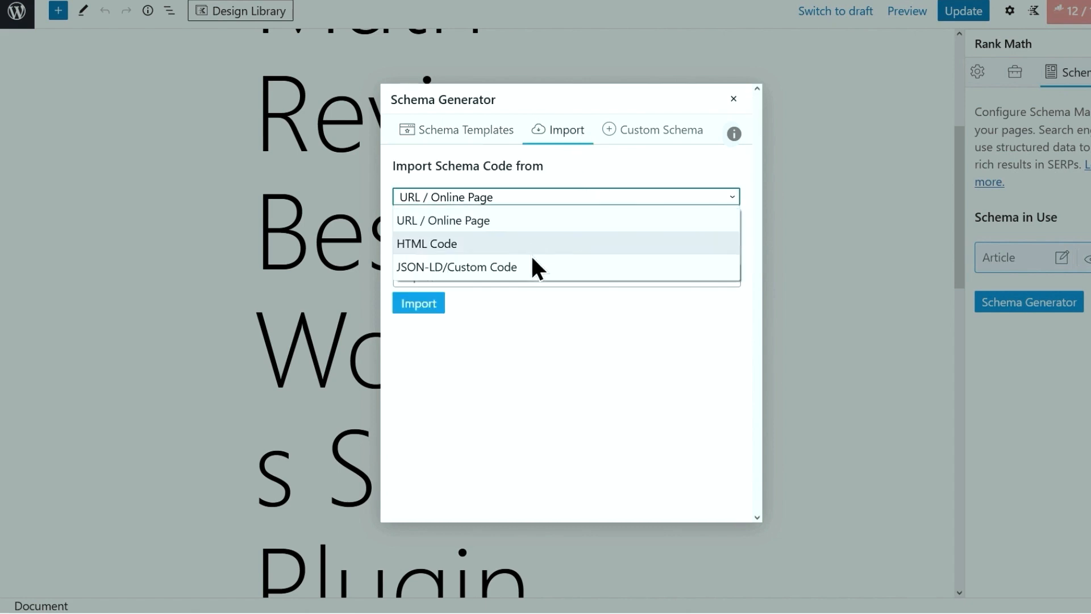
pyautogui.click(442, 221)
pyautogui.click(450, 273)
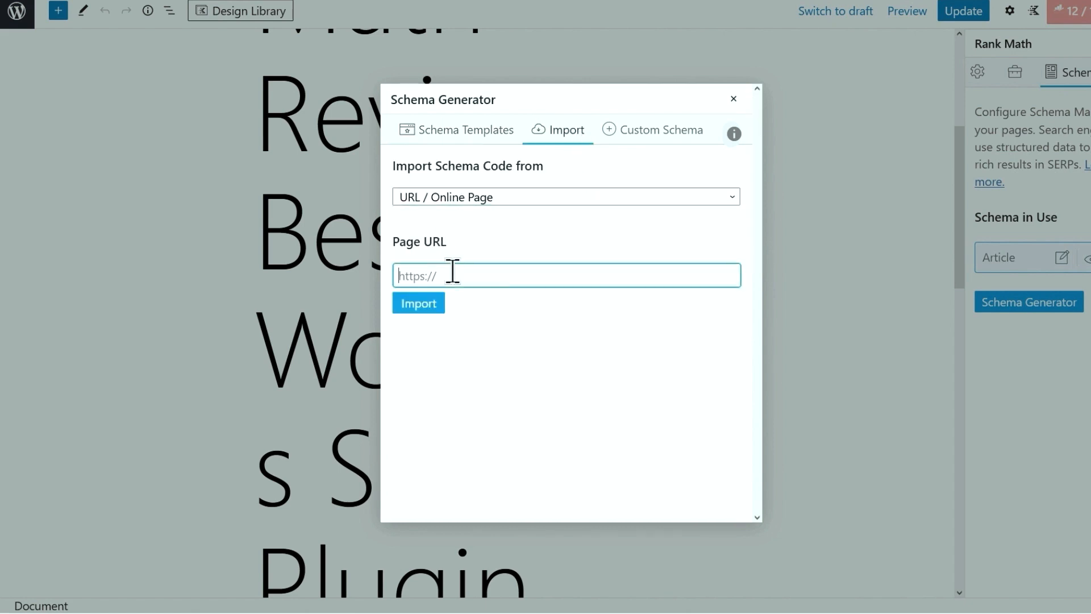
pyautogui.hotkey('ctrl', 'v')
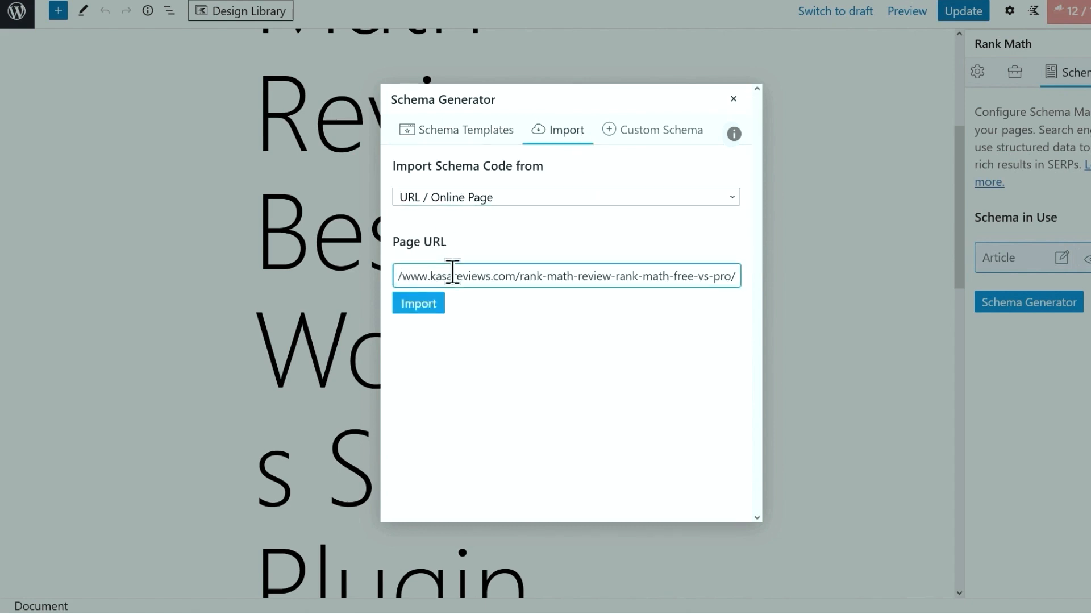
pyautogui.click(432, 304)
# Preview the imported Product schema's JSON-LD, showing its 9.30/10 review rating
pyautogui.scroll(-1, 451, 306)
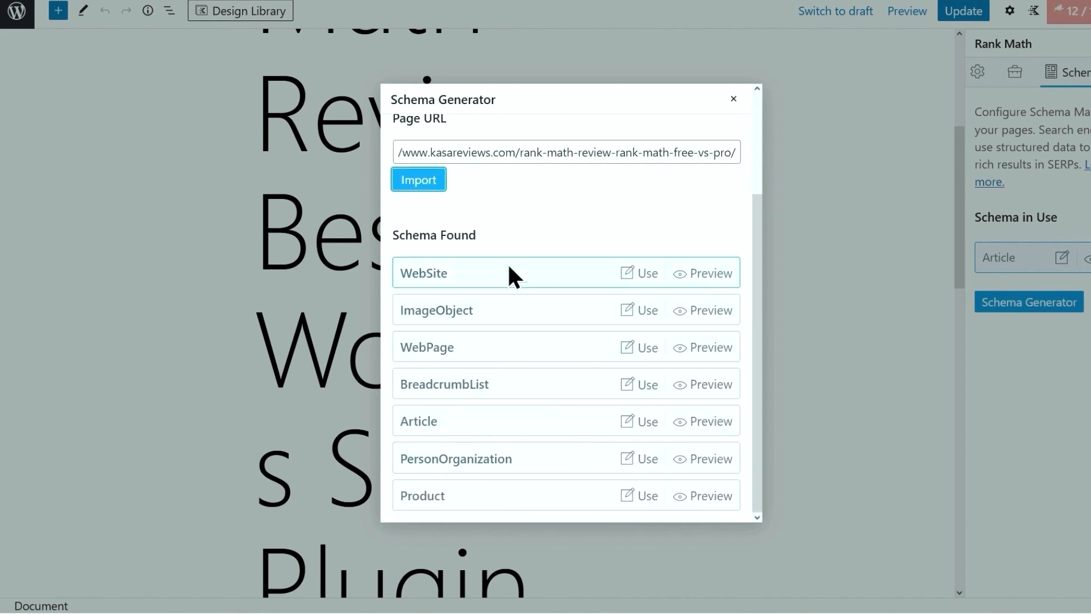
pyautogui.click(694, 505)
pyautogui.scroll(-10, 691, 398)
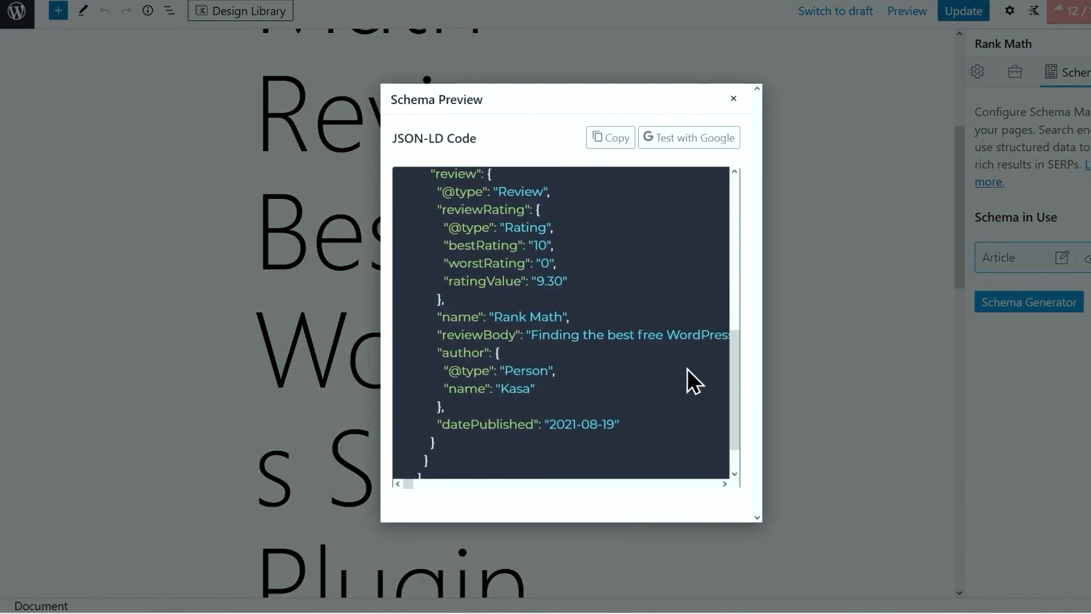
# Close the Schema Preview to return to the seven schemas found on the article
pyautogui.click(735, 98)
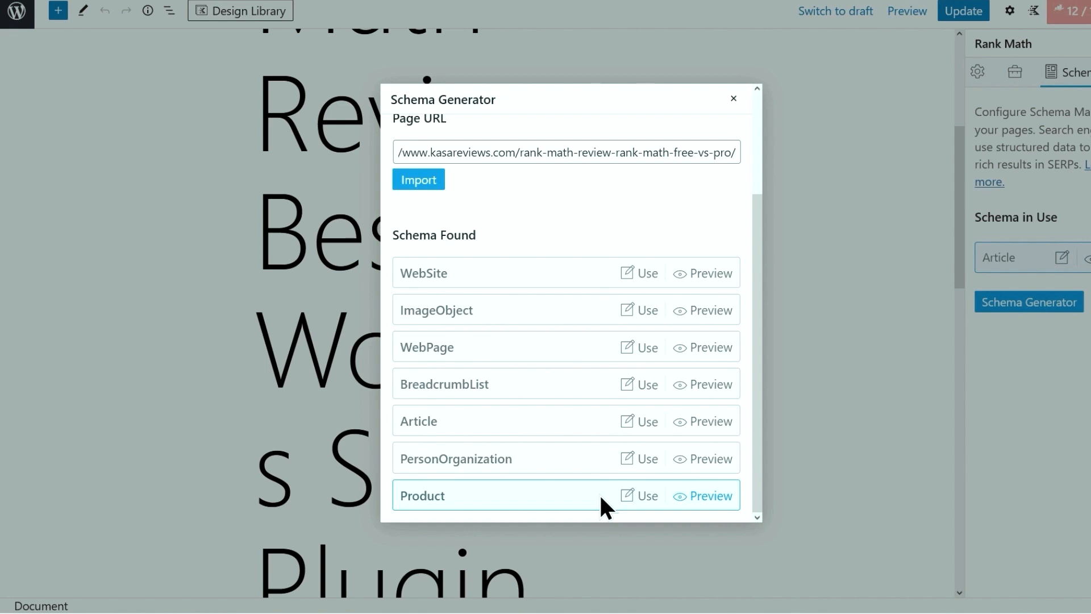
pyautogui.click(647, 500)
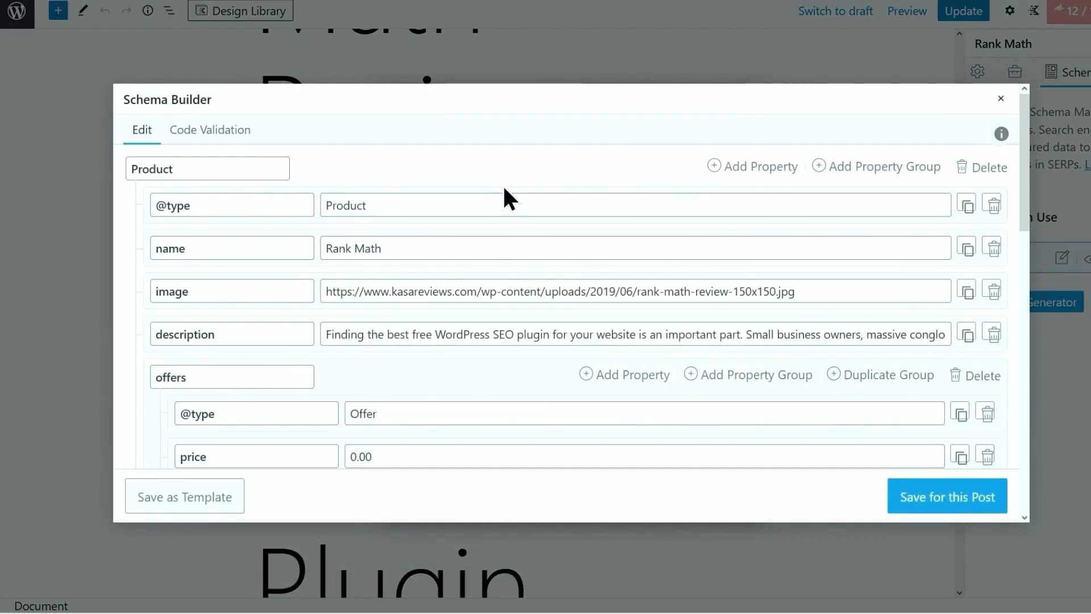
pyautogui.click(502, 200)
pyautogui.click(498, 246)
pyautogui.click(502, 288)
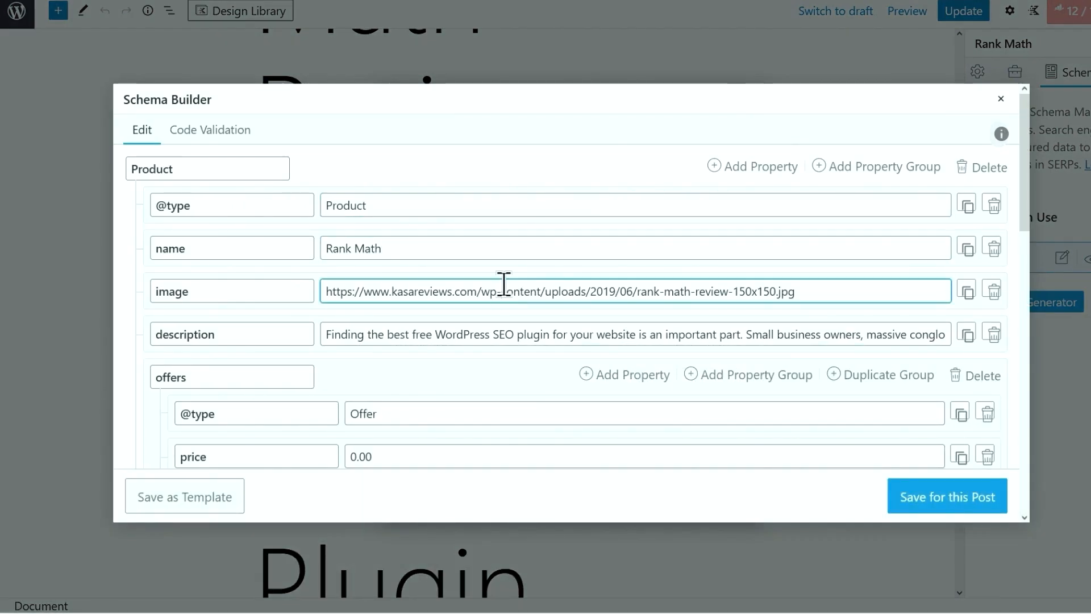